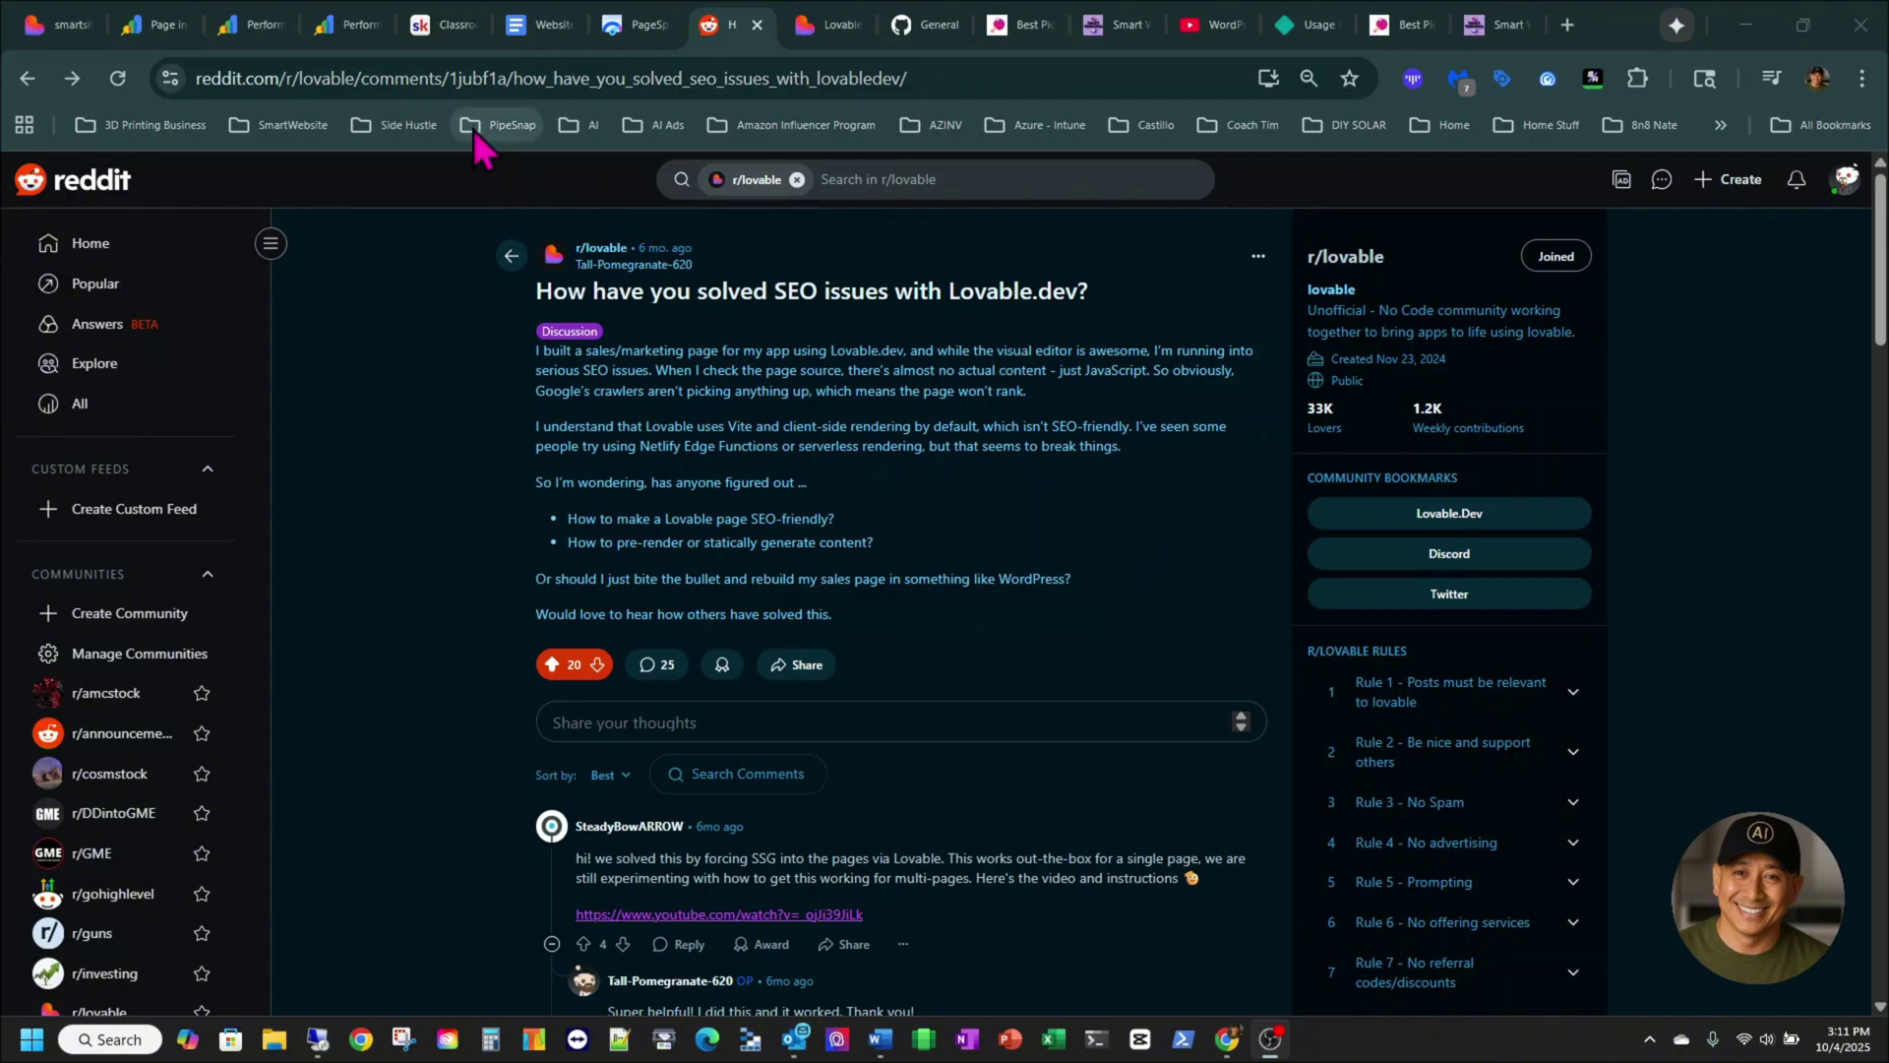
- Bring up the Smart Website homepage headlined Professional Web Design & SEO Services
click(452, 28)
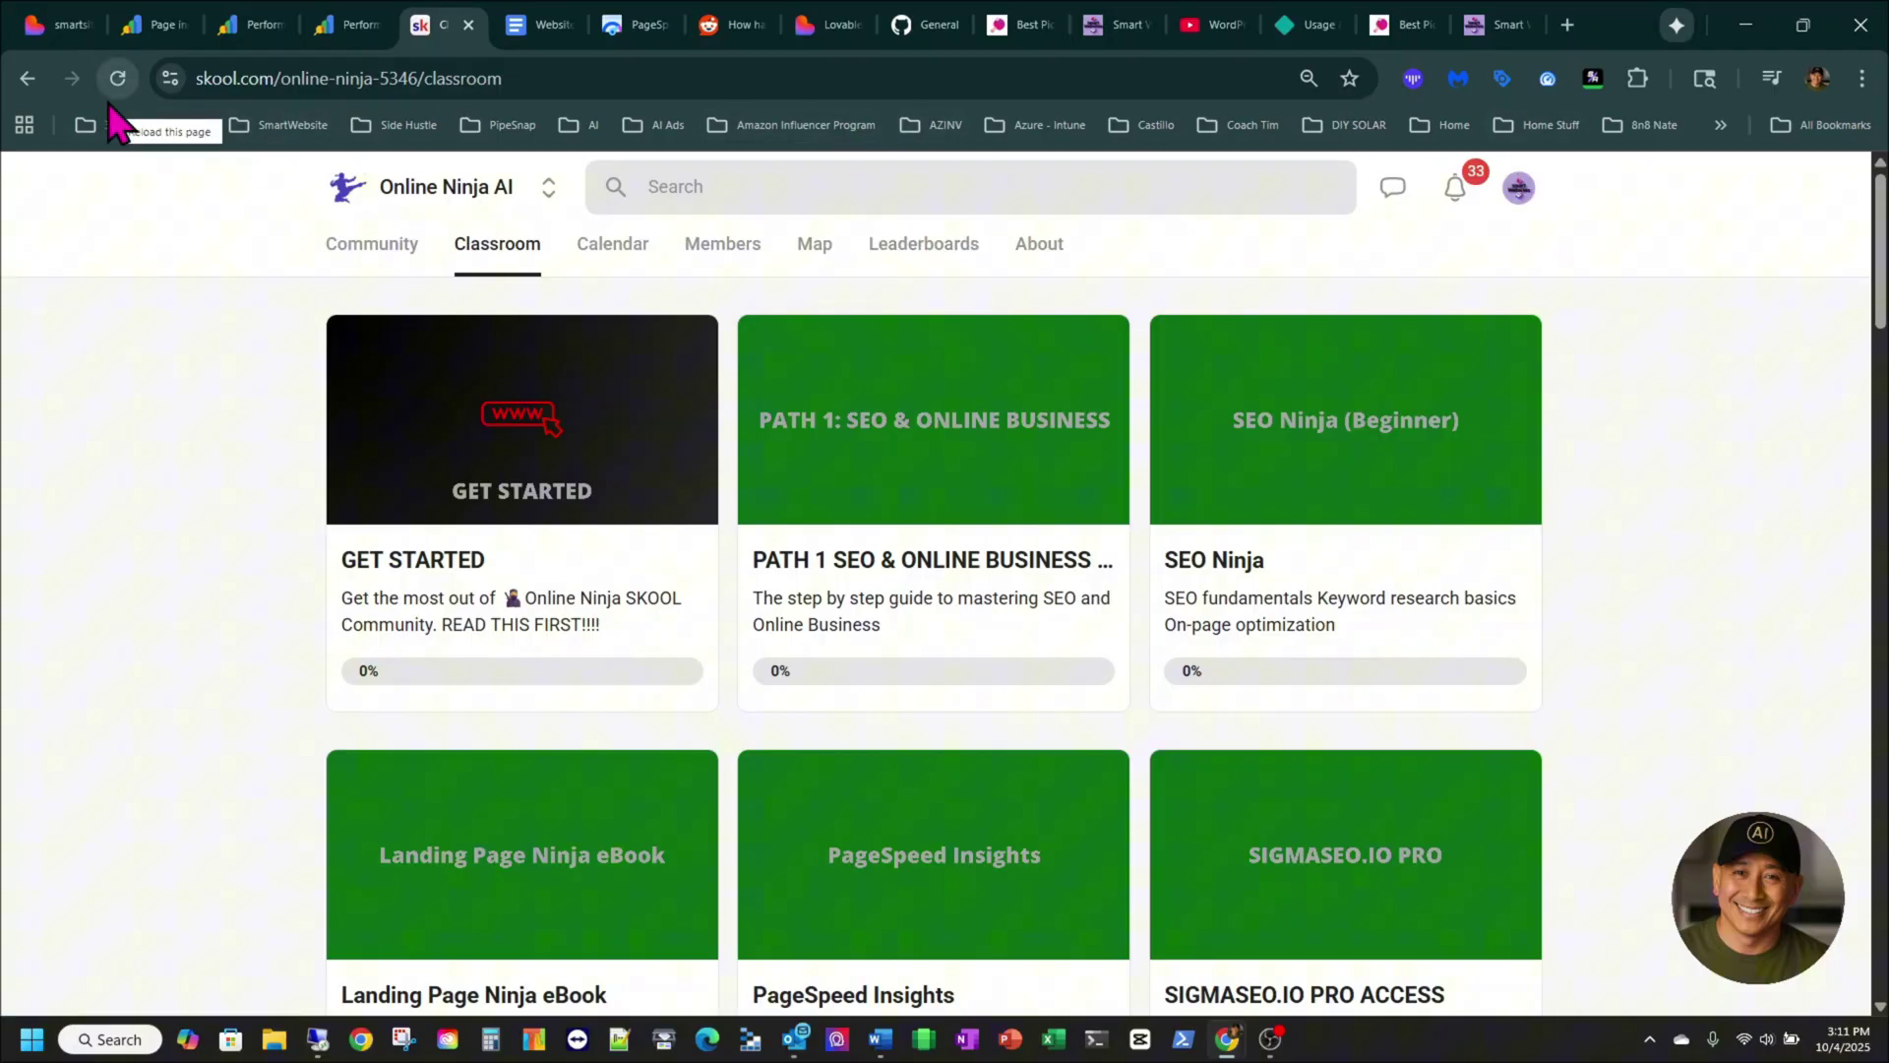
click(1478, 40)
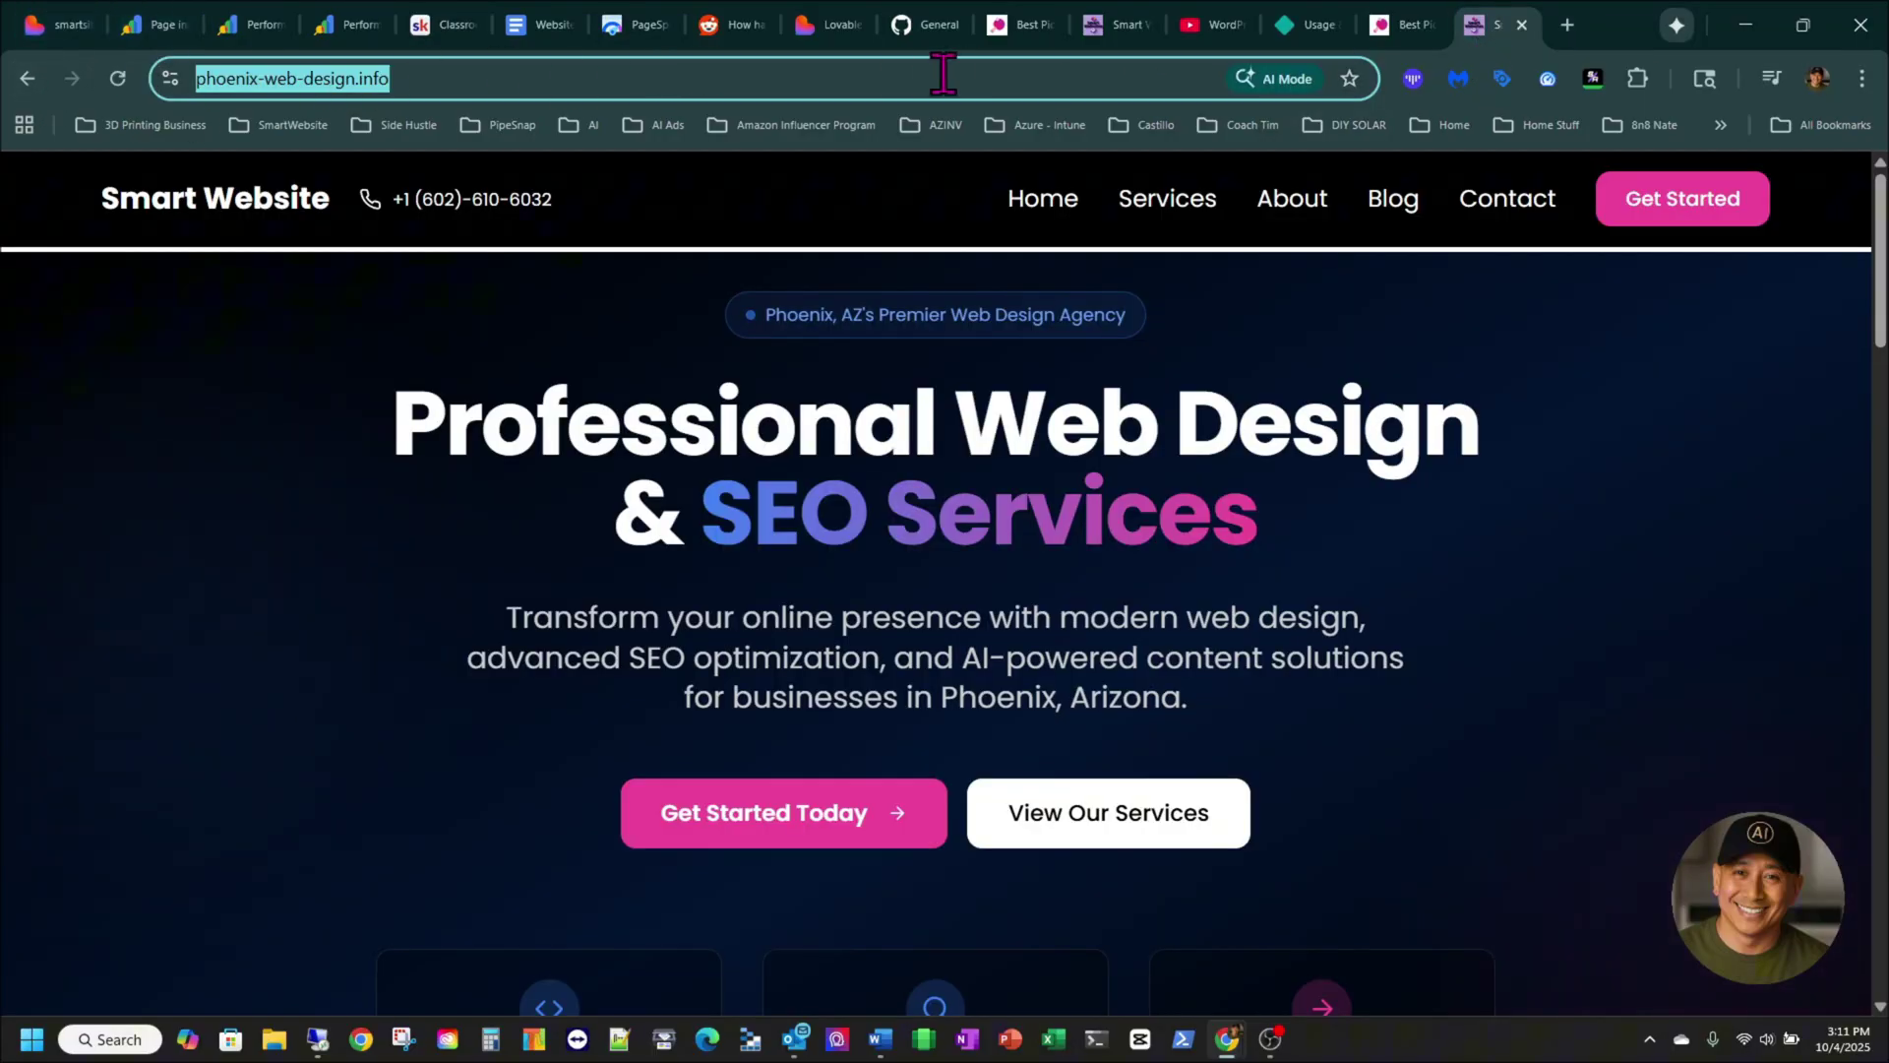
- Glance at pickleballpaddle.club and the Lovable Smart Websites preview, then open Search Console Page indexing
click(1383, 32)
click(59, 28)
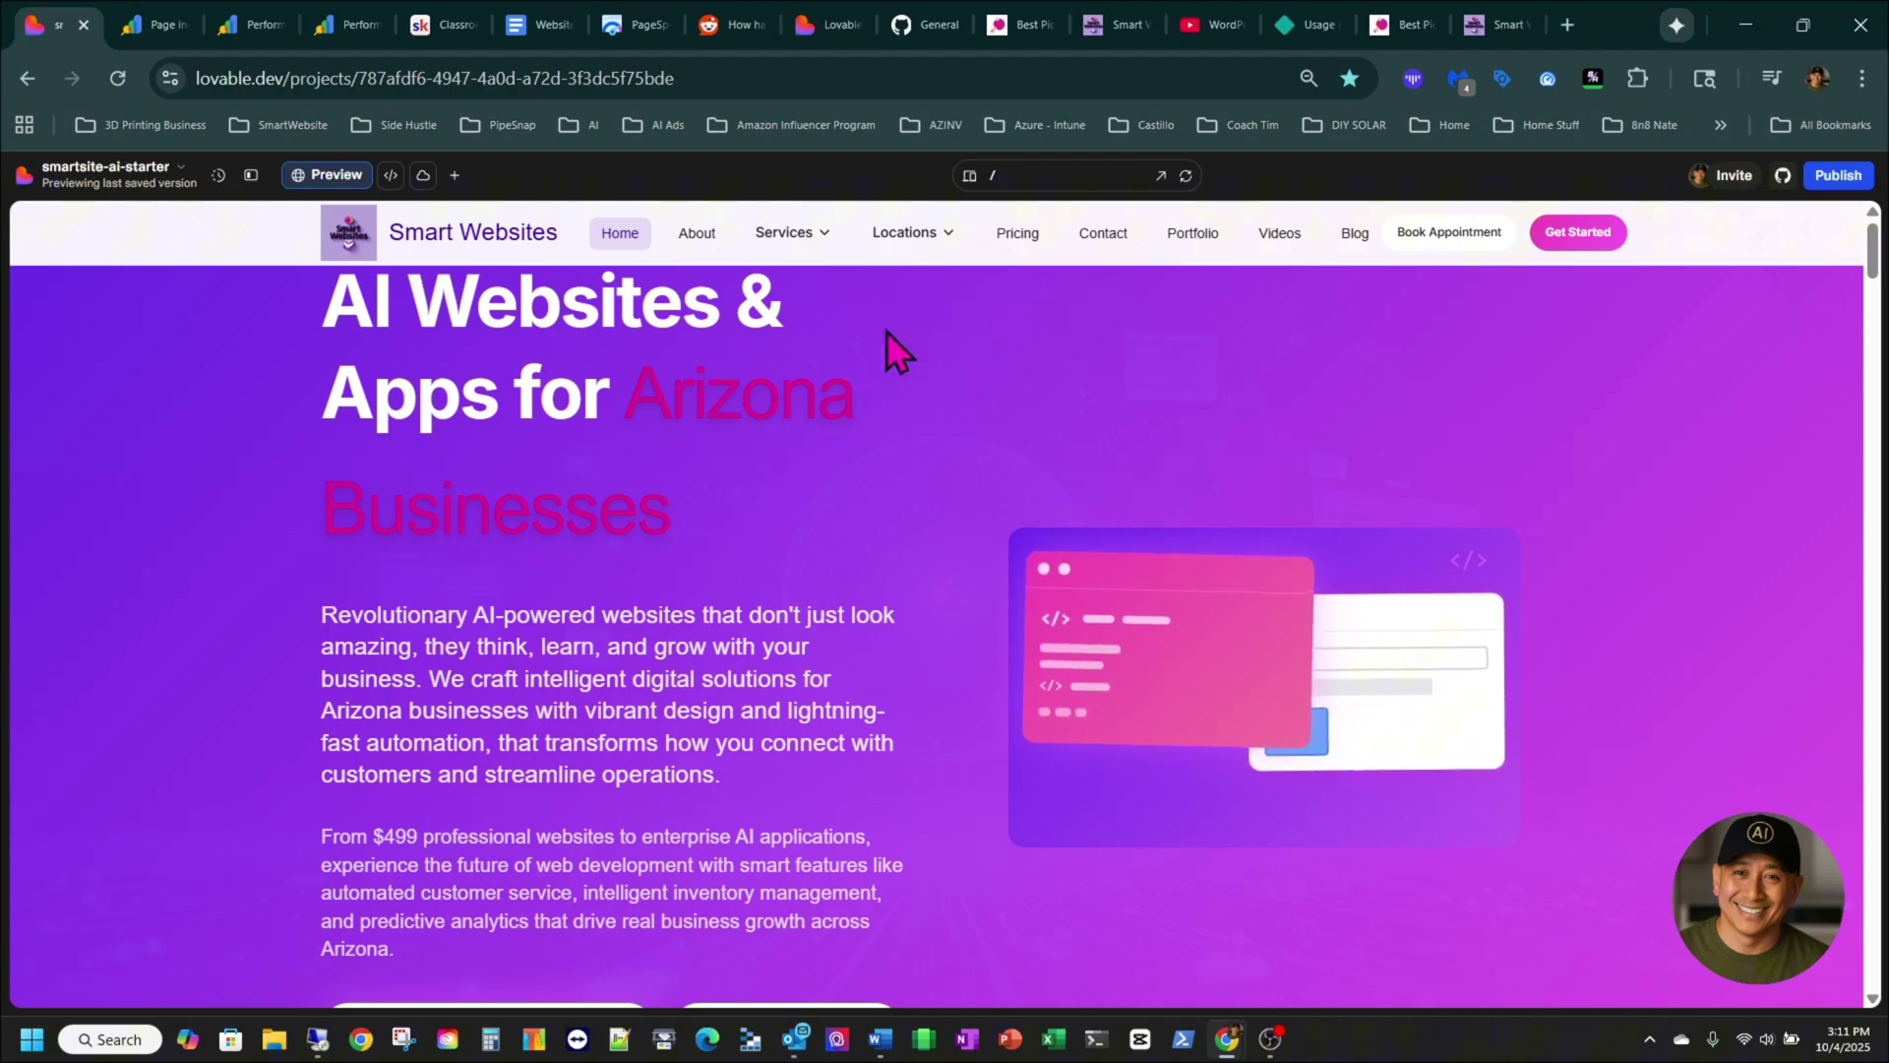
click(143, 30)
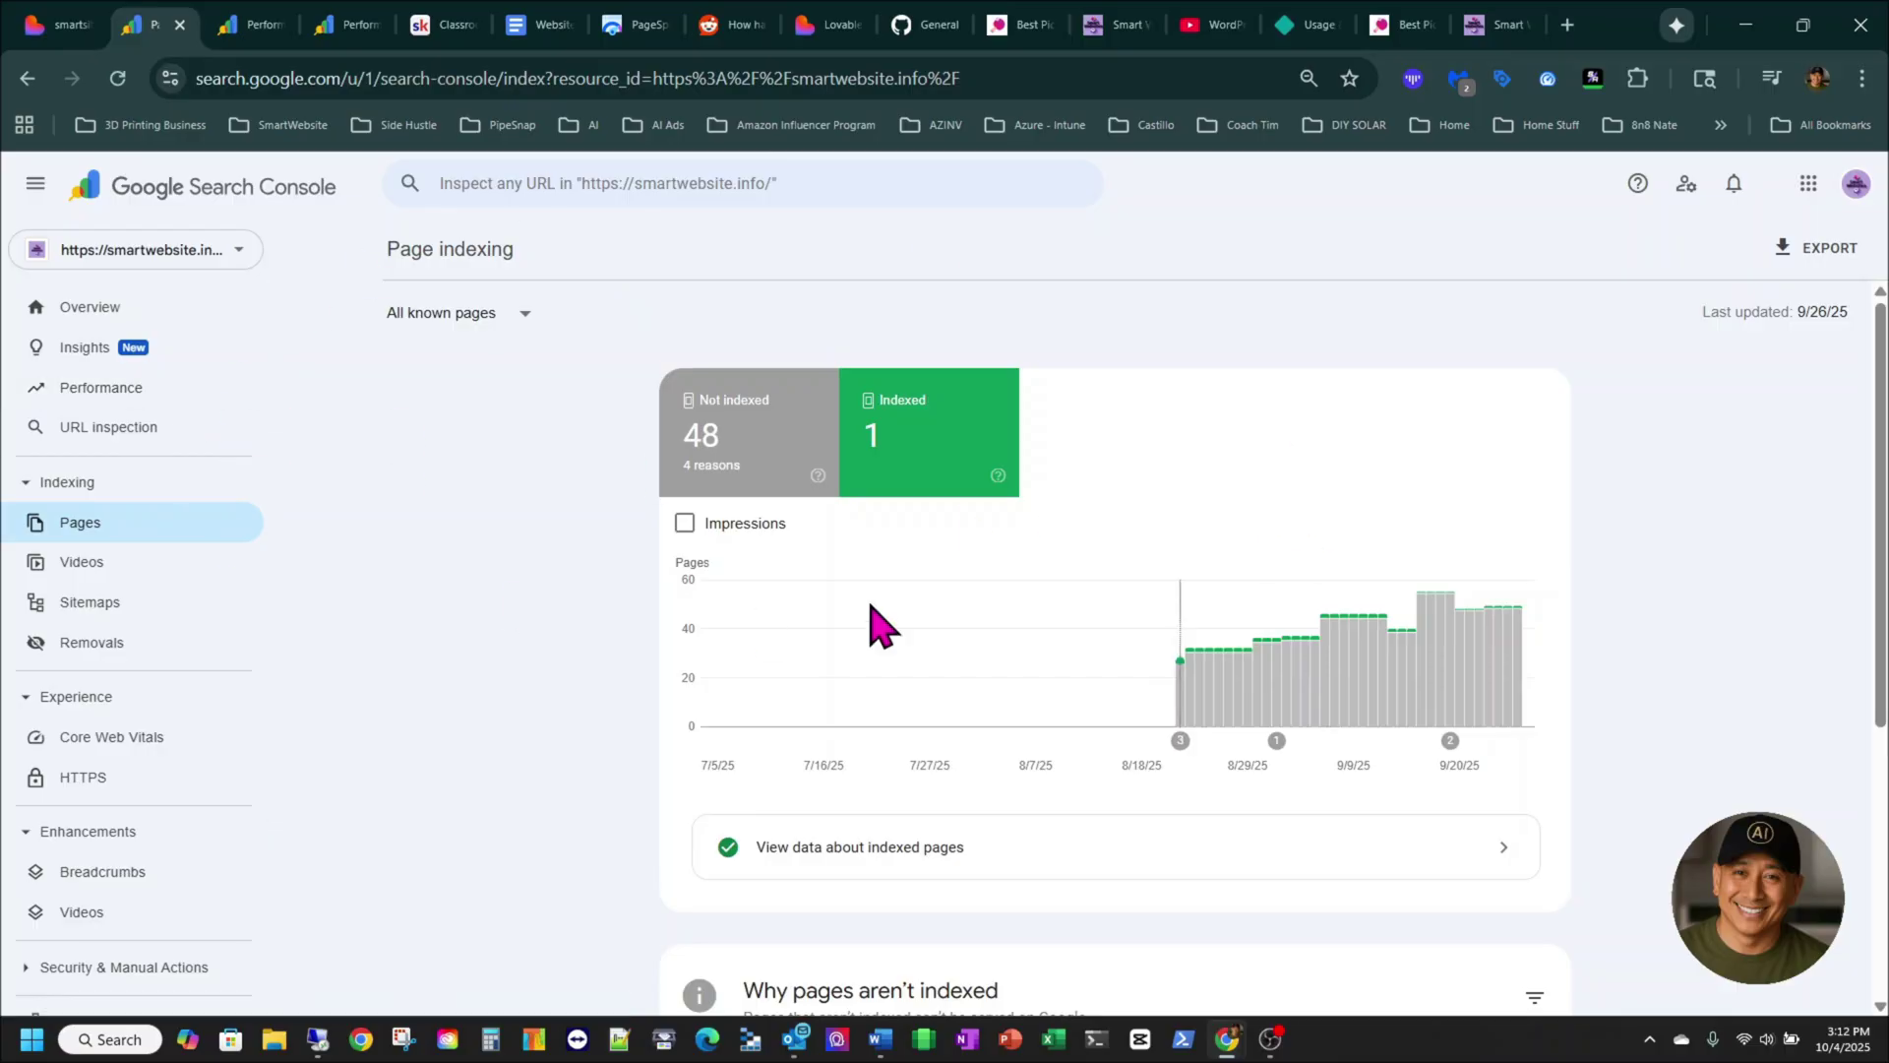
- Inspect the chart of 48 not-indexed and 1 indexed pages, then return to the Skool Classroom
mouse_move(915, 611)
click(448, 40)
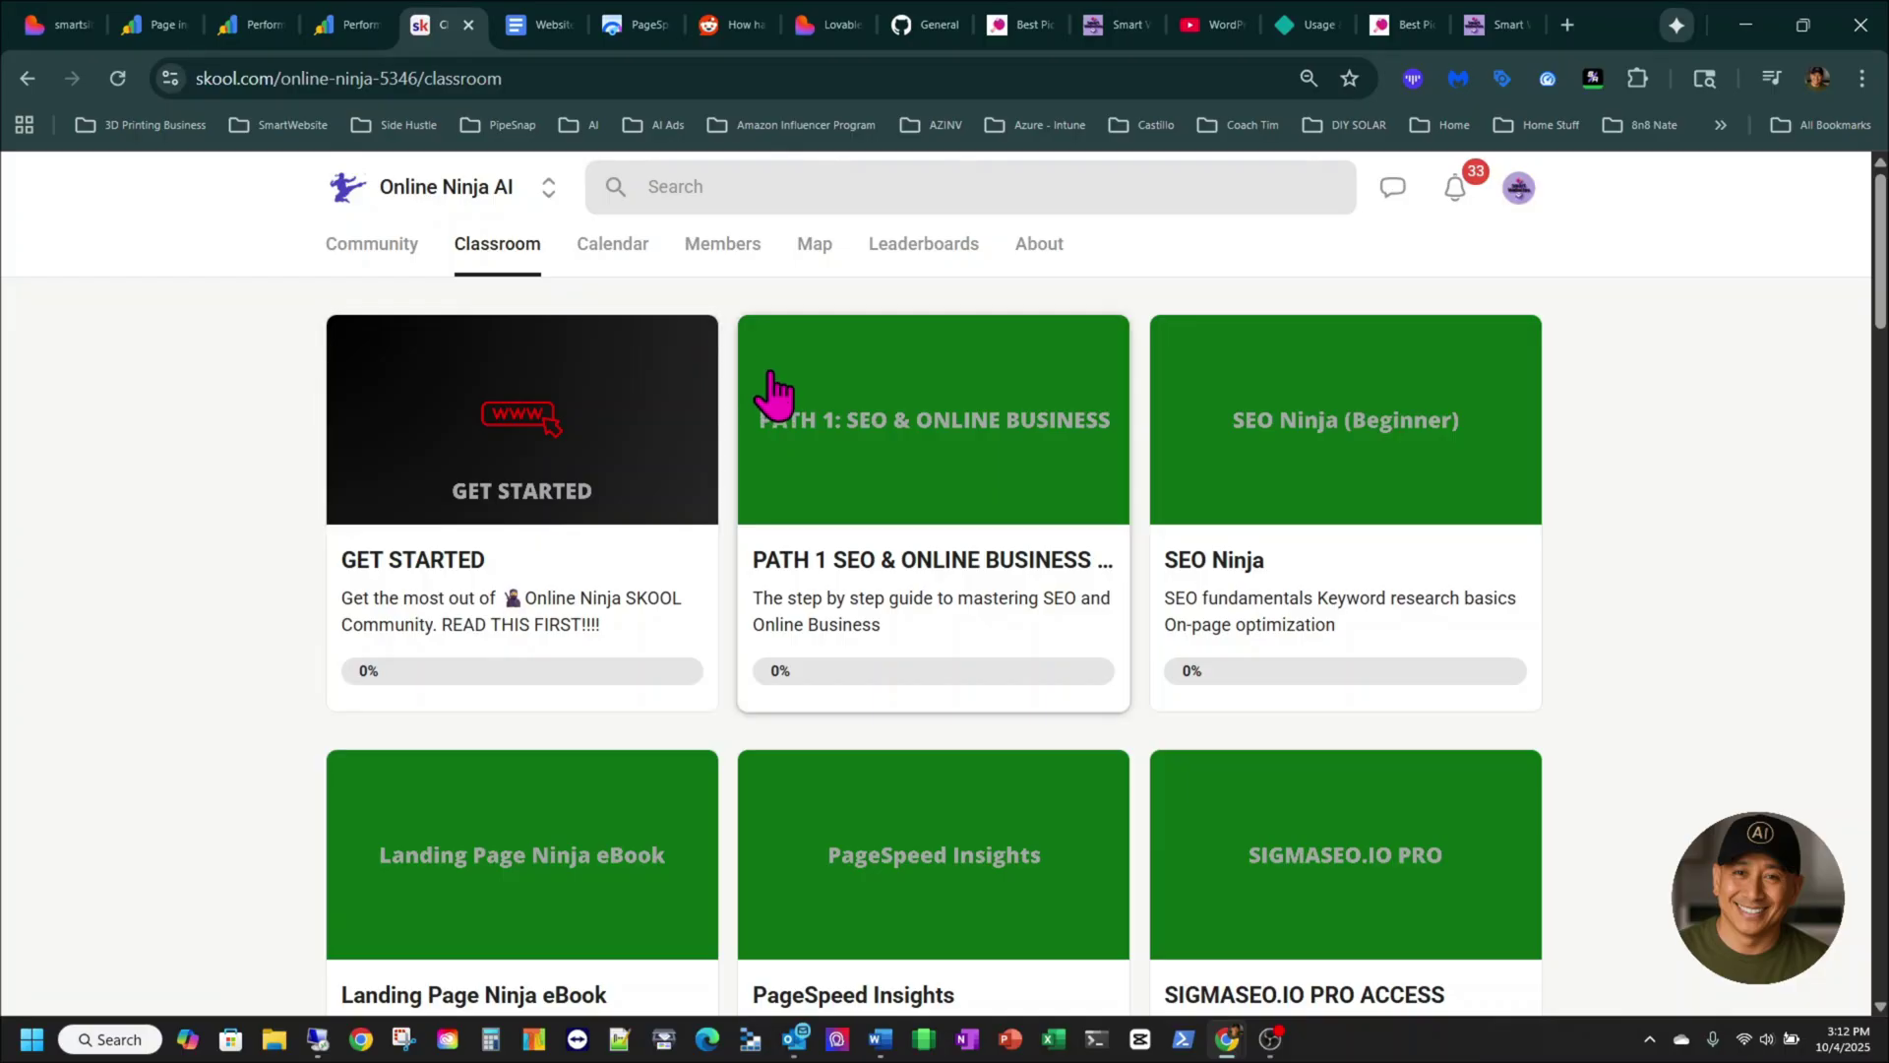
click(1392, 189)
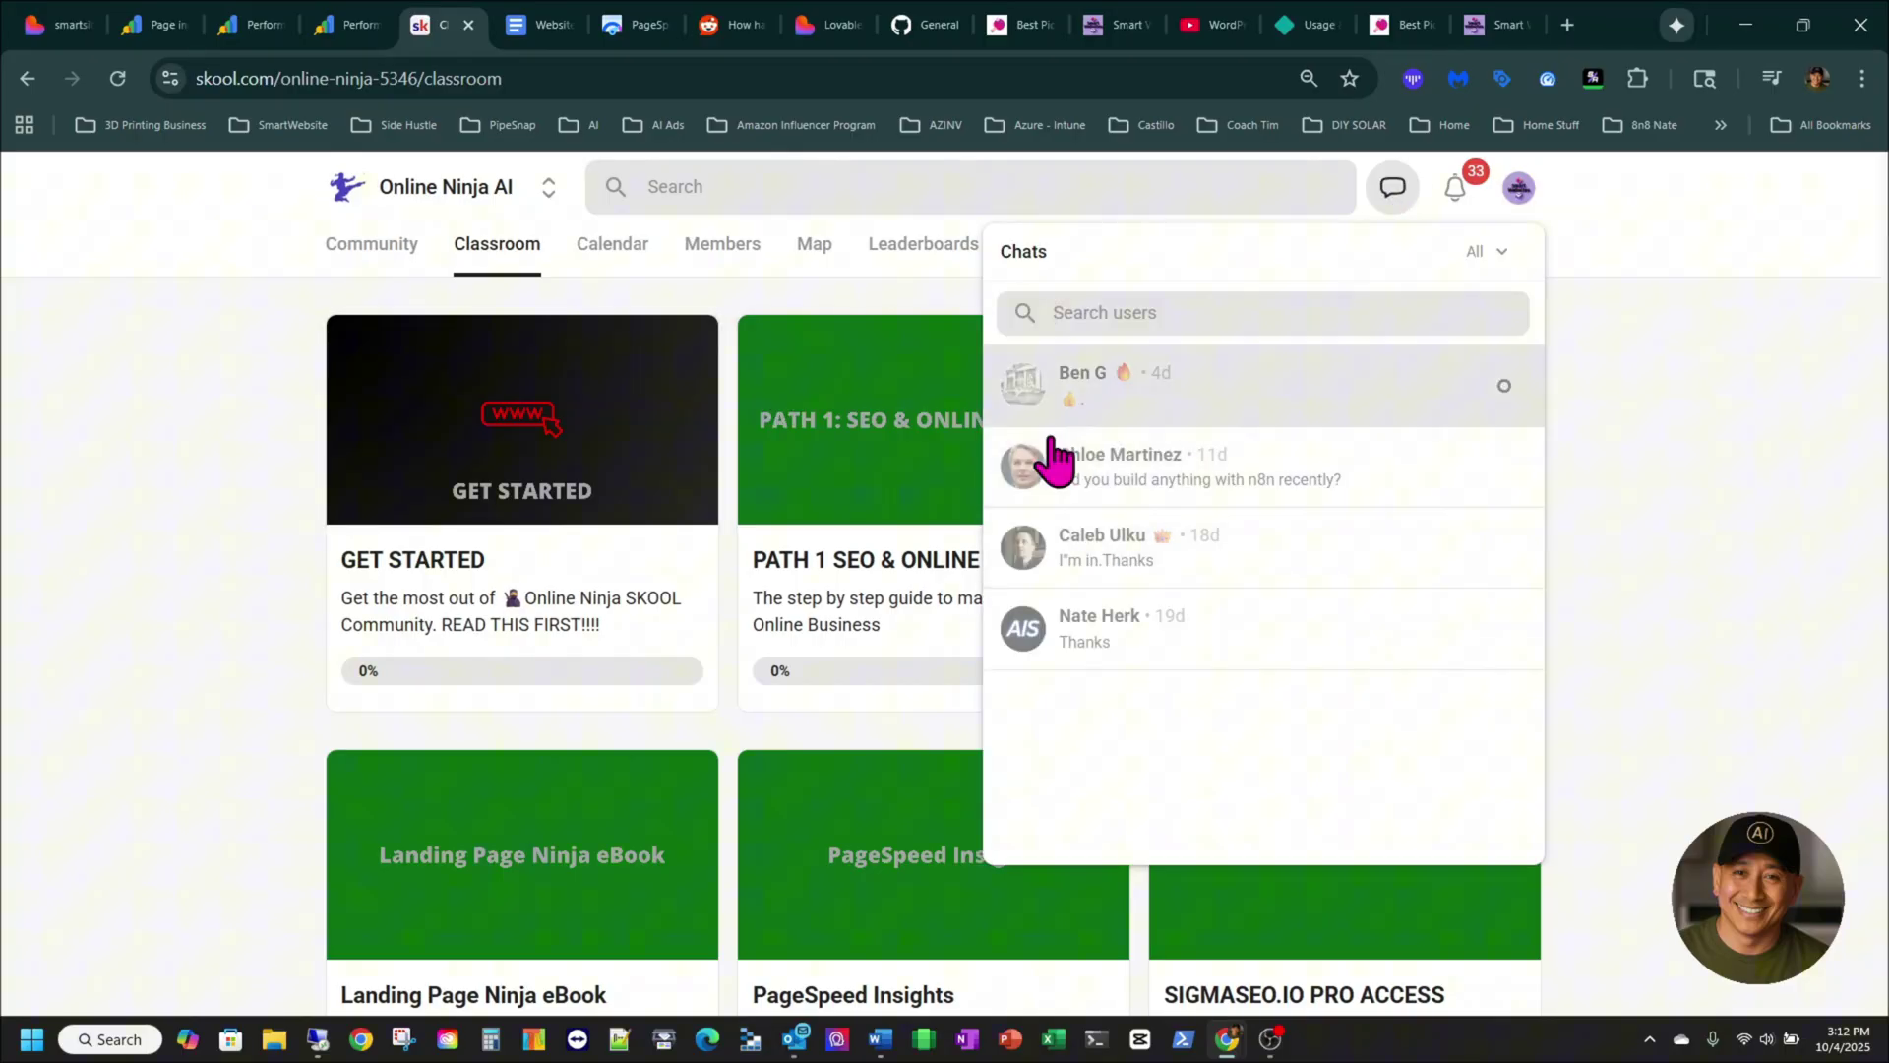
click(1083, 403)
scroll(819, 632, up, 3)
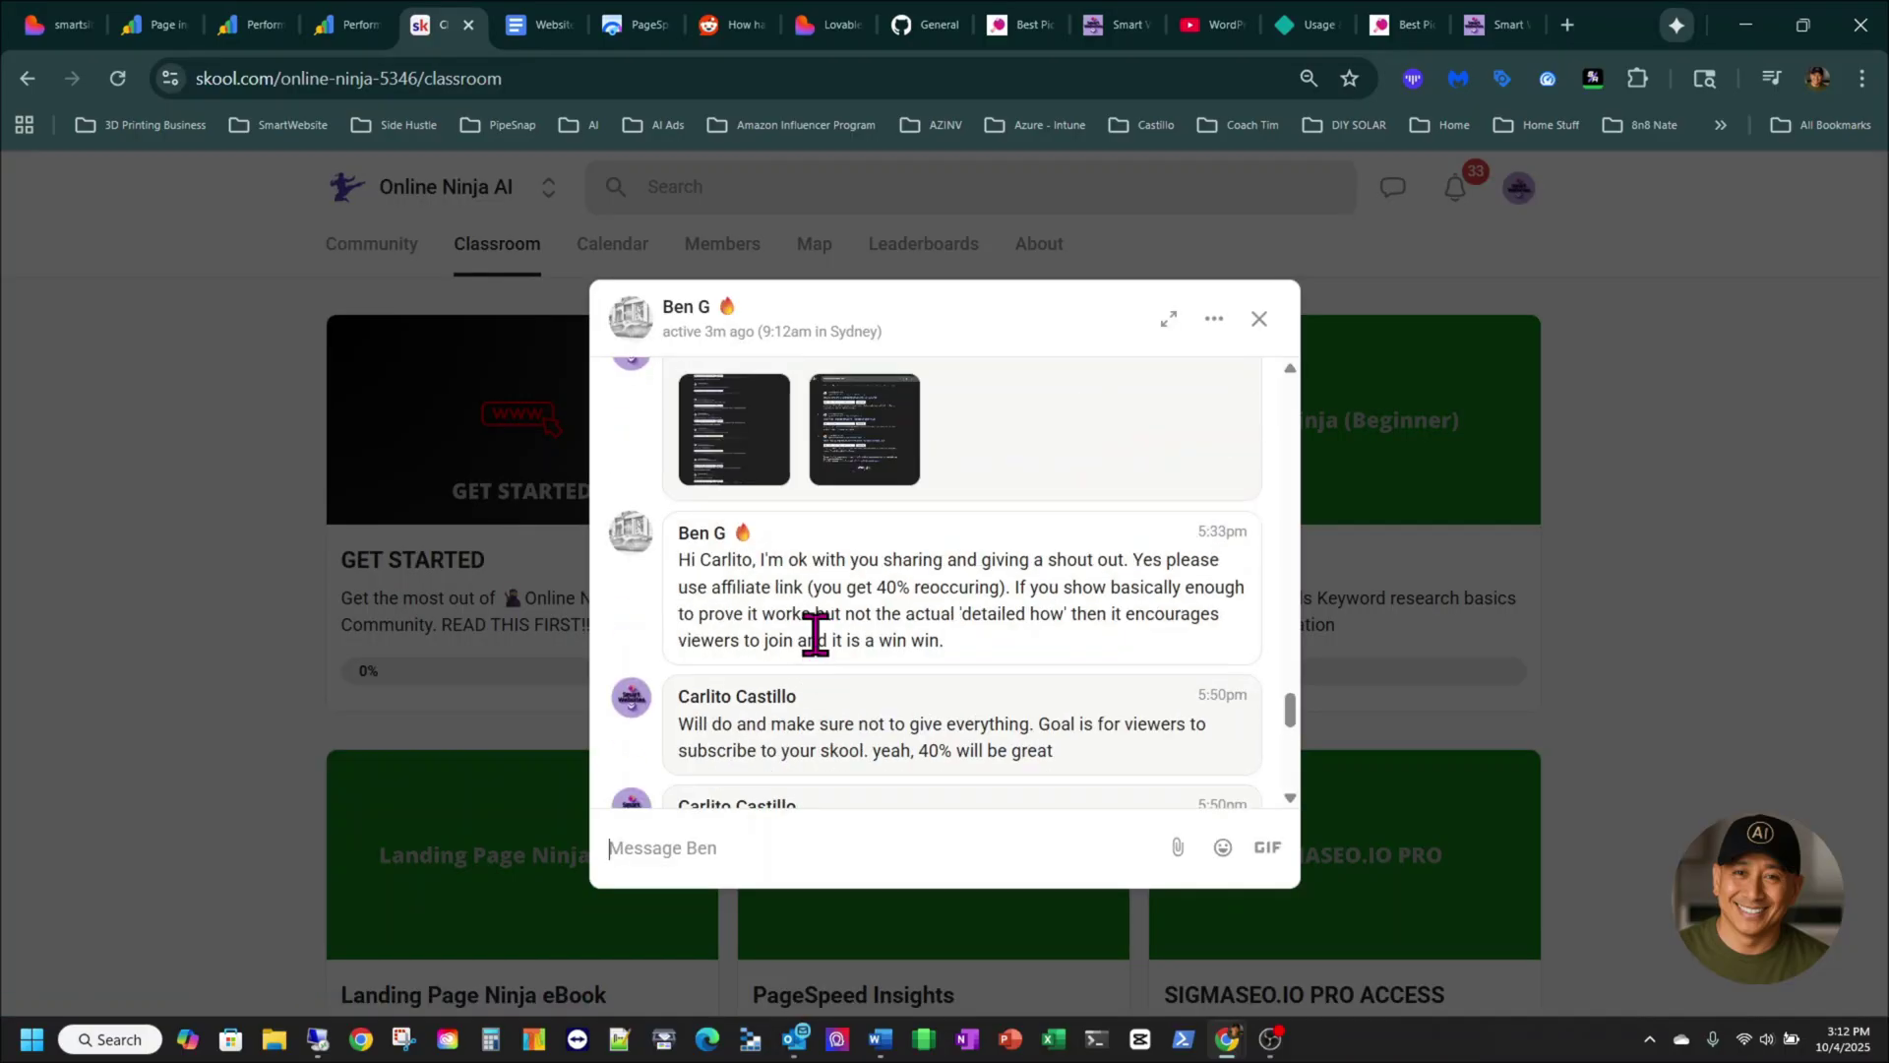
scroll(819, 631, up, 15)
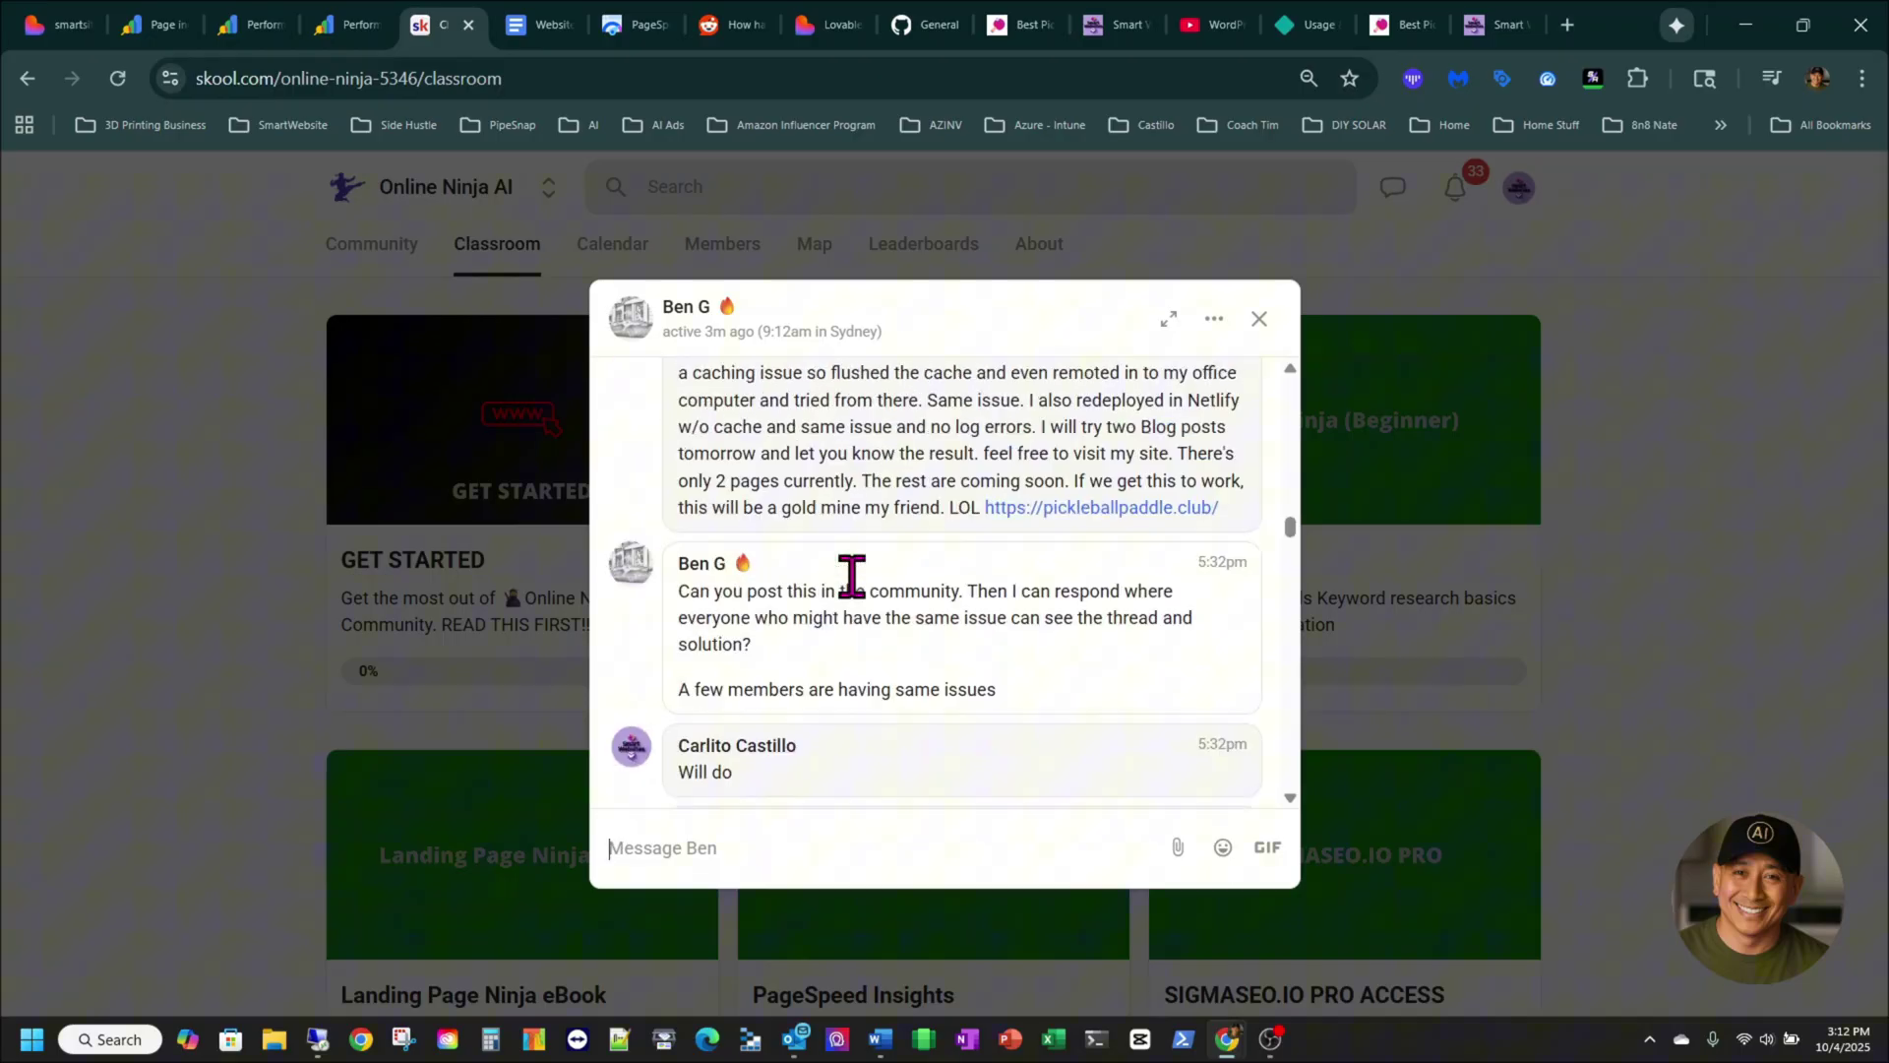
scroll(853, 578, up, 10)
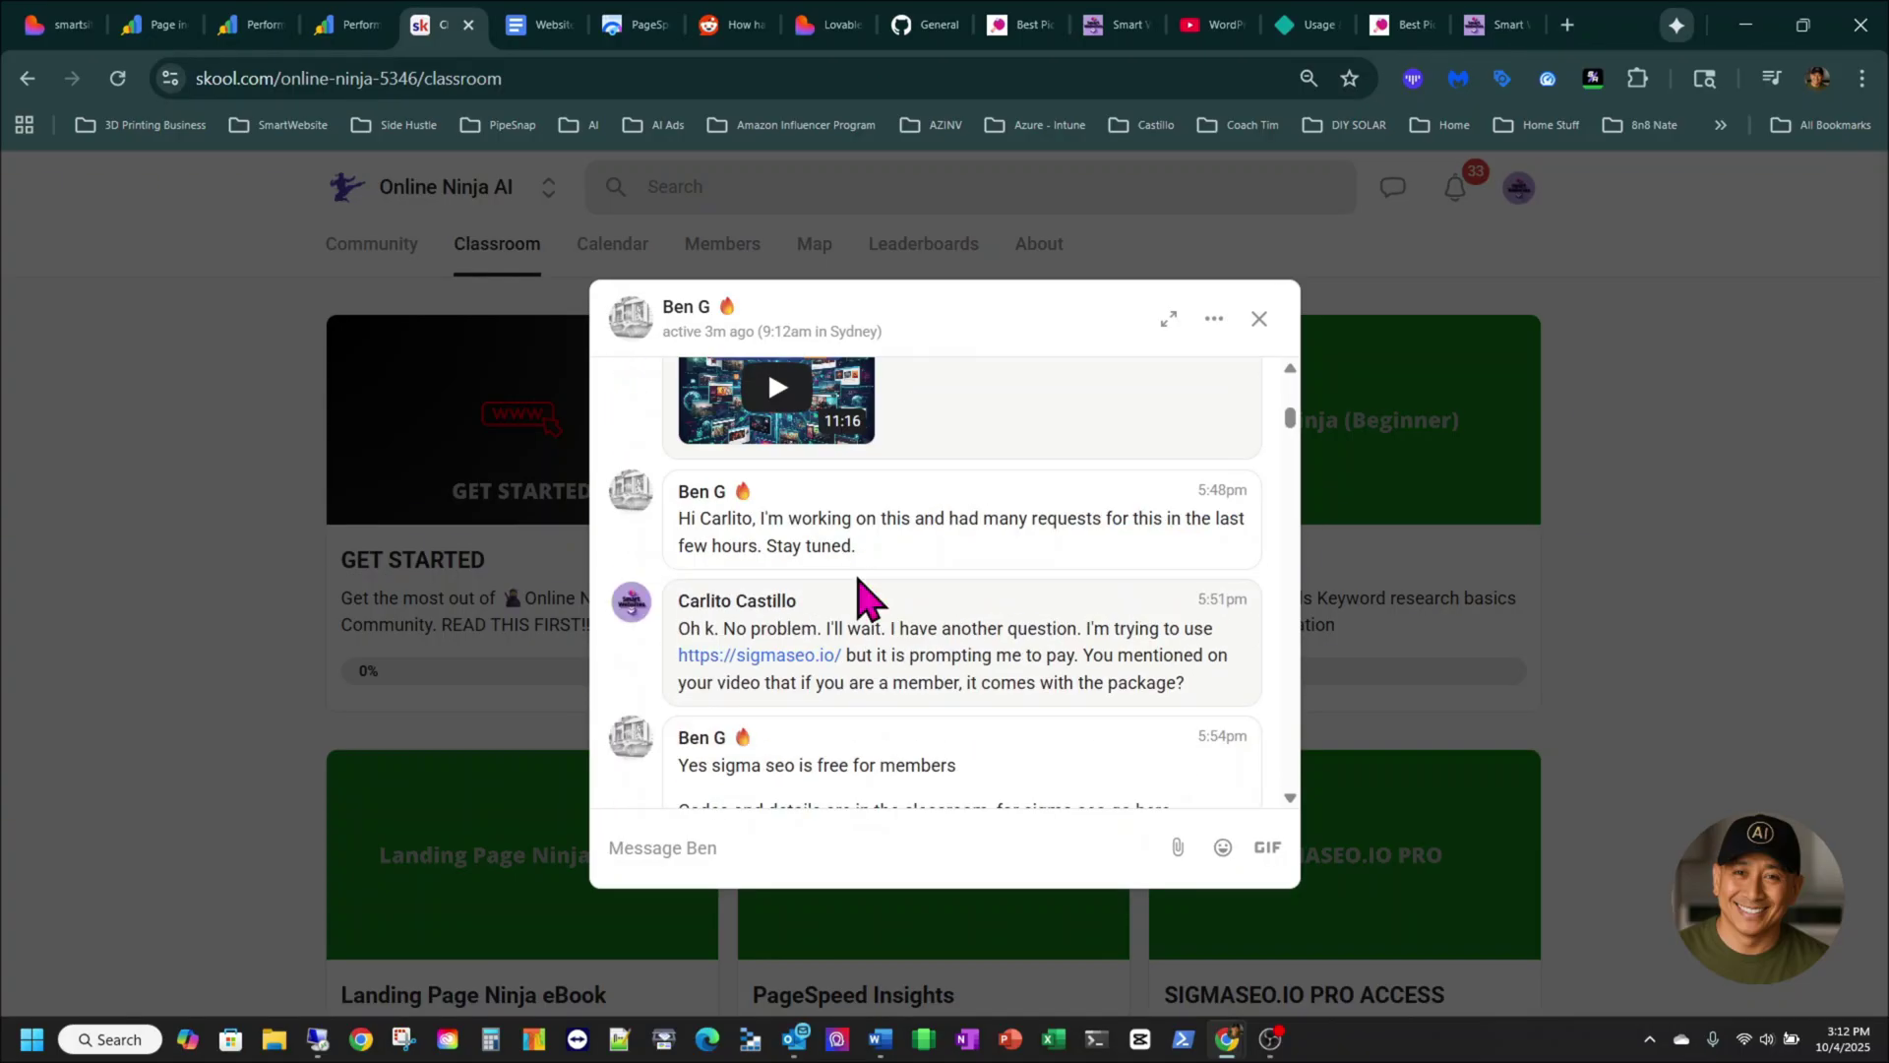
scroll(864, 595, up, 5)
scroll(864, 595, down, 3)
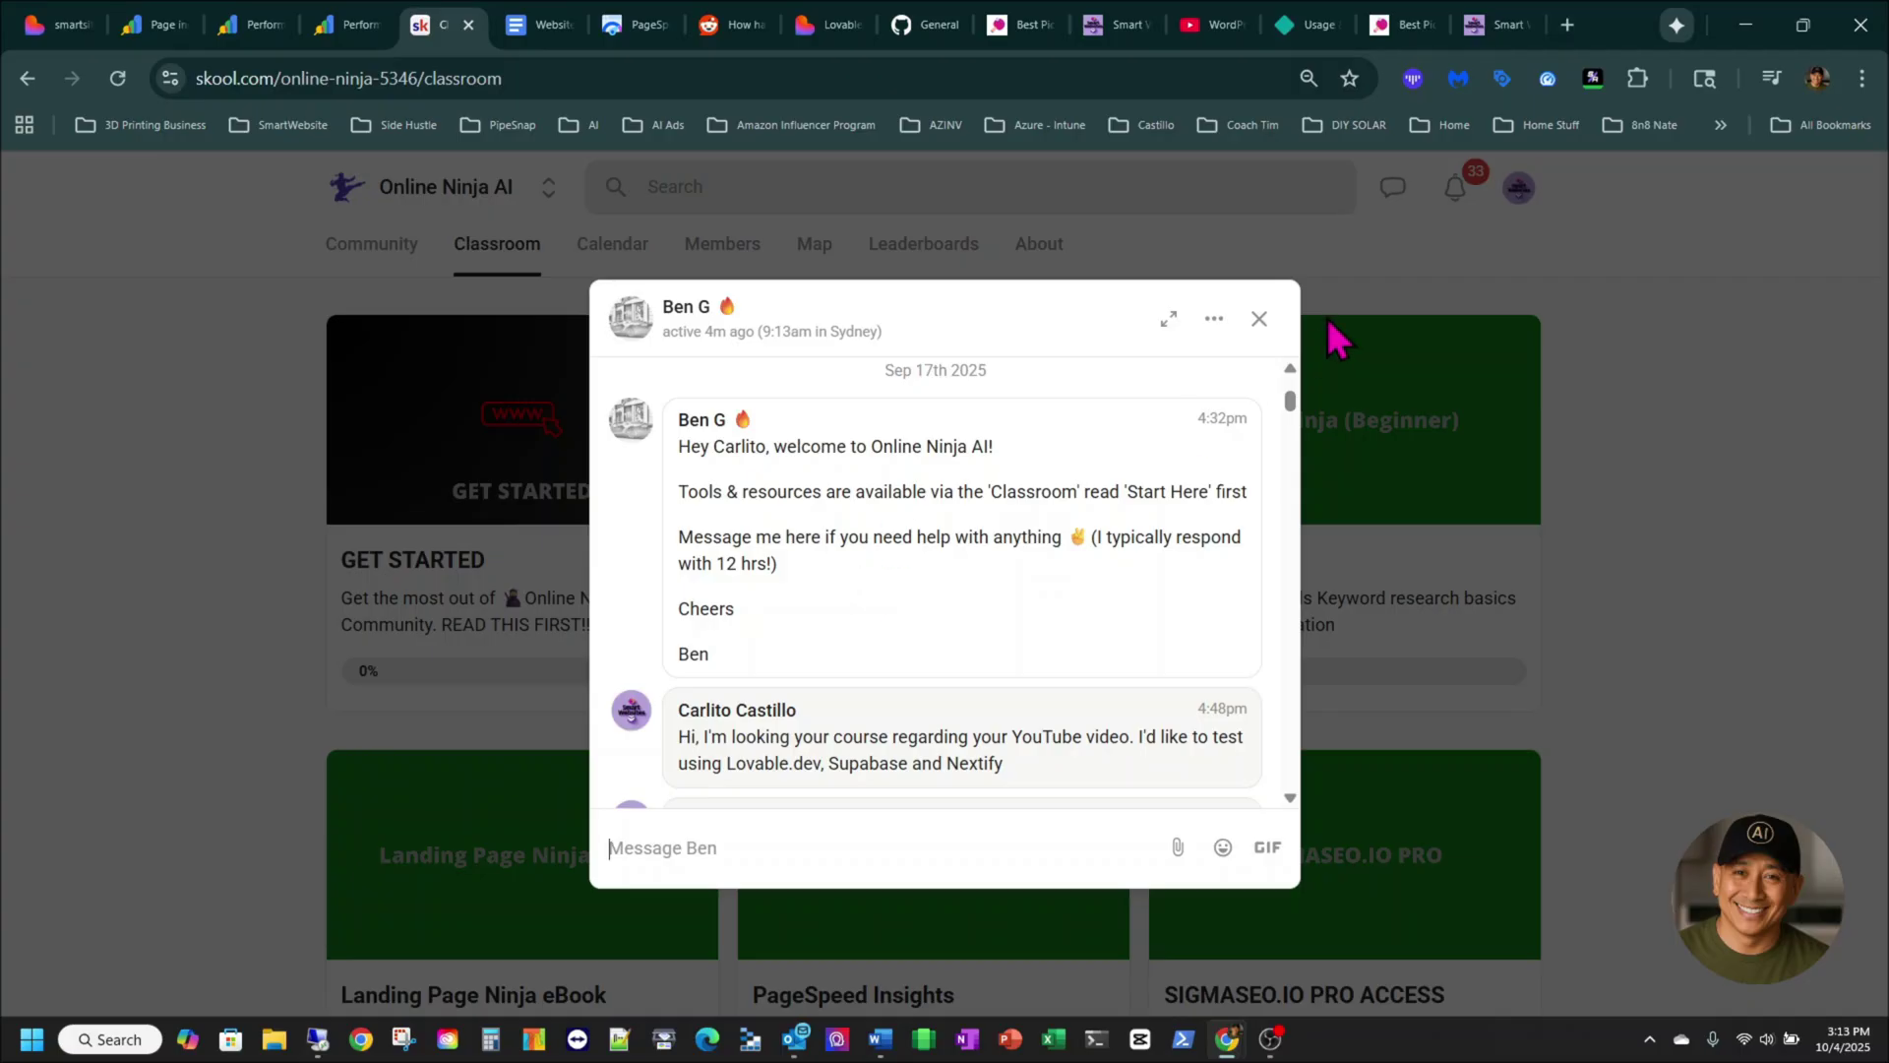
click(1259, 318)
- Scroll the Classroom course cards and open LOVABLE SEO at its Dynamic Meta Tag Injection lesson
scroll(1161, 586, down, 3)
scroll(1184, 591, up, 3)
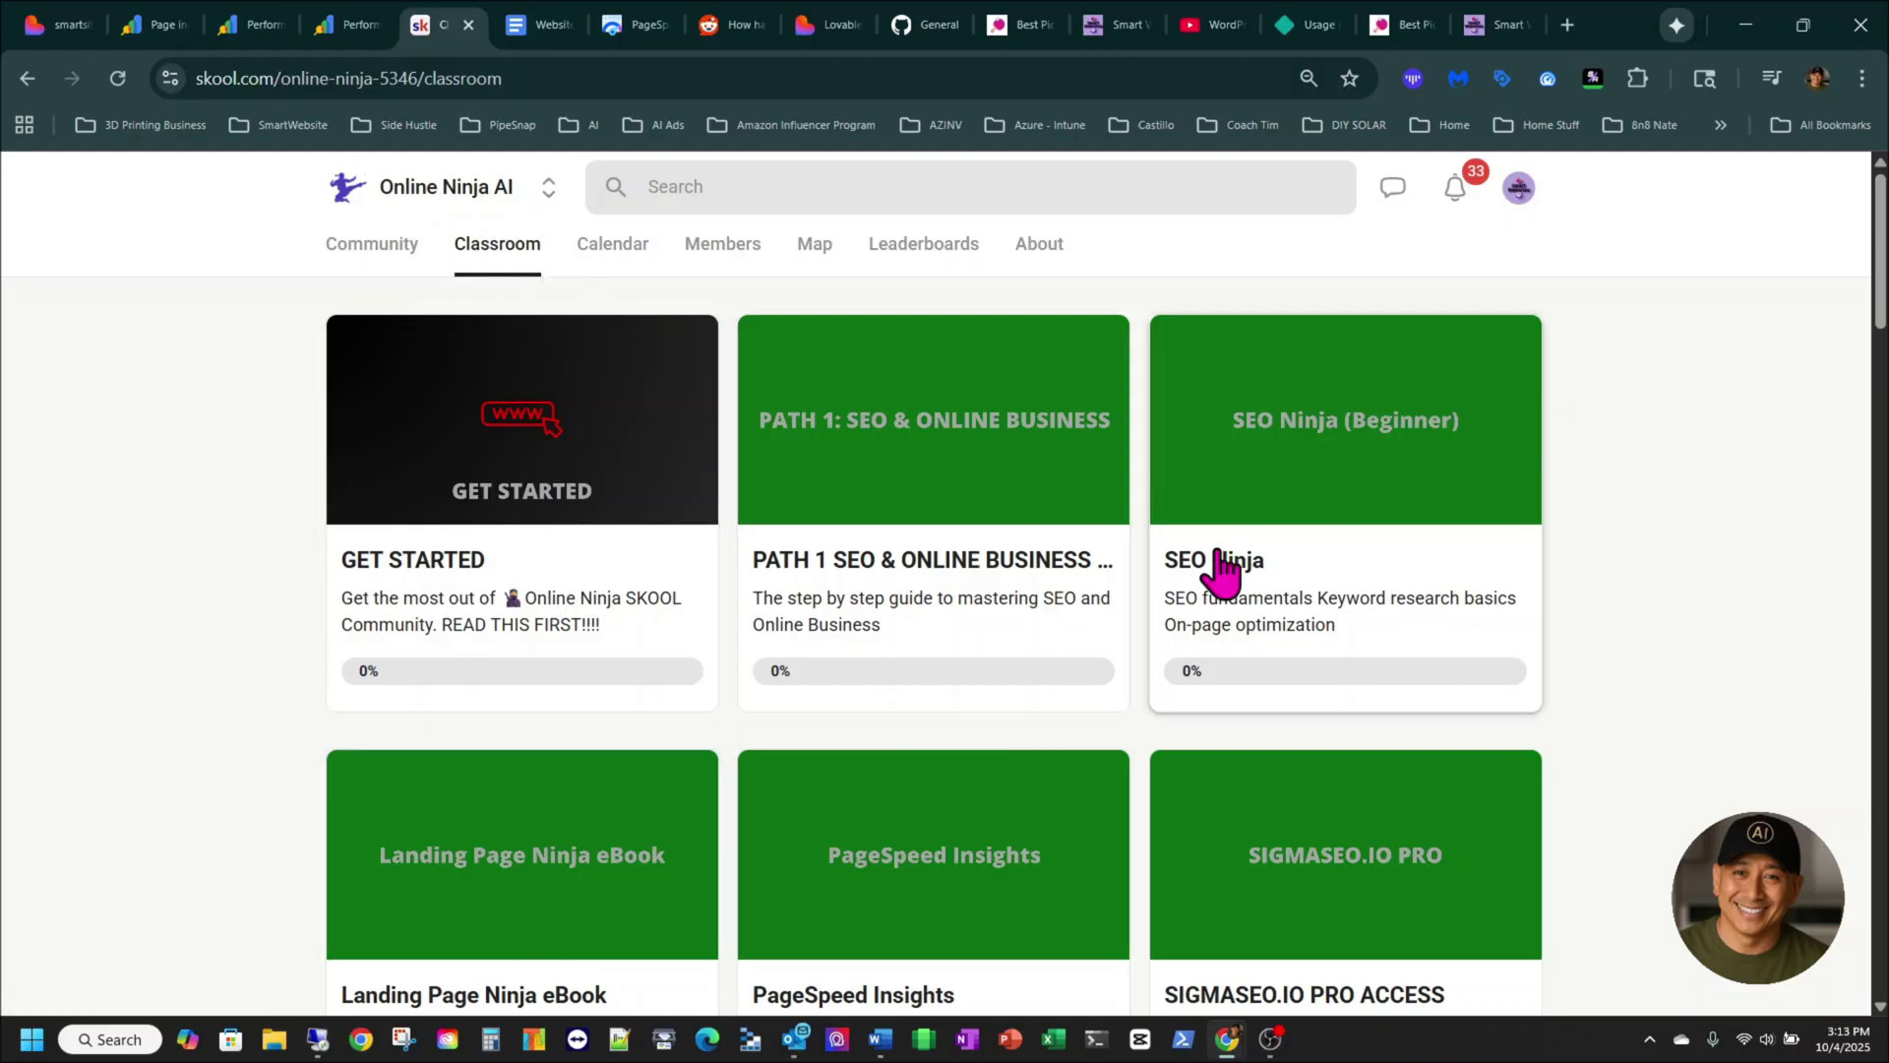
scroll(614, 797, down, 1)
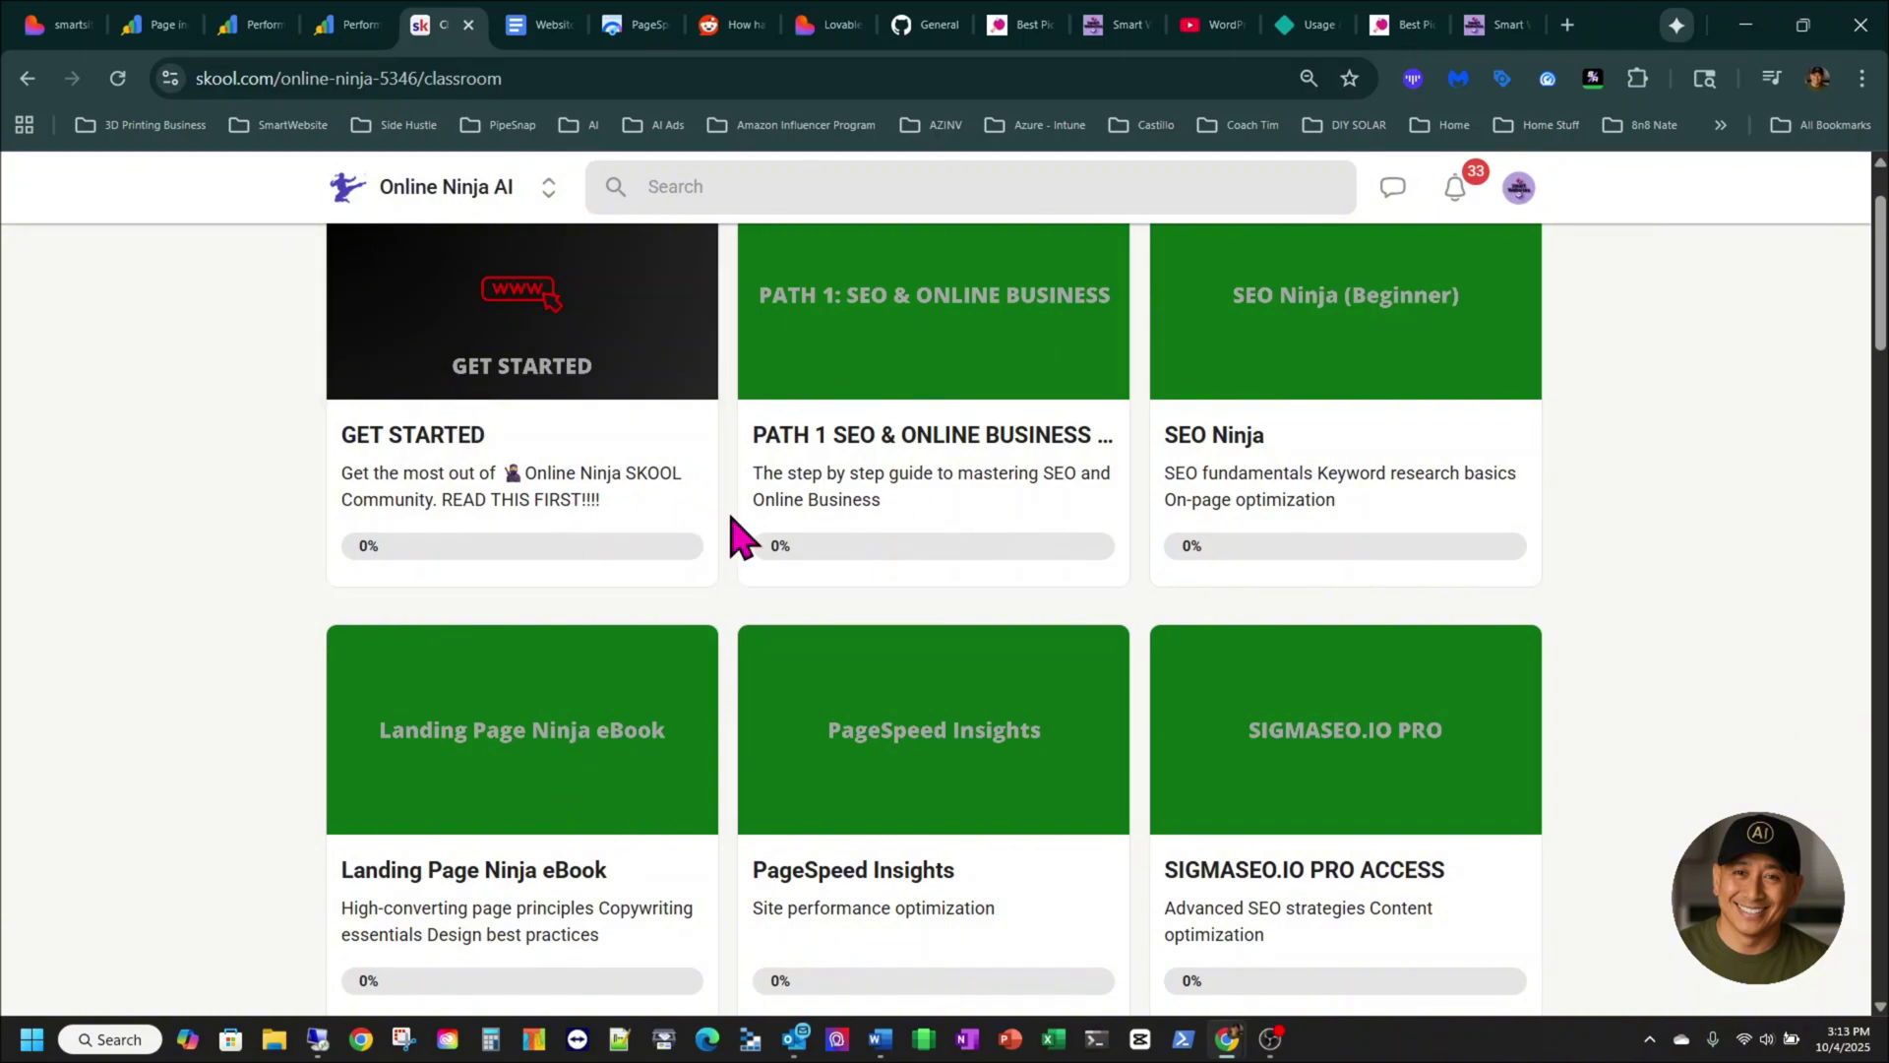
scroll(895, 539, down, 1)
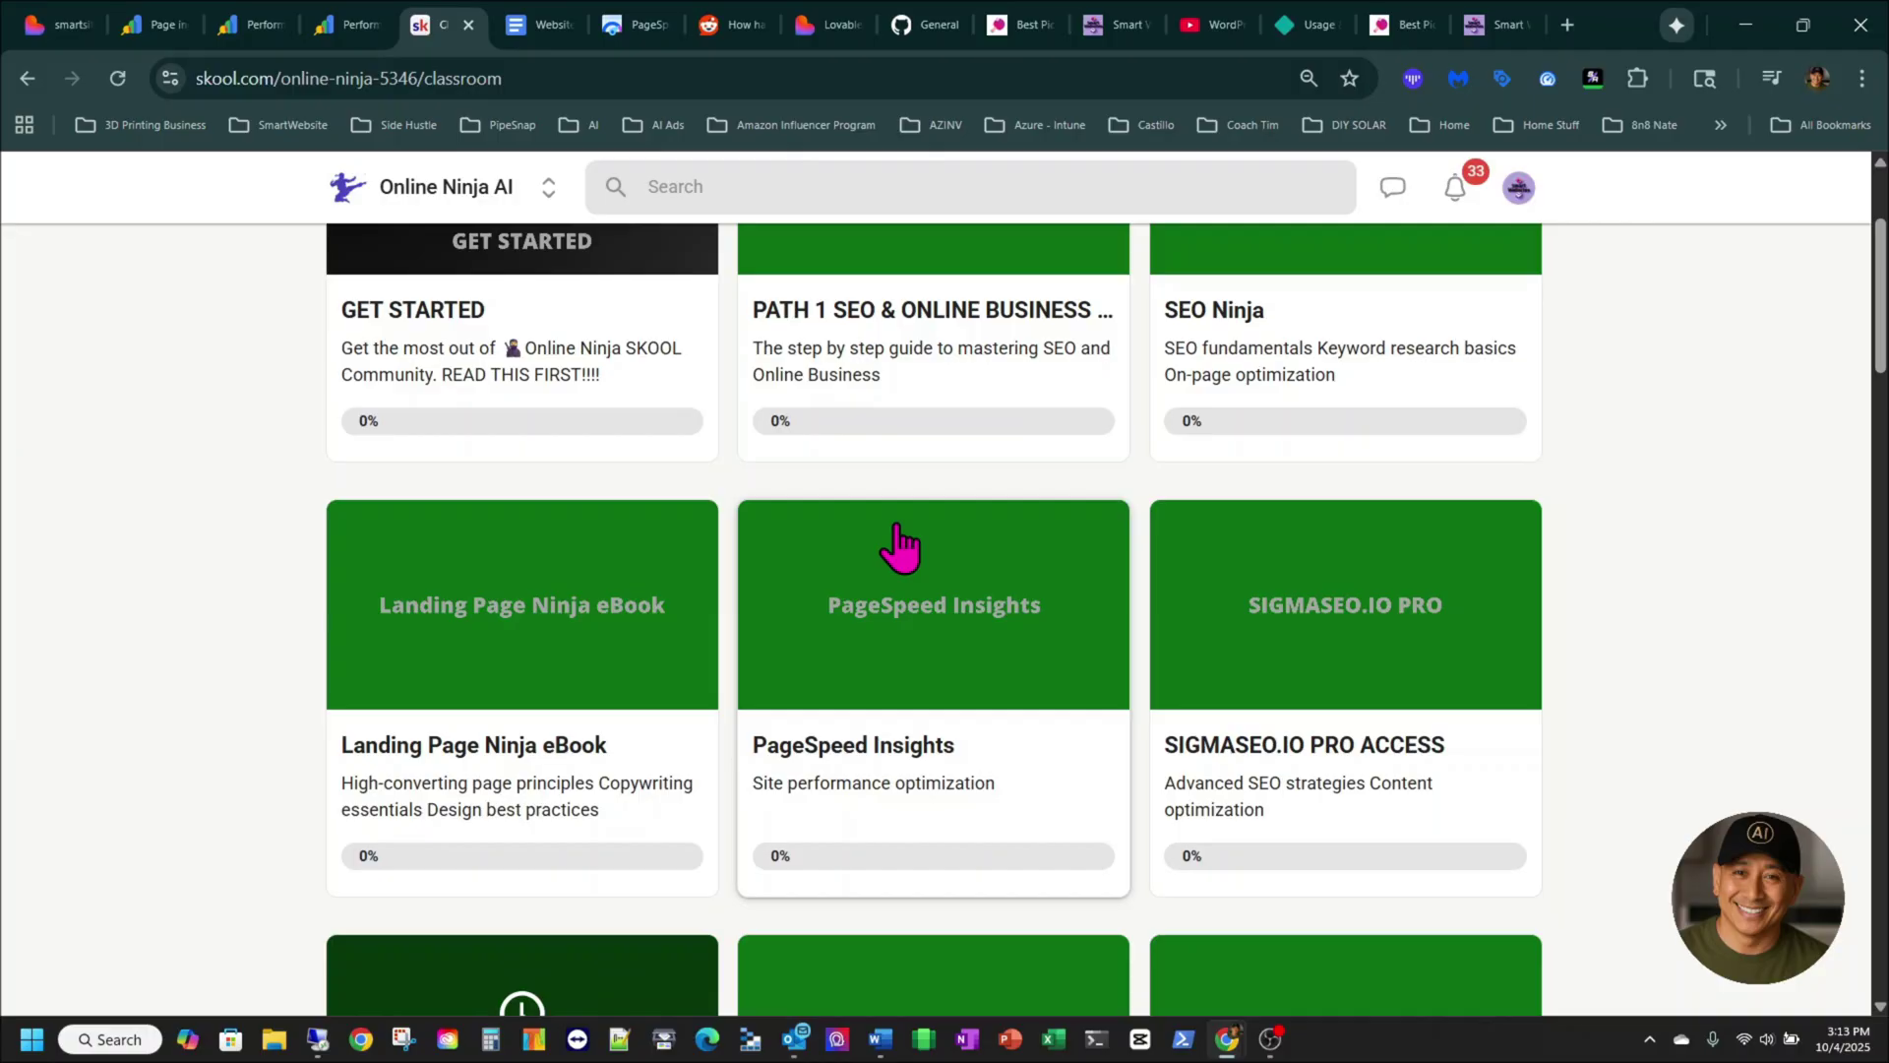
scroll(846, 492, down, 2)
scroll(866, 512, up, 3)
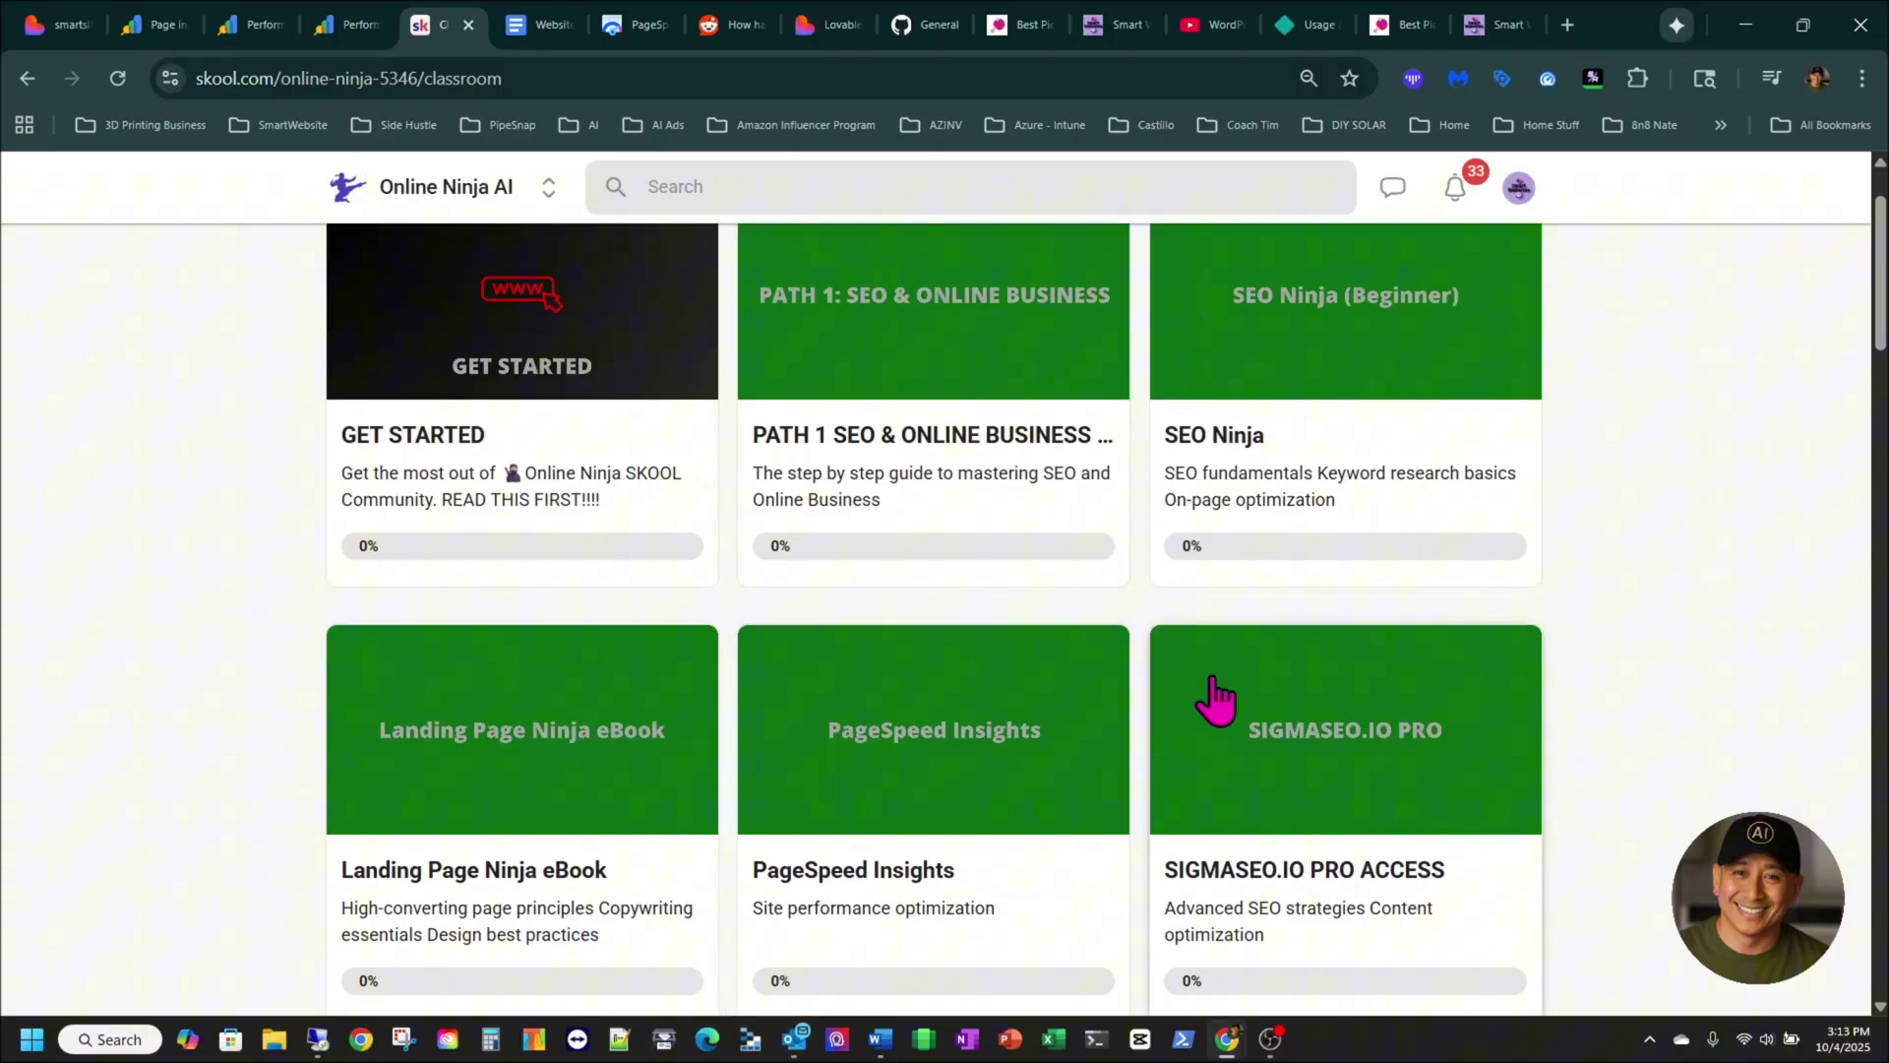
scroll(1214, 700, down, 4)
scroll(1217, 700, down, 10)
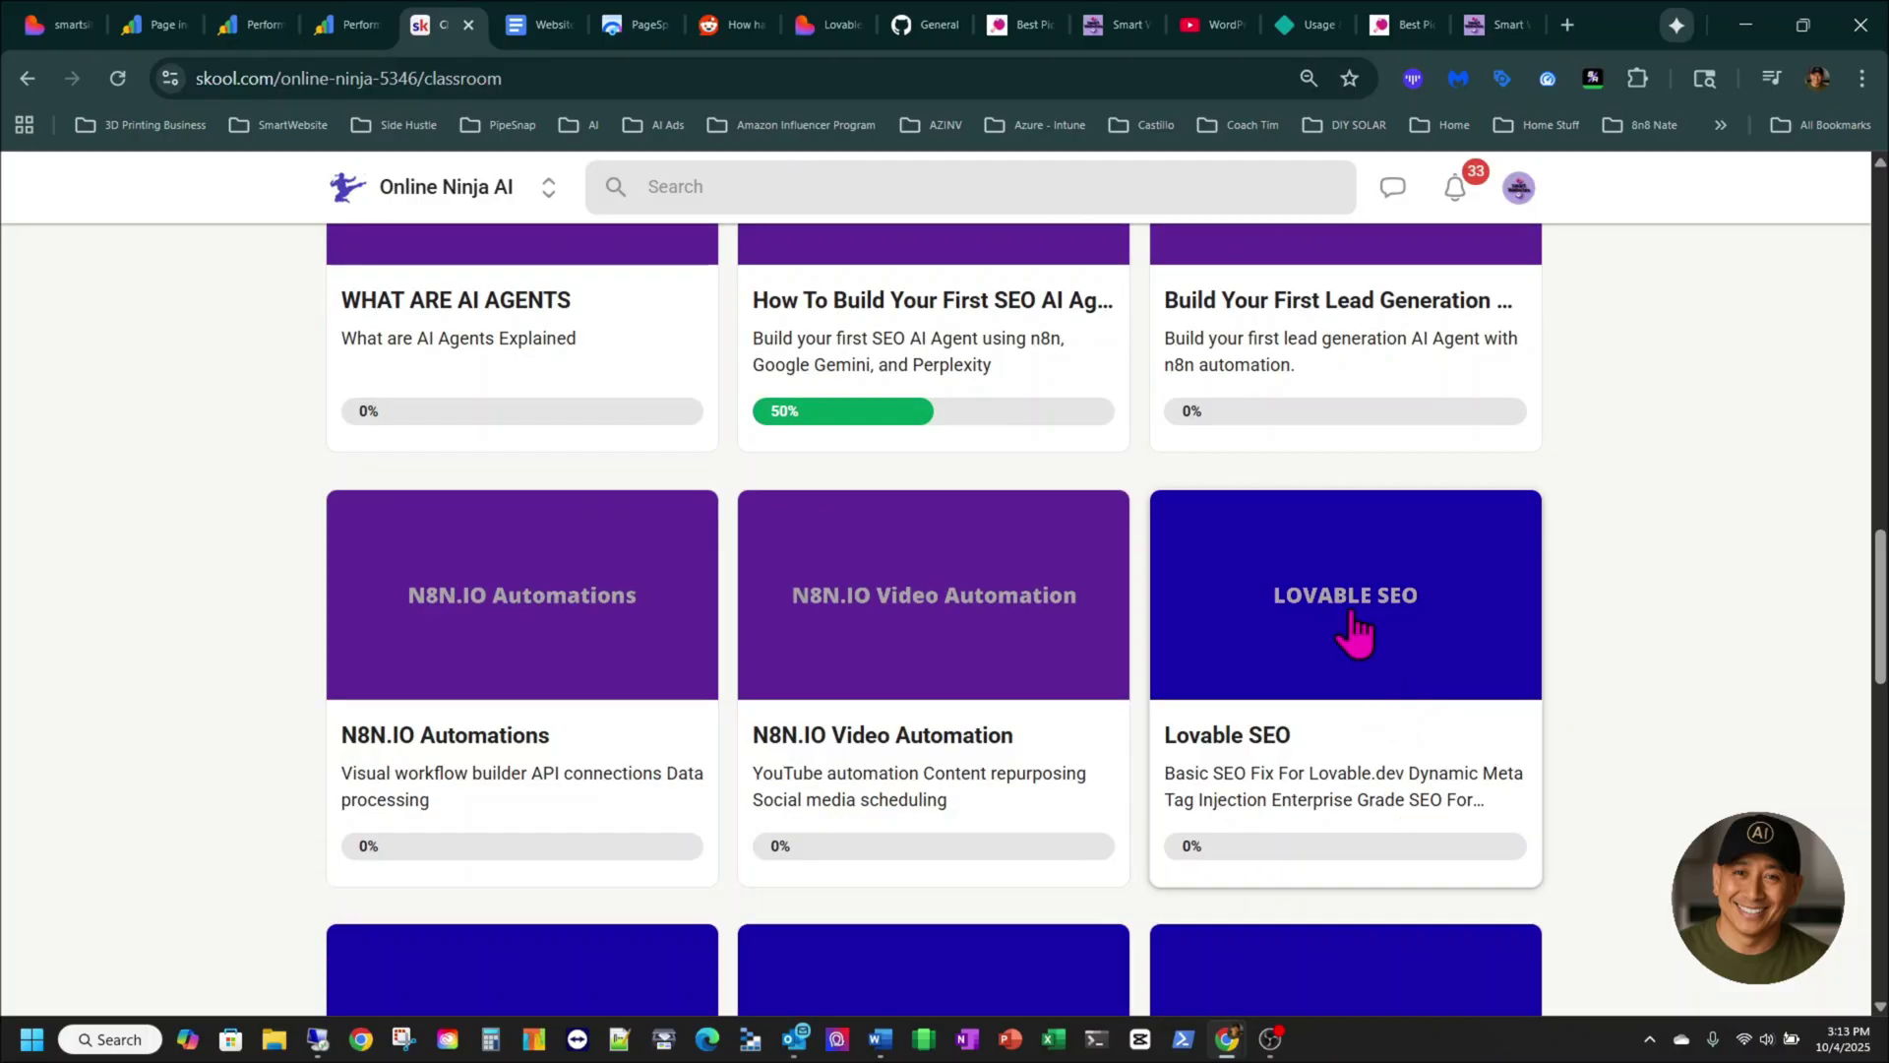
click(1354, 629)
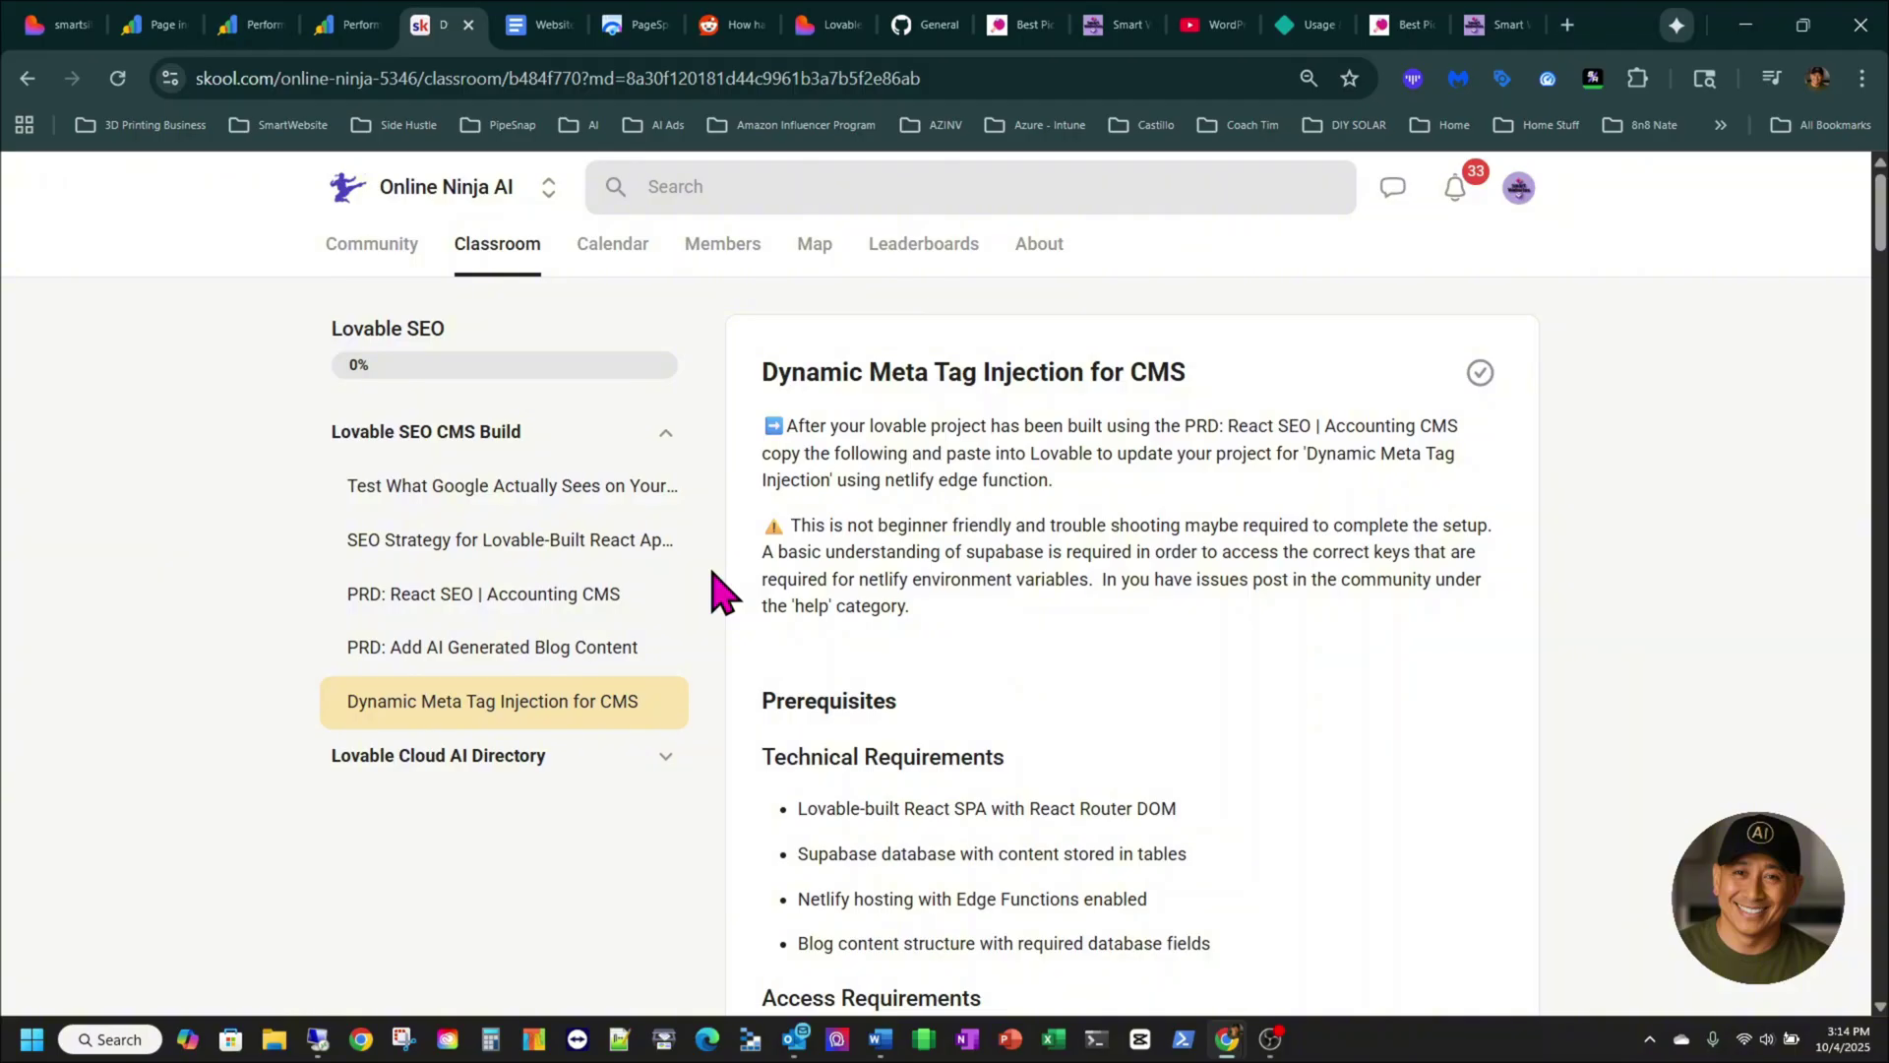
- Read the Executive Summary in the PRD: Smart Website Phoenix AZ | CMS doc tab, then return to Skool
click(543, 28)
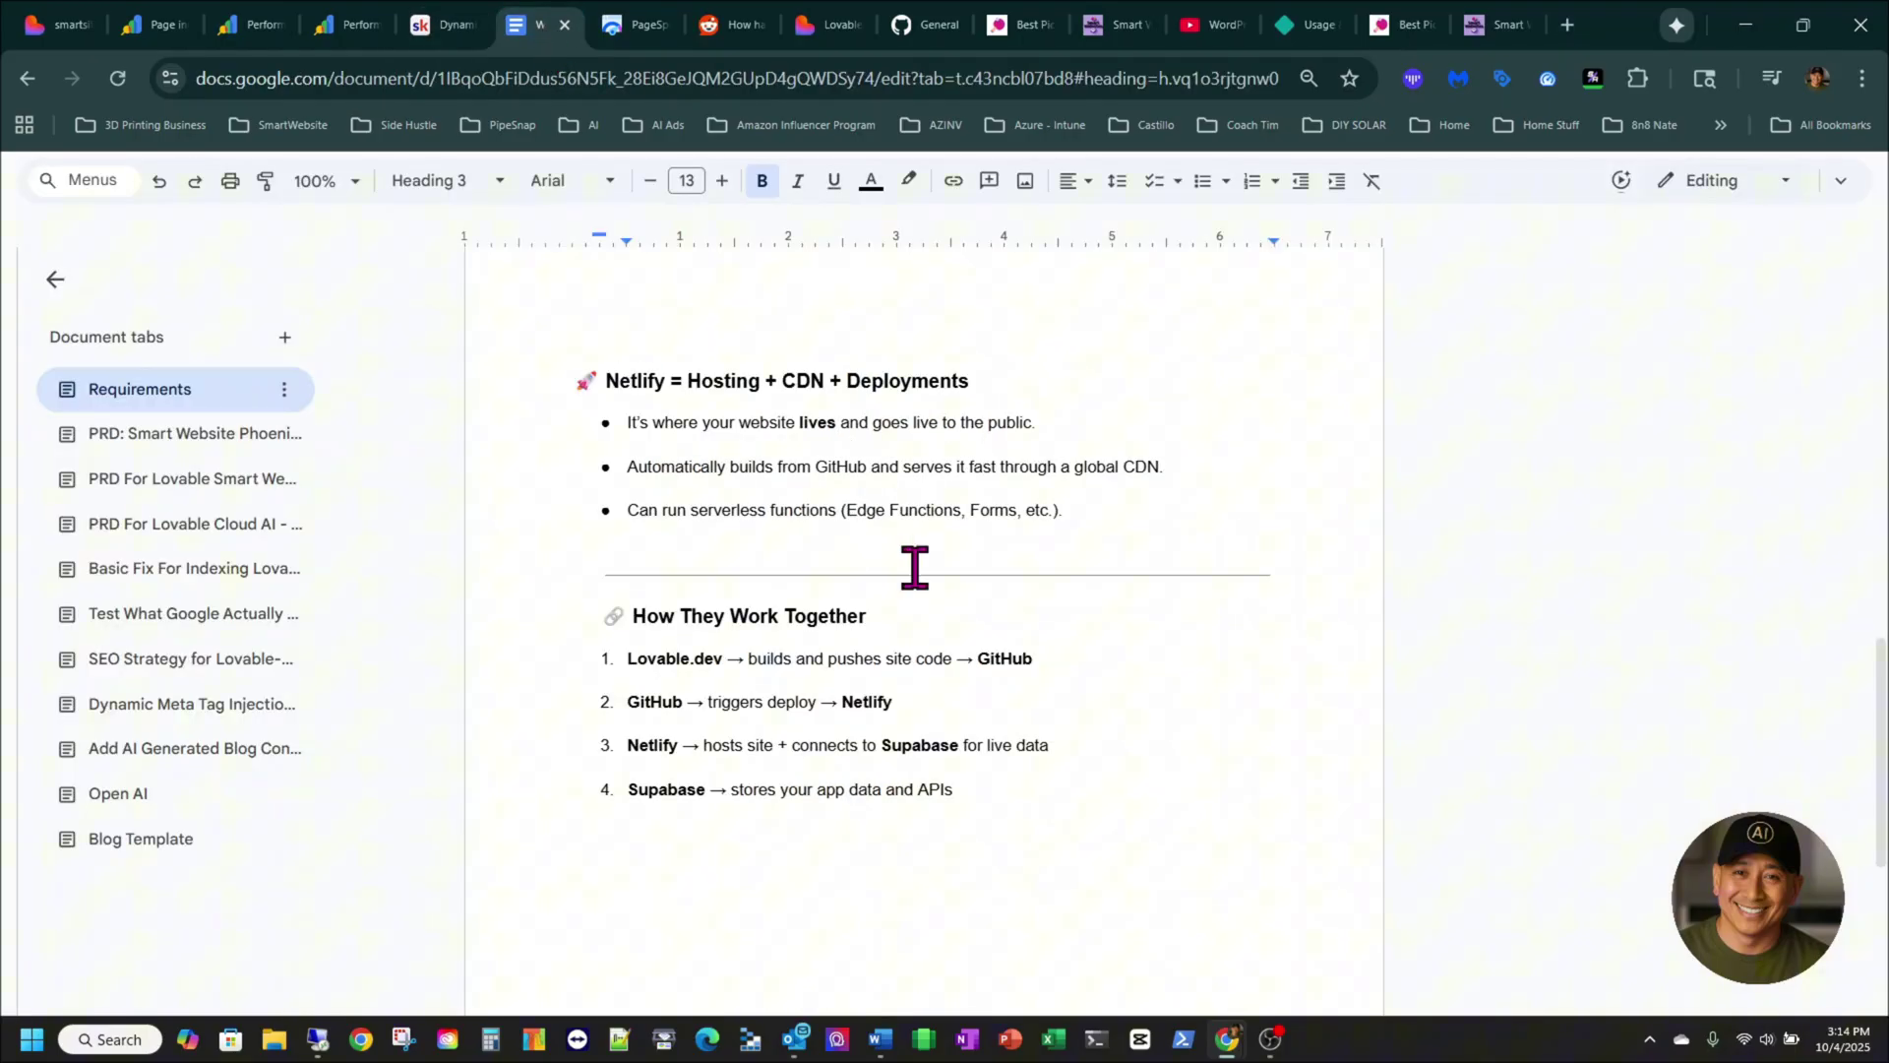
click(193, 402)
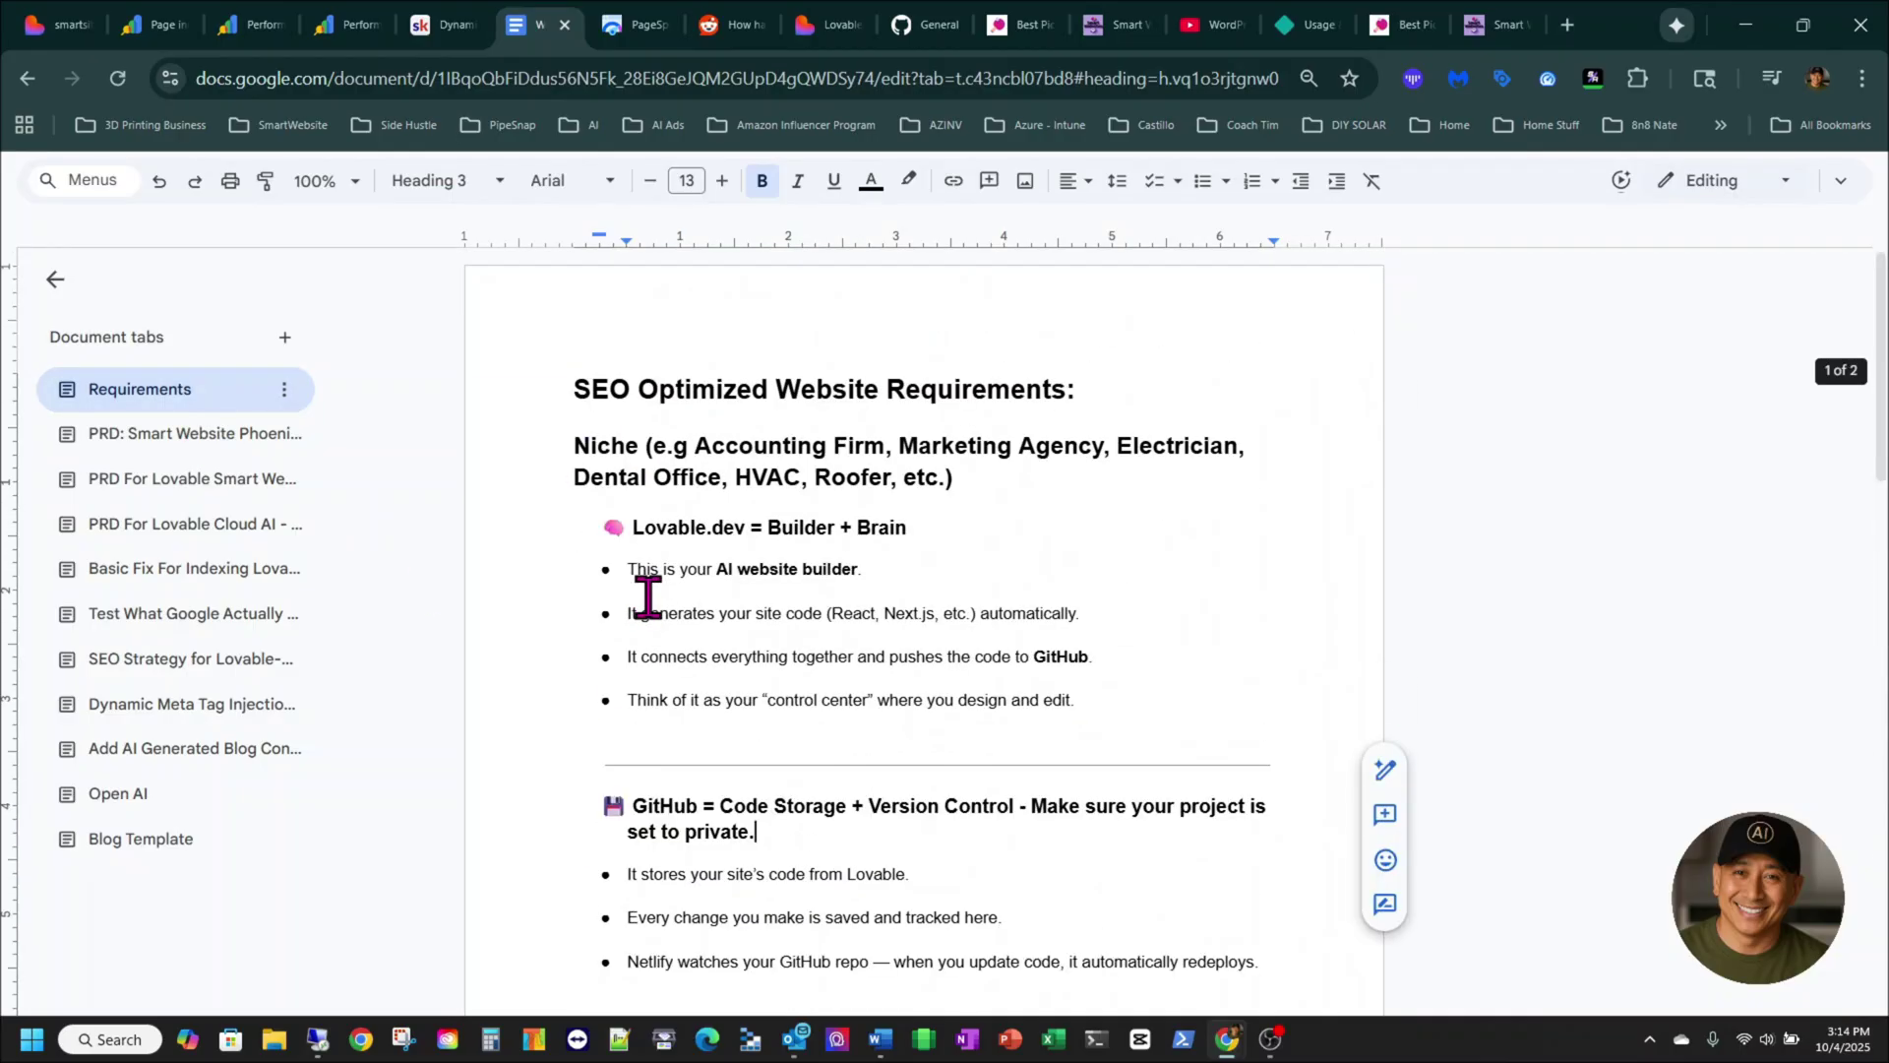
click(150, 435)
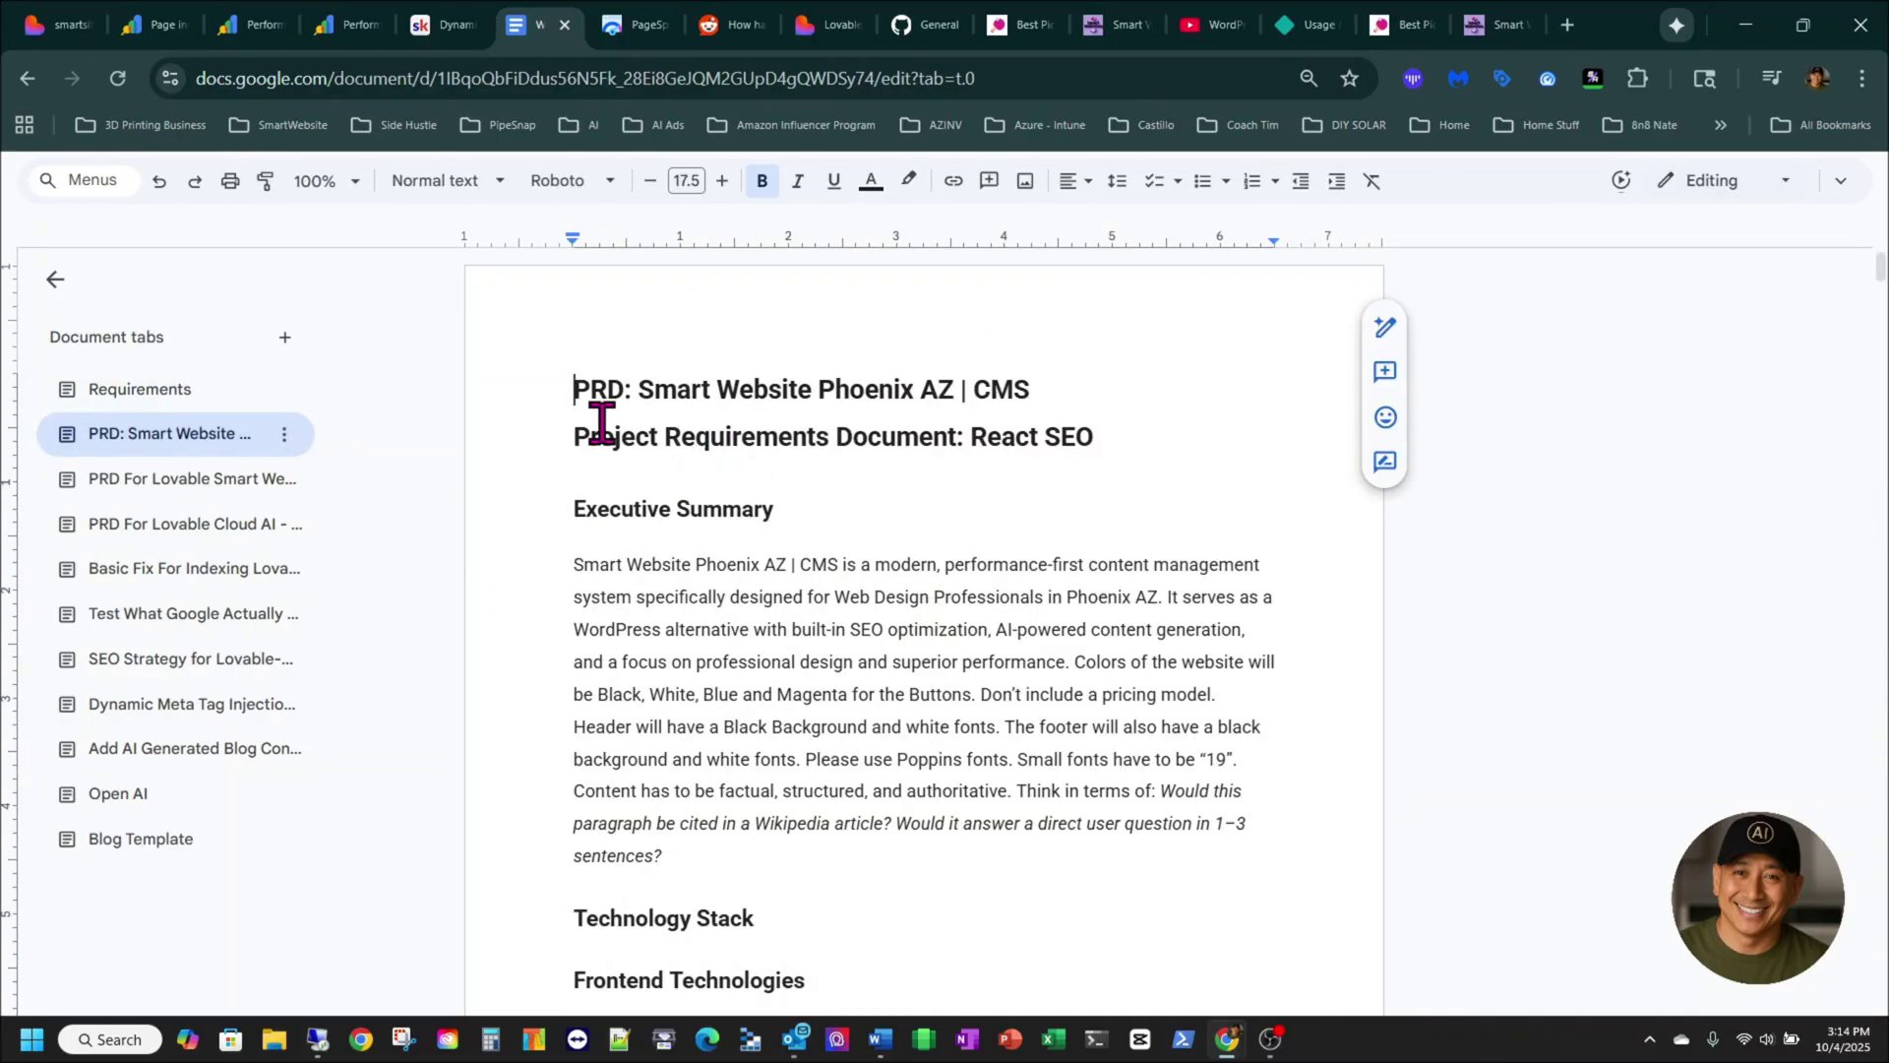
drag(576, 389, 821, 401)
drag(575, 563, 964, 856)
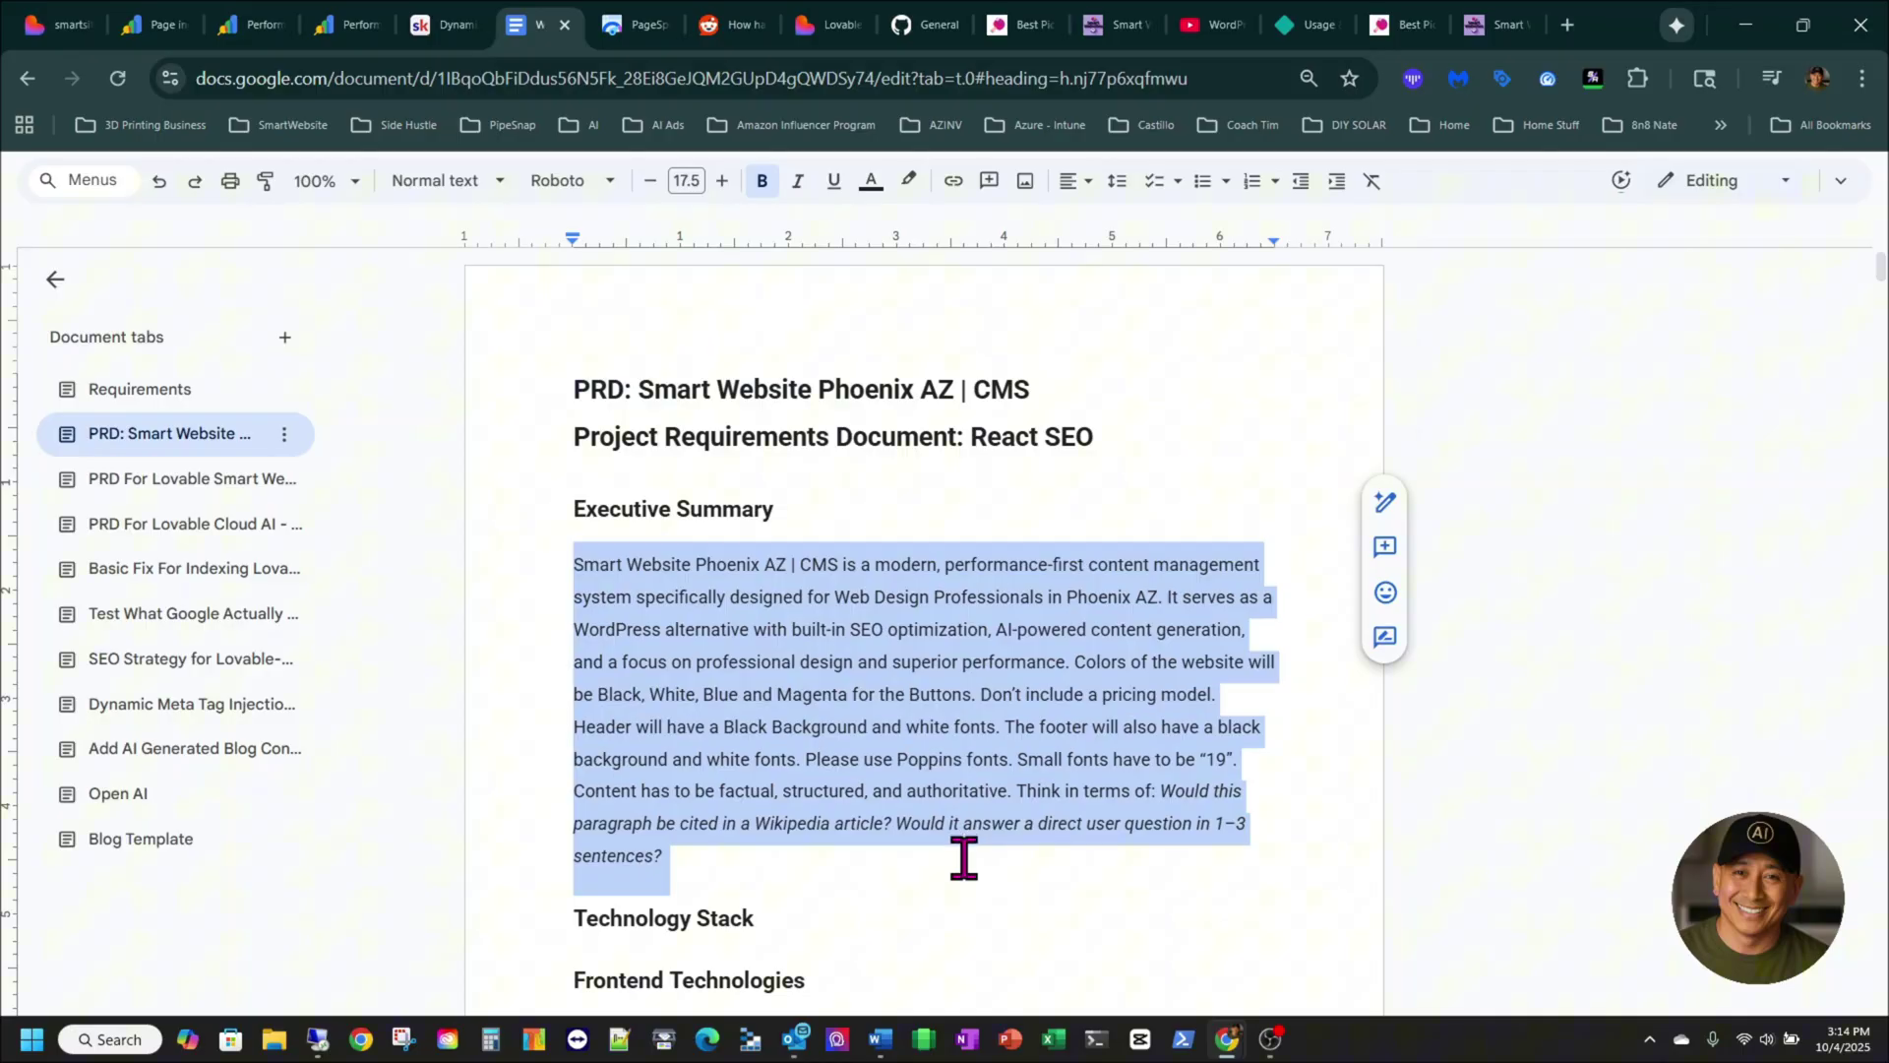
drag(964, 856, 965, 856)
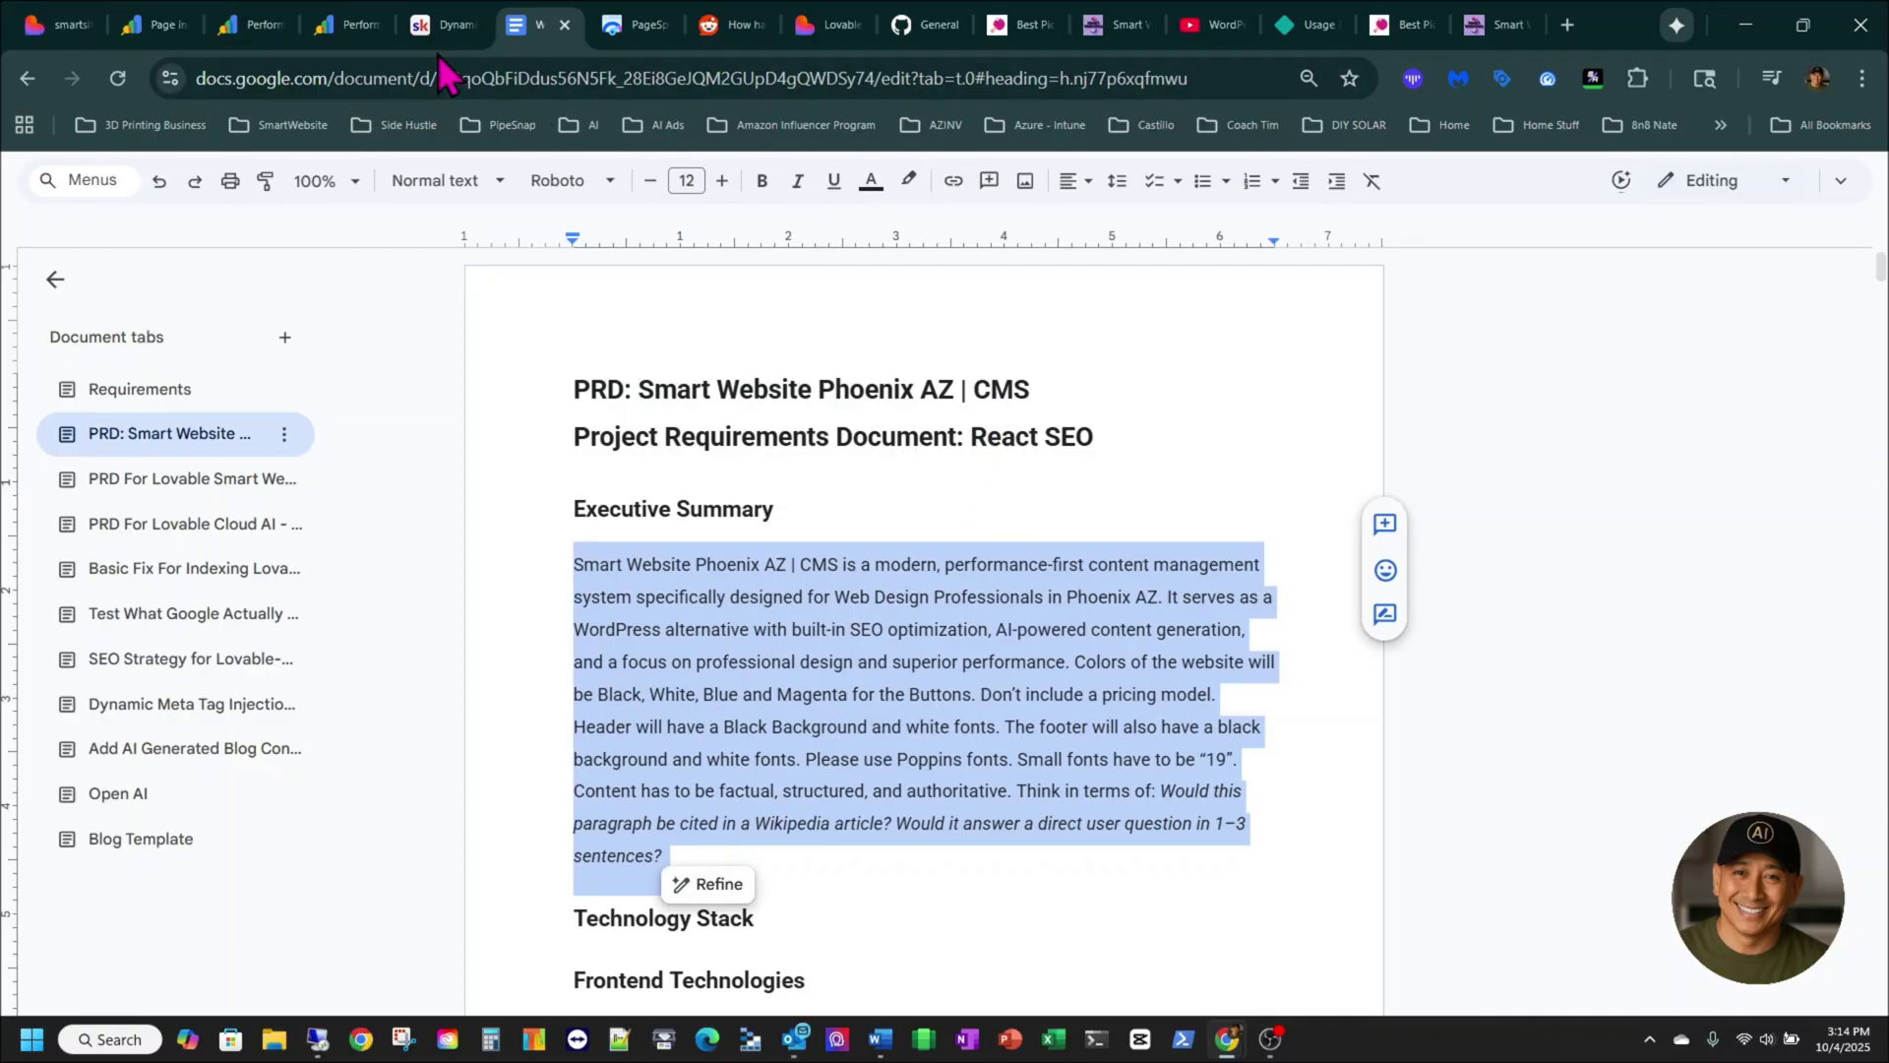
click(448, 25)
scroll(984, 659, up, 1)
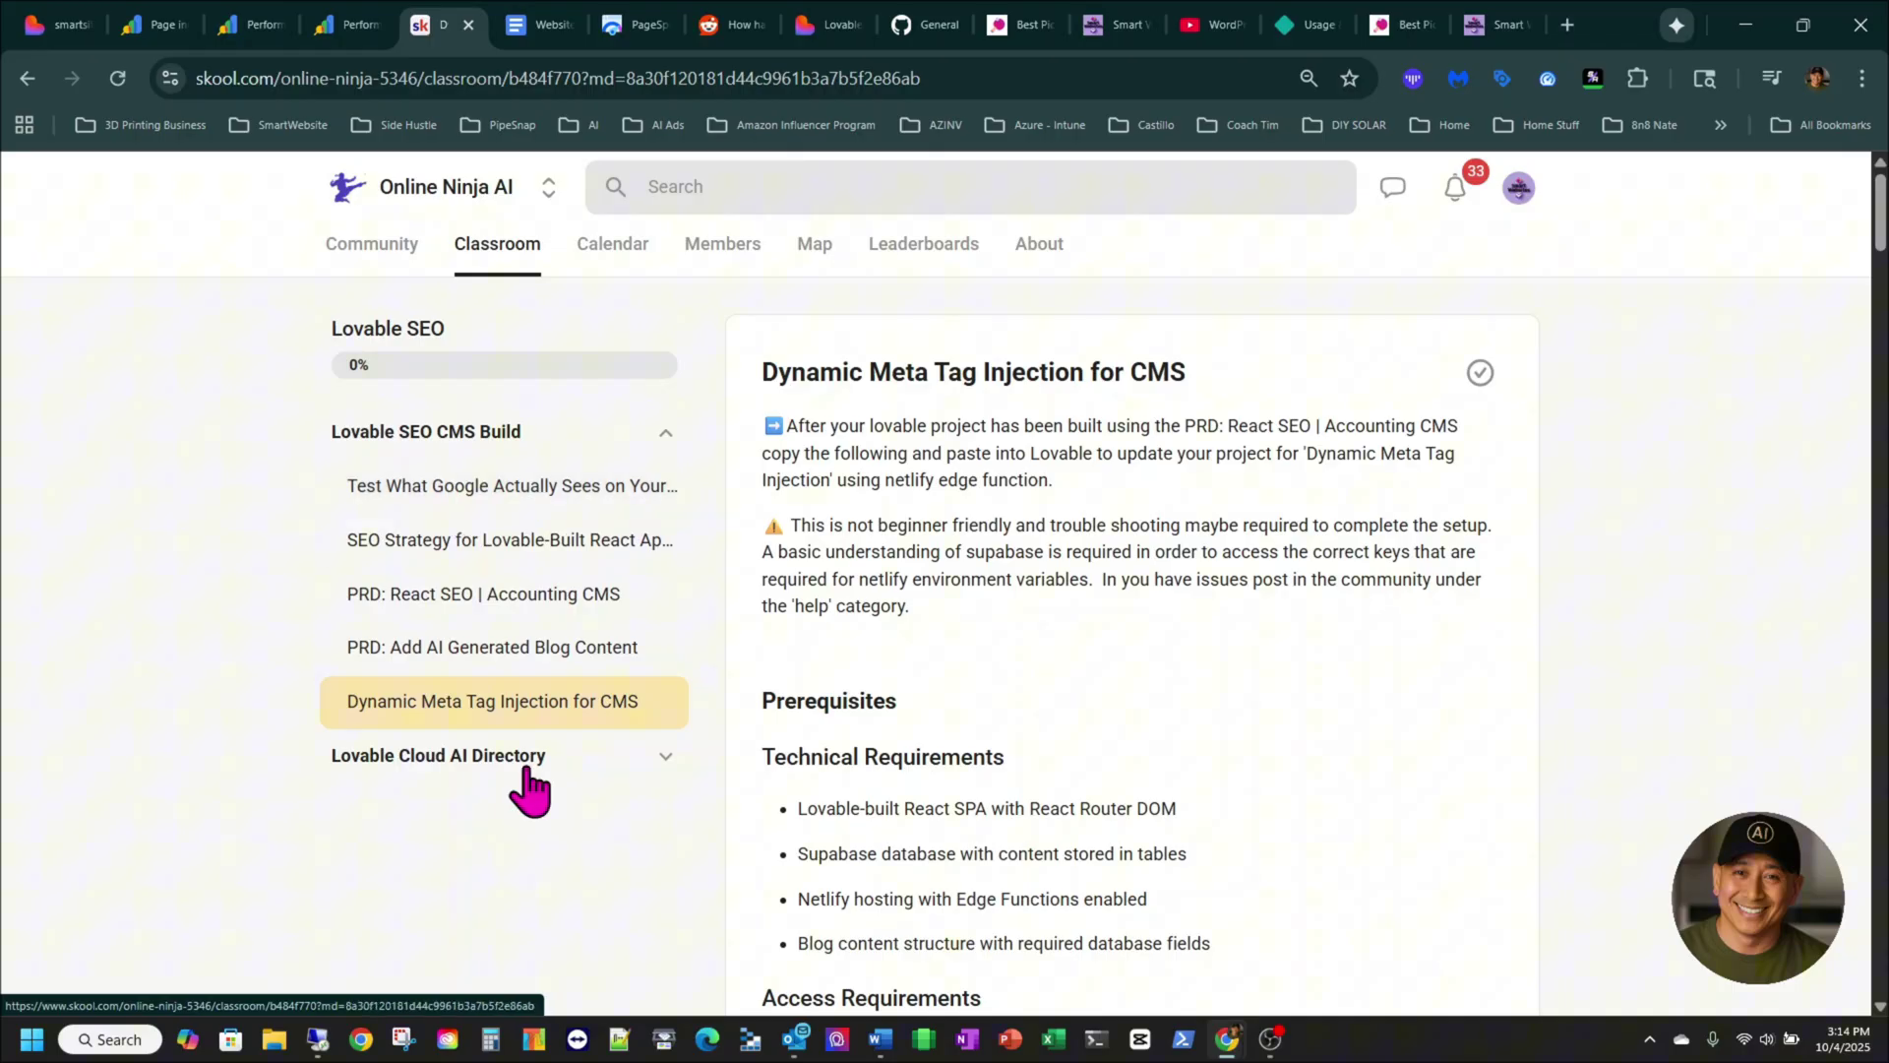
- Open the PRD: React SEO | Accounting CMS lesson and compare it with the Google Docs PRD
click(518, 658)
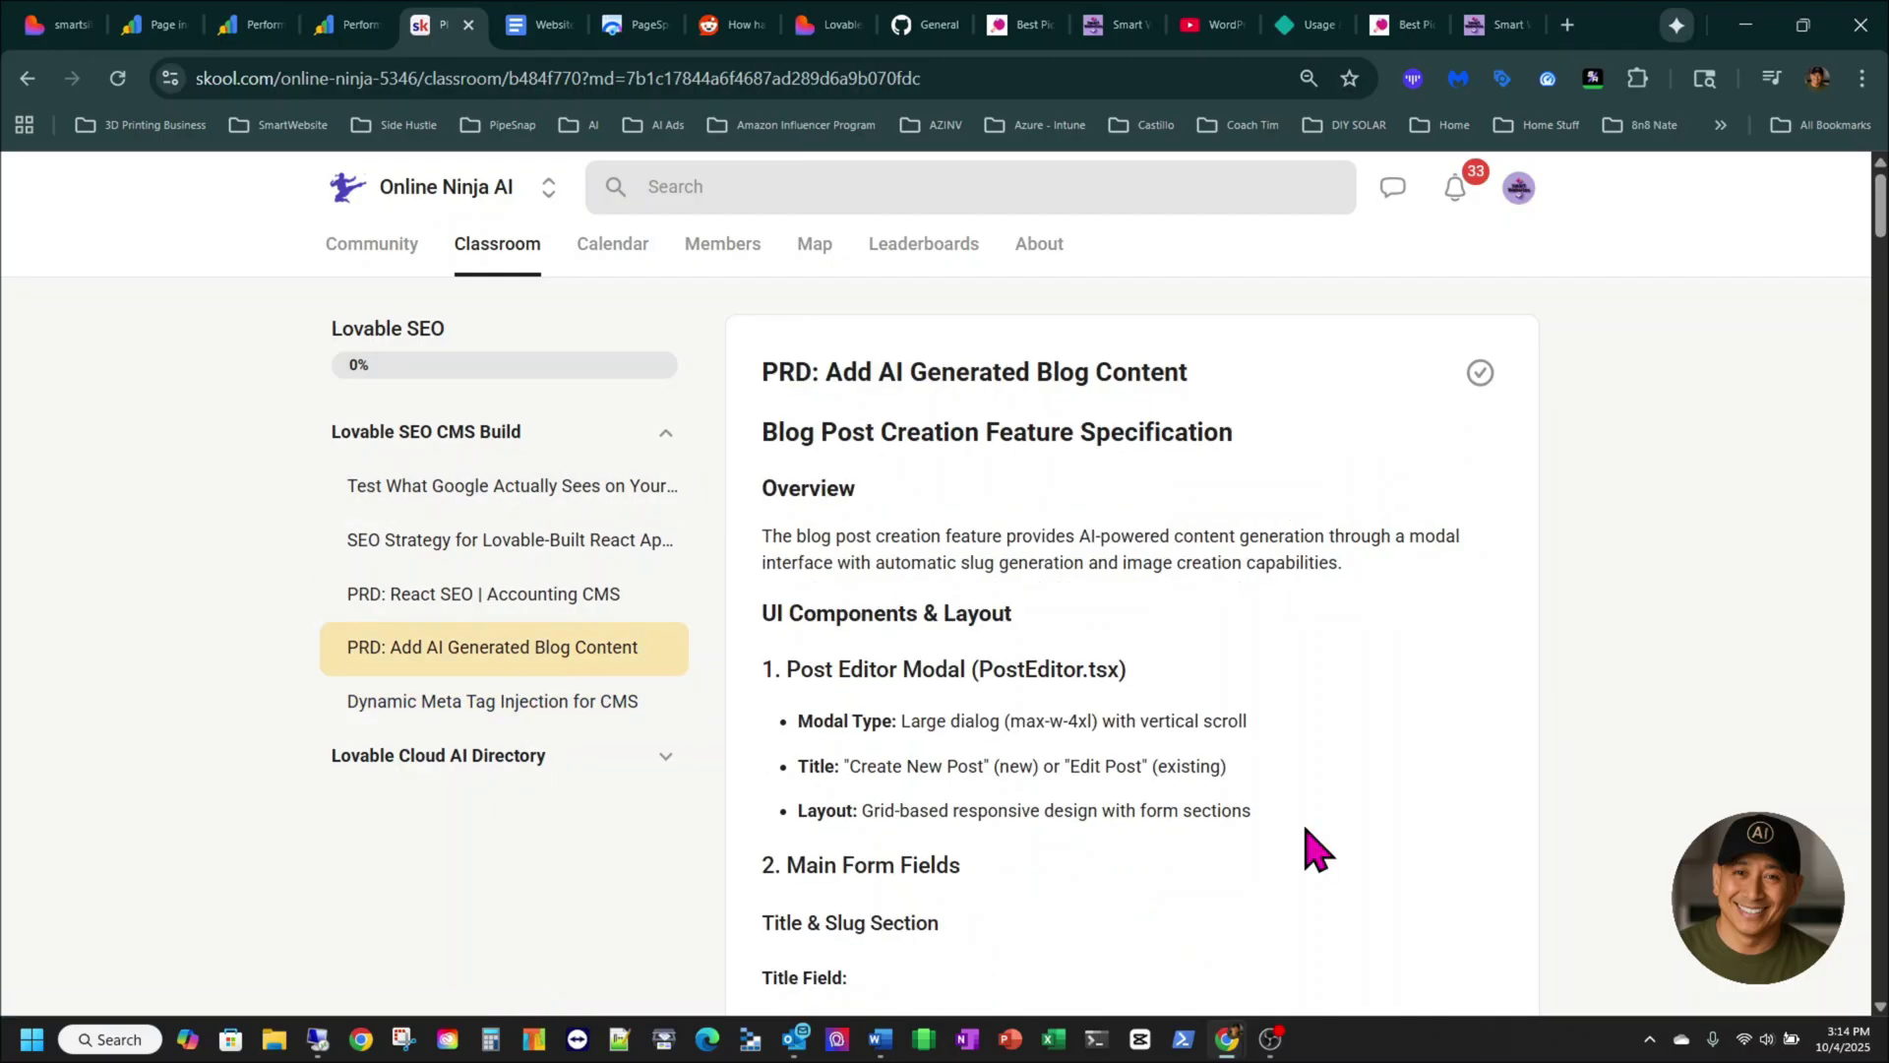
click(521, 596)
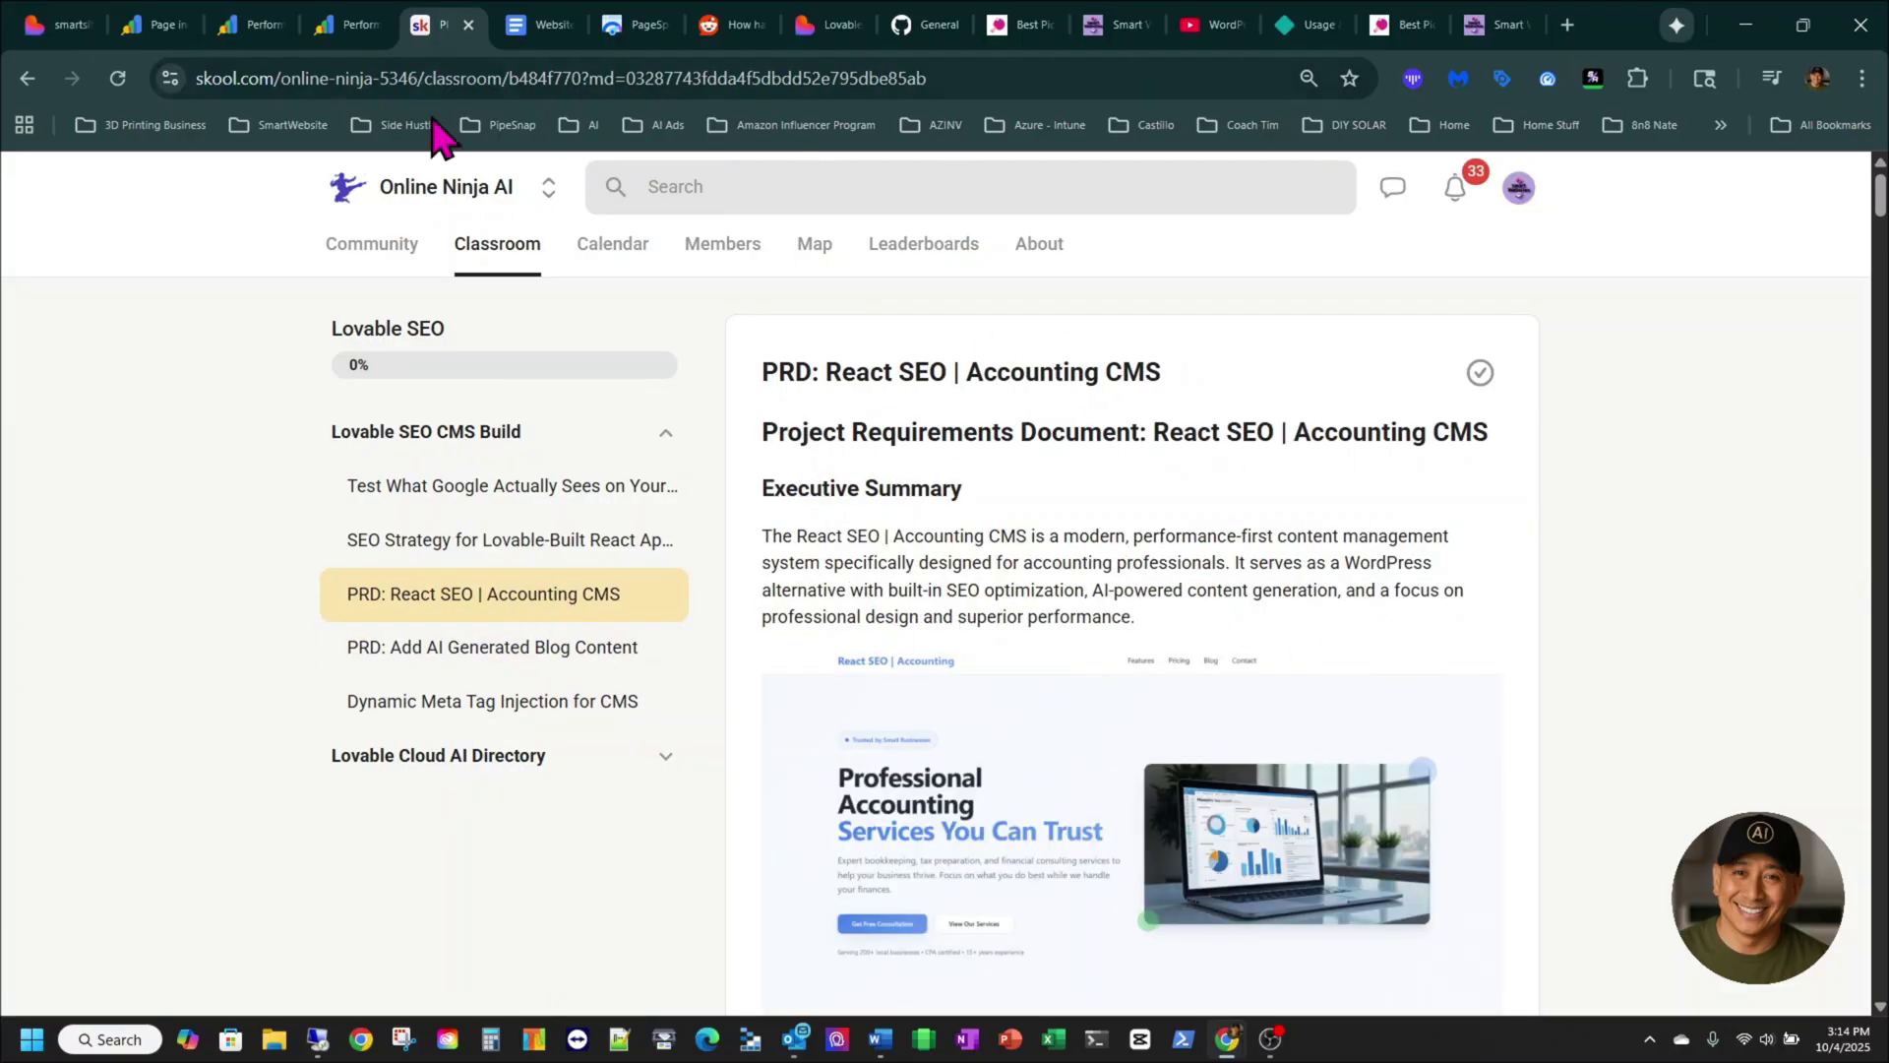
click(539, 28)
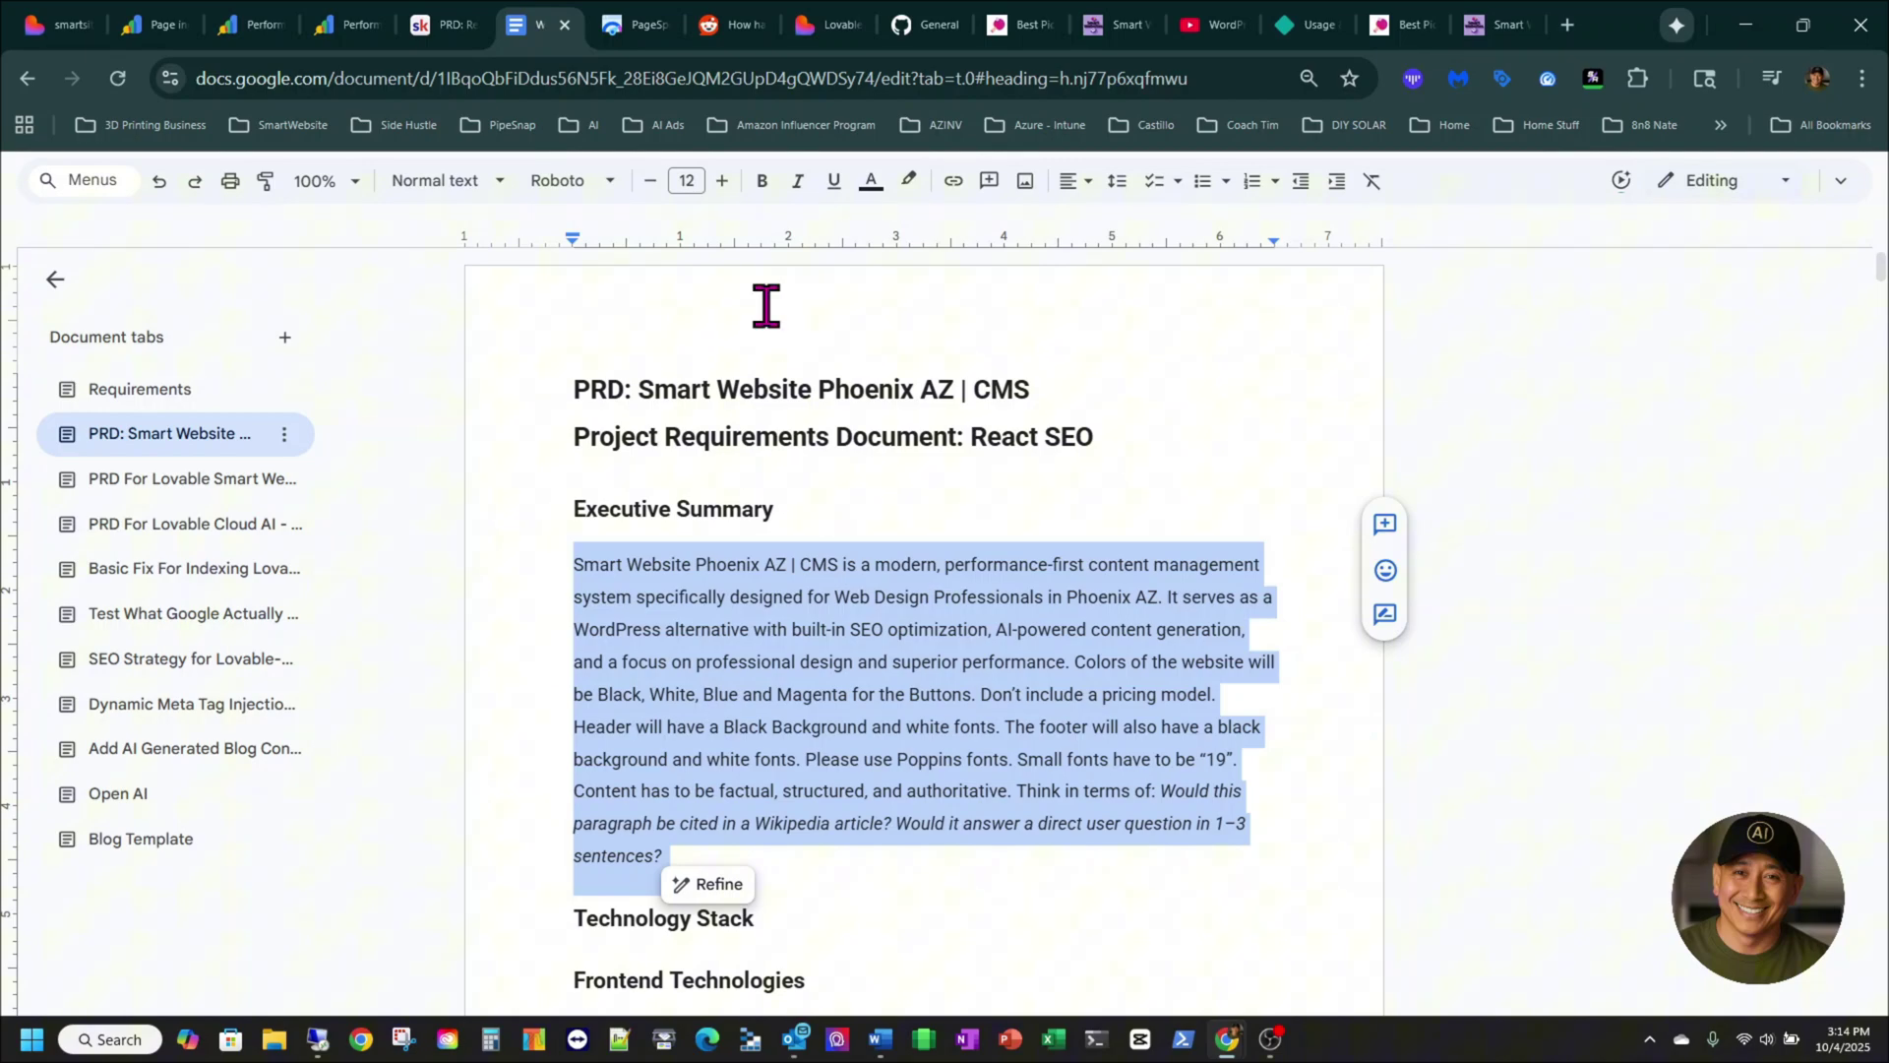
click(451, 37)
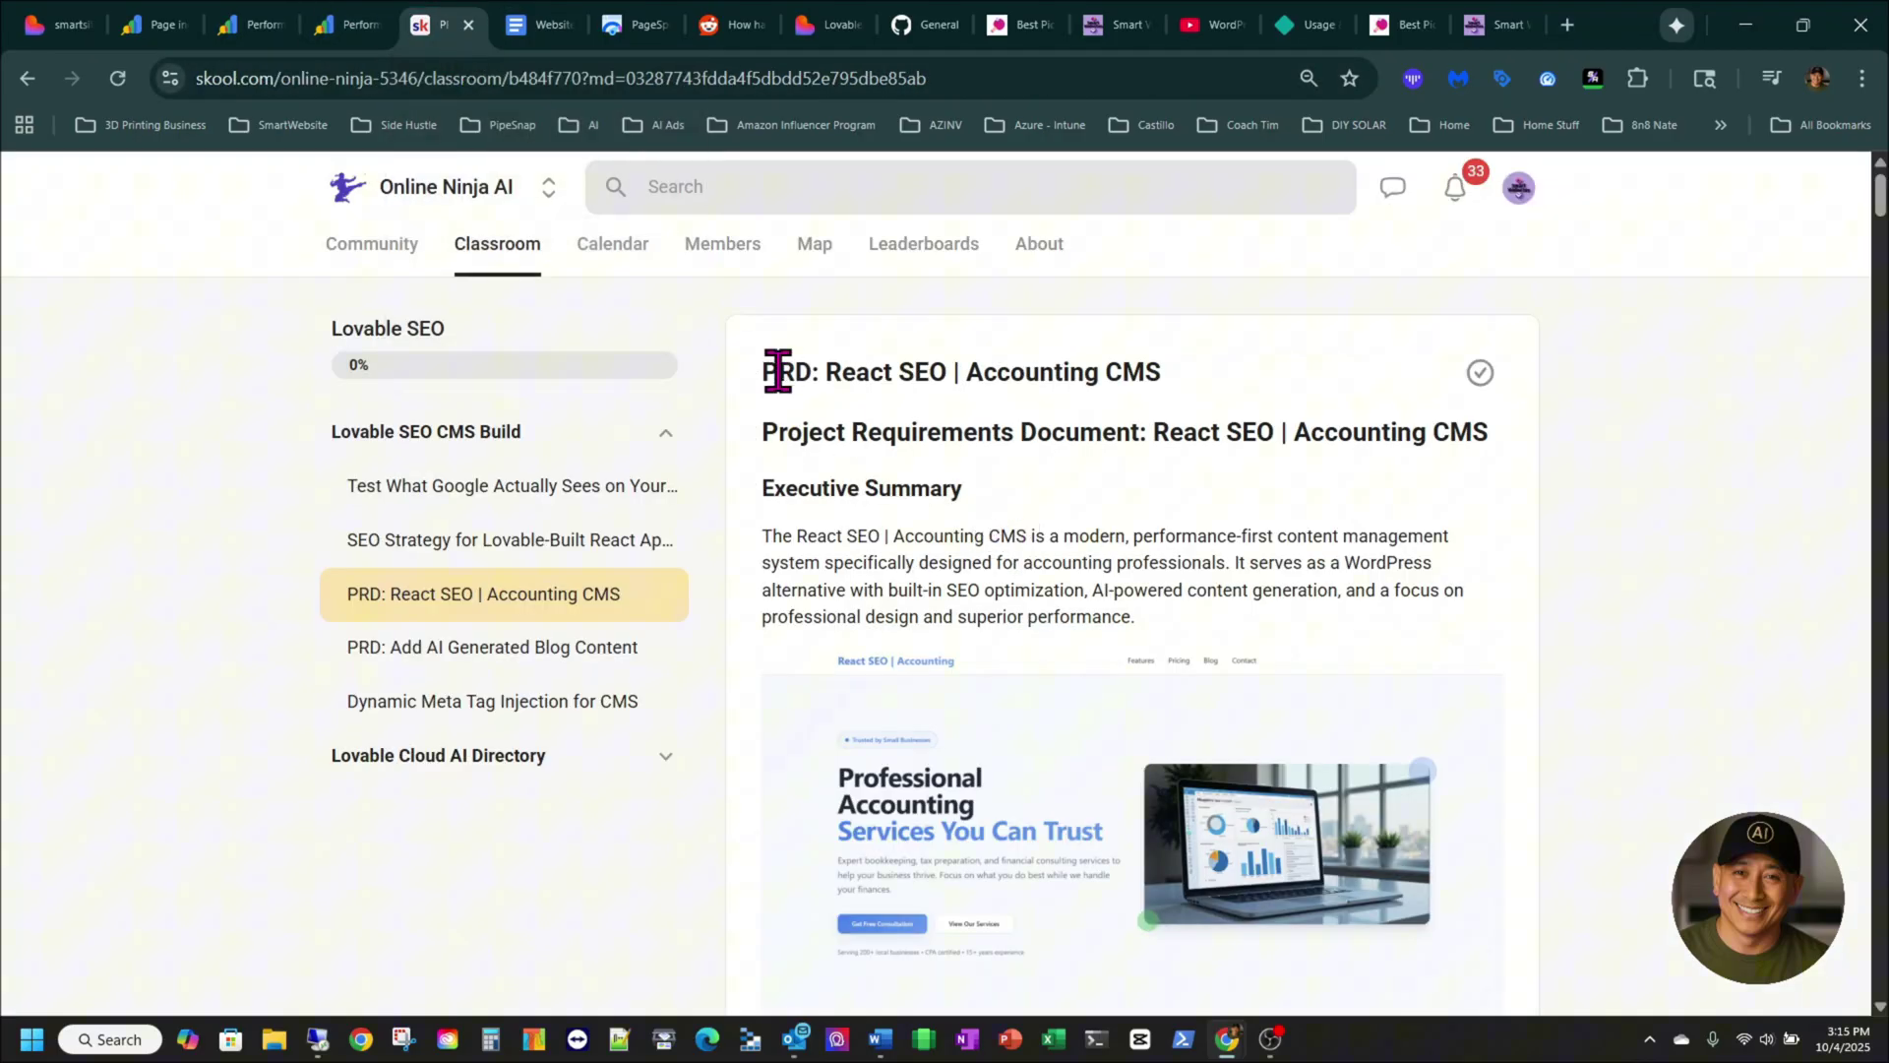
scroll(1093, 925, down, 5)
scroll(1095, 890, up, 5)
- Select the lesson title and Executive Summary, then clear the selection
drag(766, 372, 1199, 873)
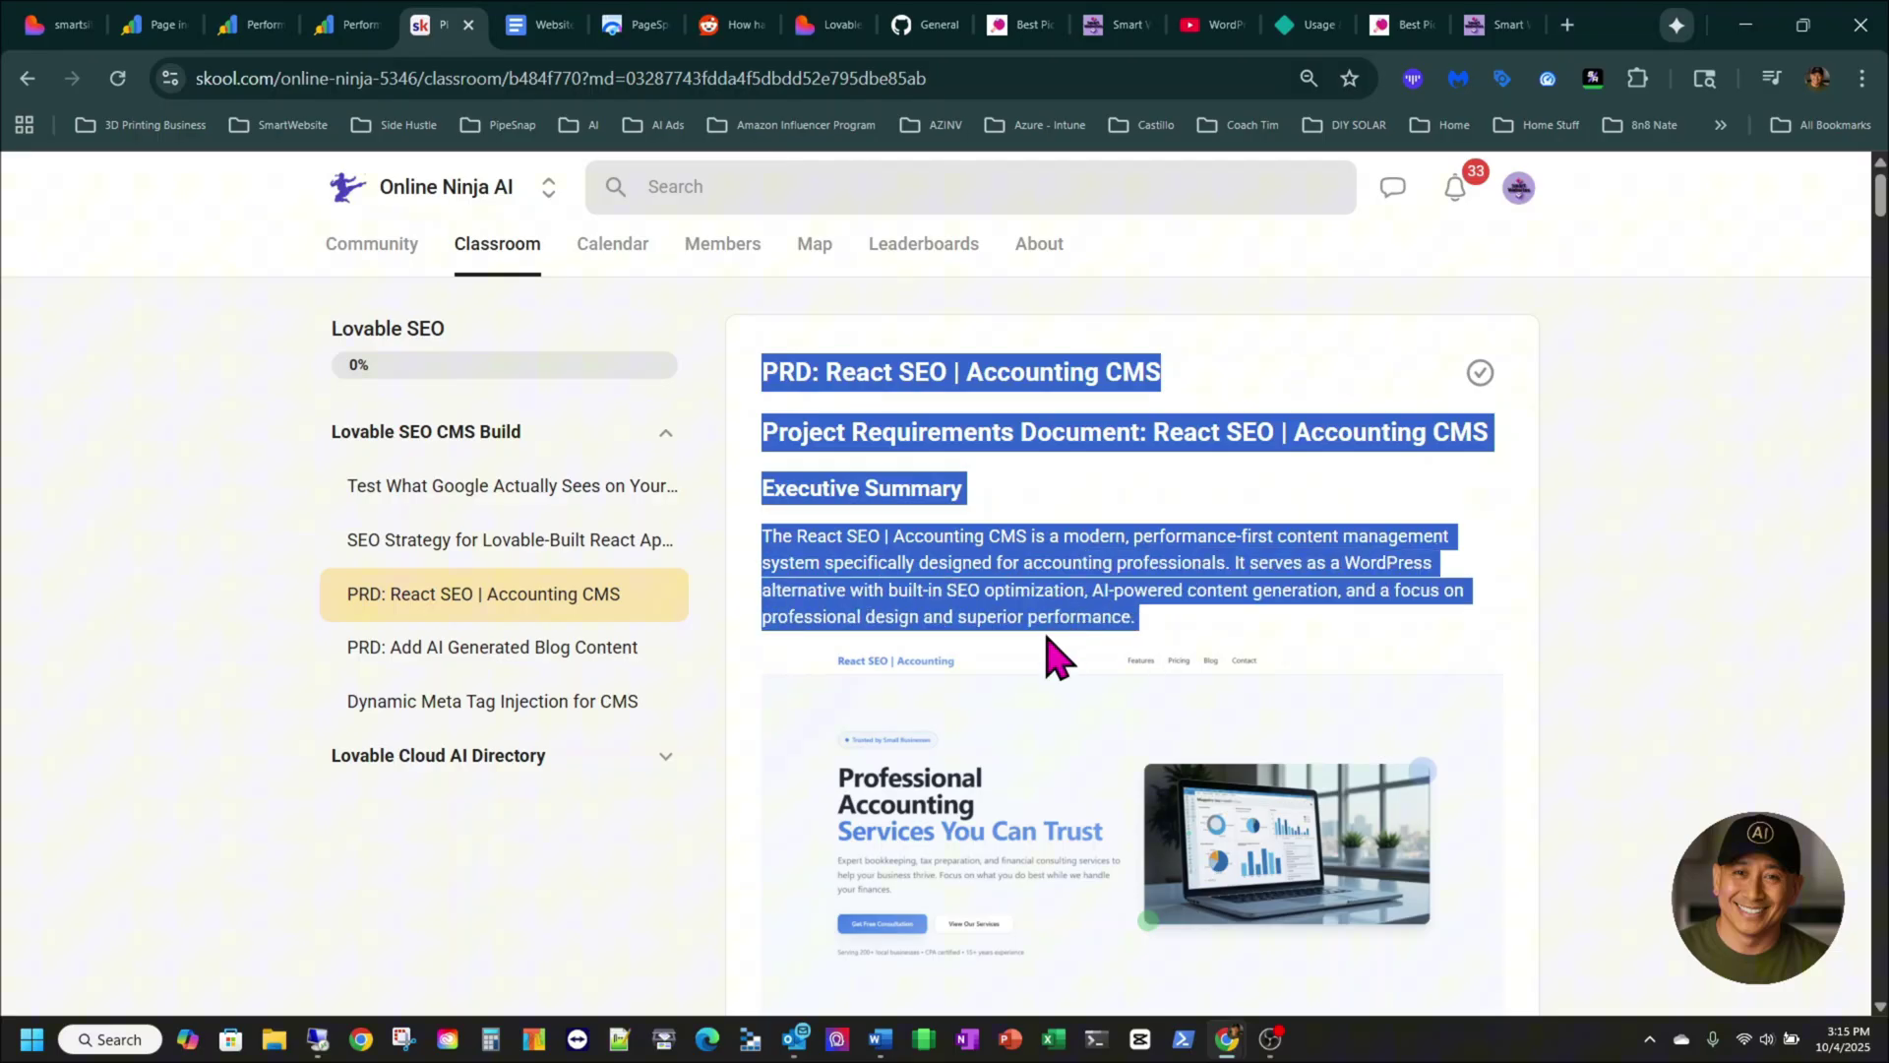
scroll(1048, 649, down, 1)
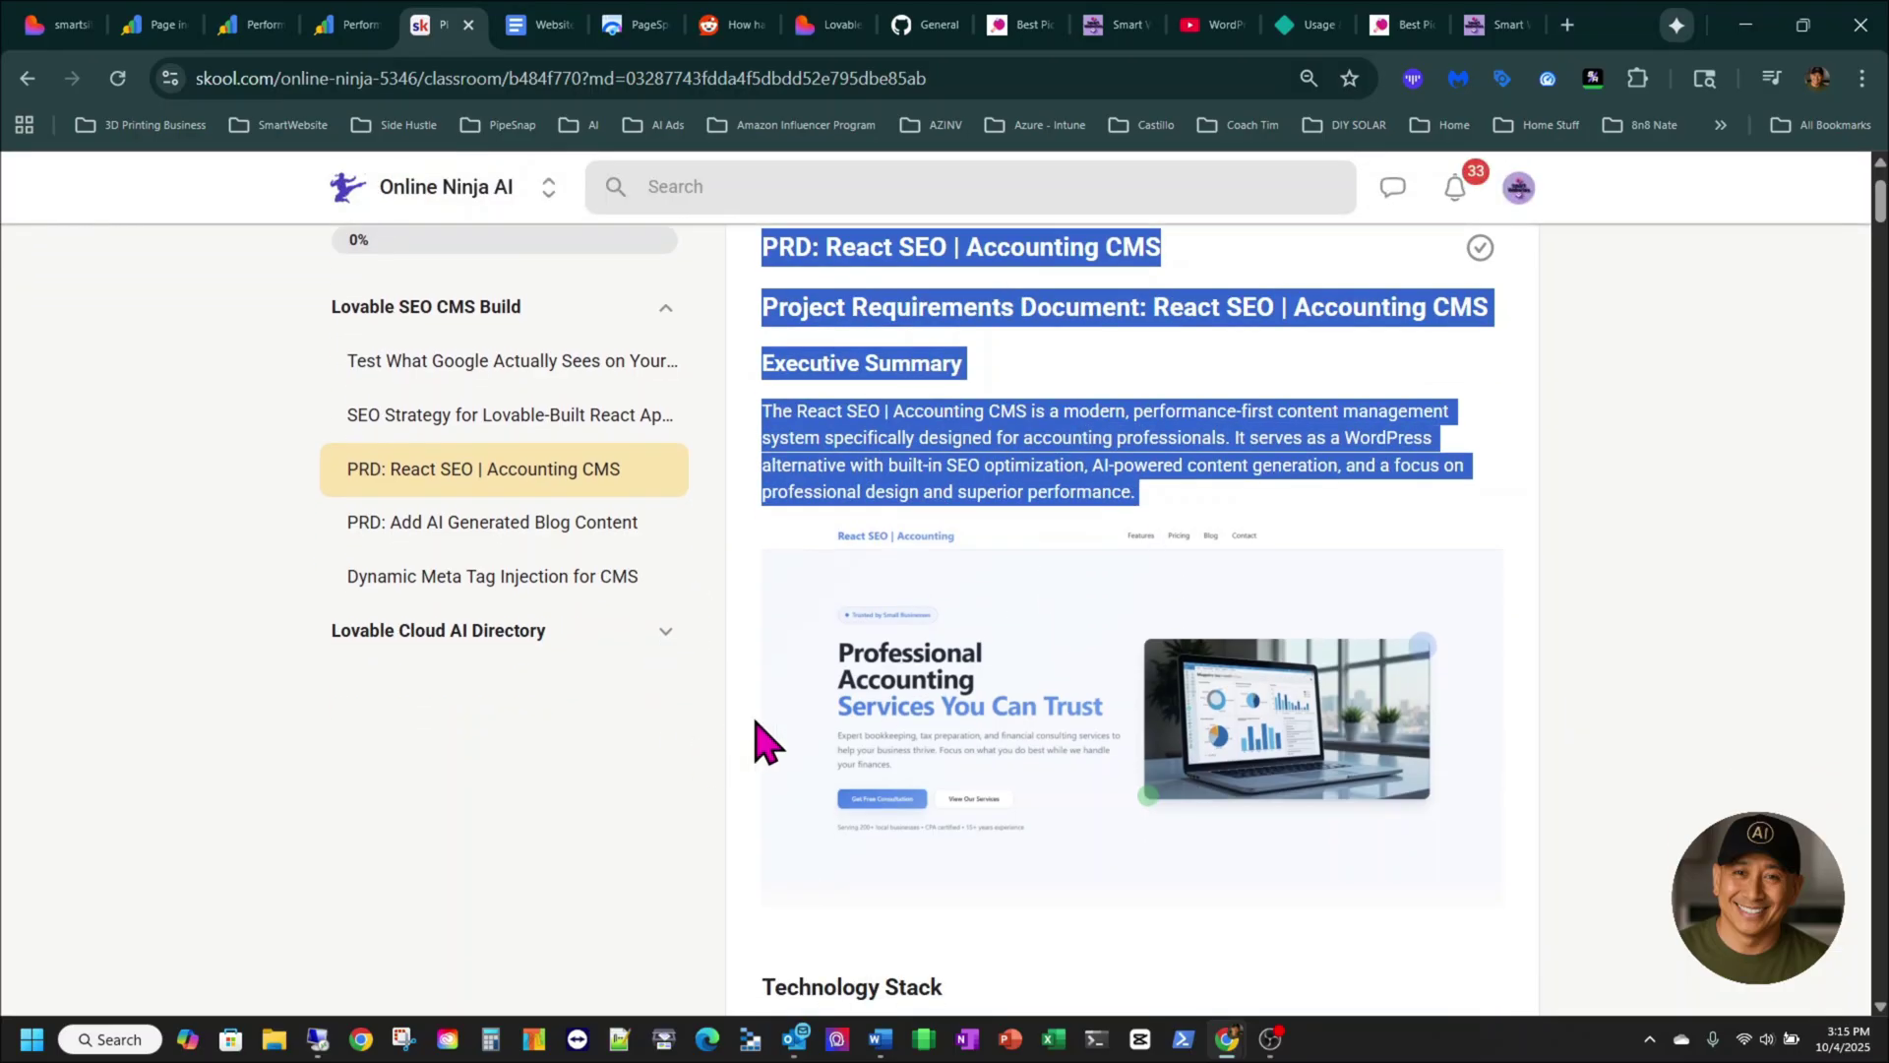
click(1595, 802)
scroll(1594, 802, up, 1)
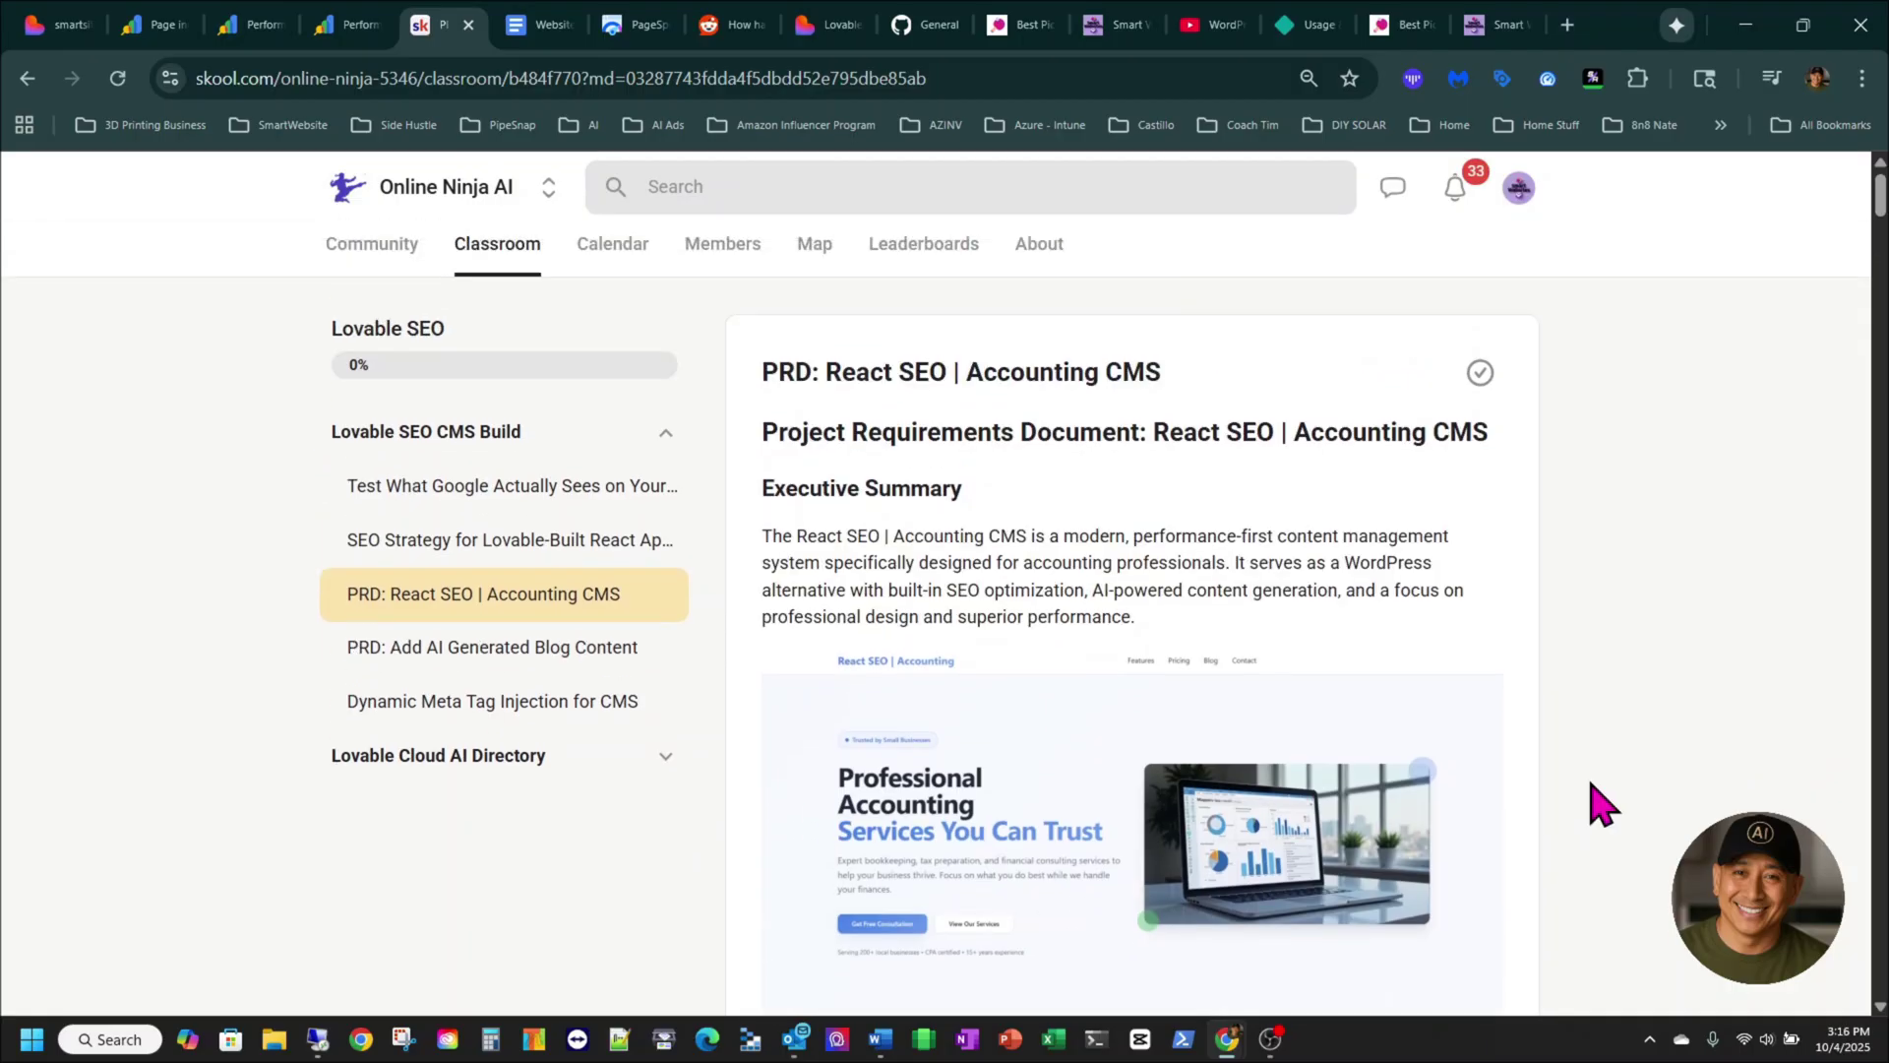
- Browse the SEO Strategy for Lovable-Built React Applications and Test What Google Actually Sees lessons
click(583, 549)
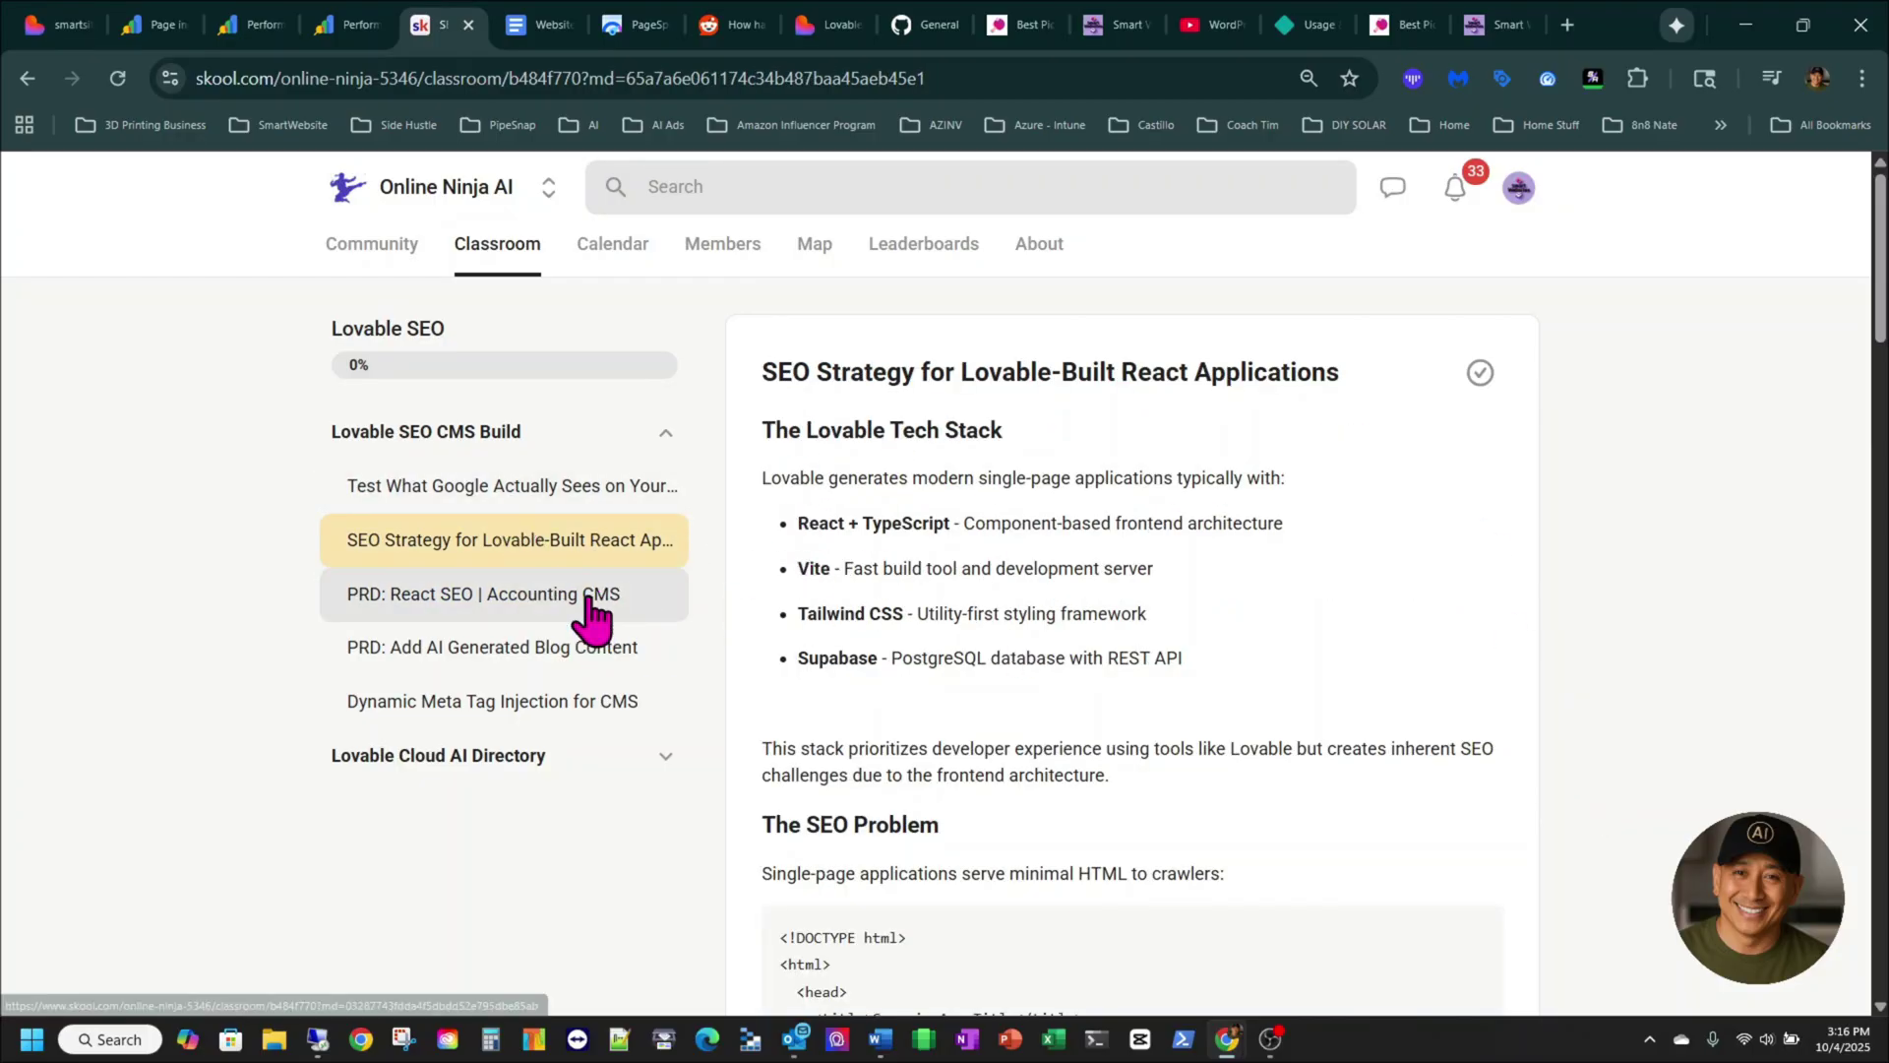
click(568, 486)
scroll(1047, 813, down, 5)
scroll(1050, 813, up, 5)
click(517, 541)
scroll(1194, 813, down, 4)
scroll(1194, 813, down, 15)
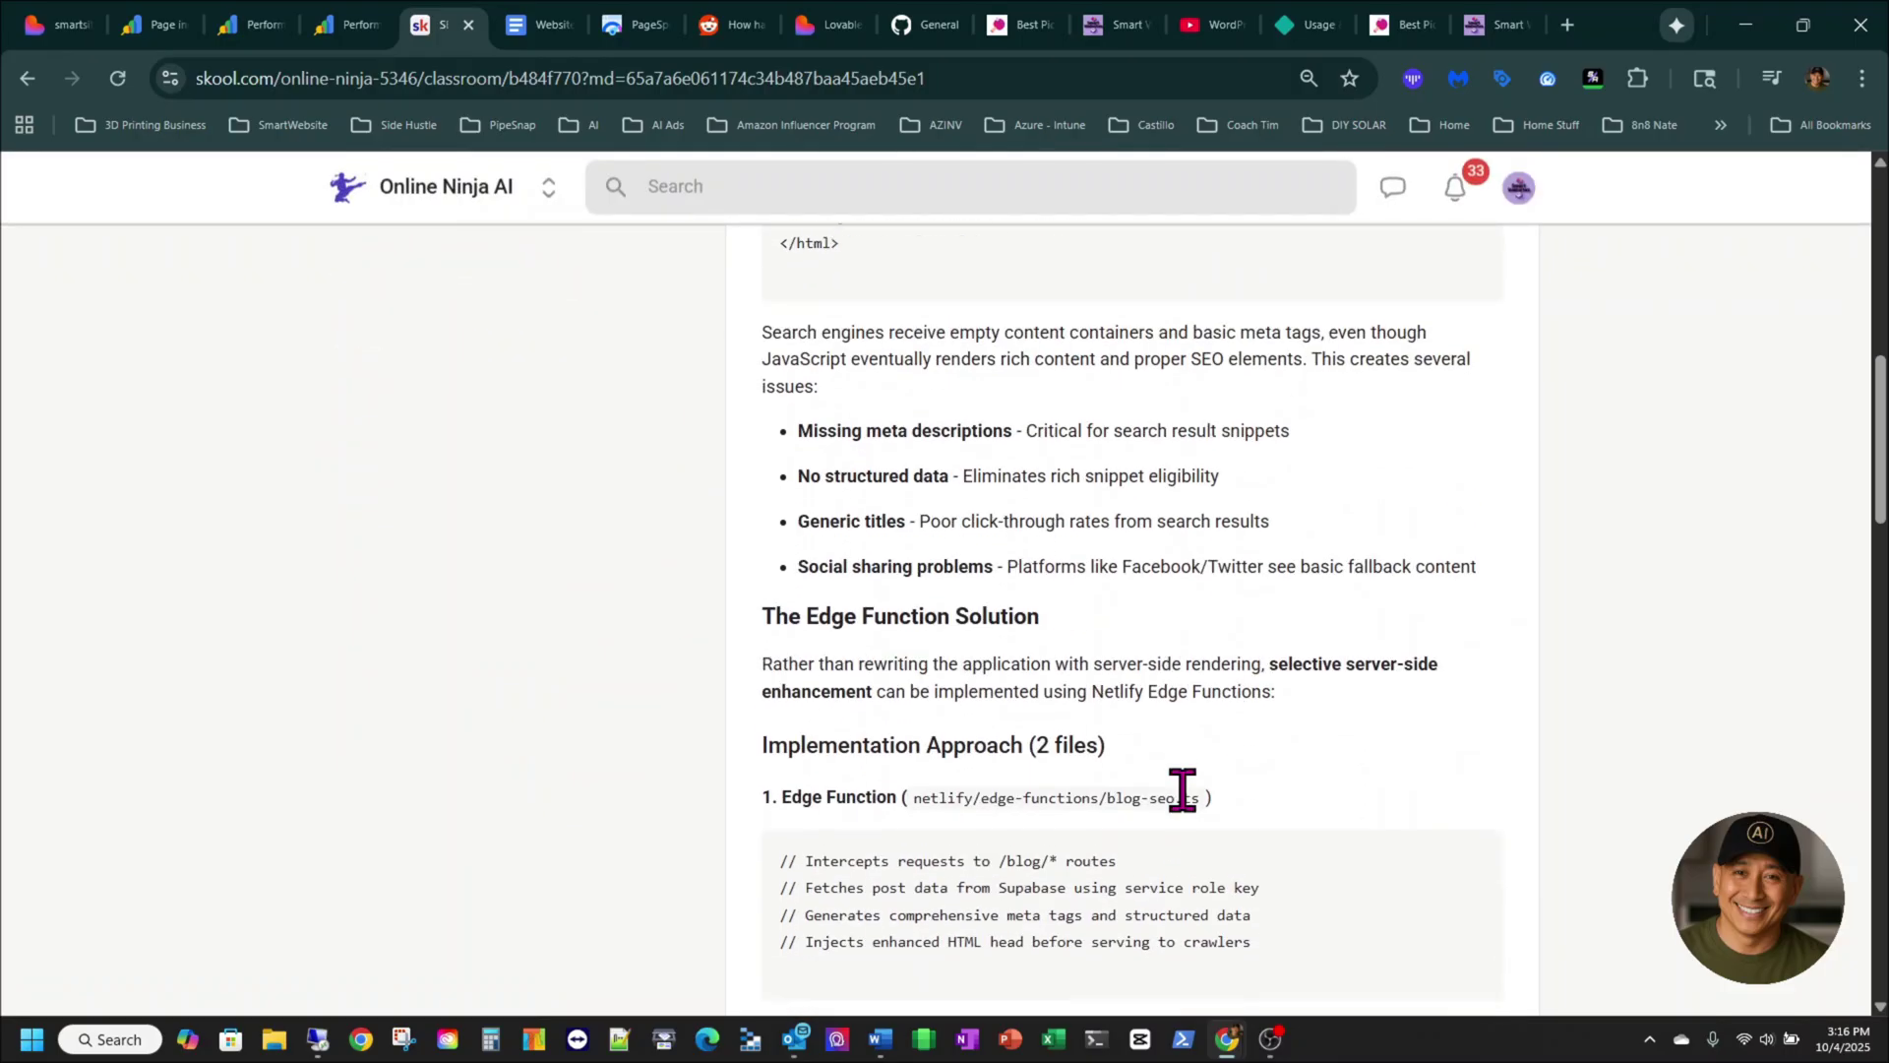
scroll(1206, 815, up, 8)
scroll(1210, 815, up, 11)
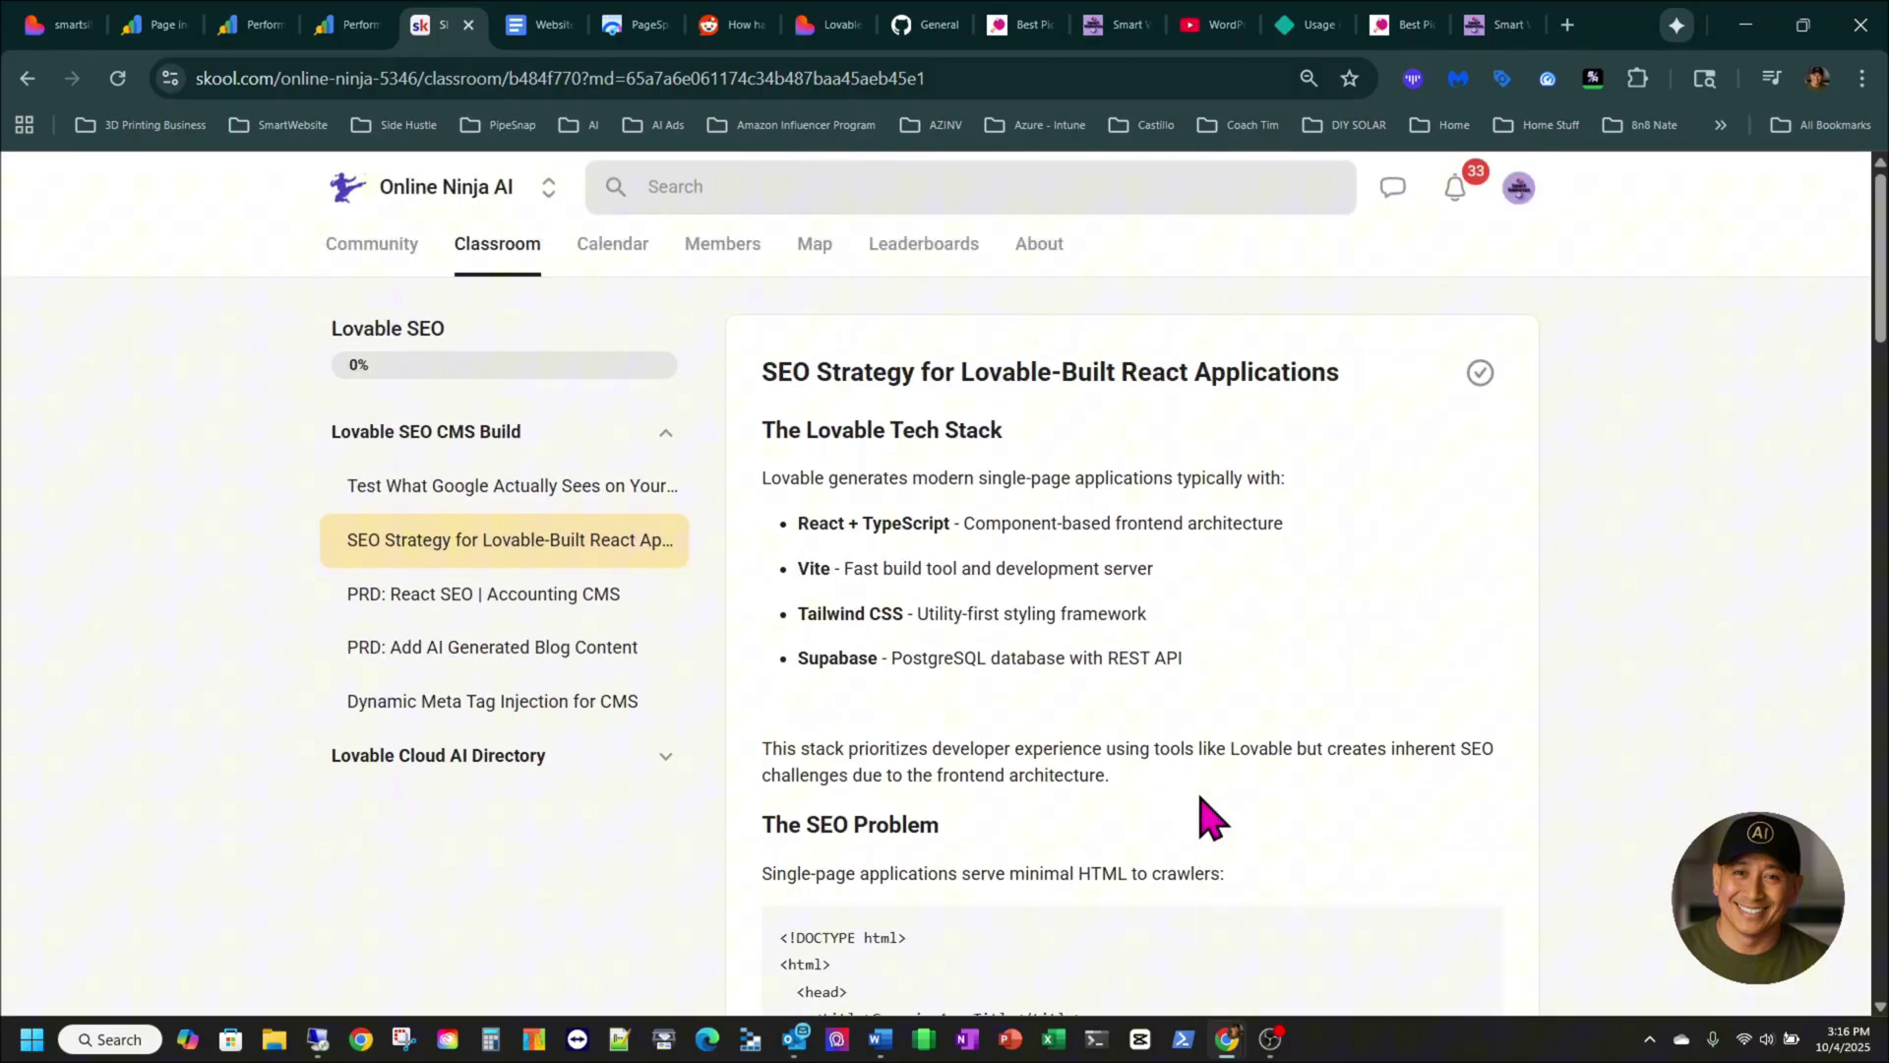
- Collapse and re-expand the Lovable SEO CMS Build section, then open PRD: Add AI Generated Blog Content
click(482, 441)
click(497, 441)
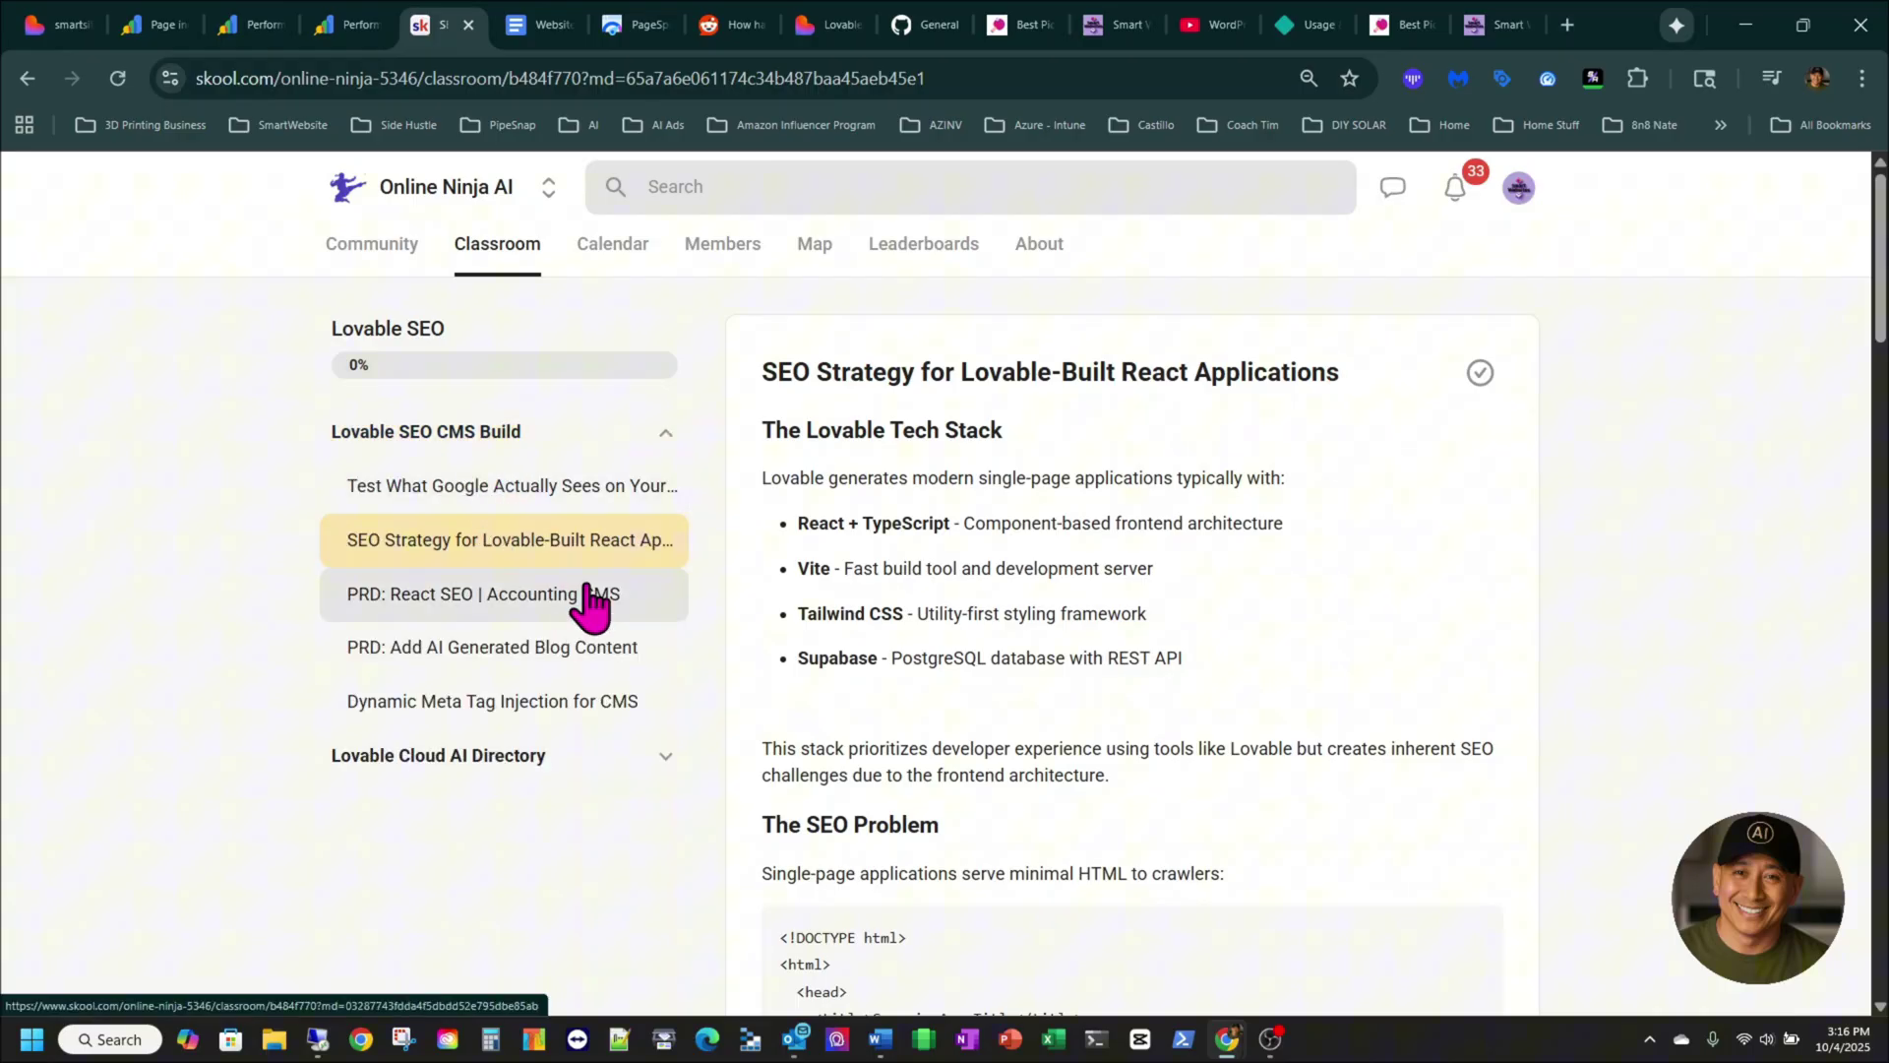
click(571, 504)
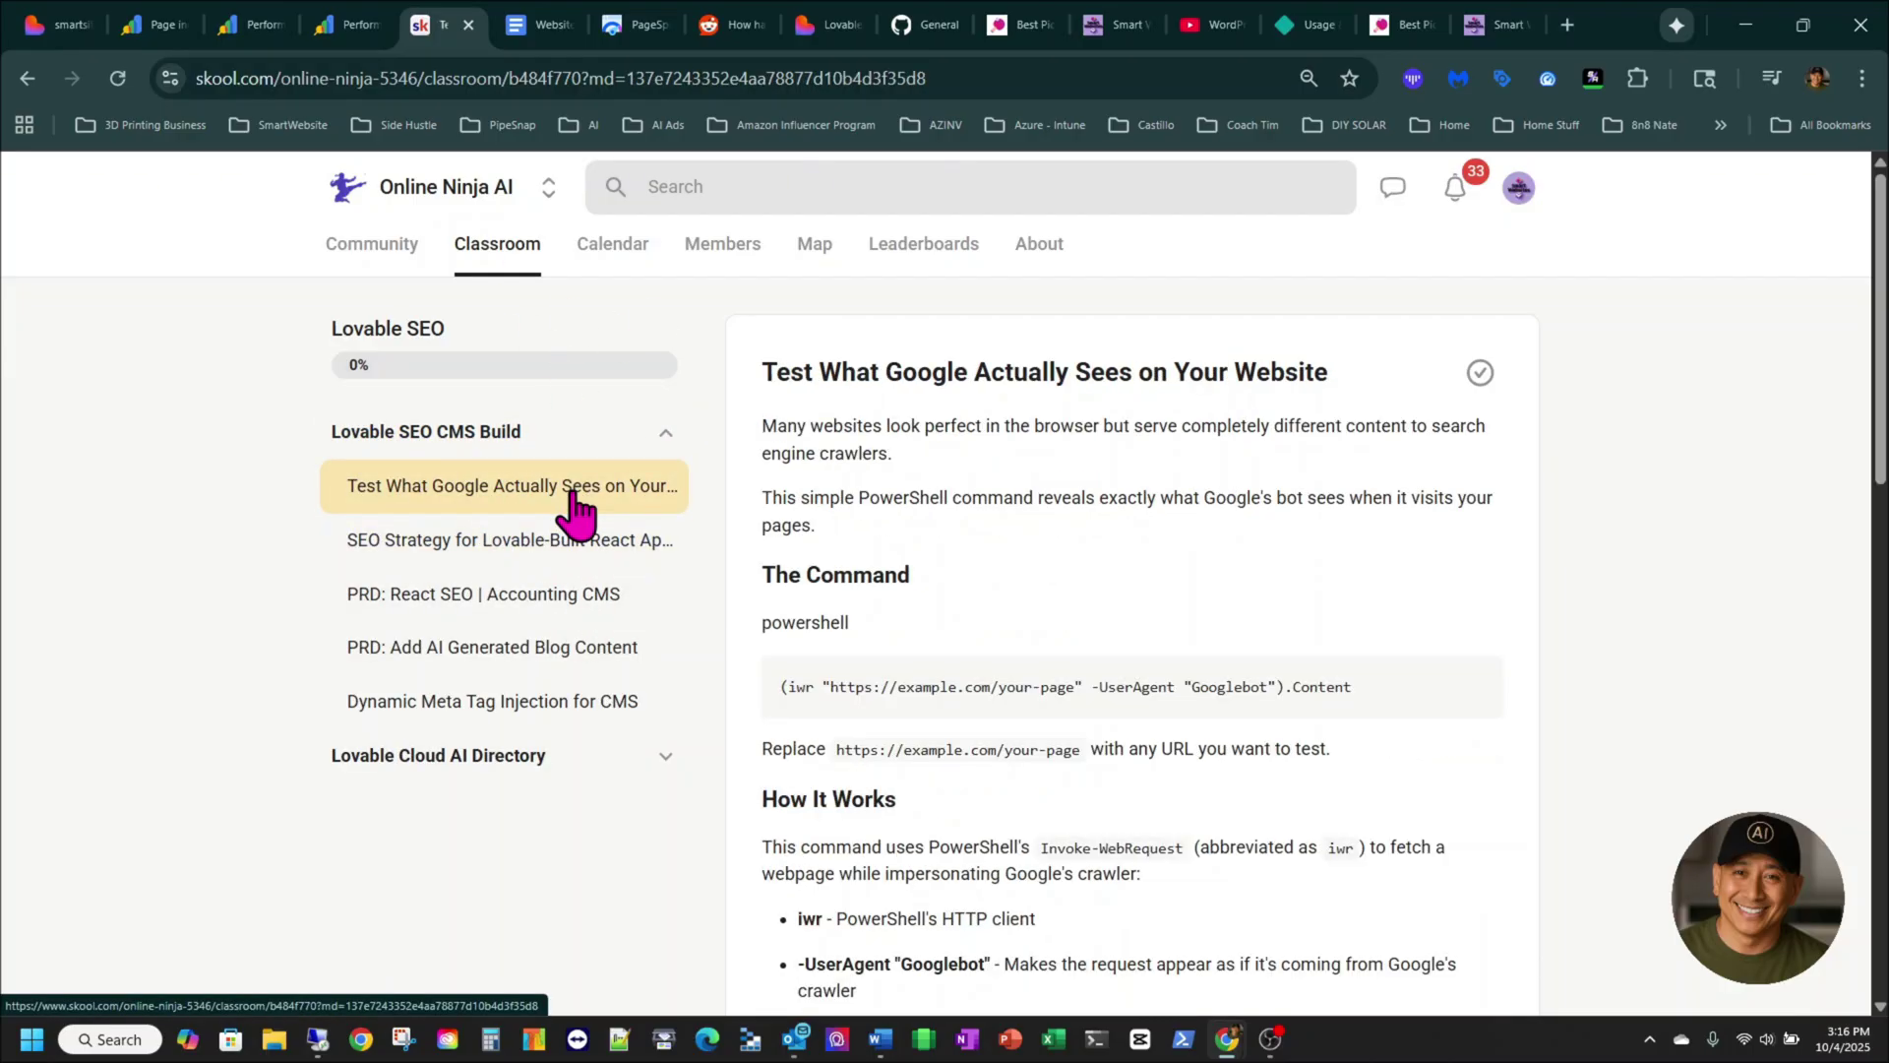
click(525, 539)
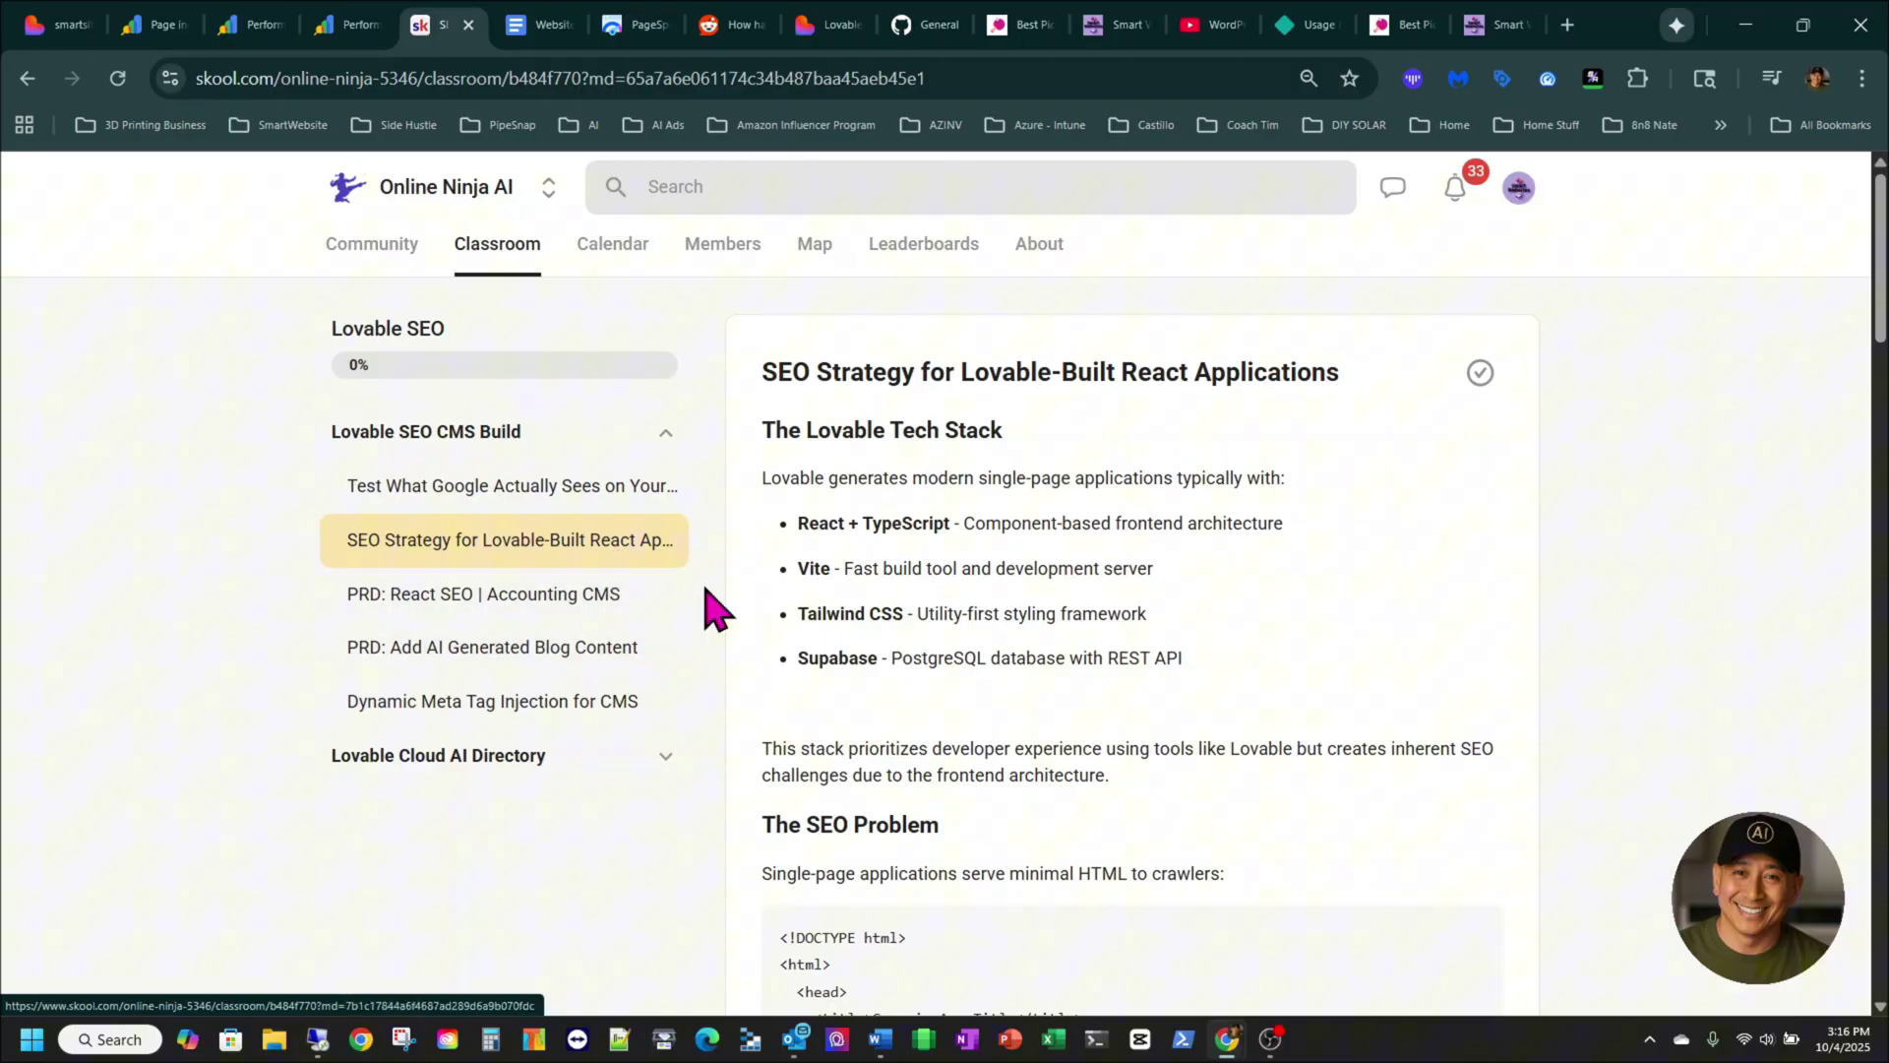
scroll(1067, 675, down, 4)
scroll(1072, 675, down, 10)
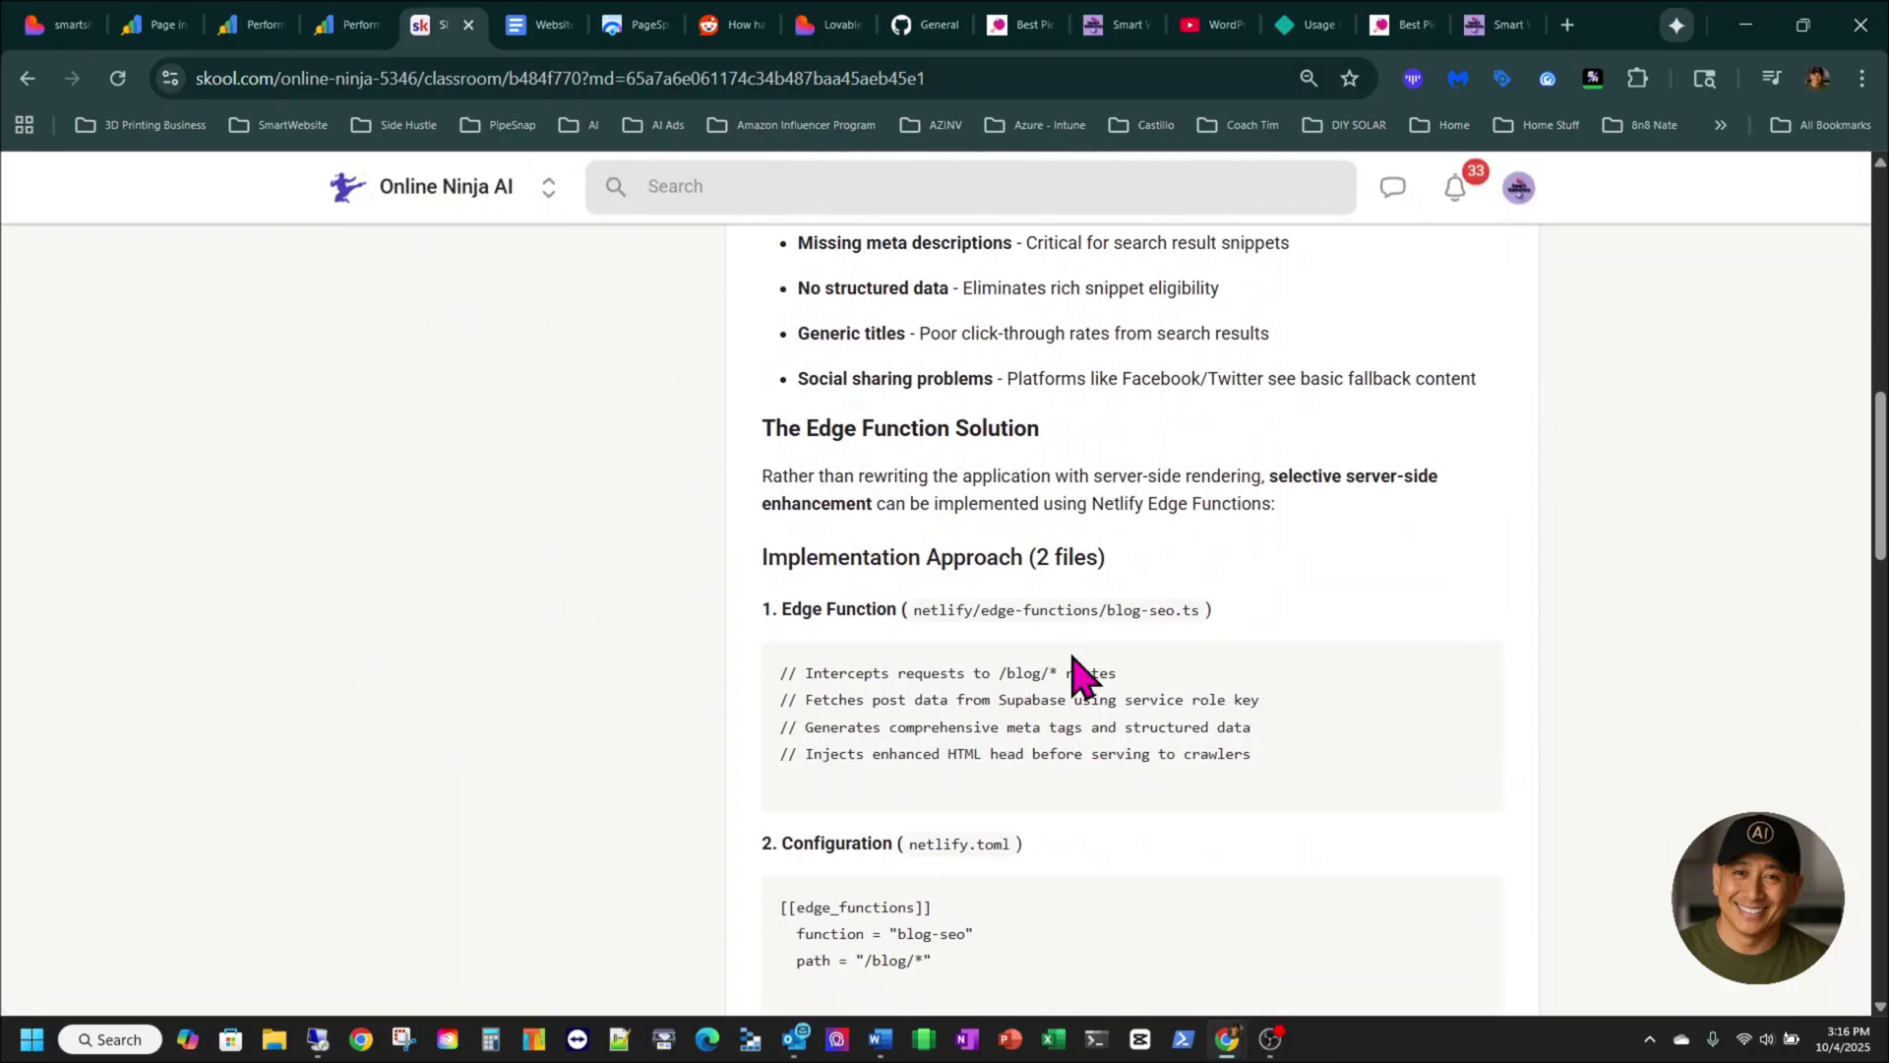
scroll(1082, 677, down, 12)
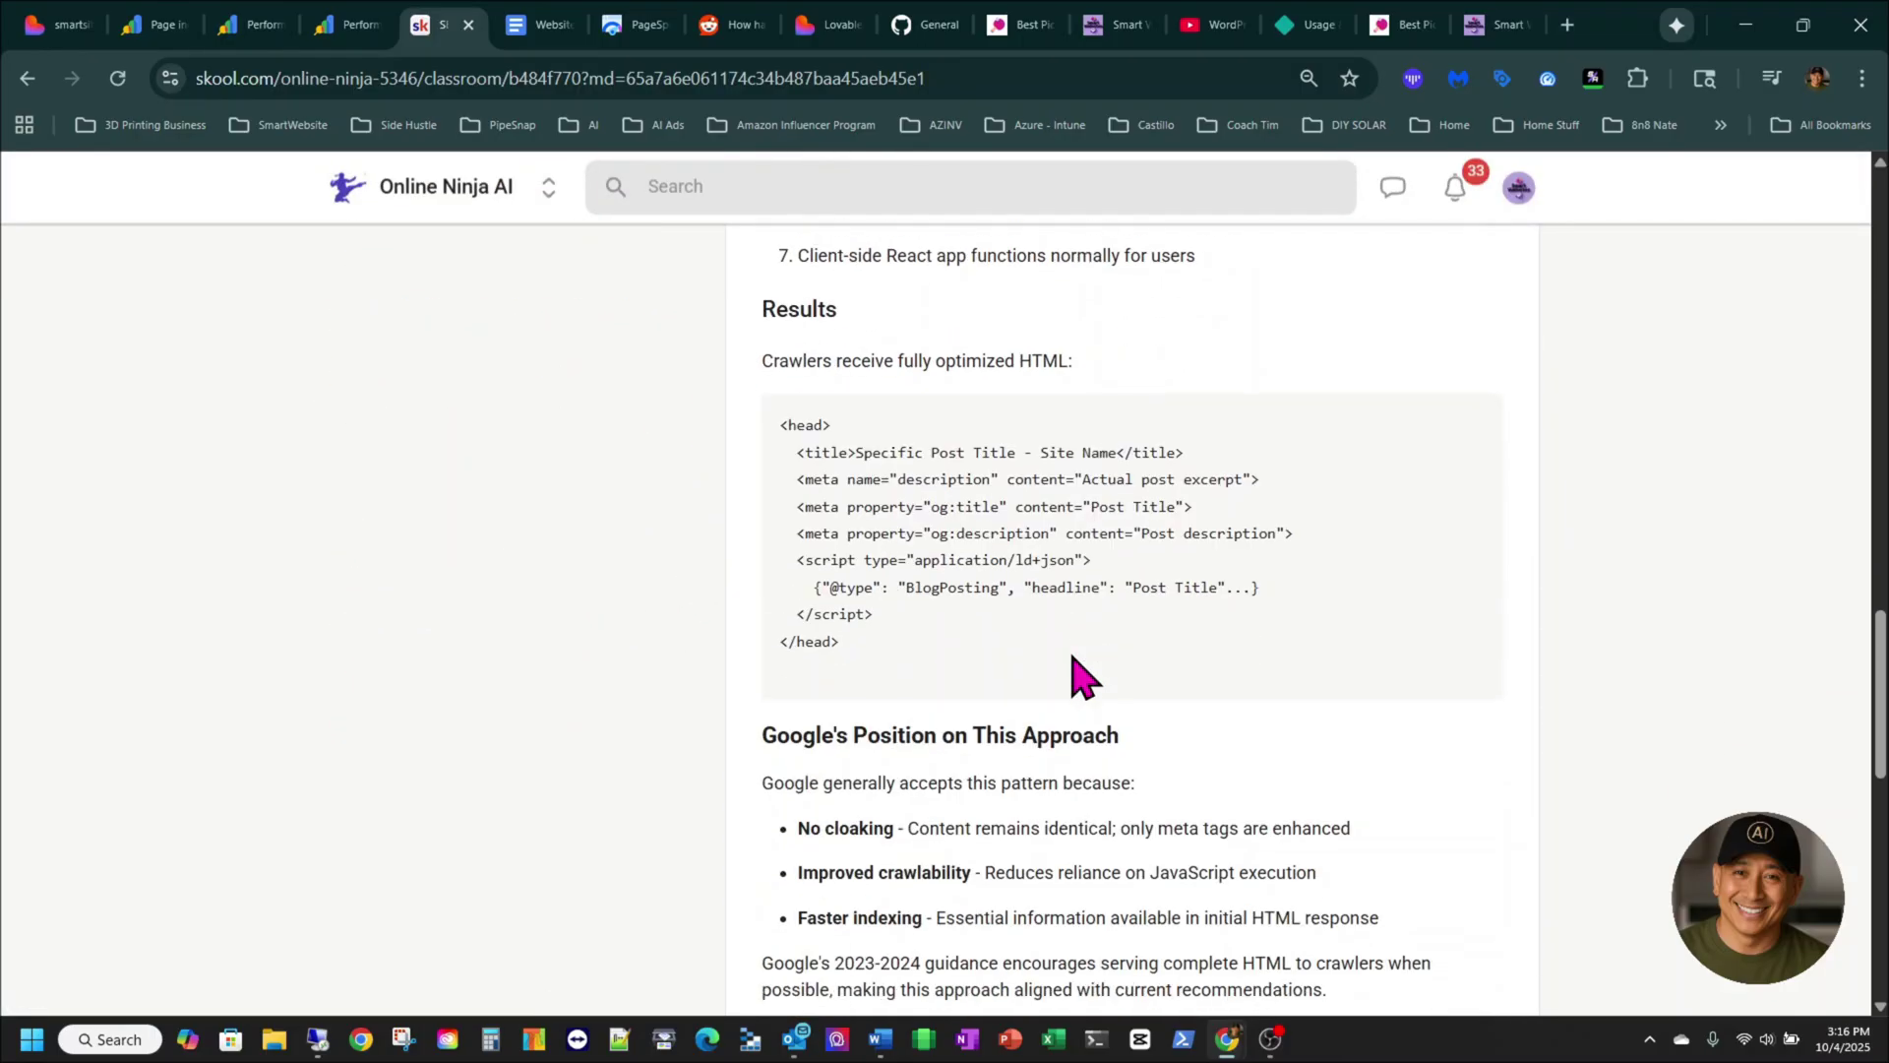
scroll(1077, 669, down, 6)
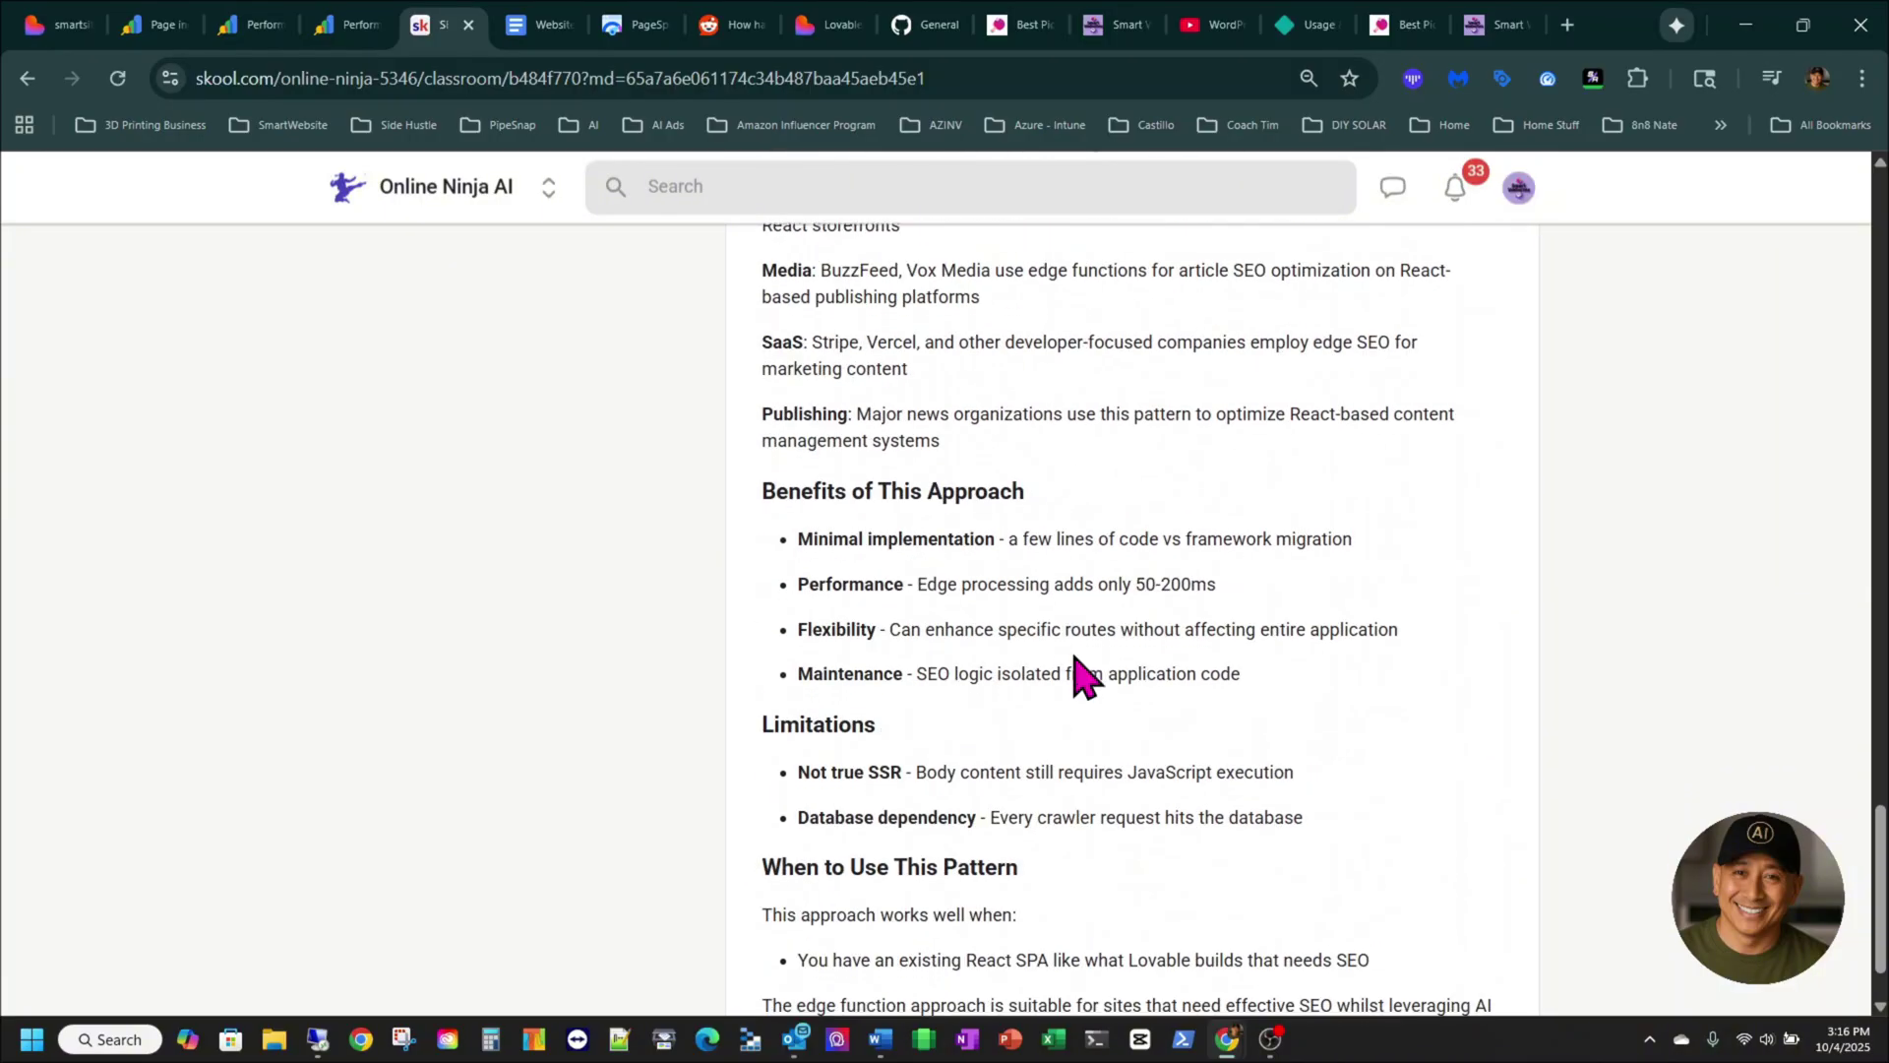
scroll(1083, 677, up, 18)
scroll(1083, 677, up, 15)
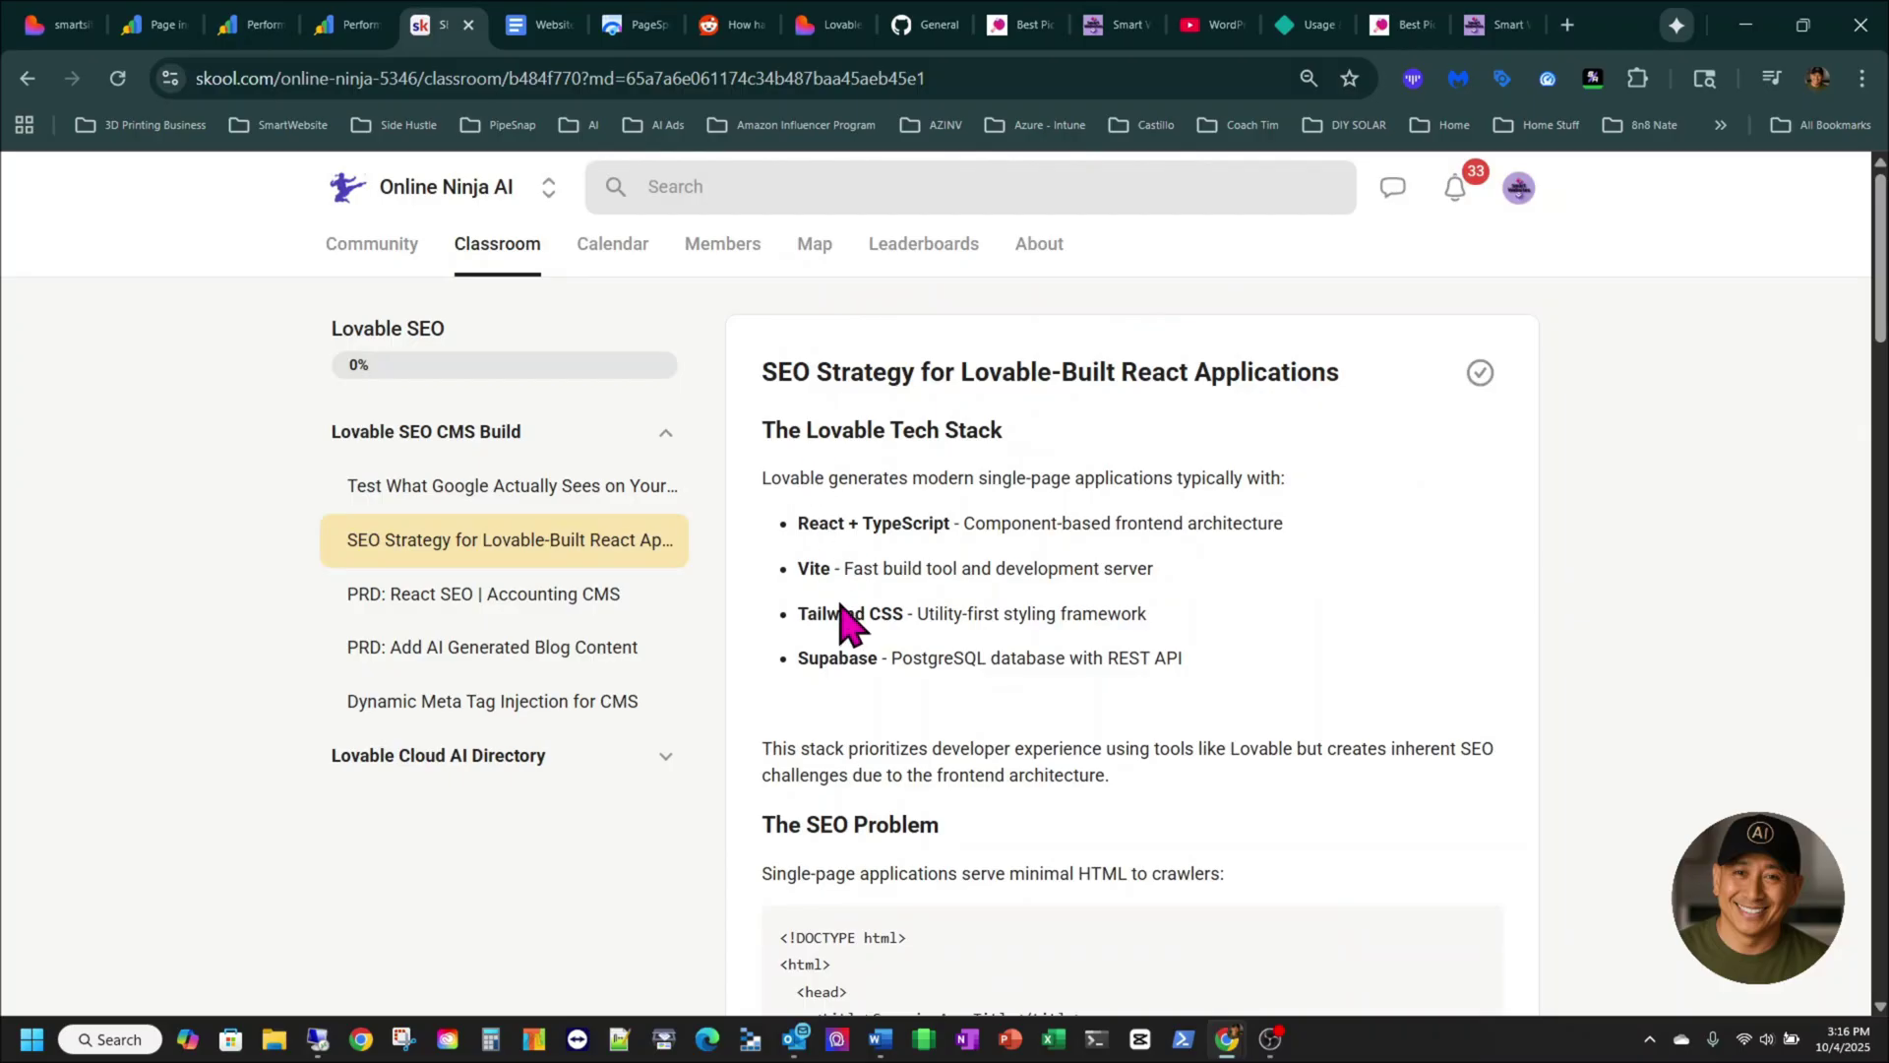
scroll(860, 811, down, 3)
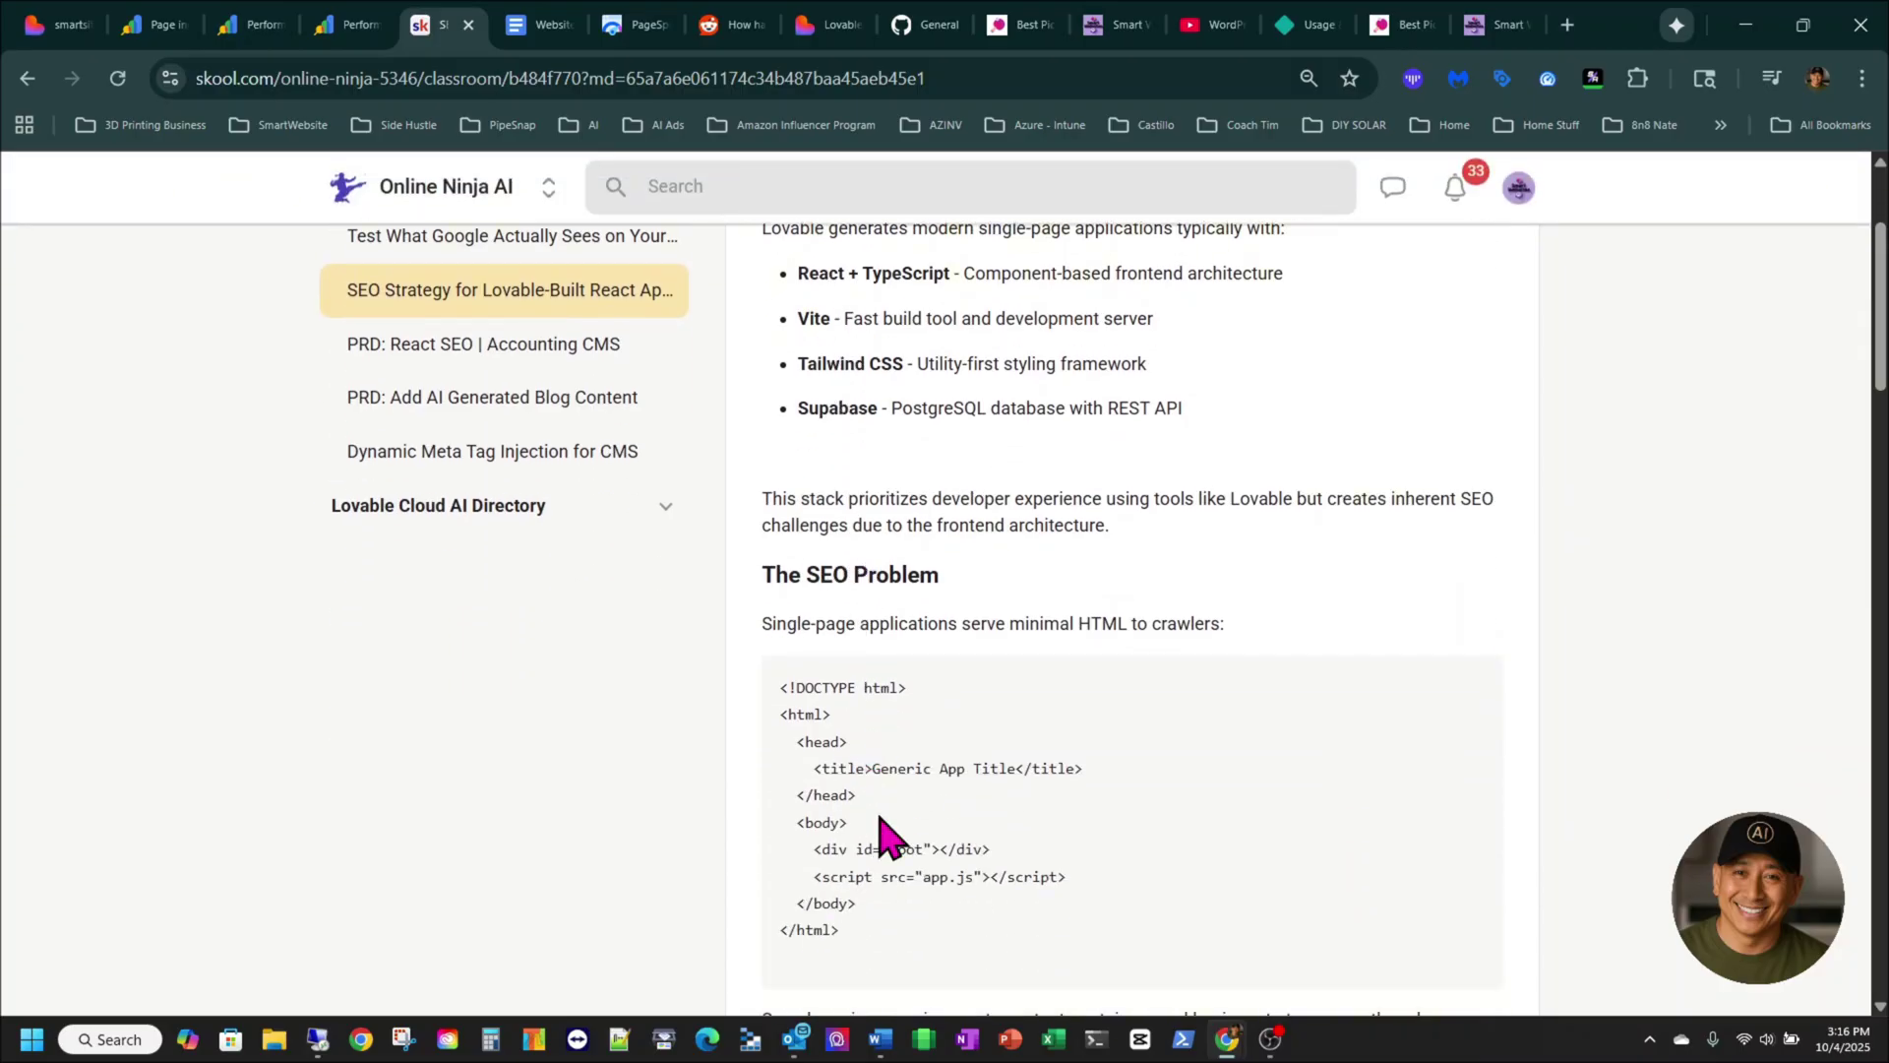
scroll(709, 654, up, 3)
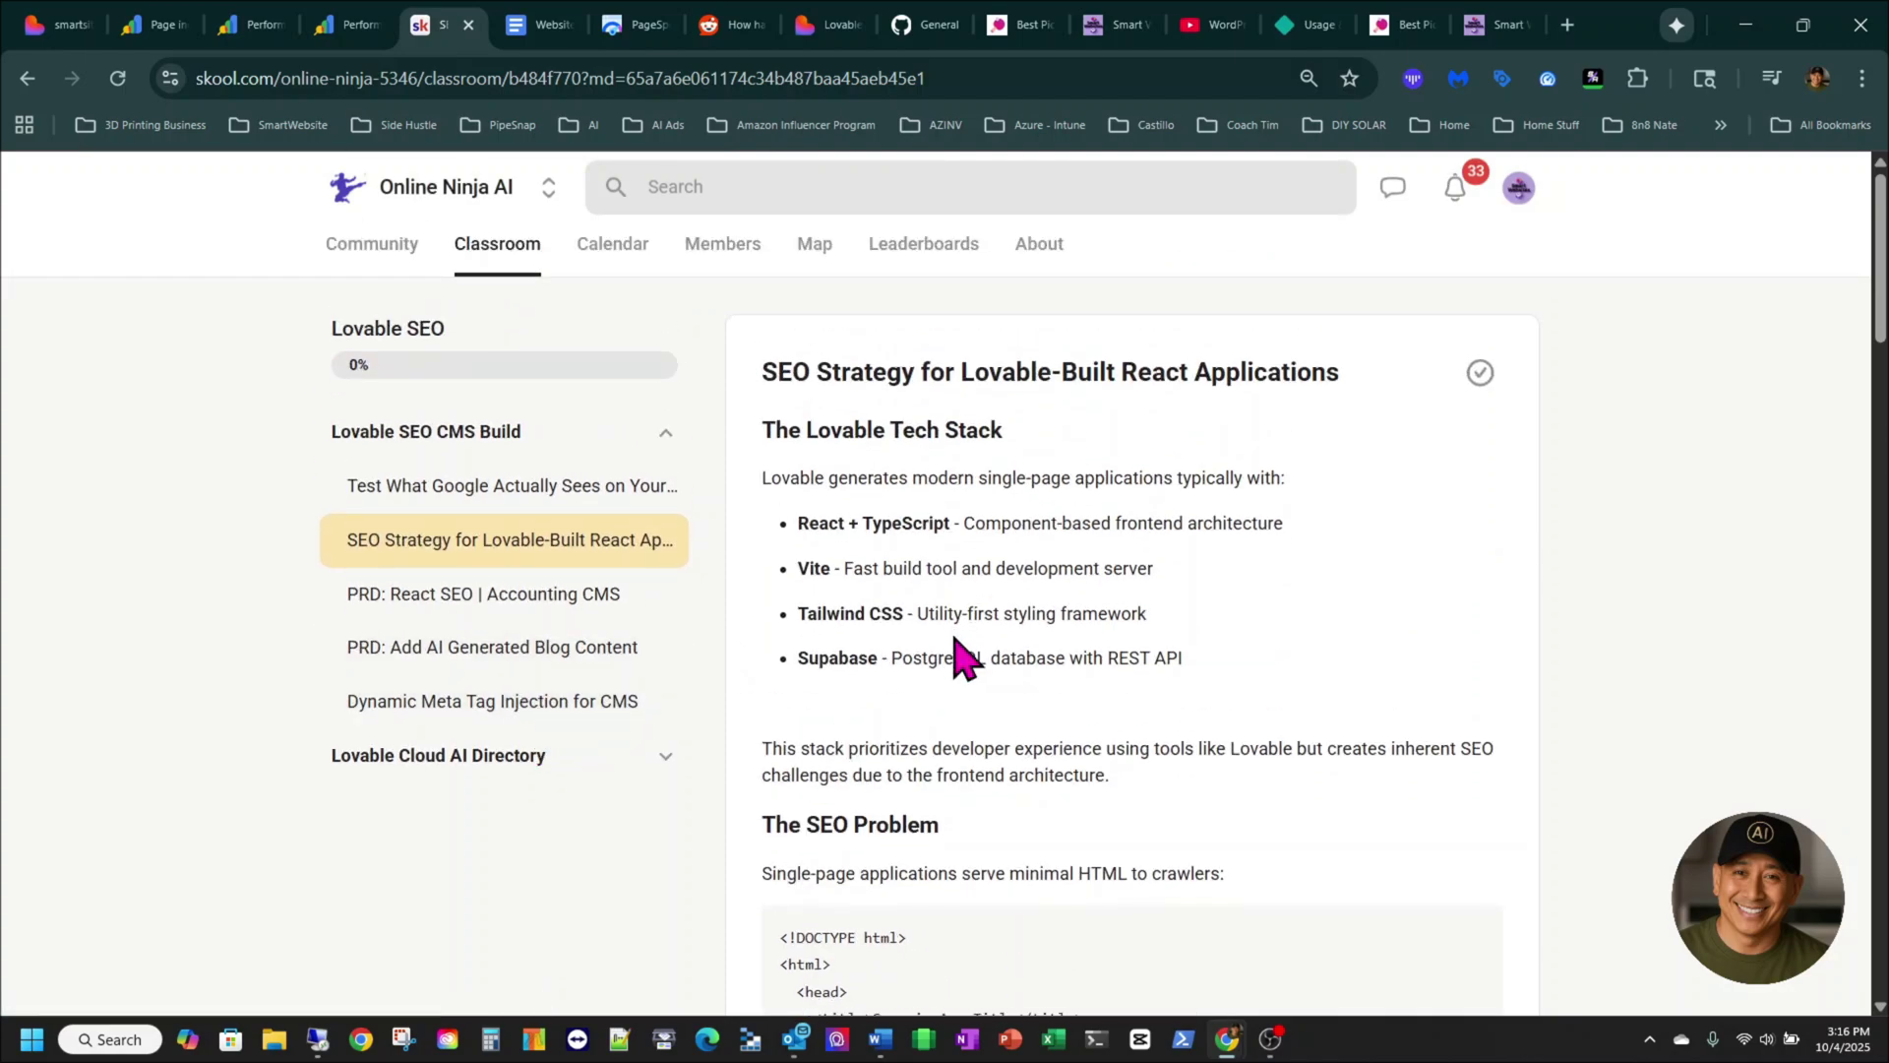
click(587, 649)
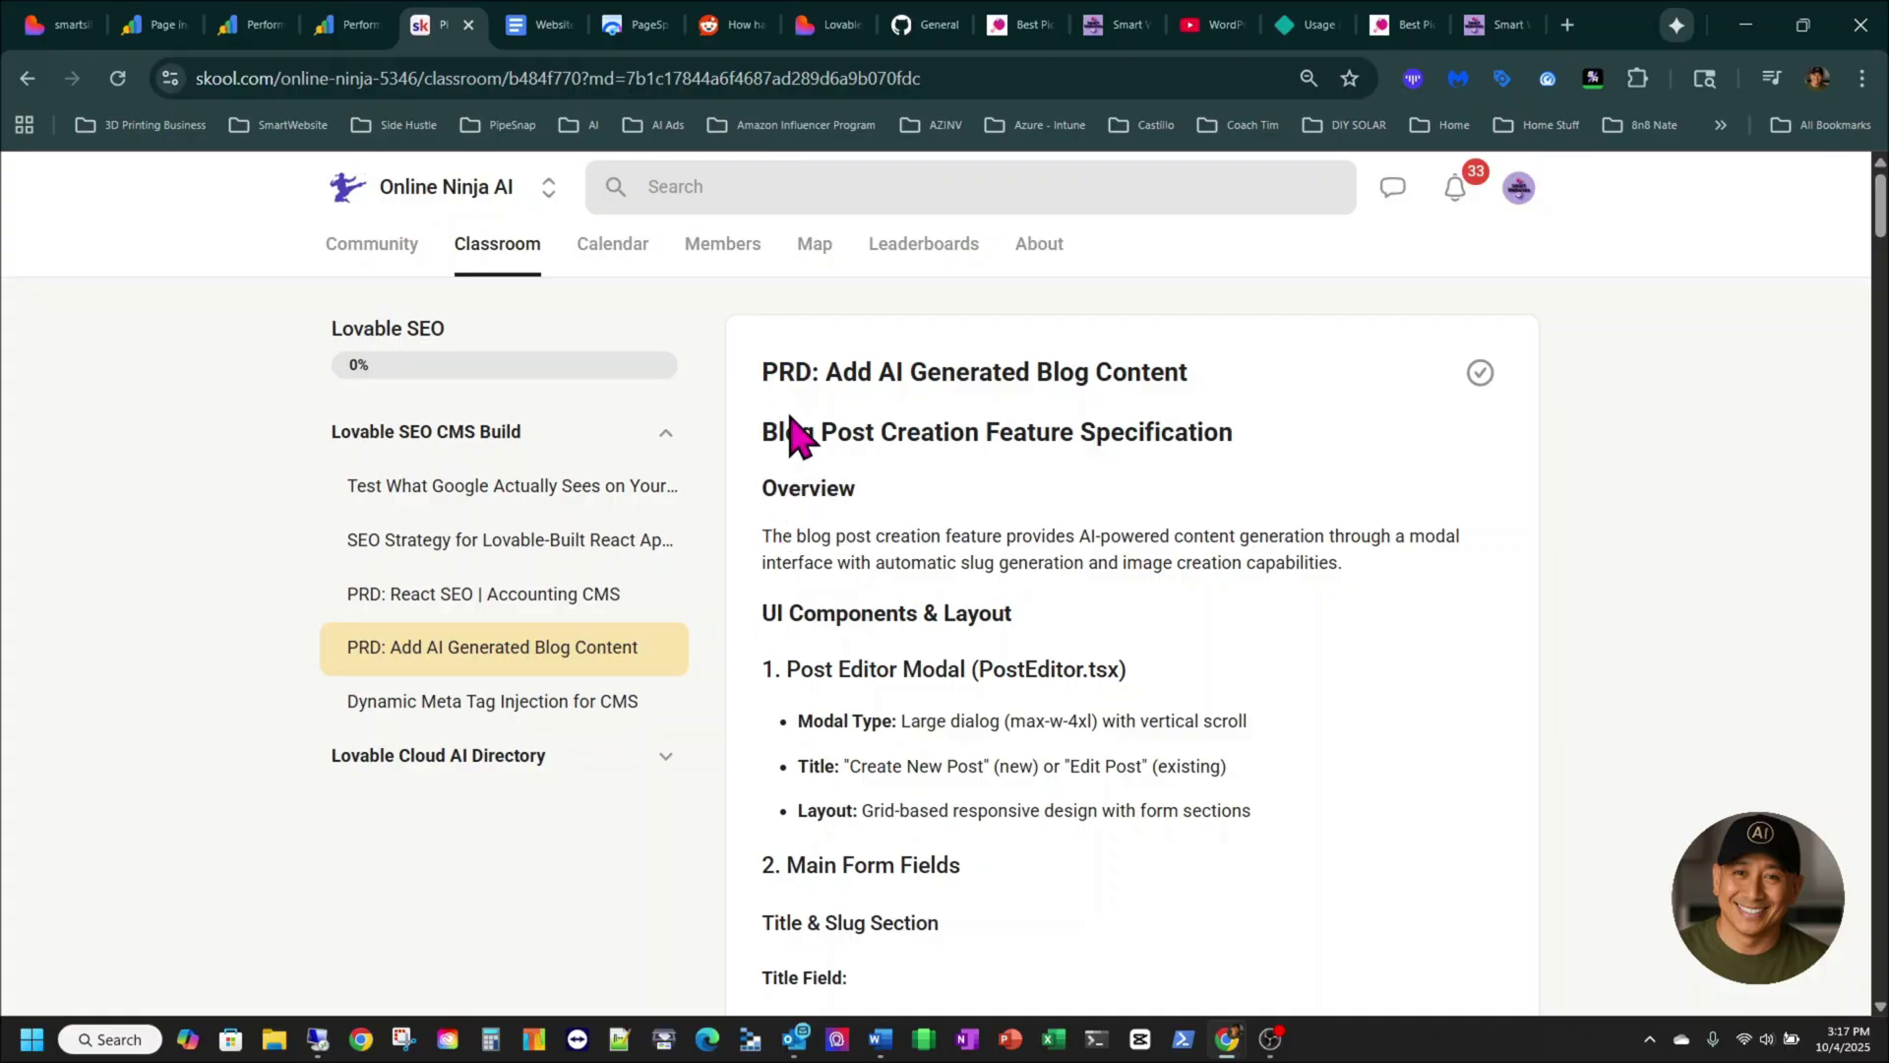
- Flip through the Basic Fix For Indexing, Test What Google Actually Sees and SEO Strategy doc tabs
click(534, 28)
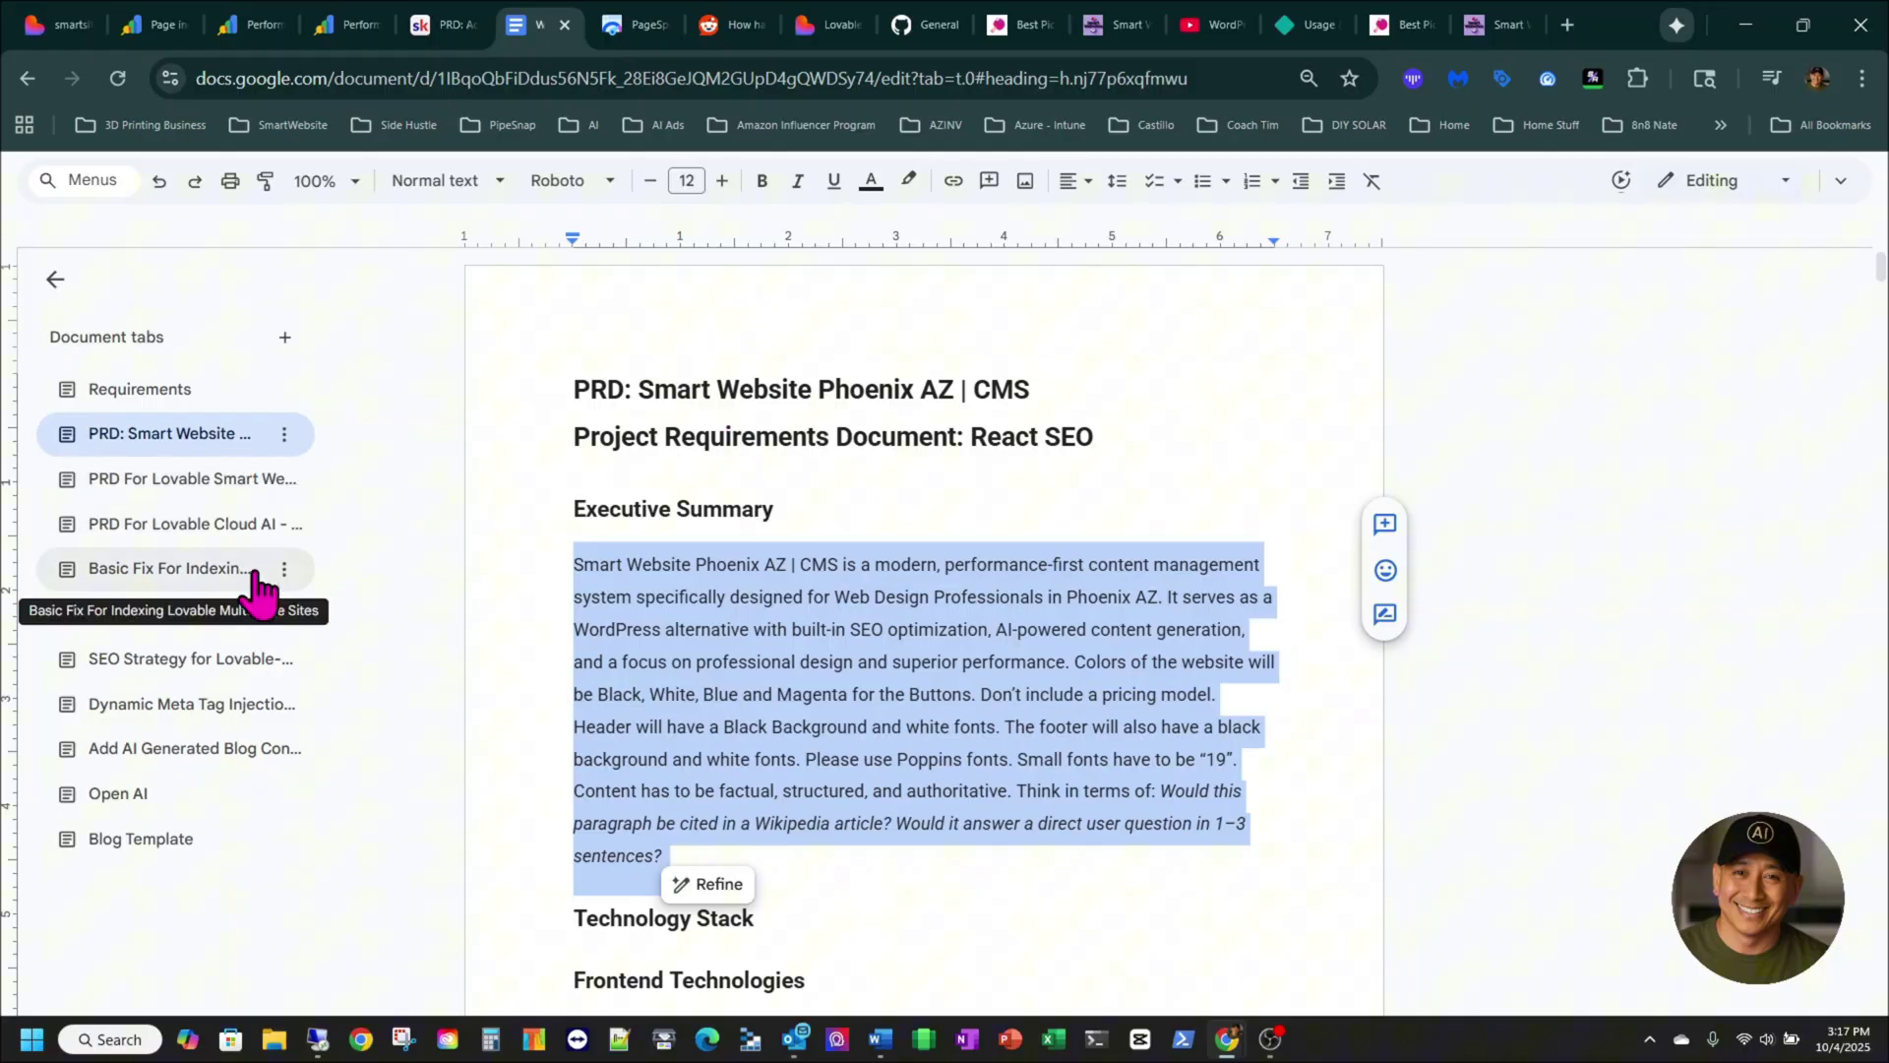
click(204, 583)
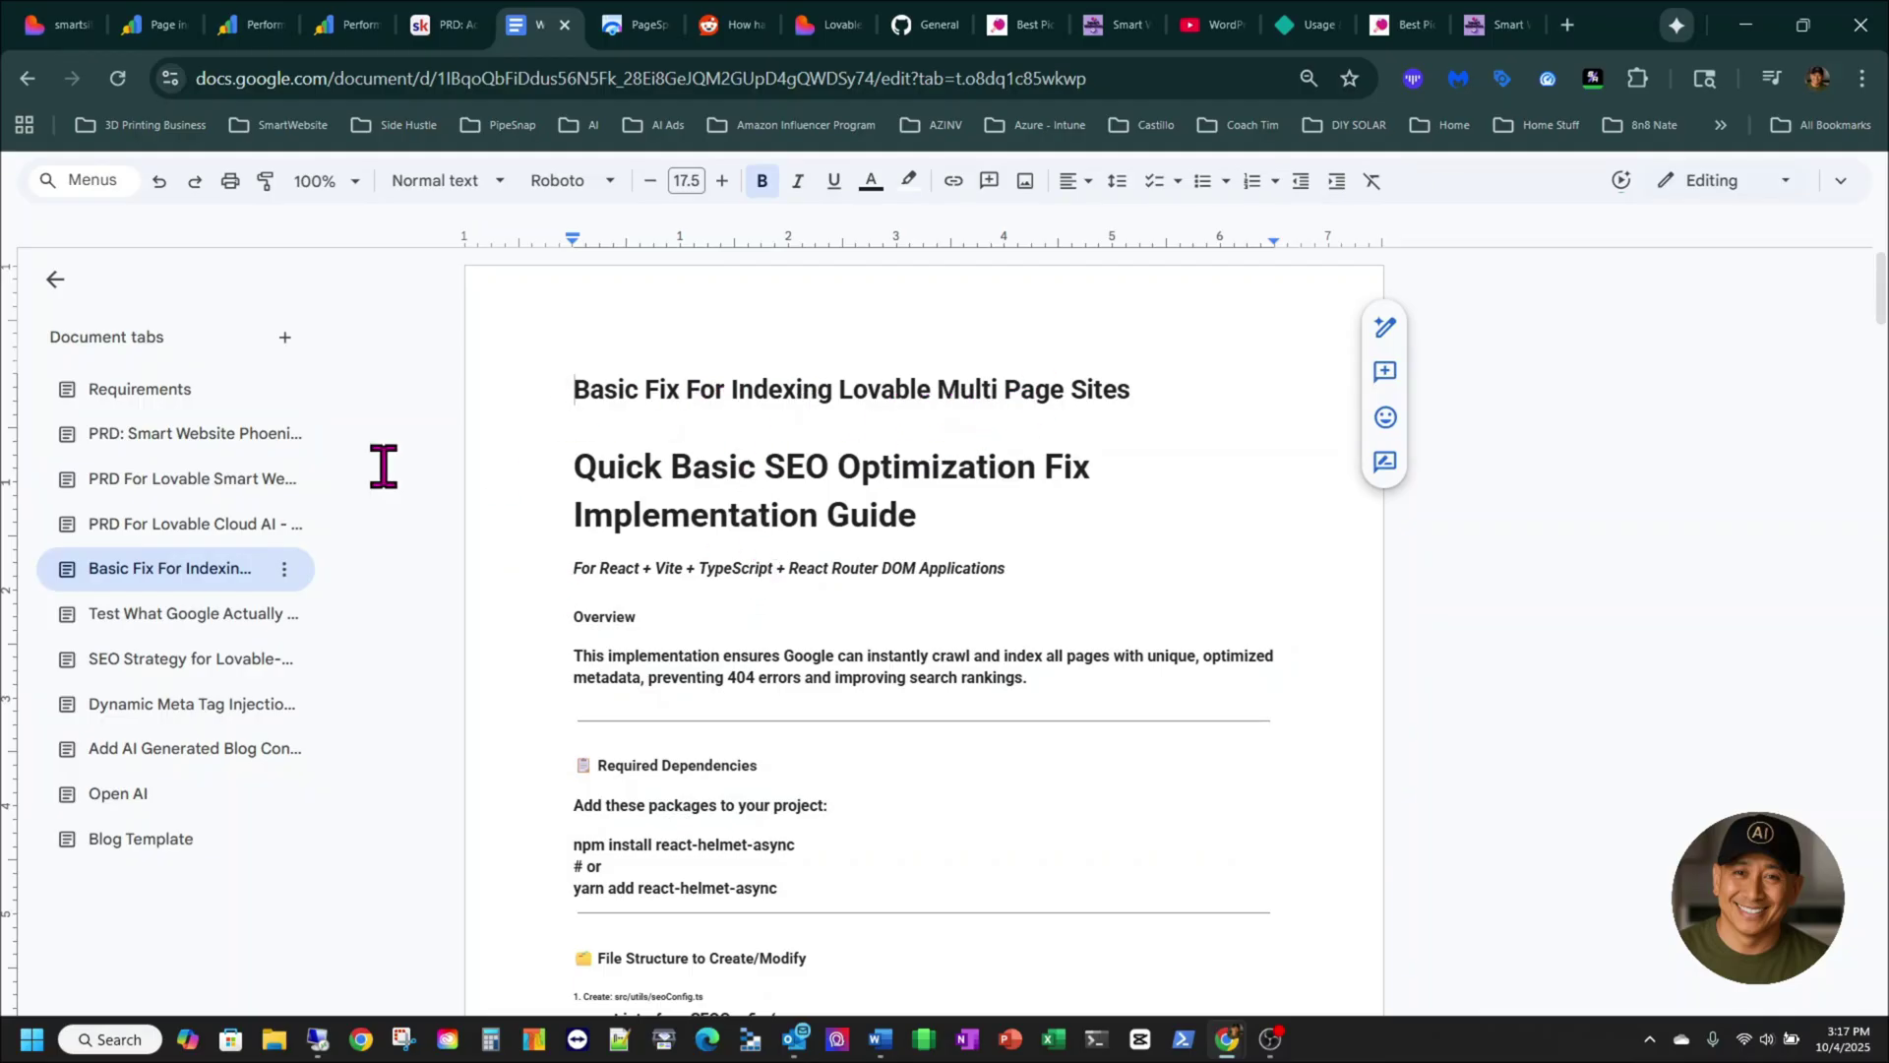
click(187, 620)
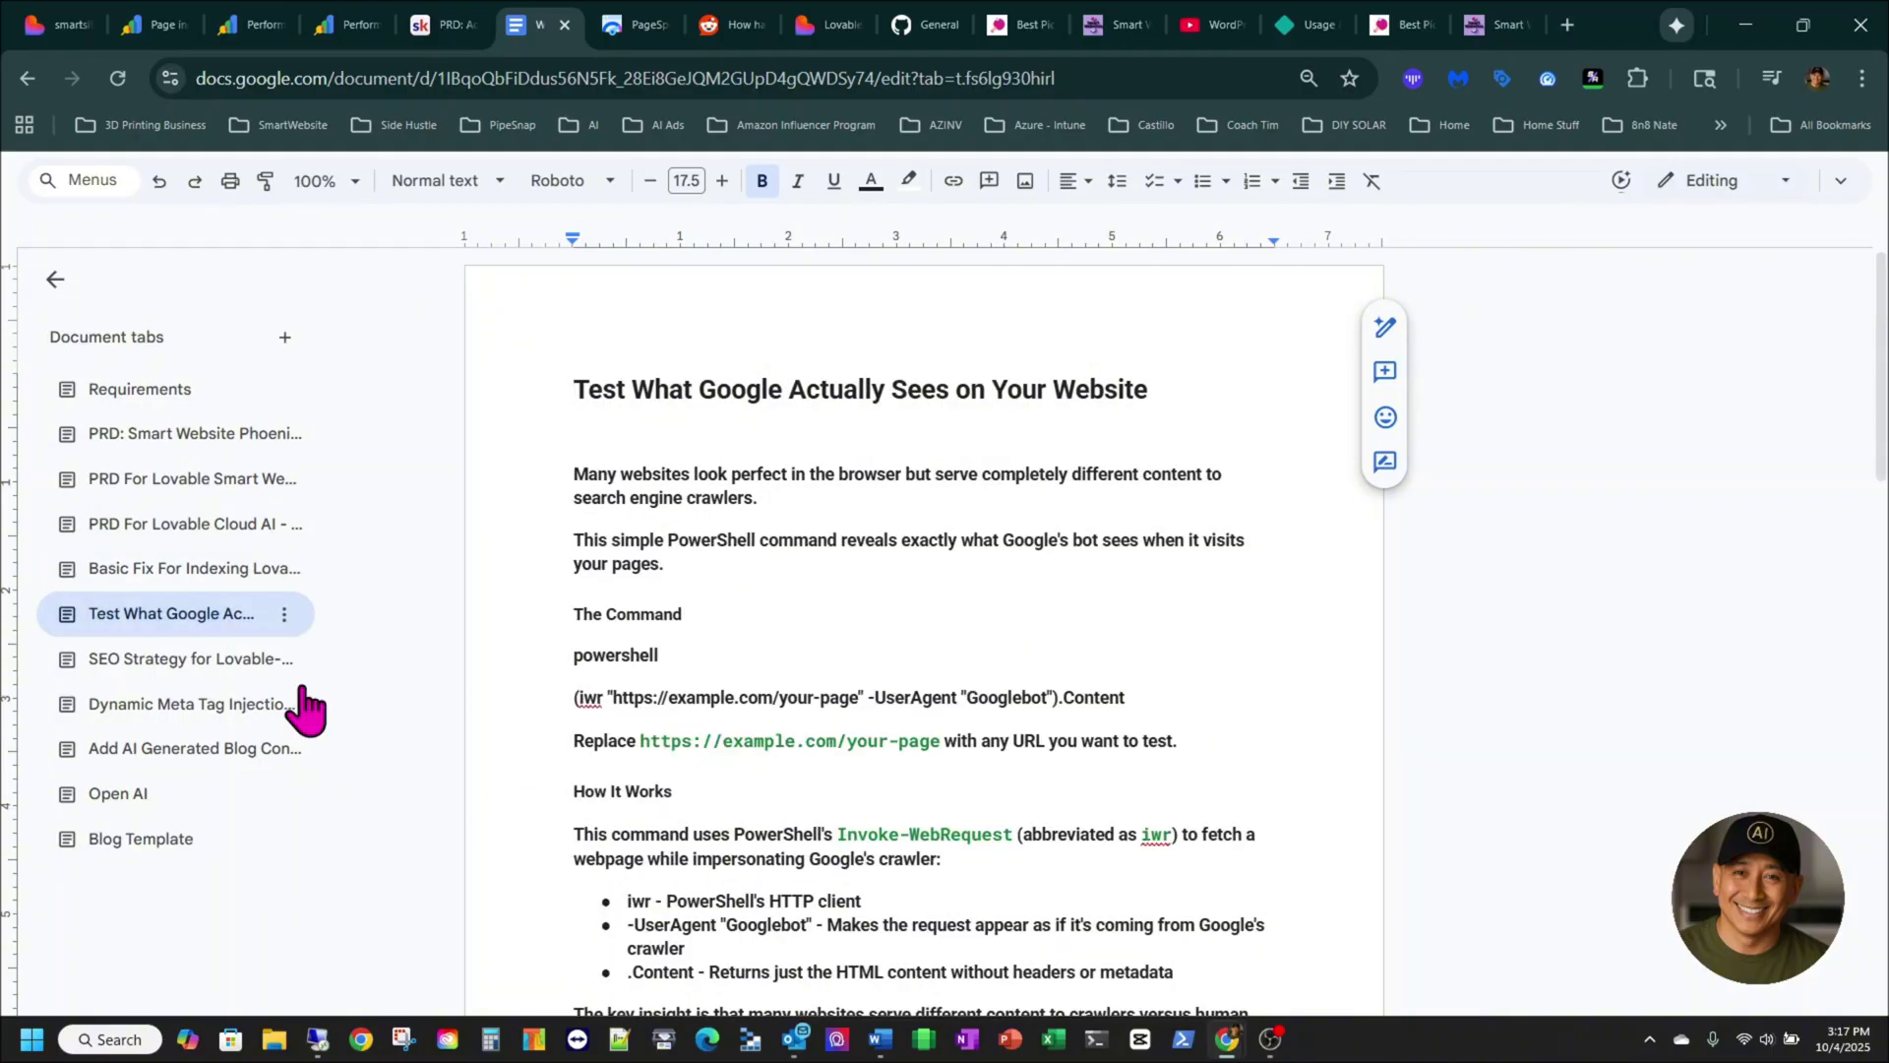
click(219, 679)
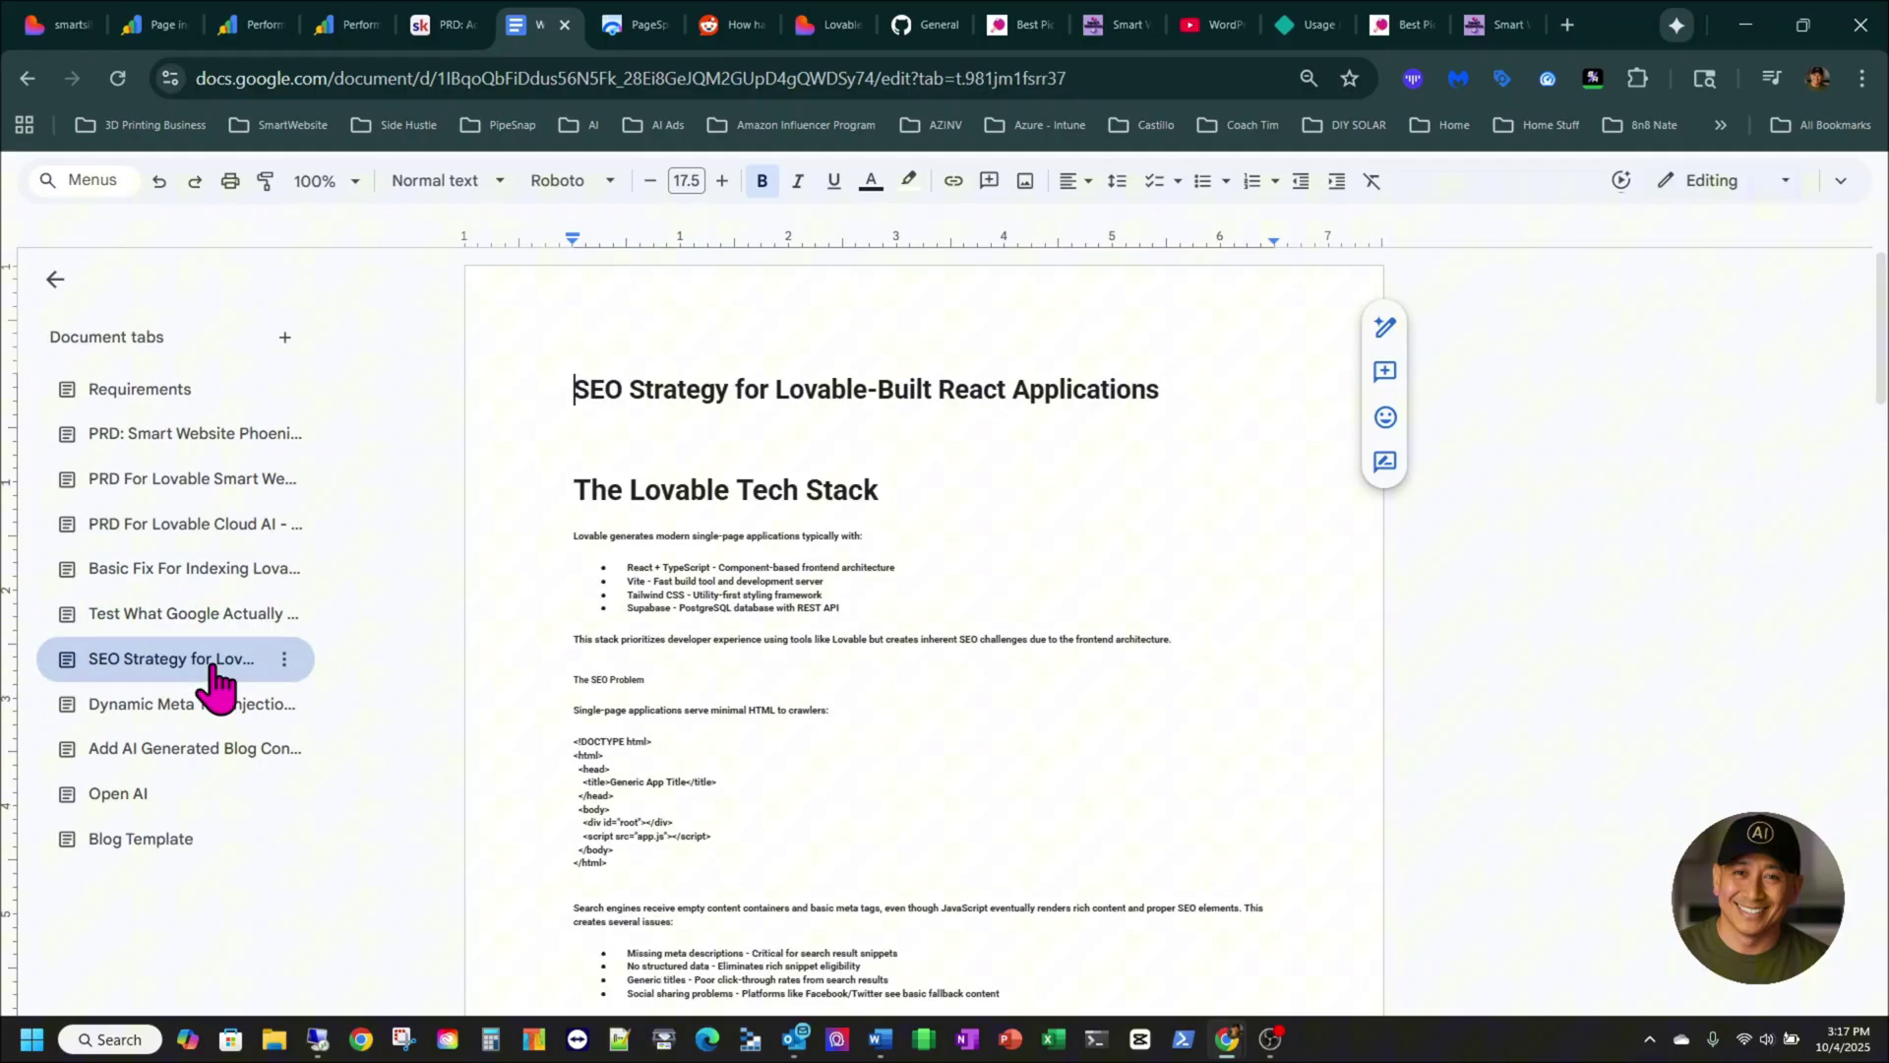
scroll(708, 677, down, 6)
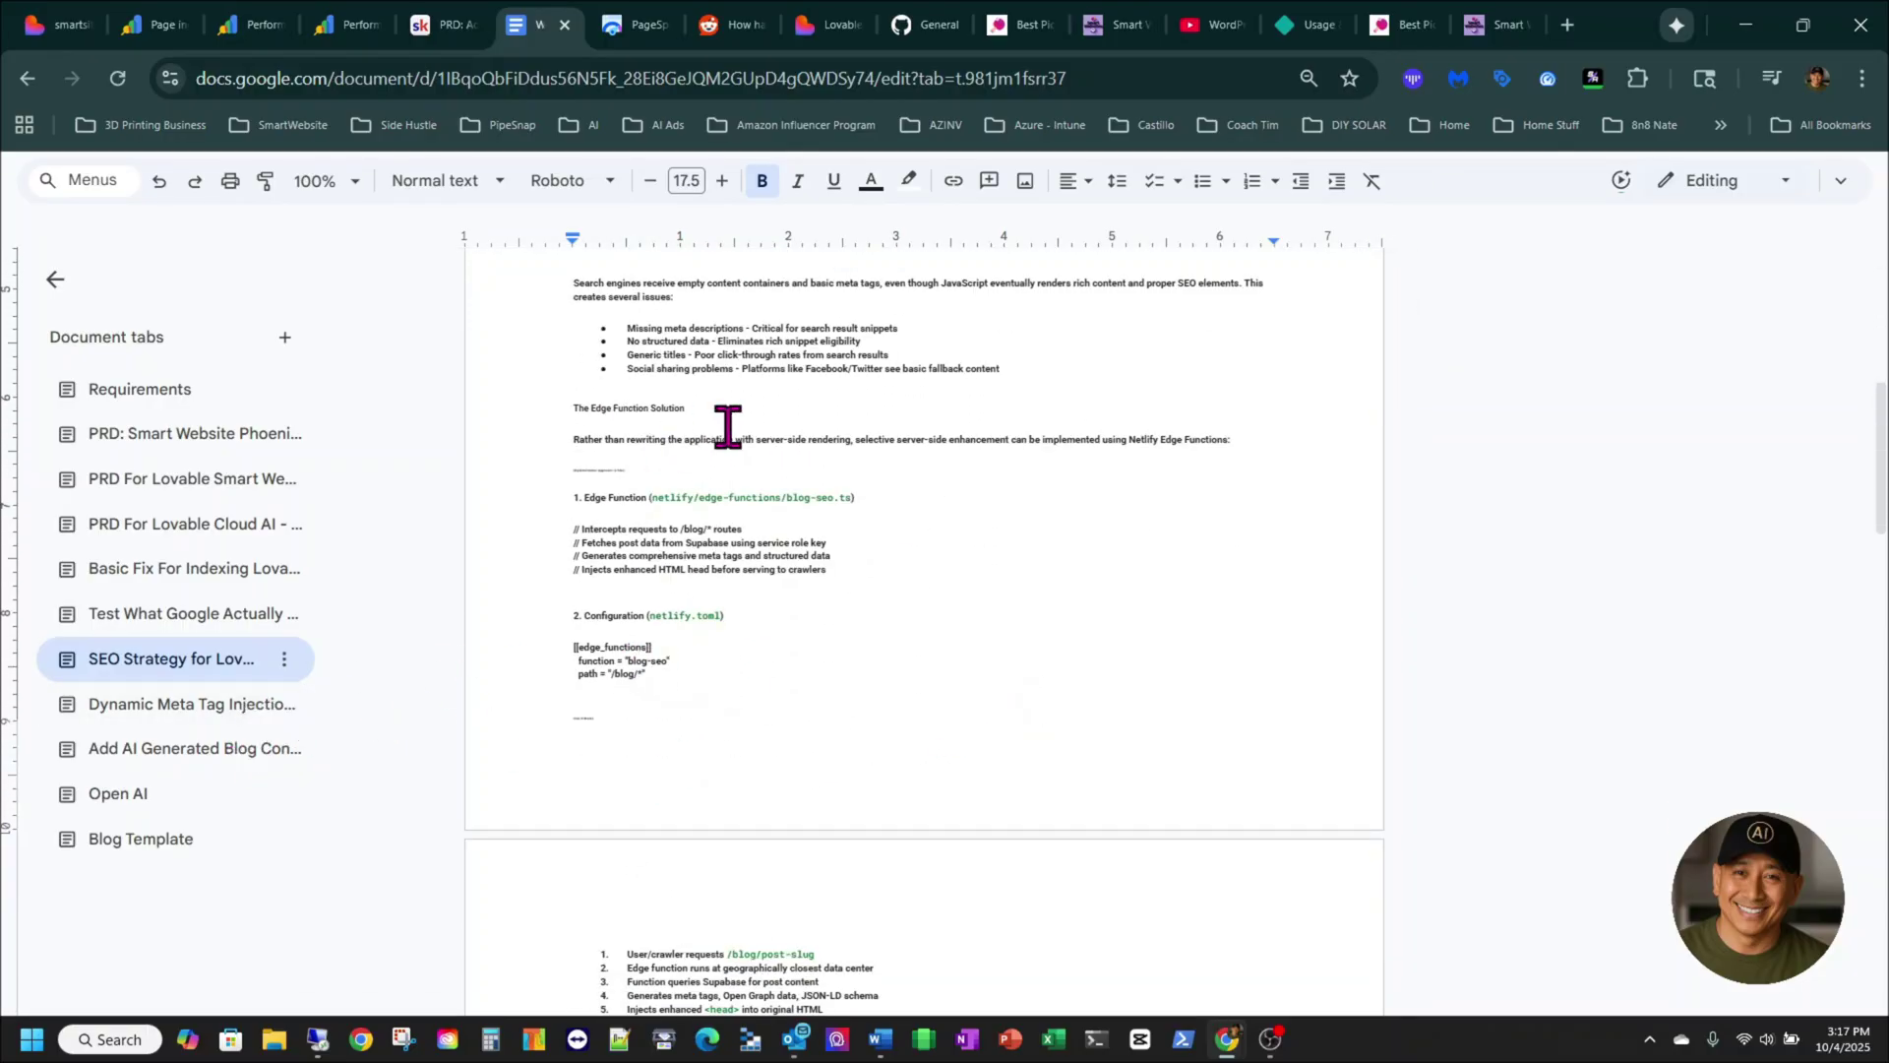
- Back in Skool, open the Dynamic Meta Tag Injection for CMS lesson
click(444, 32)
scroll(932, 645, down, 7)
scroll(946, 664, up, 6)
scroll(1155, 771, down, 4)
scroll(1118, 725, up, 4)
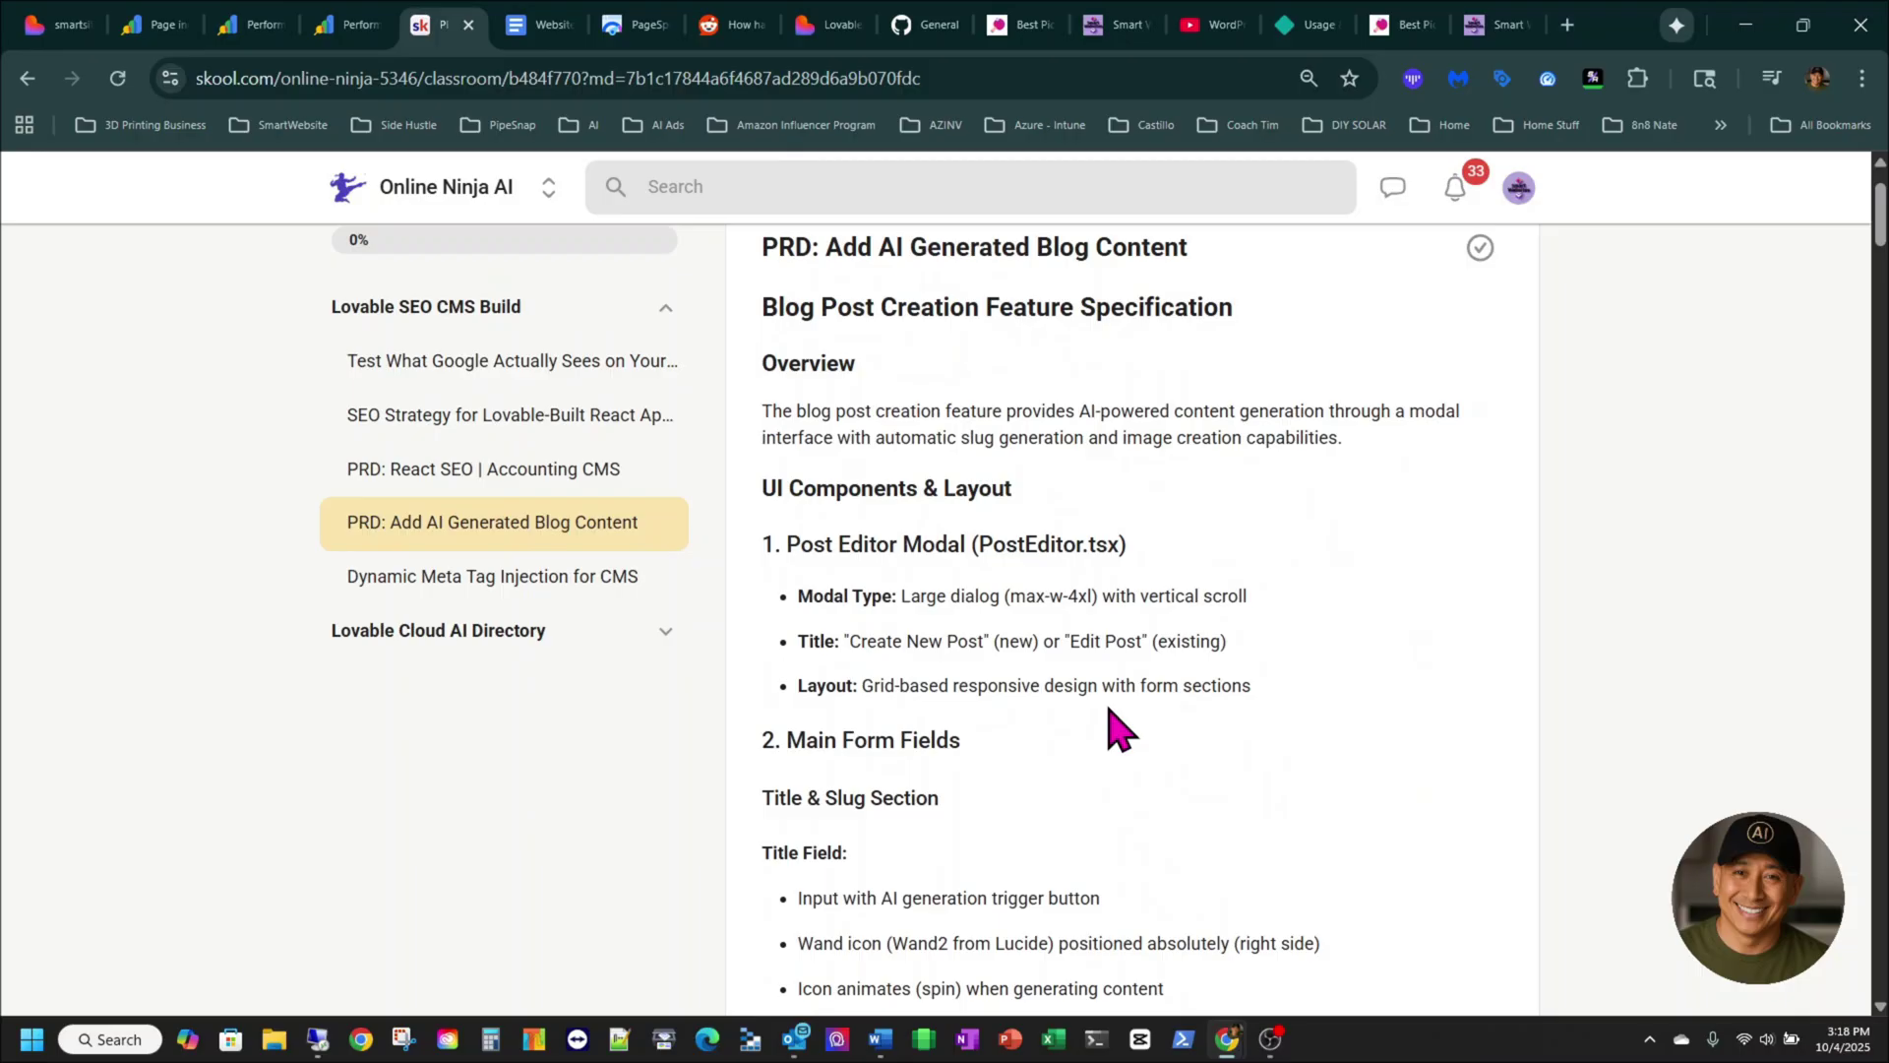
click(551, 583)
scroll(1254, 738, down, 15)
scroll(1287, 733, up, 10)
scroll(1287, 733, down, 17)
scroll(1293, 736, up, 2)
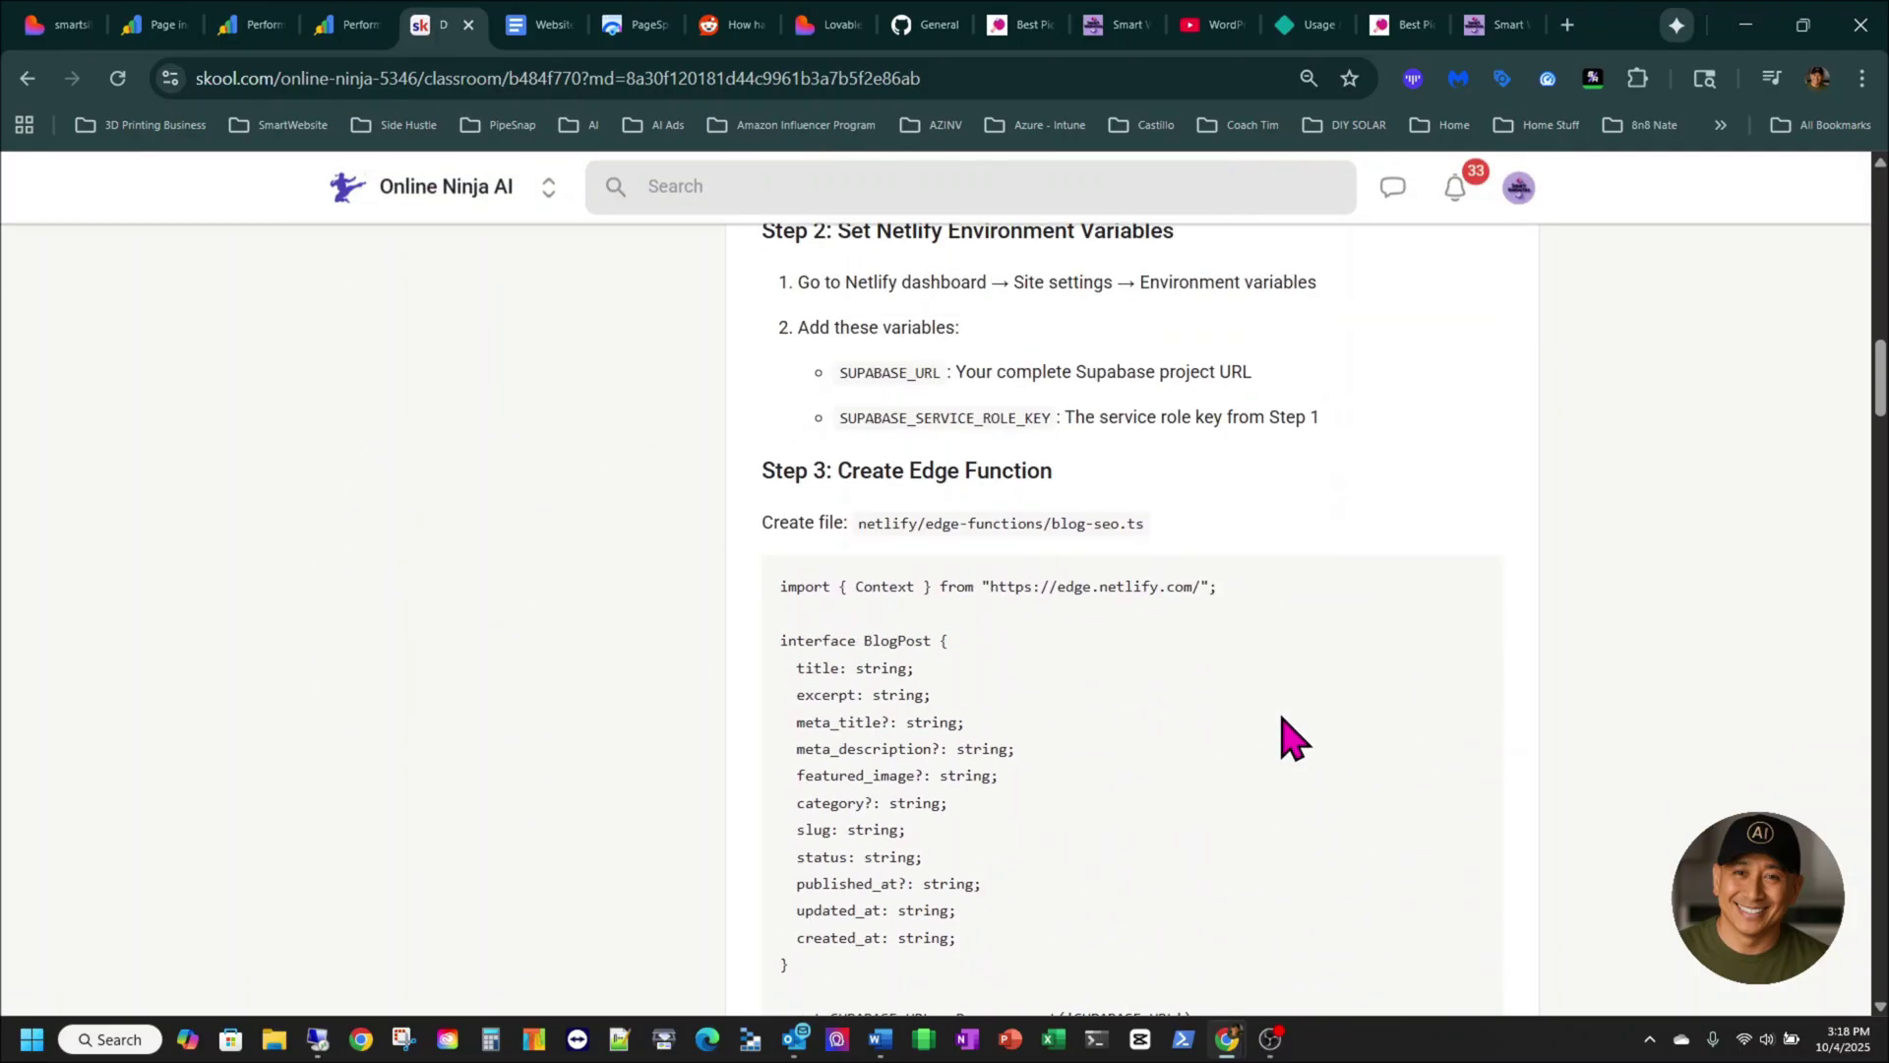
scroll(1289, 736, up, 3)
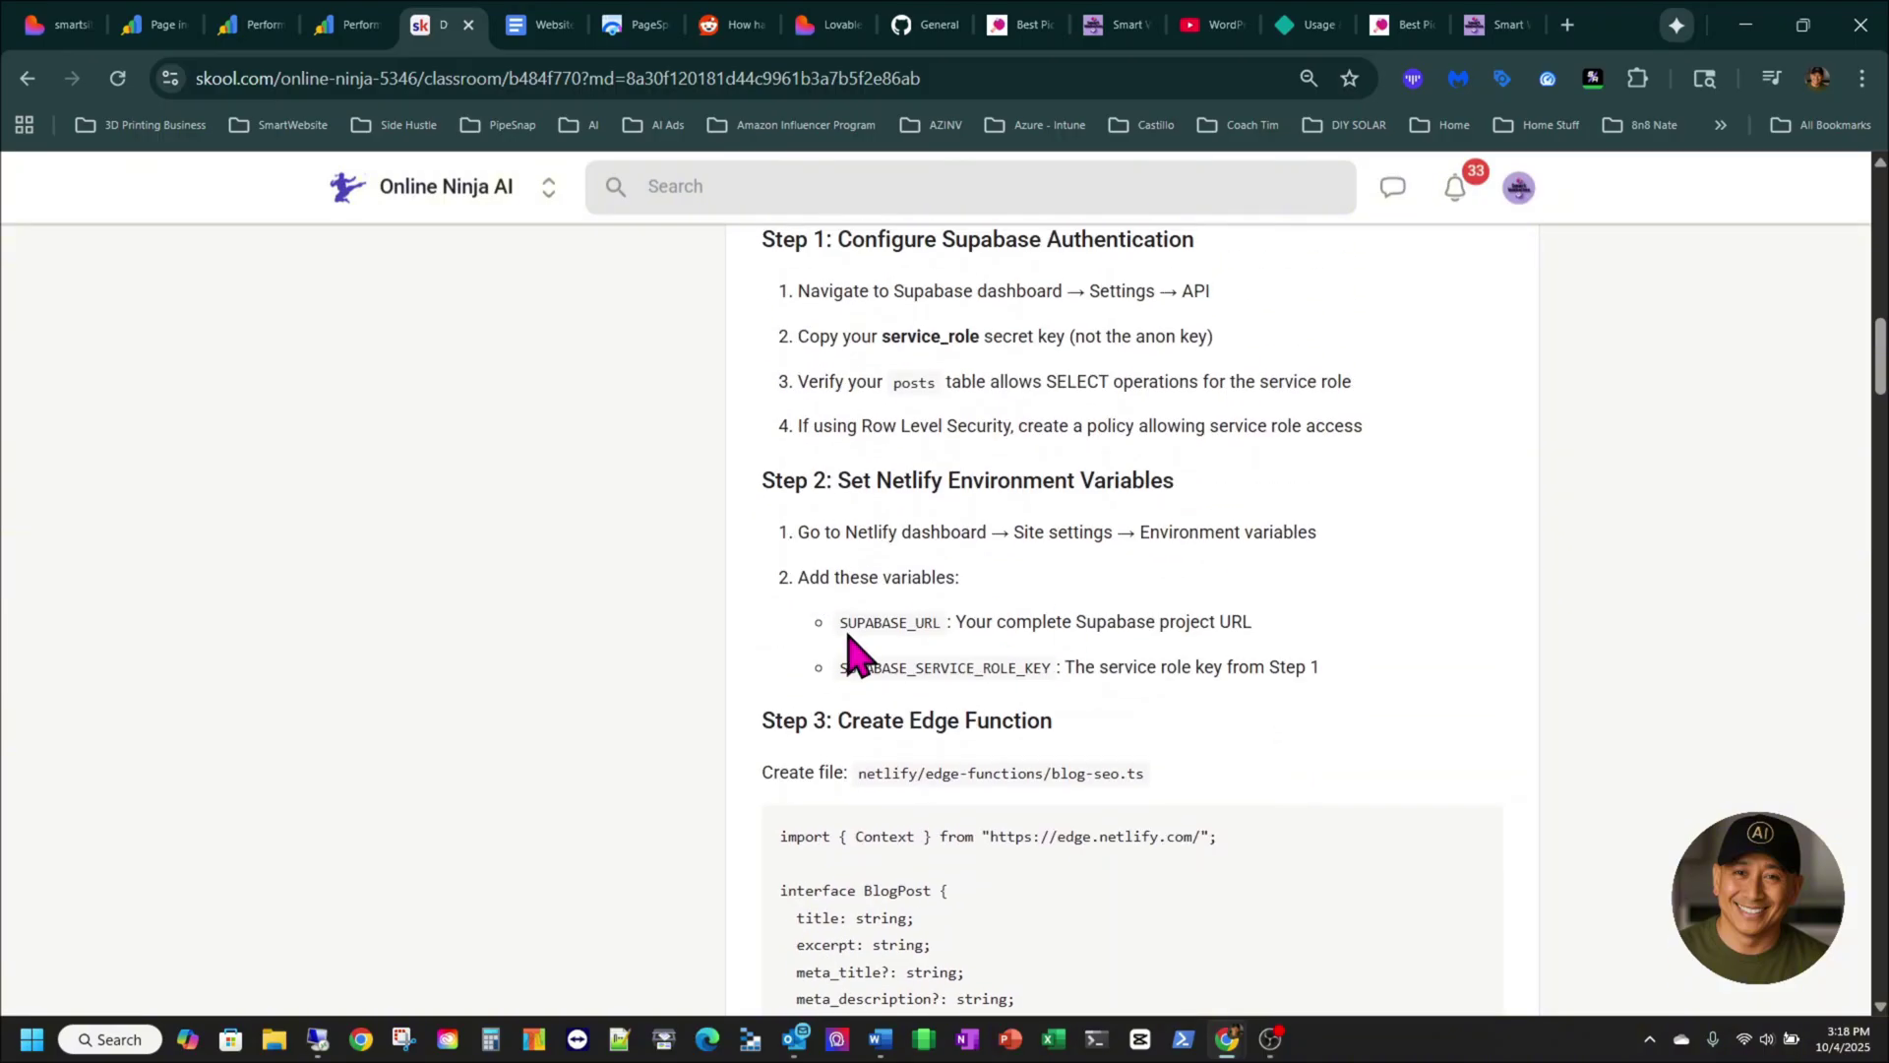
- Highlight the SUPABASE_URL and service role key lines in the setup steps
drag(847, 637, 962, 640)
drag(847, 675, 1032, 701)
scroll(1371, 772, down, 20)
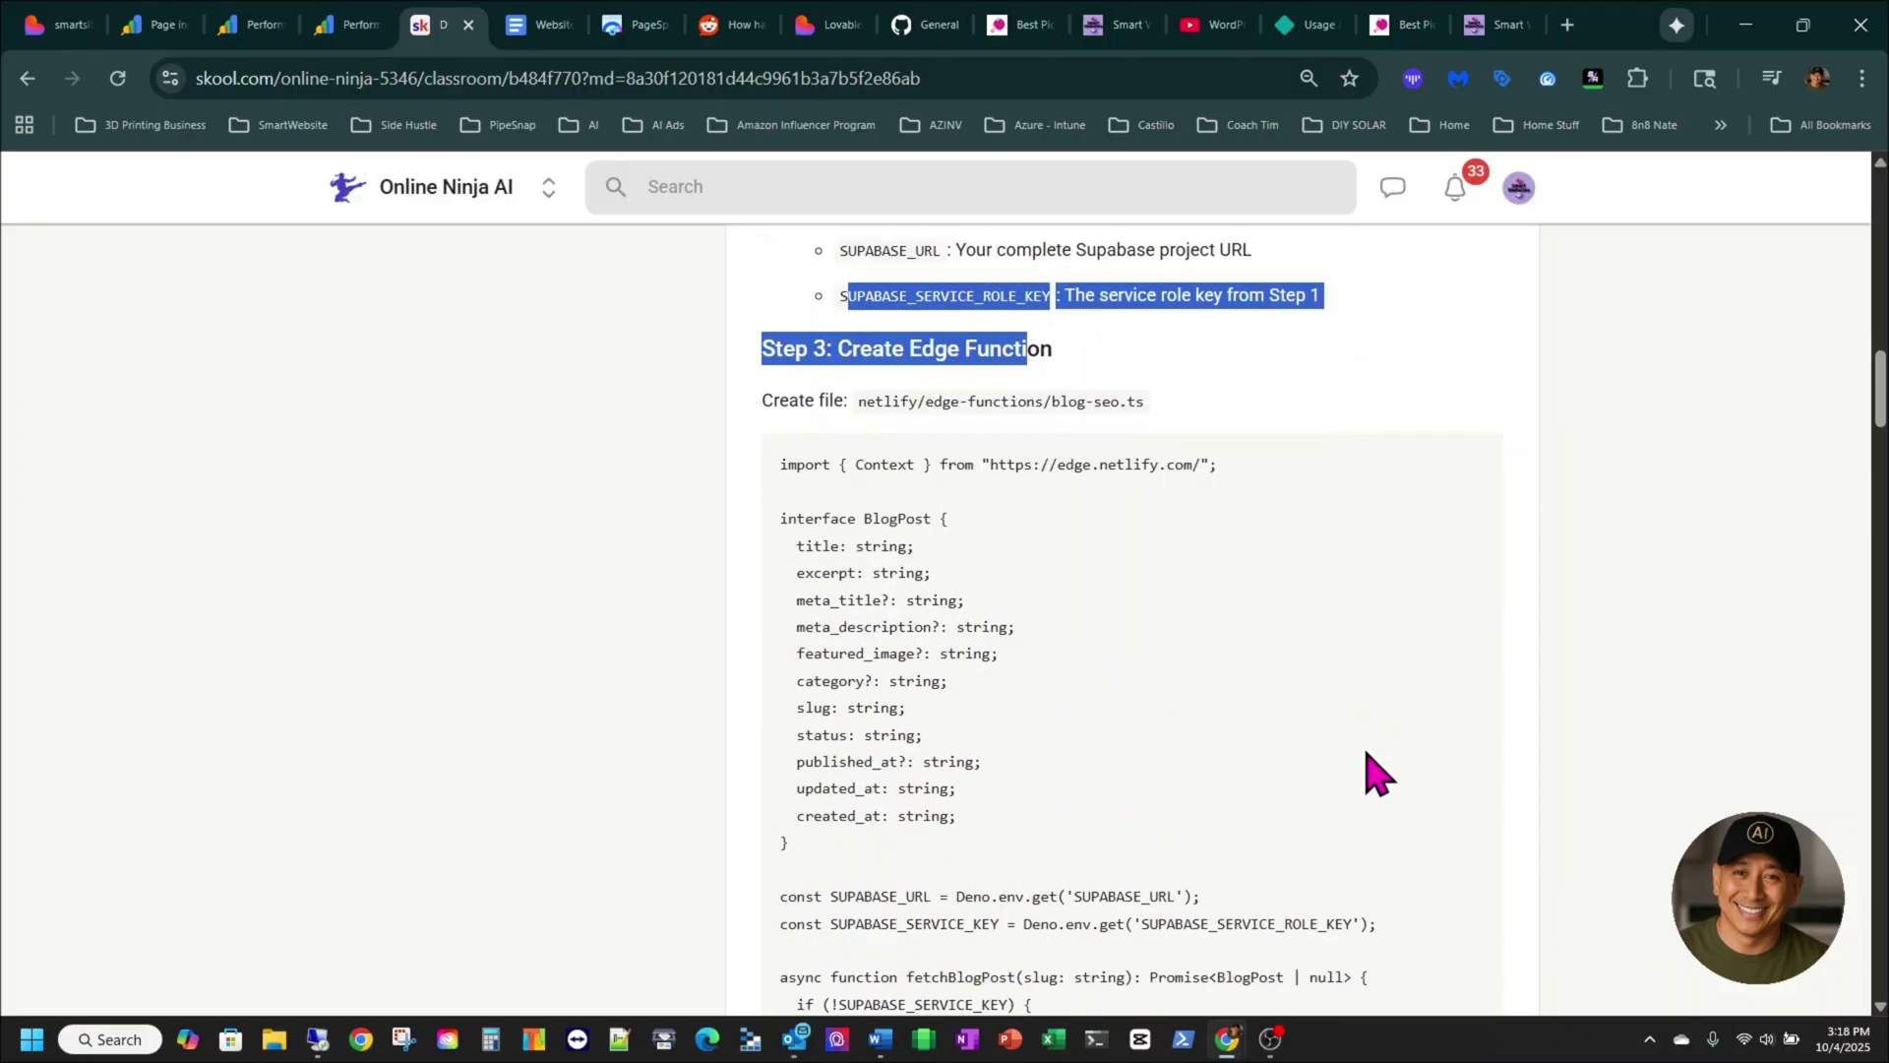
scroll(1387, 792, down, 20)
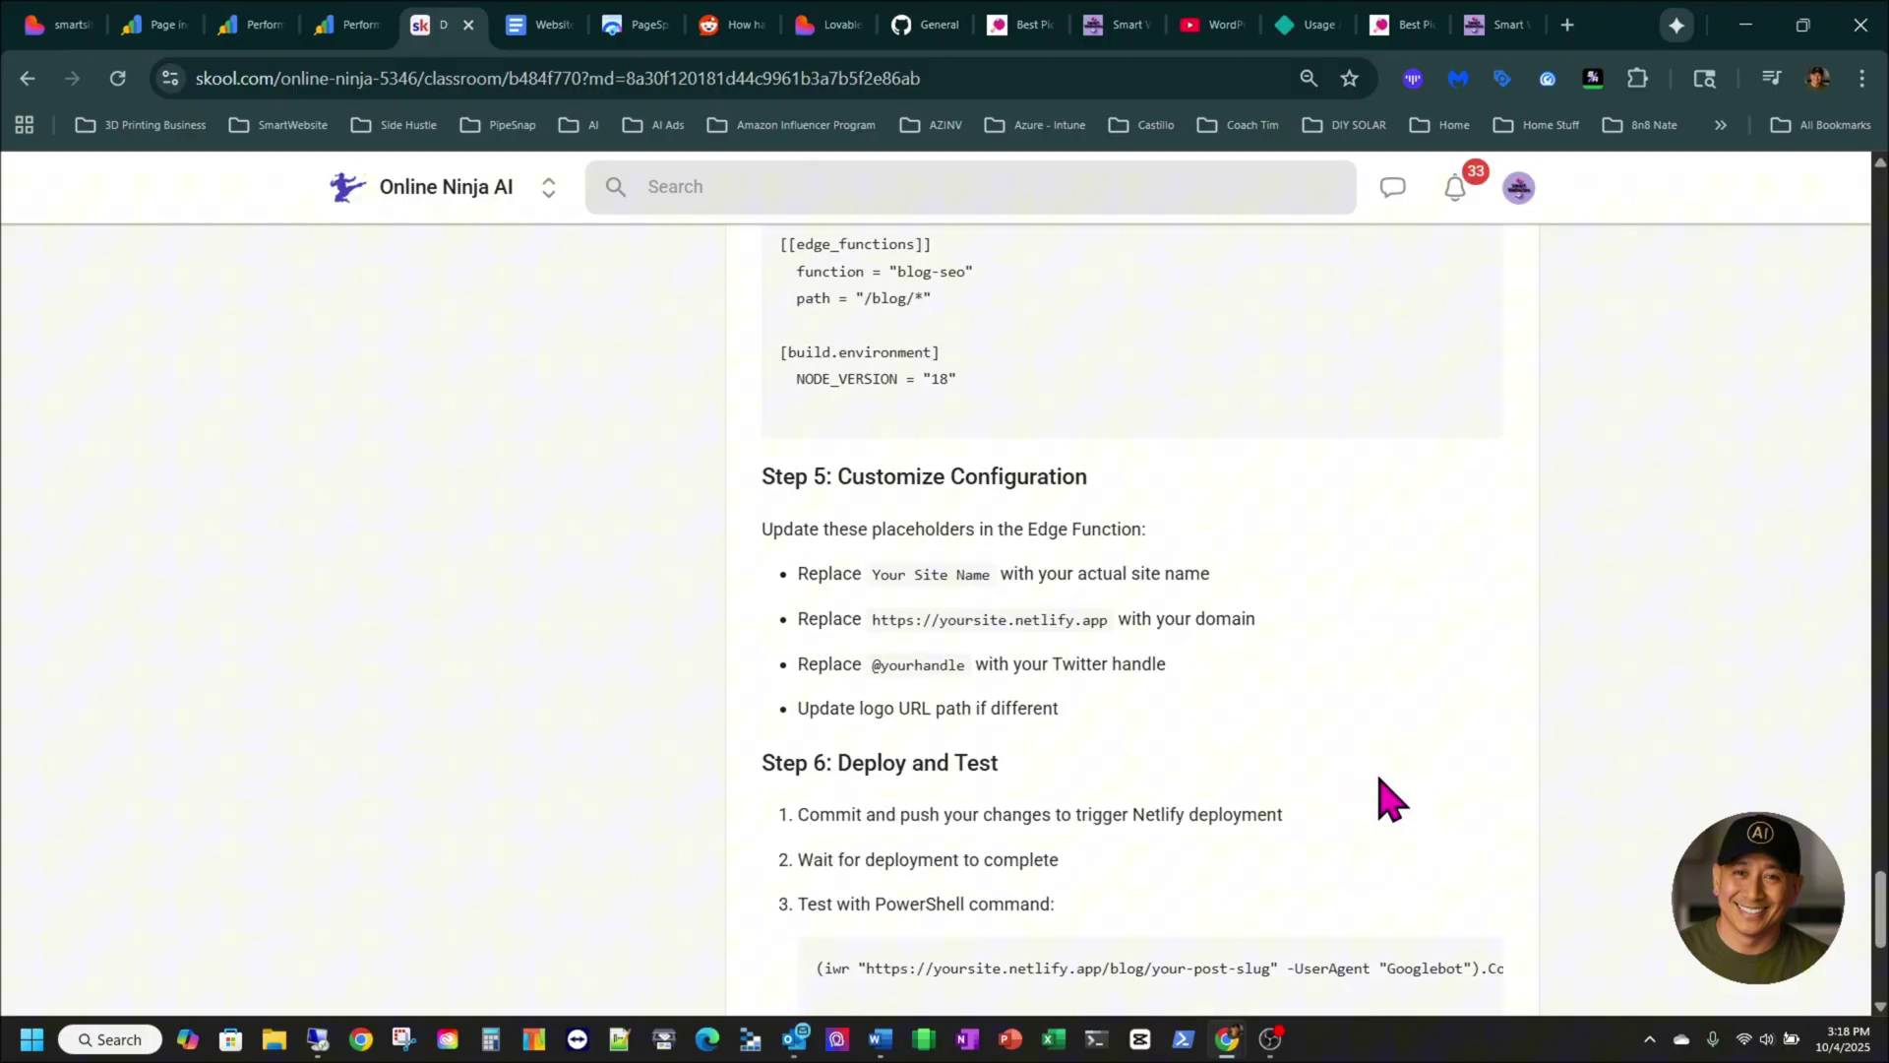
scroll(1388, 796, up, 1)
- Highlight the site name, domain and Twitter handle placeholder instructions, then open Test What Google Actually Sees
drag(801, 573, 1000, 603)
drag(806, 619, 1166, 635)
drag(807, 667, 1166, 665)
right_click(1061, 694)
click(827, 718)
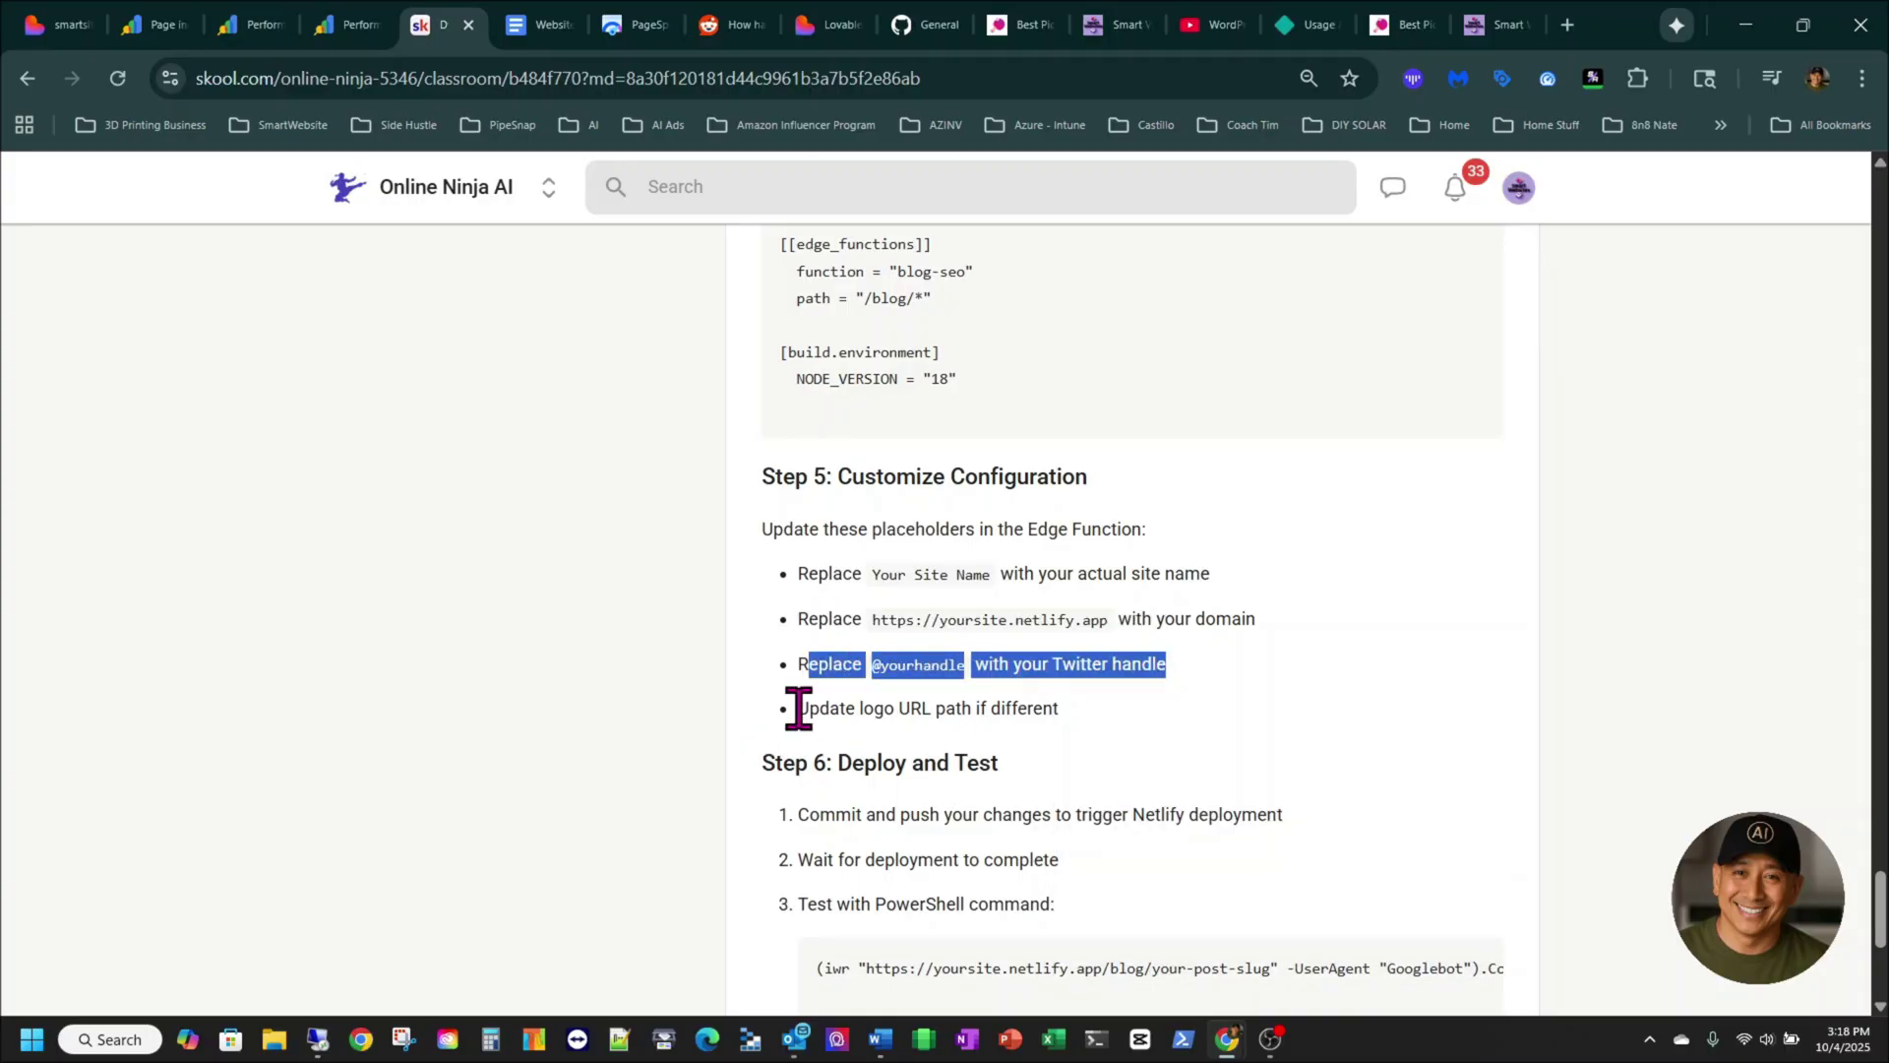
click(1181, 721)
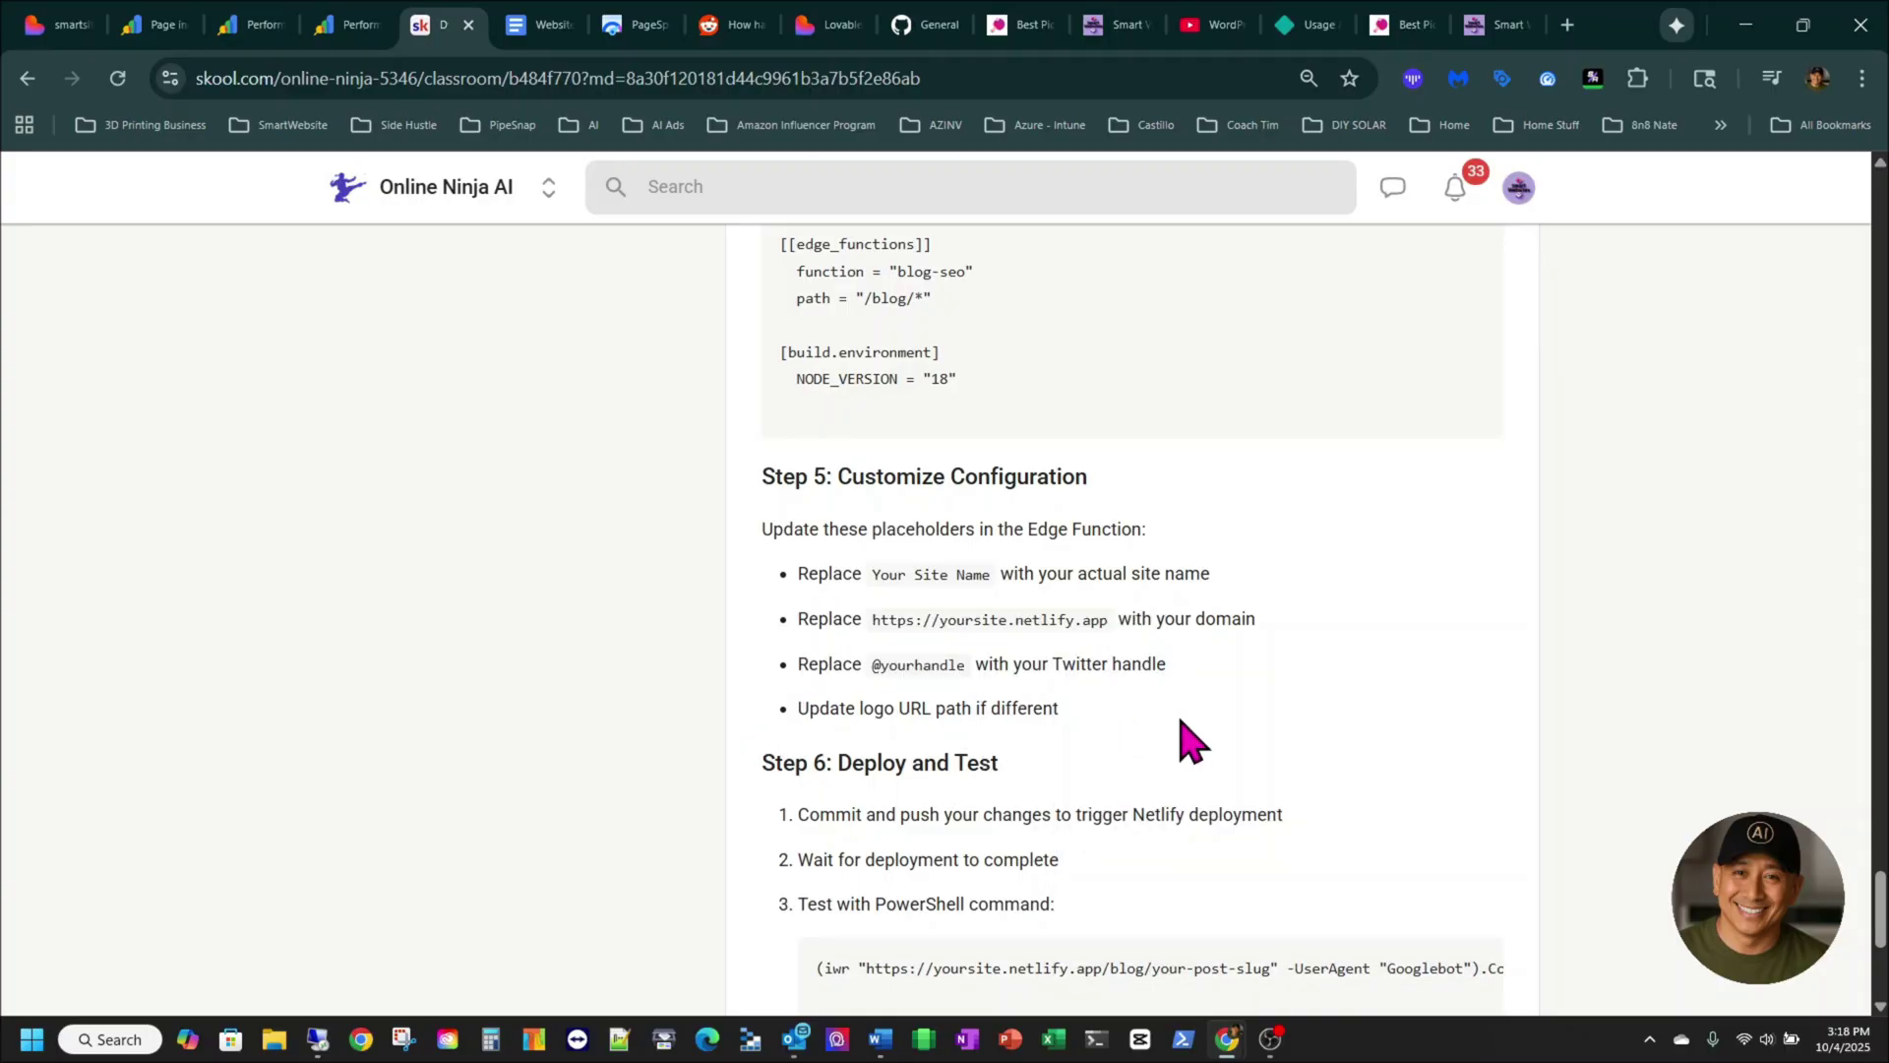
scroll(1188, 740, up, 20)
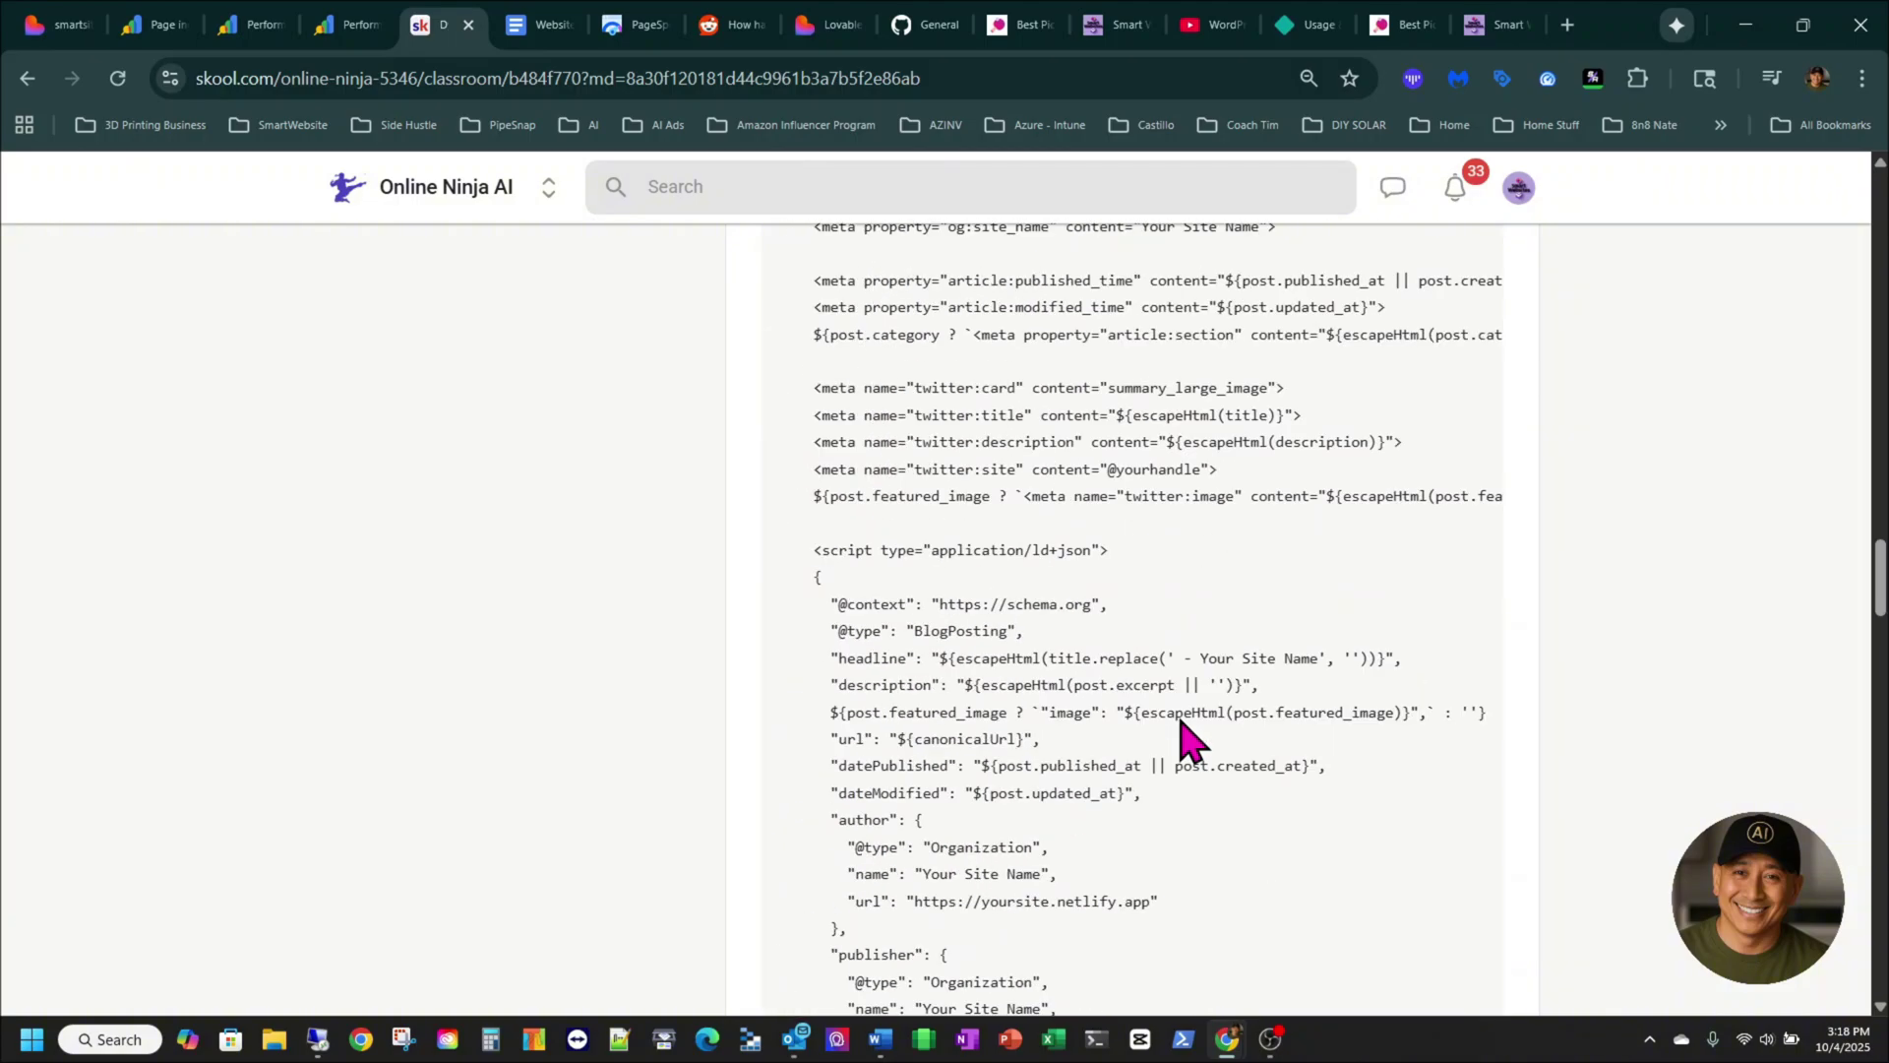
scroll(1188, 740, up, 20)
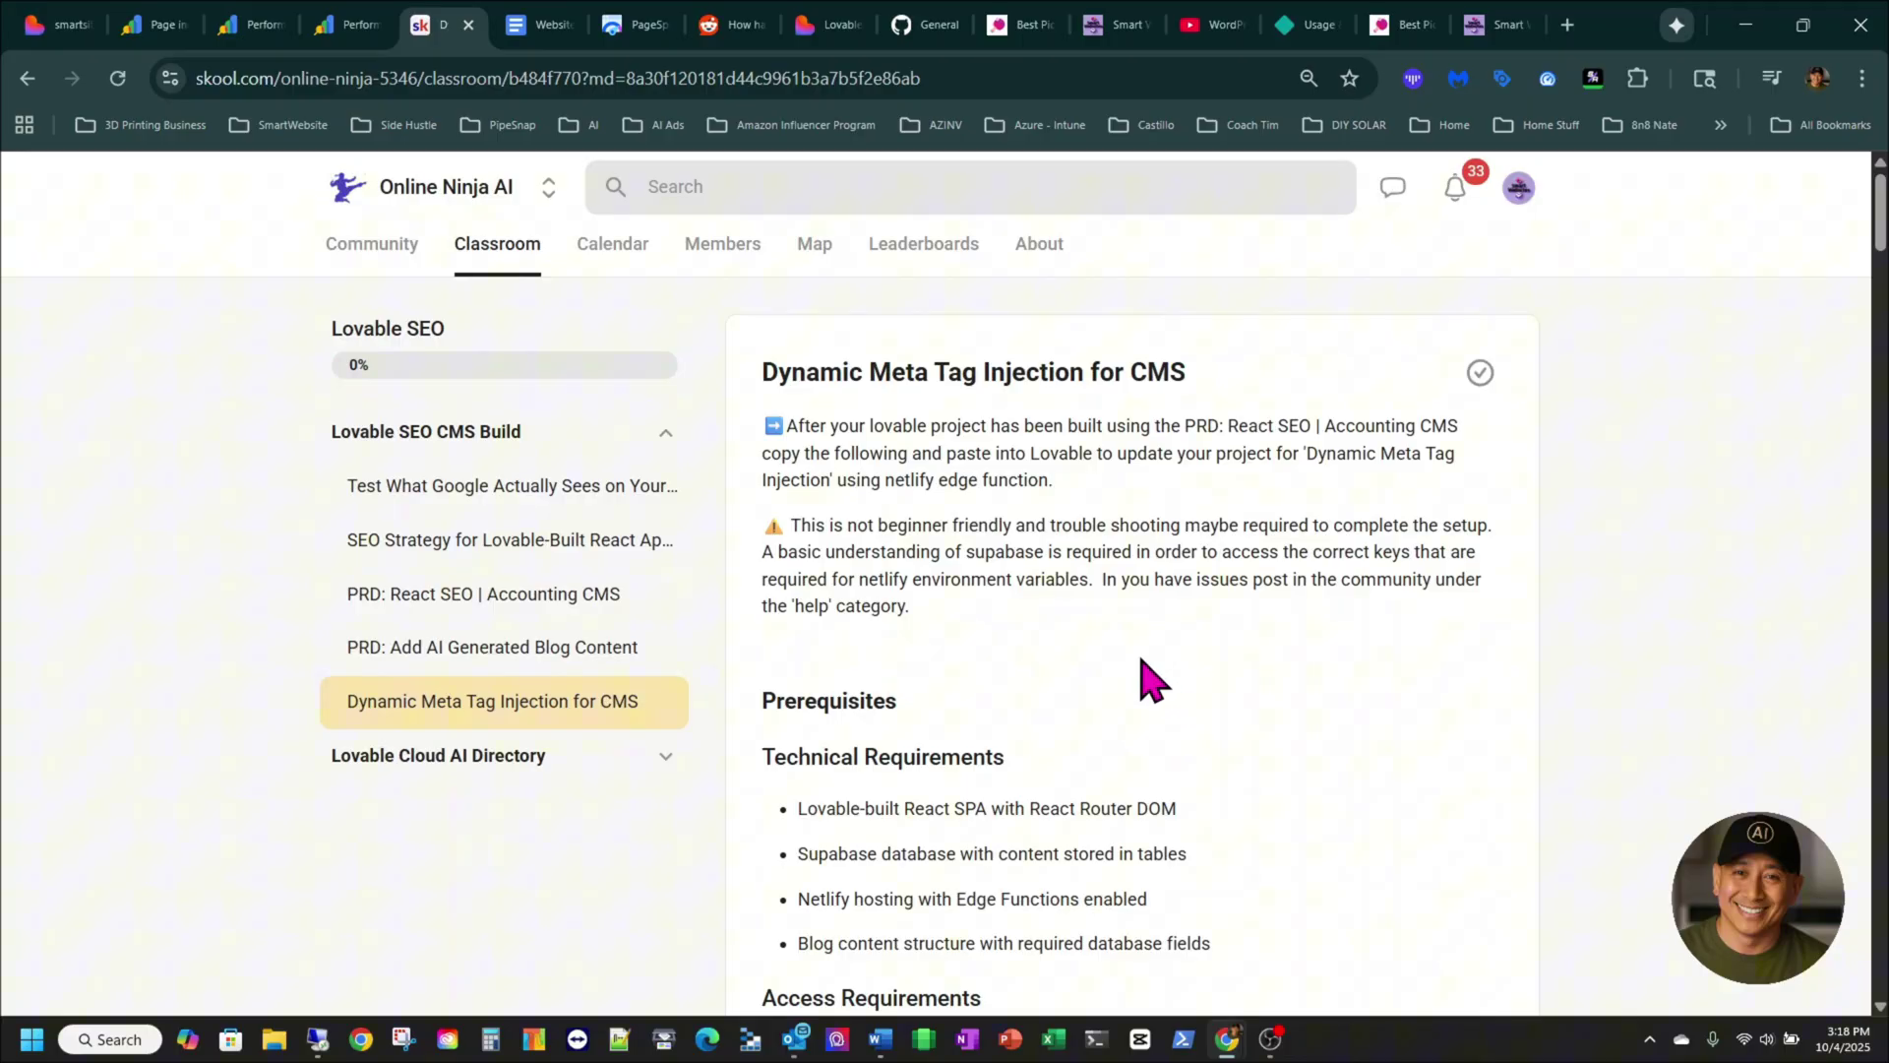
click(577, 546)
click(544, 497)
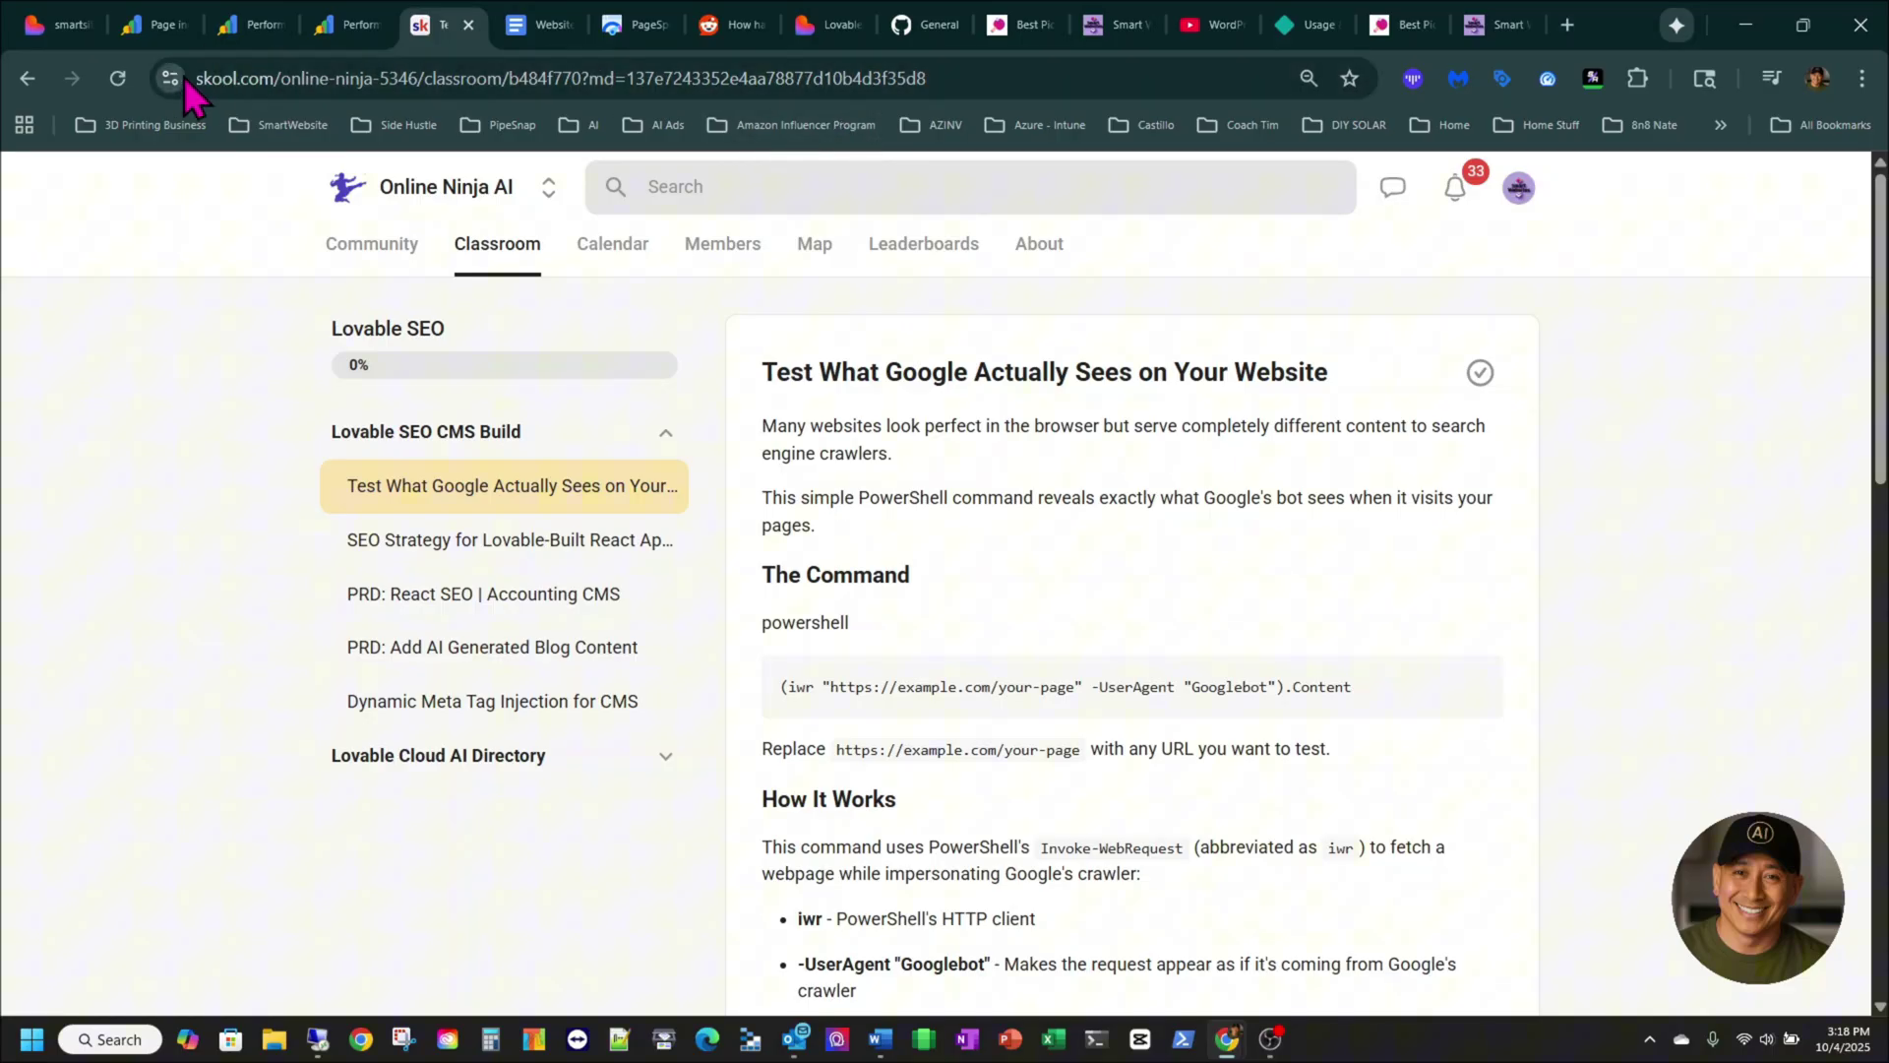
- Cycle past the Lovable preview and live site to the phoenix-web-design.info Performance report
click(57, 26)
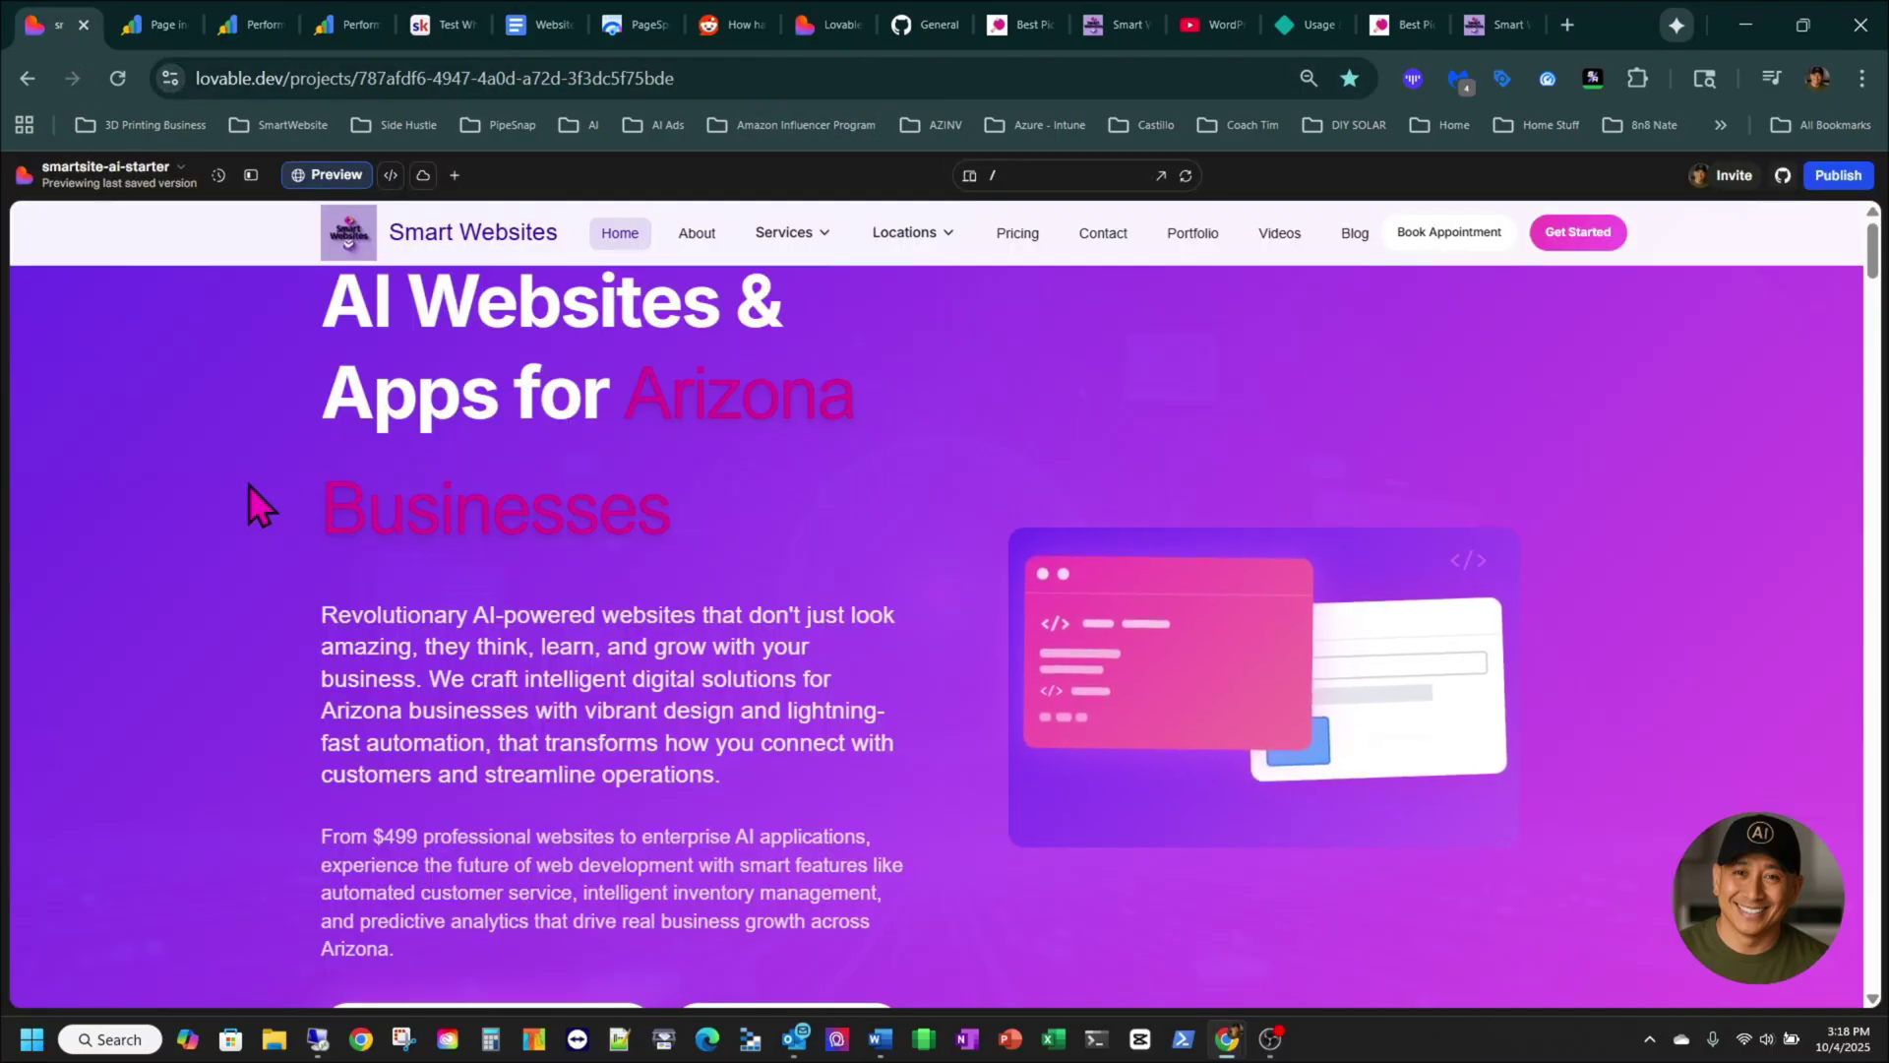
click(128, 27)
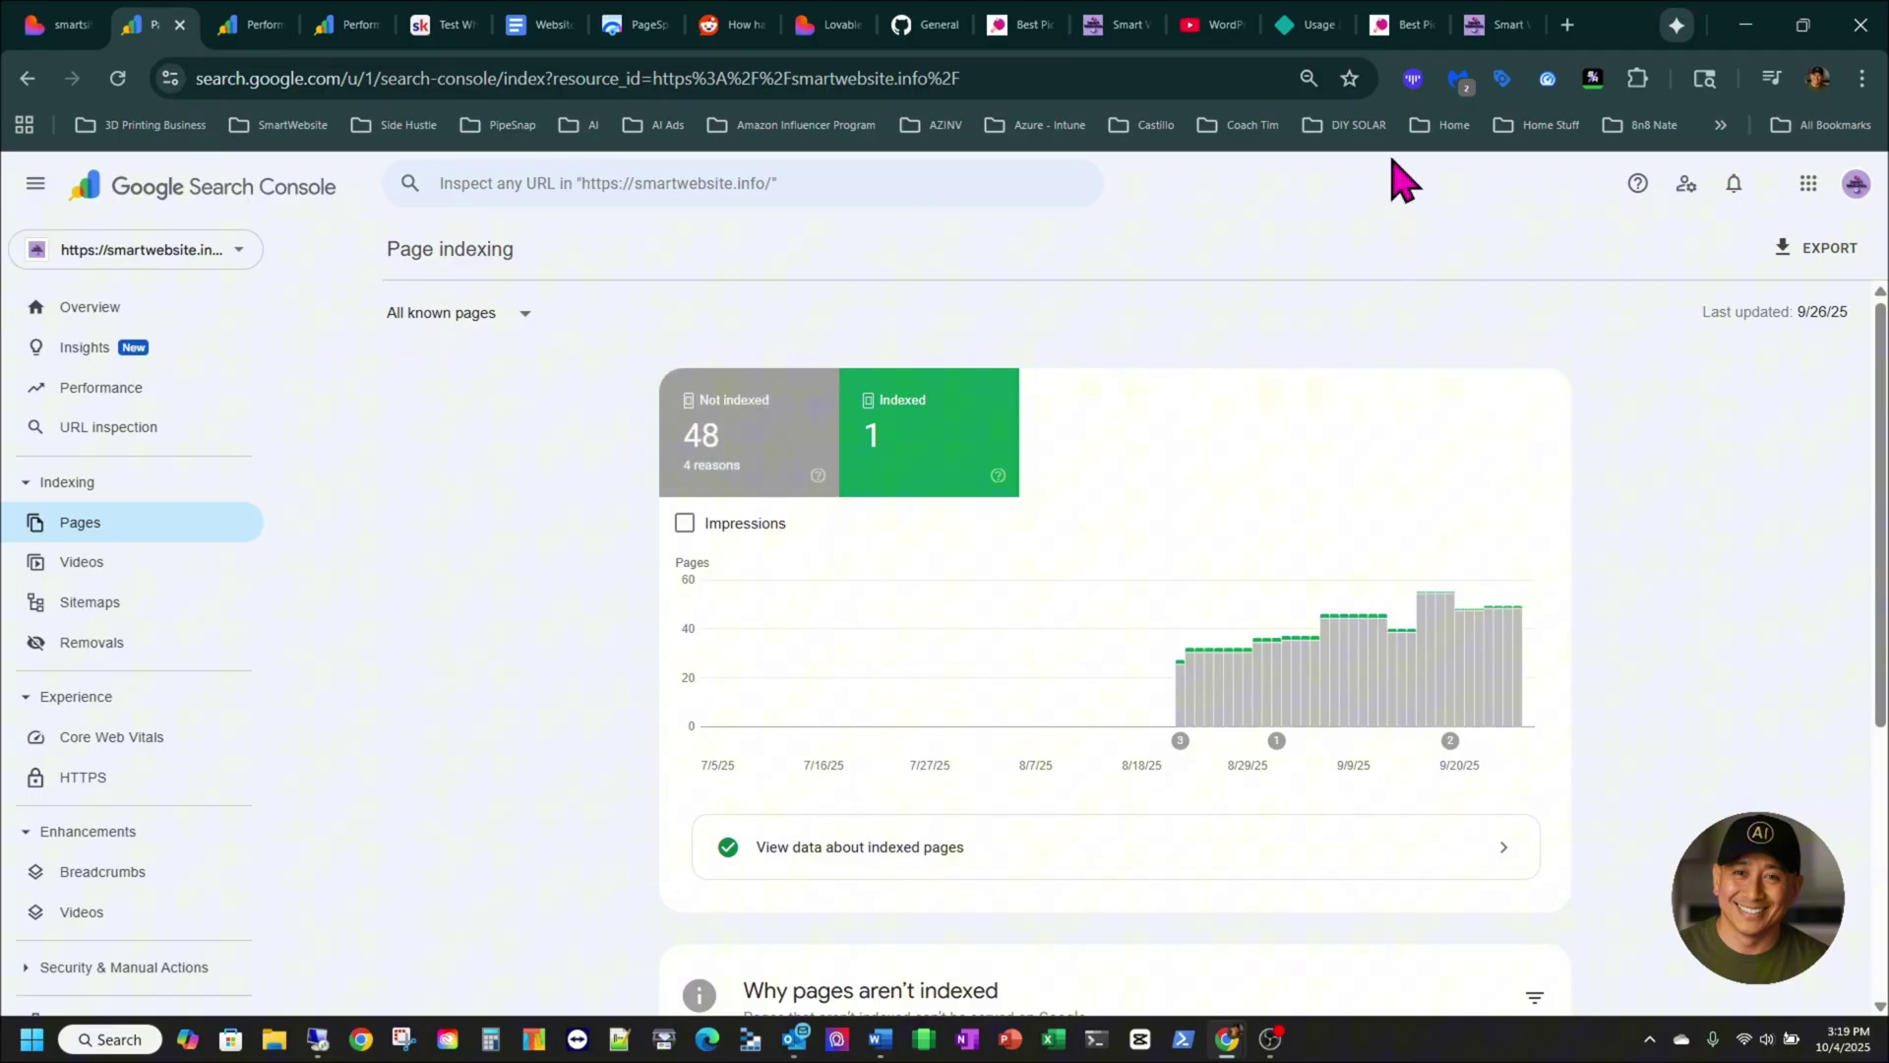
click(1497, 43)
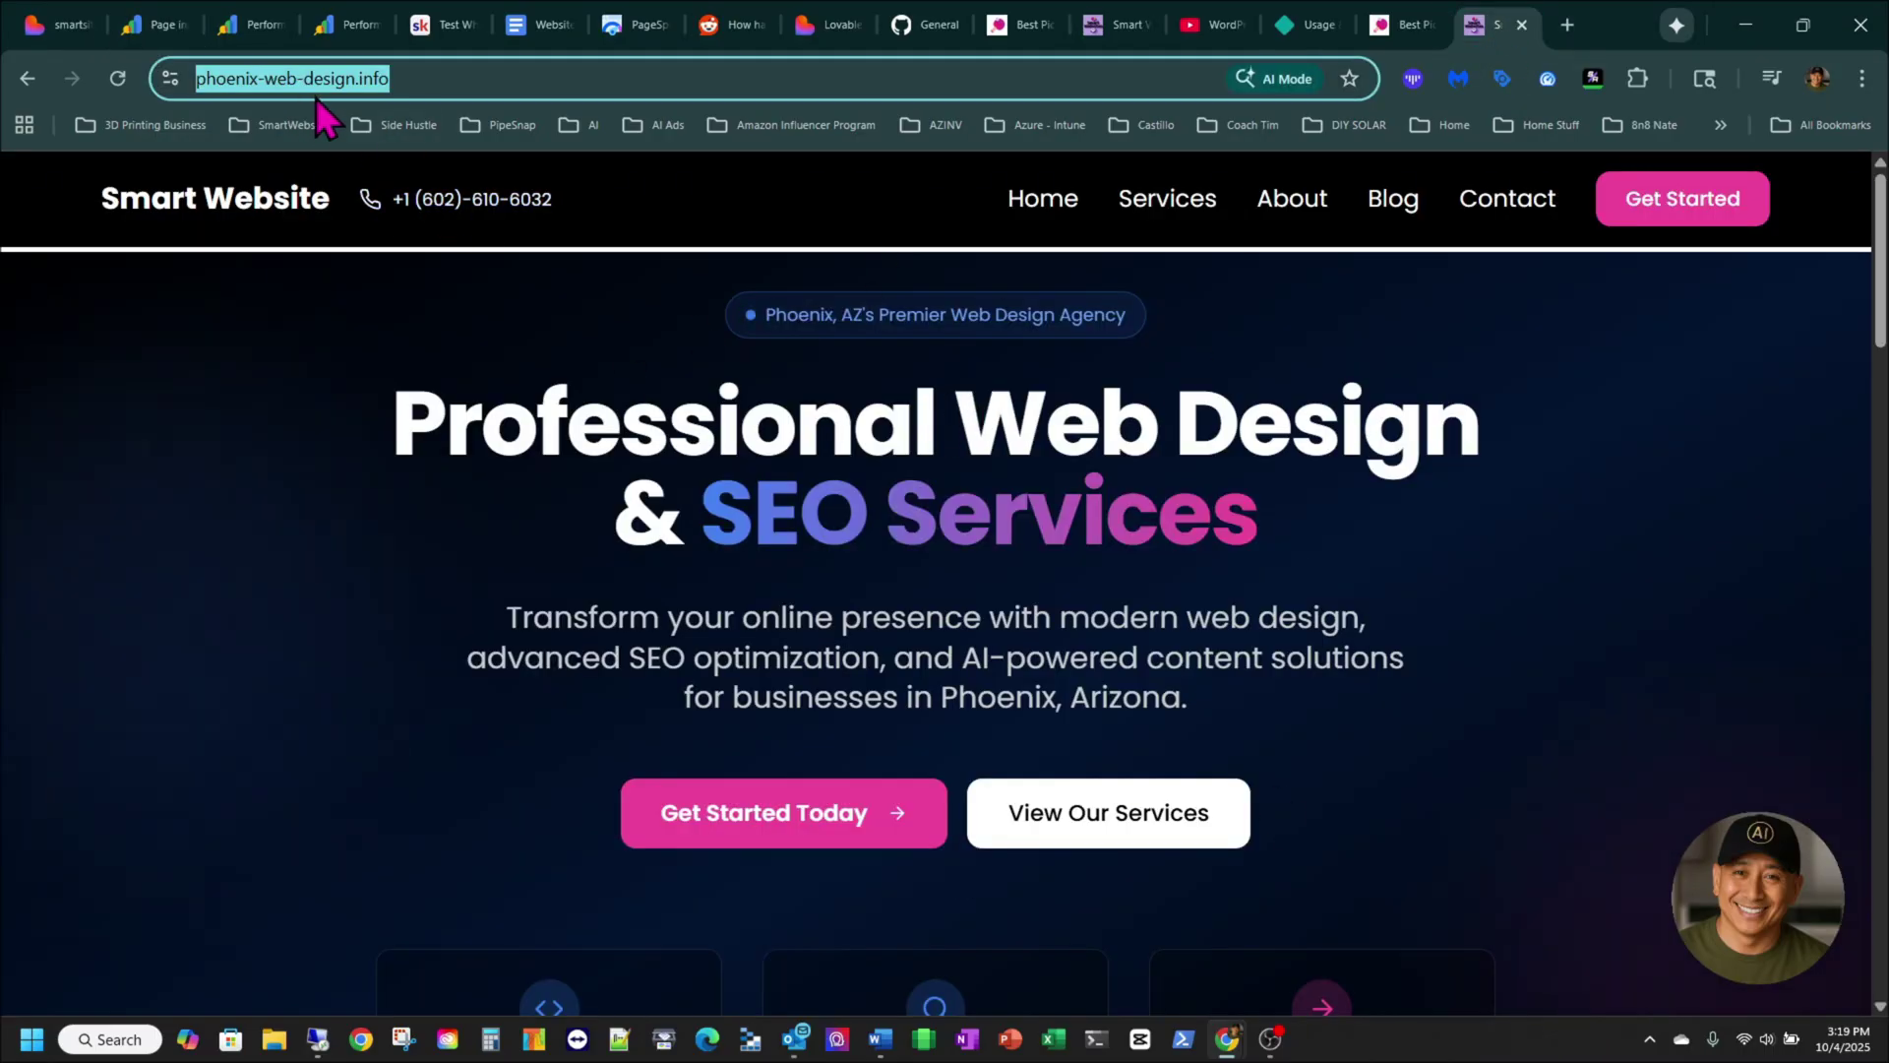
click(342, 32)
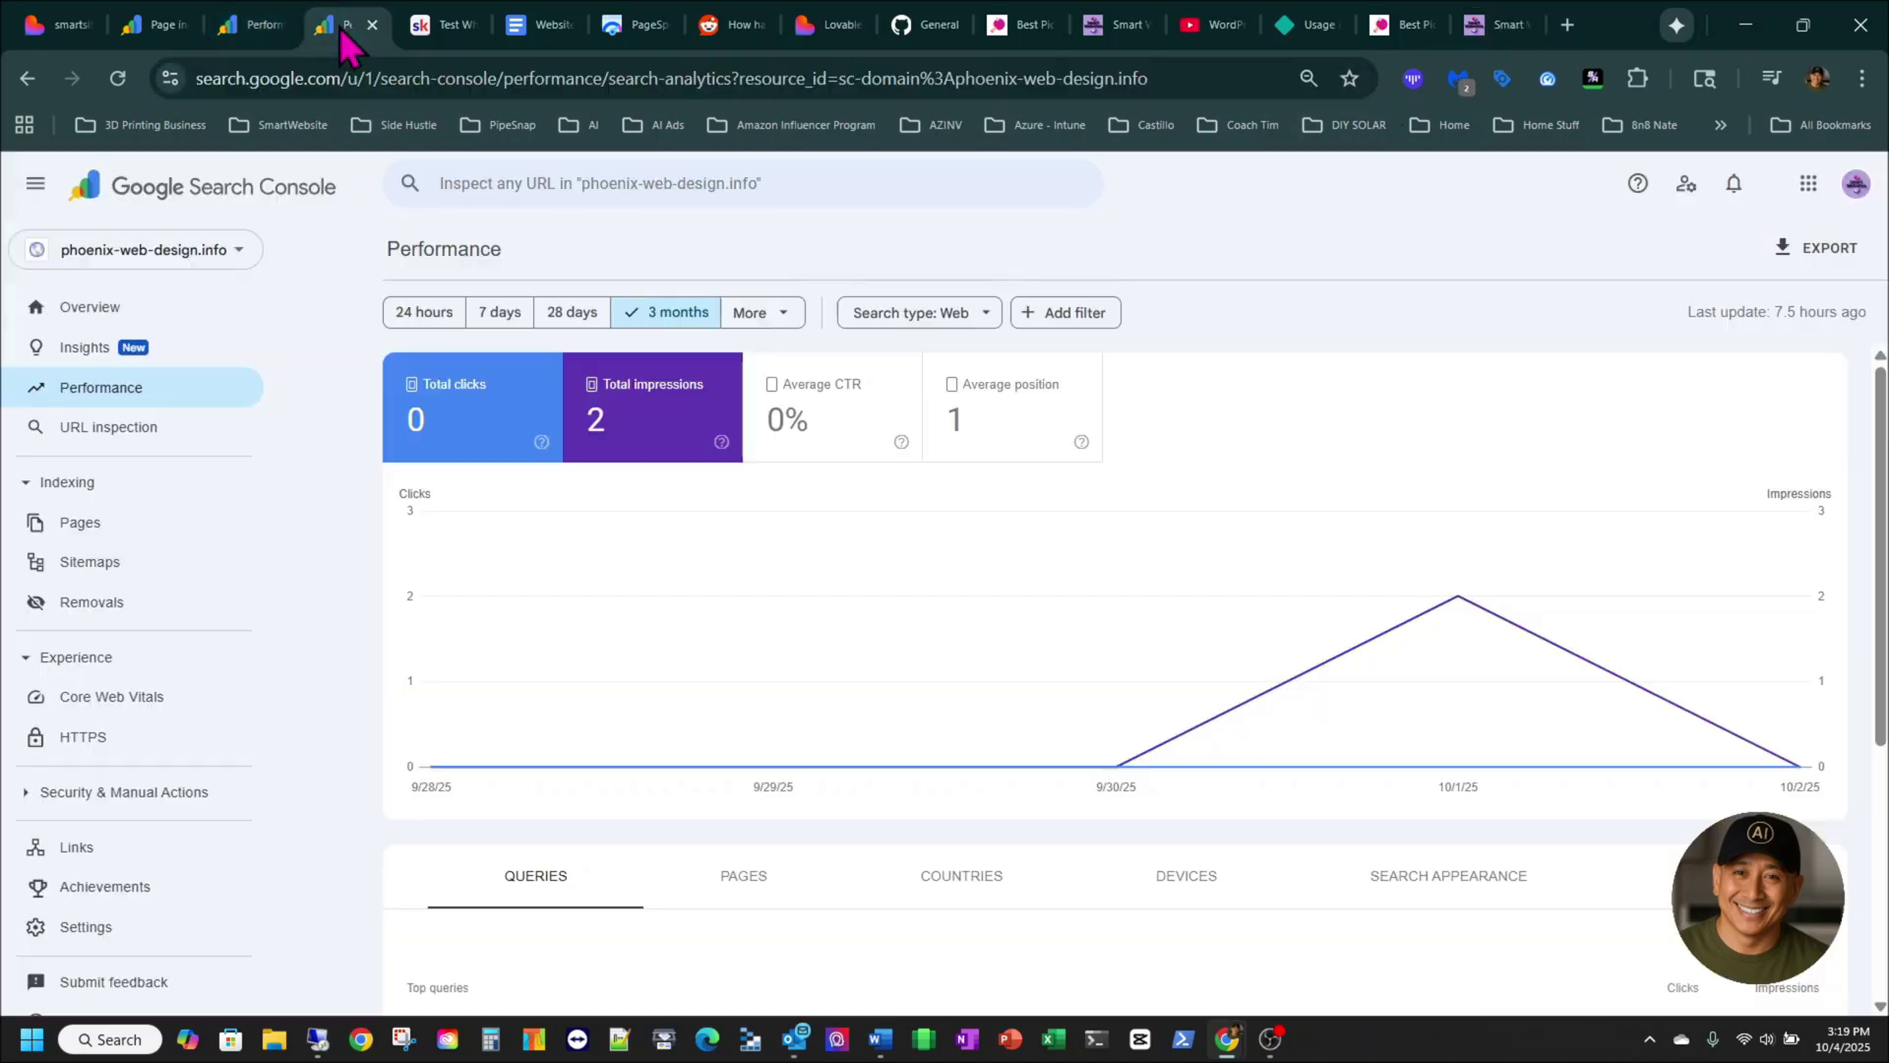
- Check Page indexing and Sitemaps, ending on the HTTPS report with 3 HTTPS URLs
scroll(653, 696, down, 5)
scroll(669, 693, up, 5)
click(128, 531)
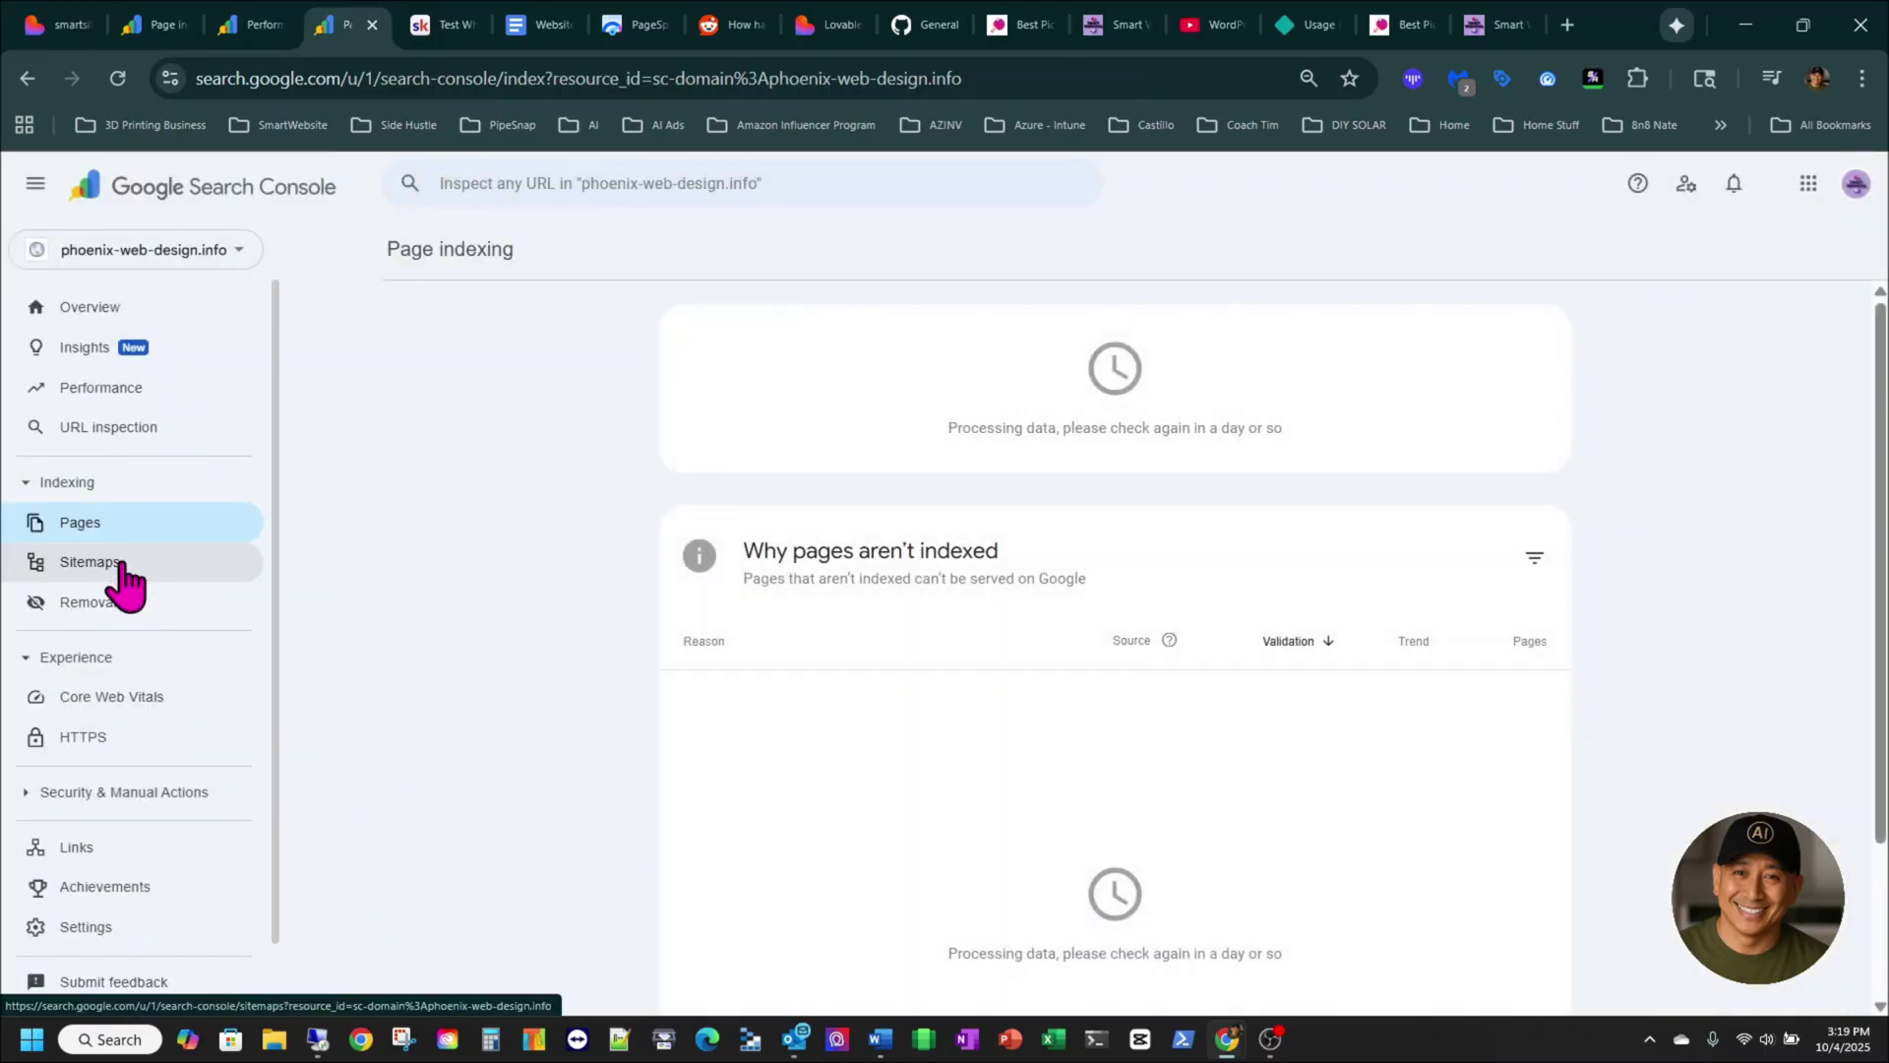
click(125, 576)
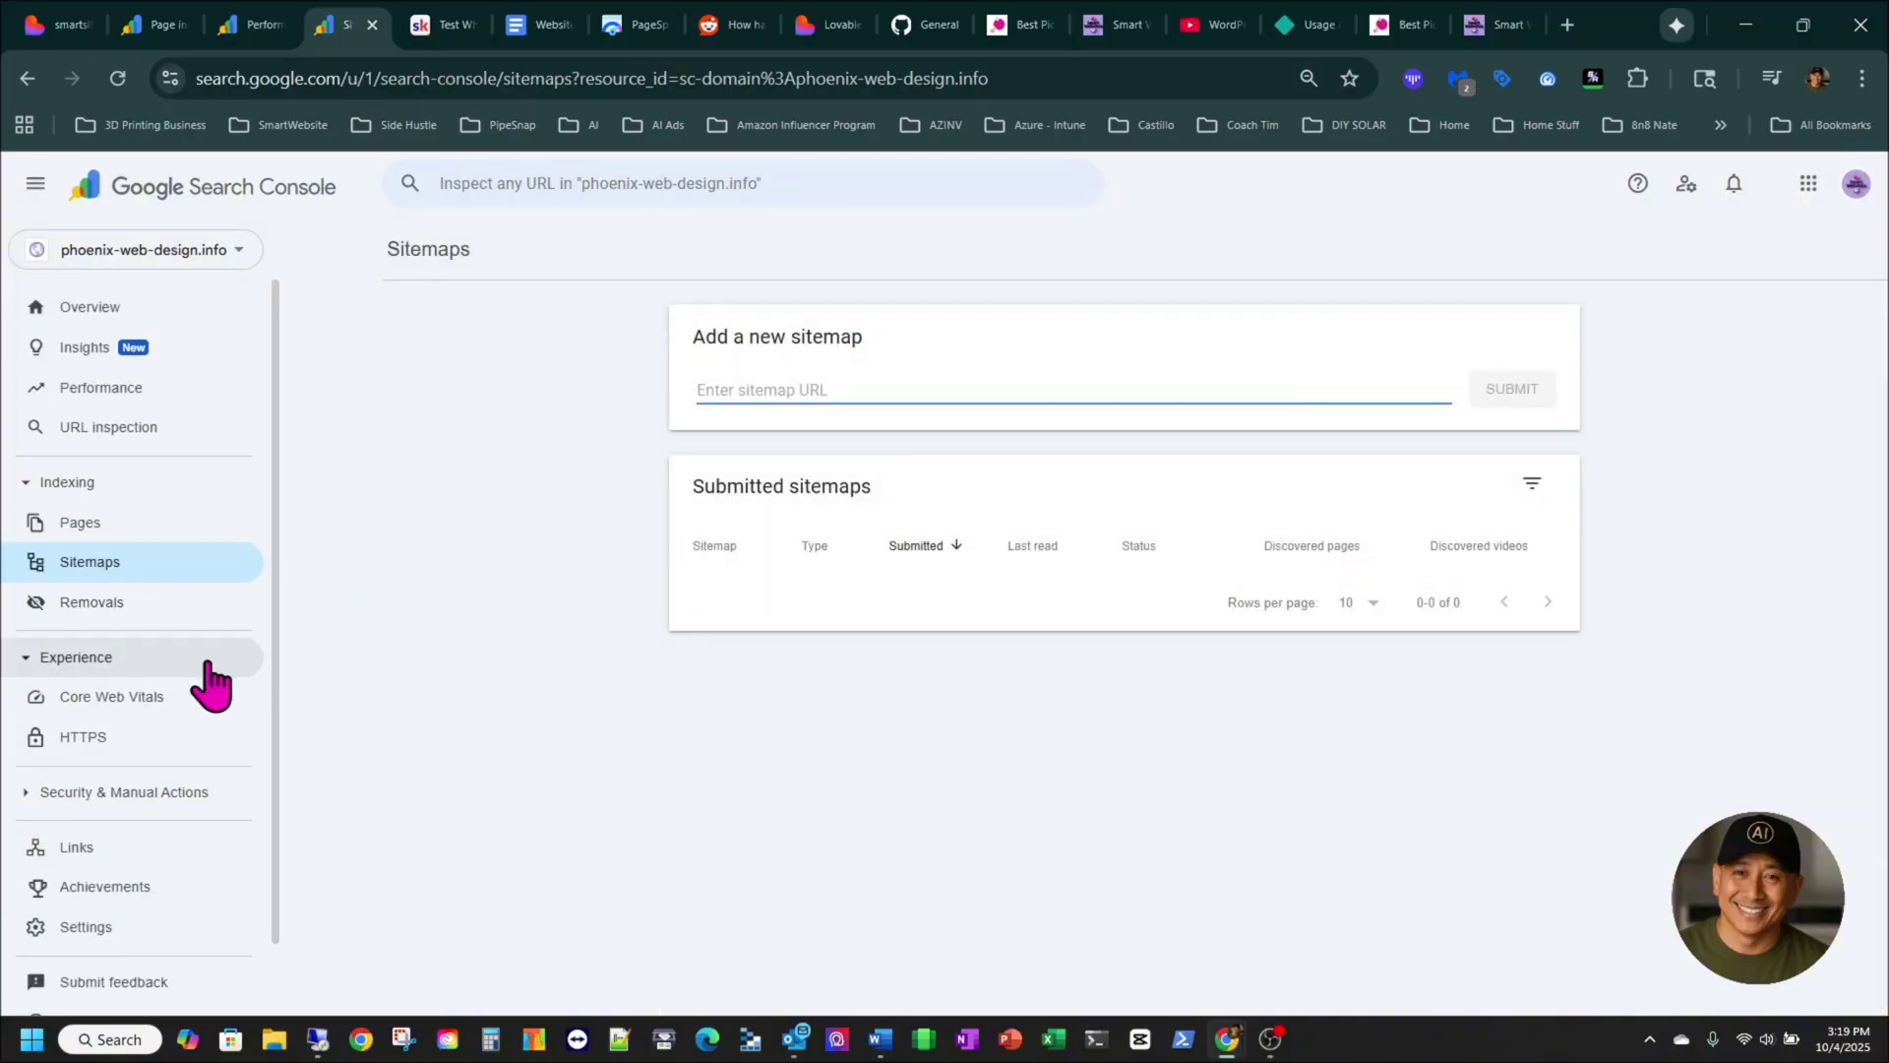
click(136, 740)
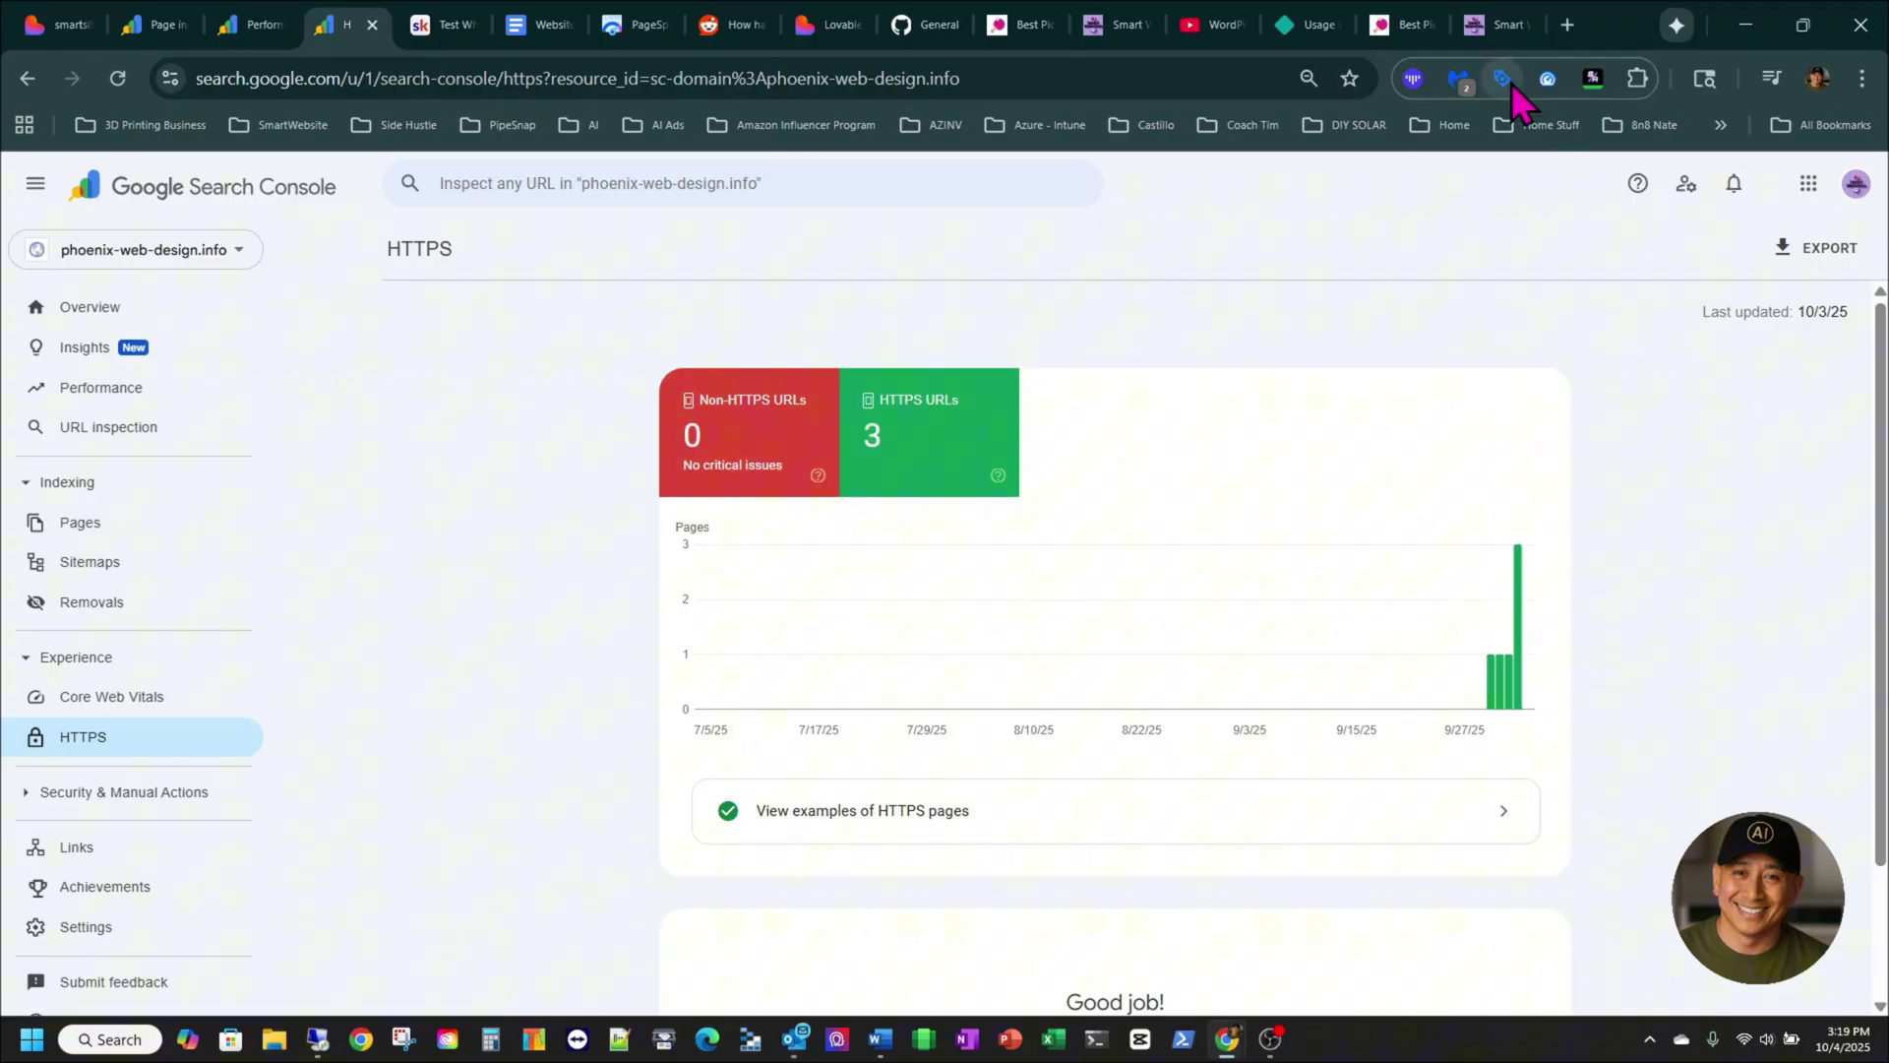
- In a new tab, search Google for site:phoenix-web-design.info to list its 3 indexed pages
click(1574, 36)
click(815, 77)
text(site:)
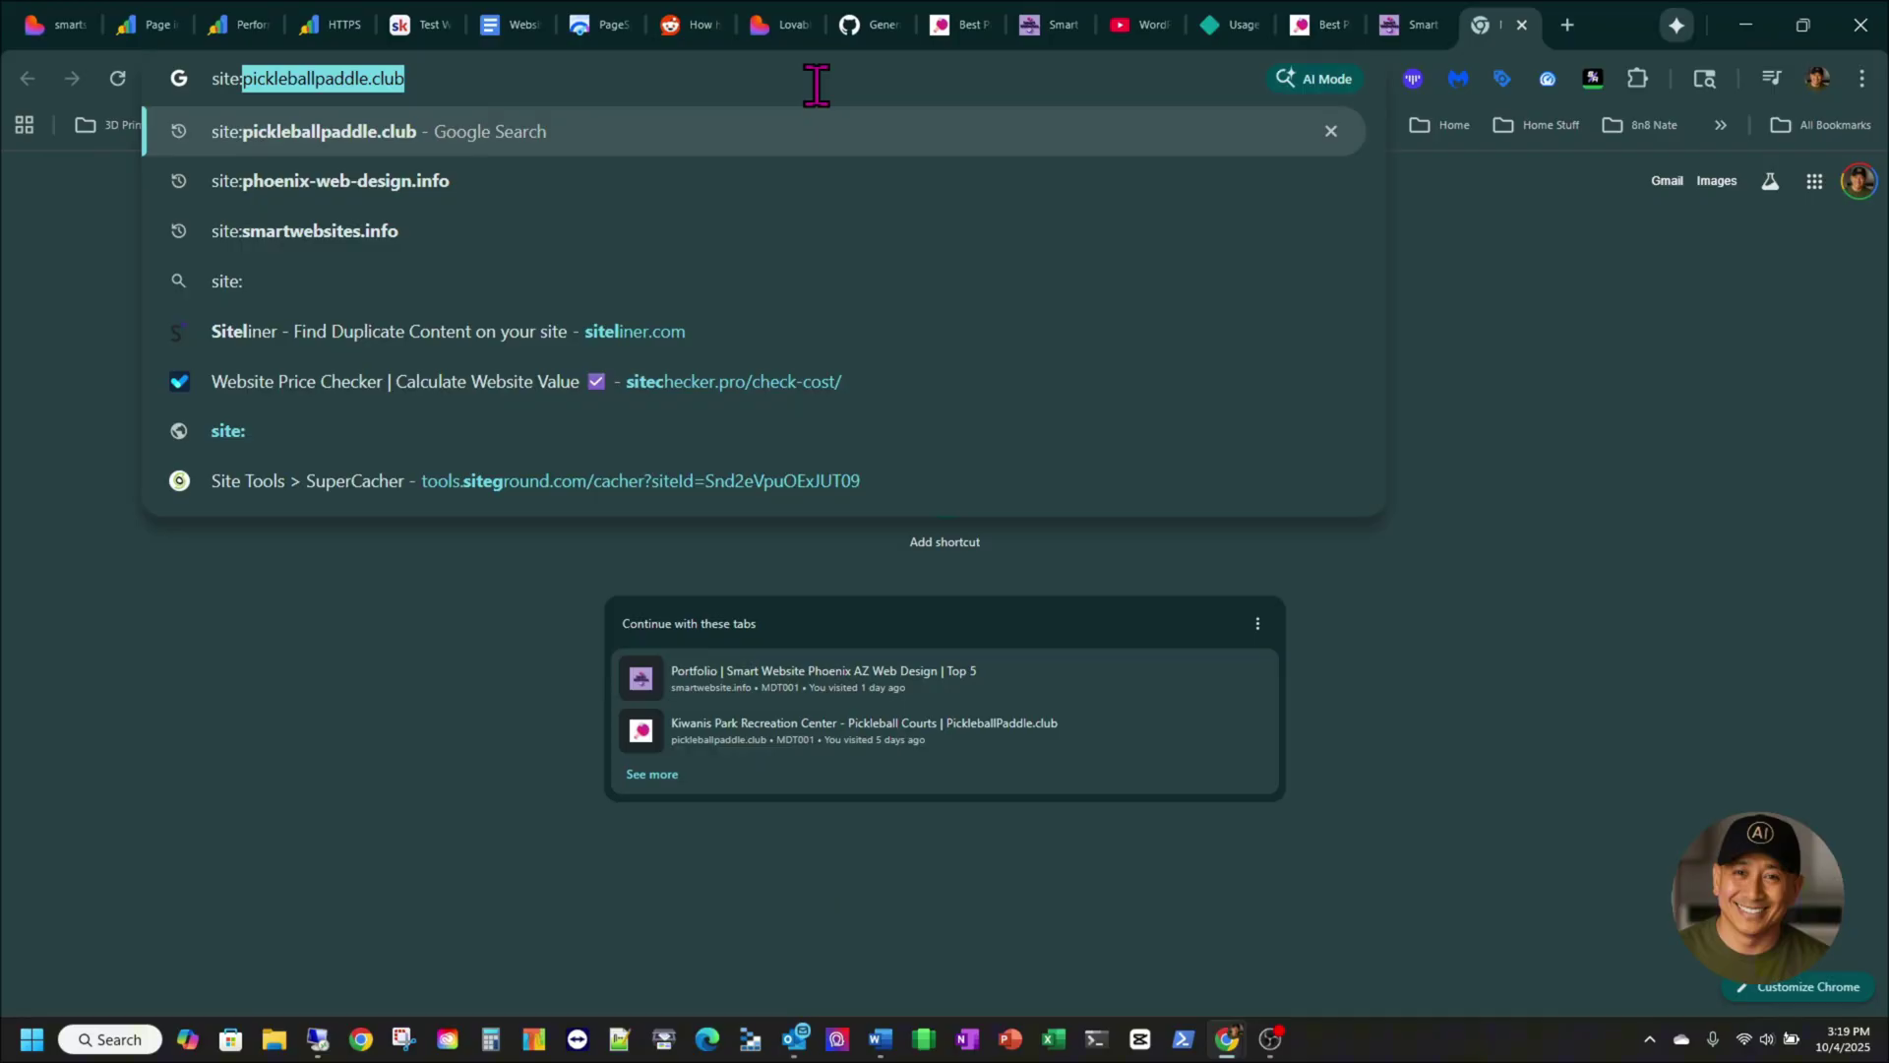
text(pho)
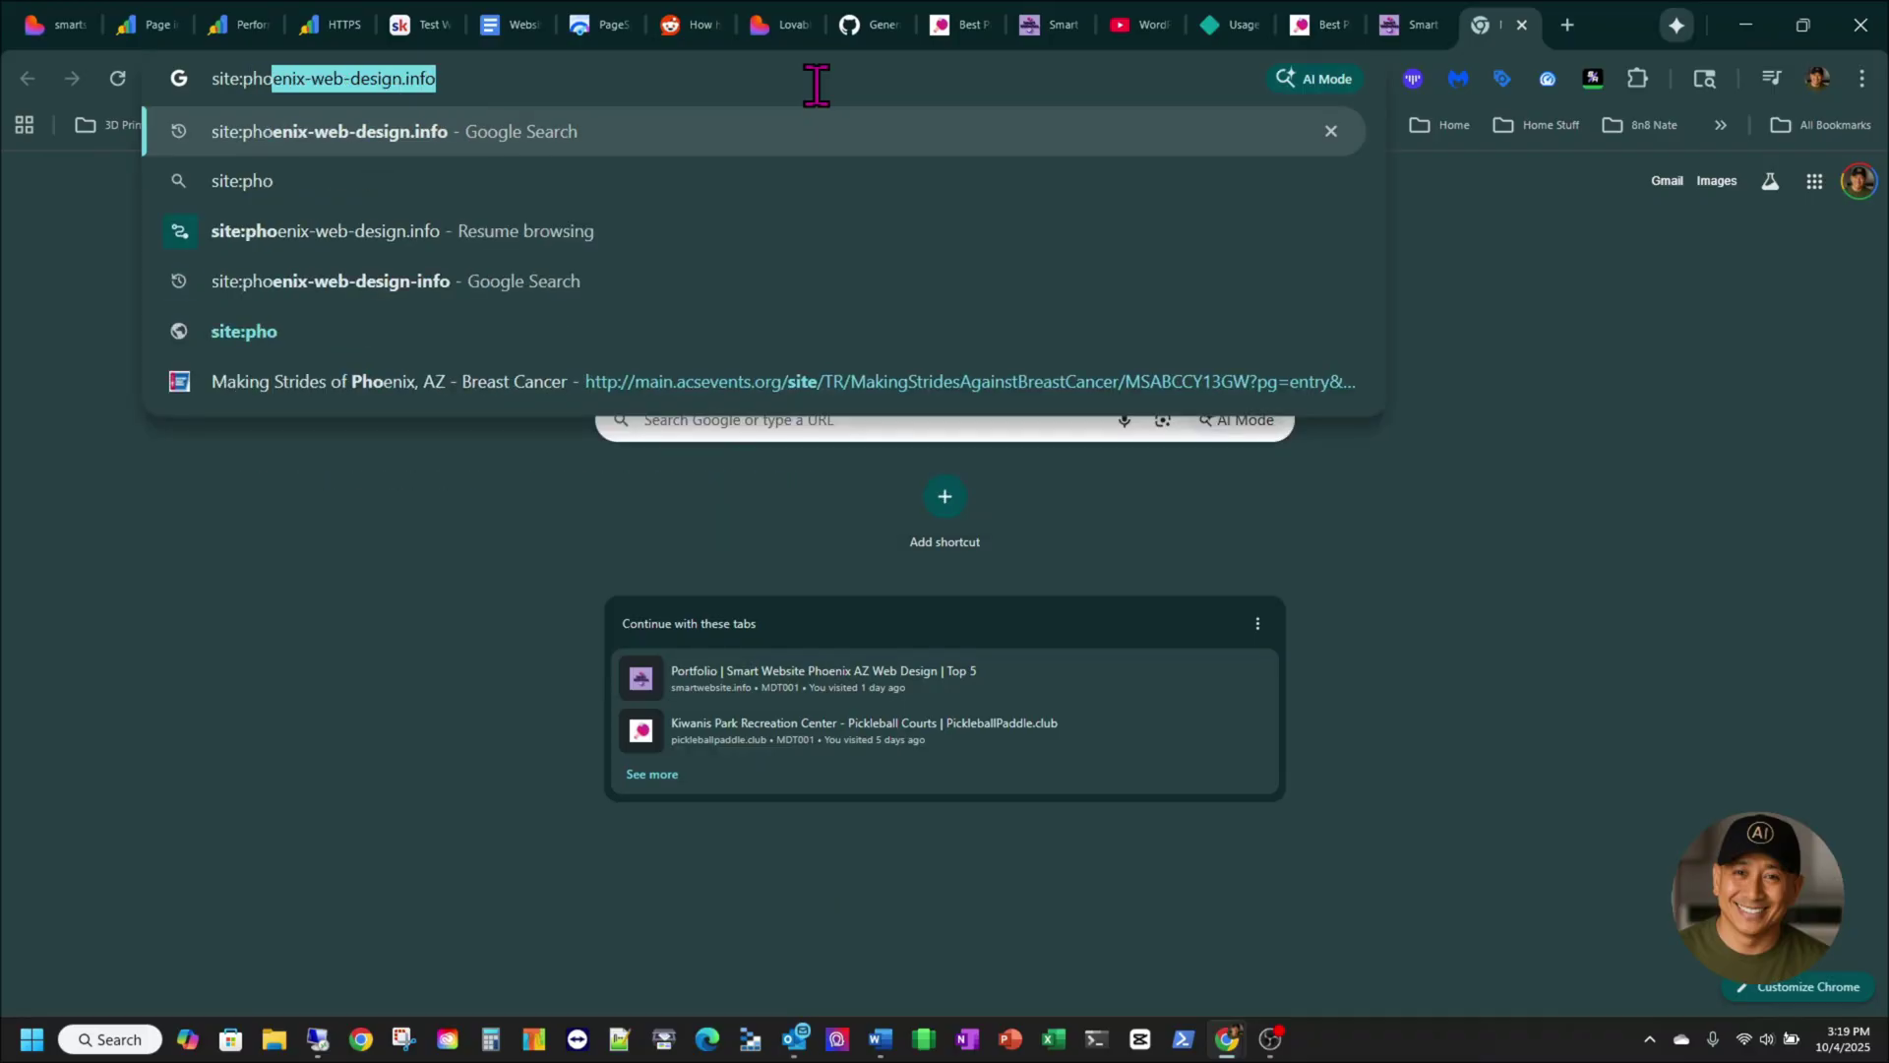
key(Return)
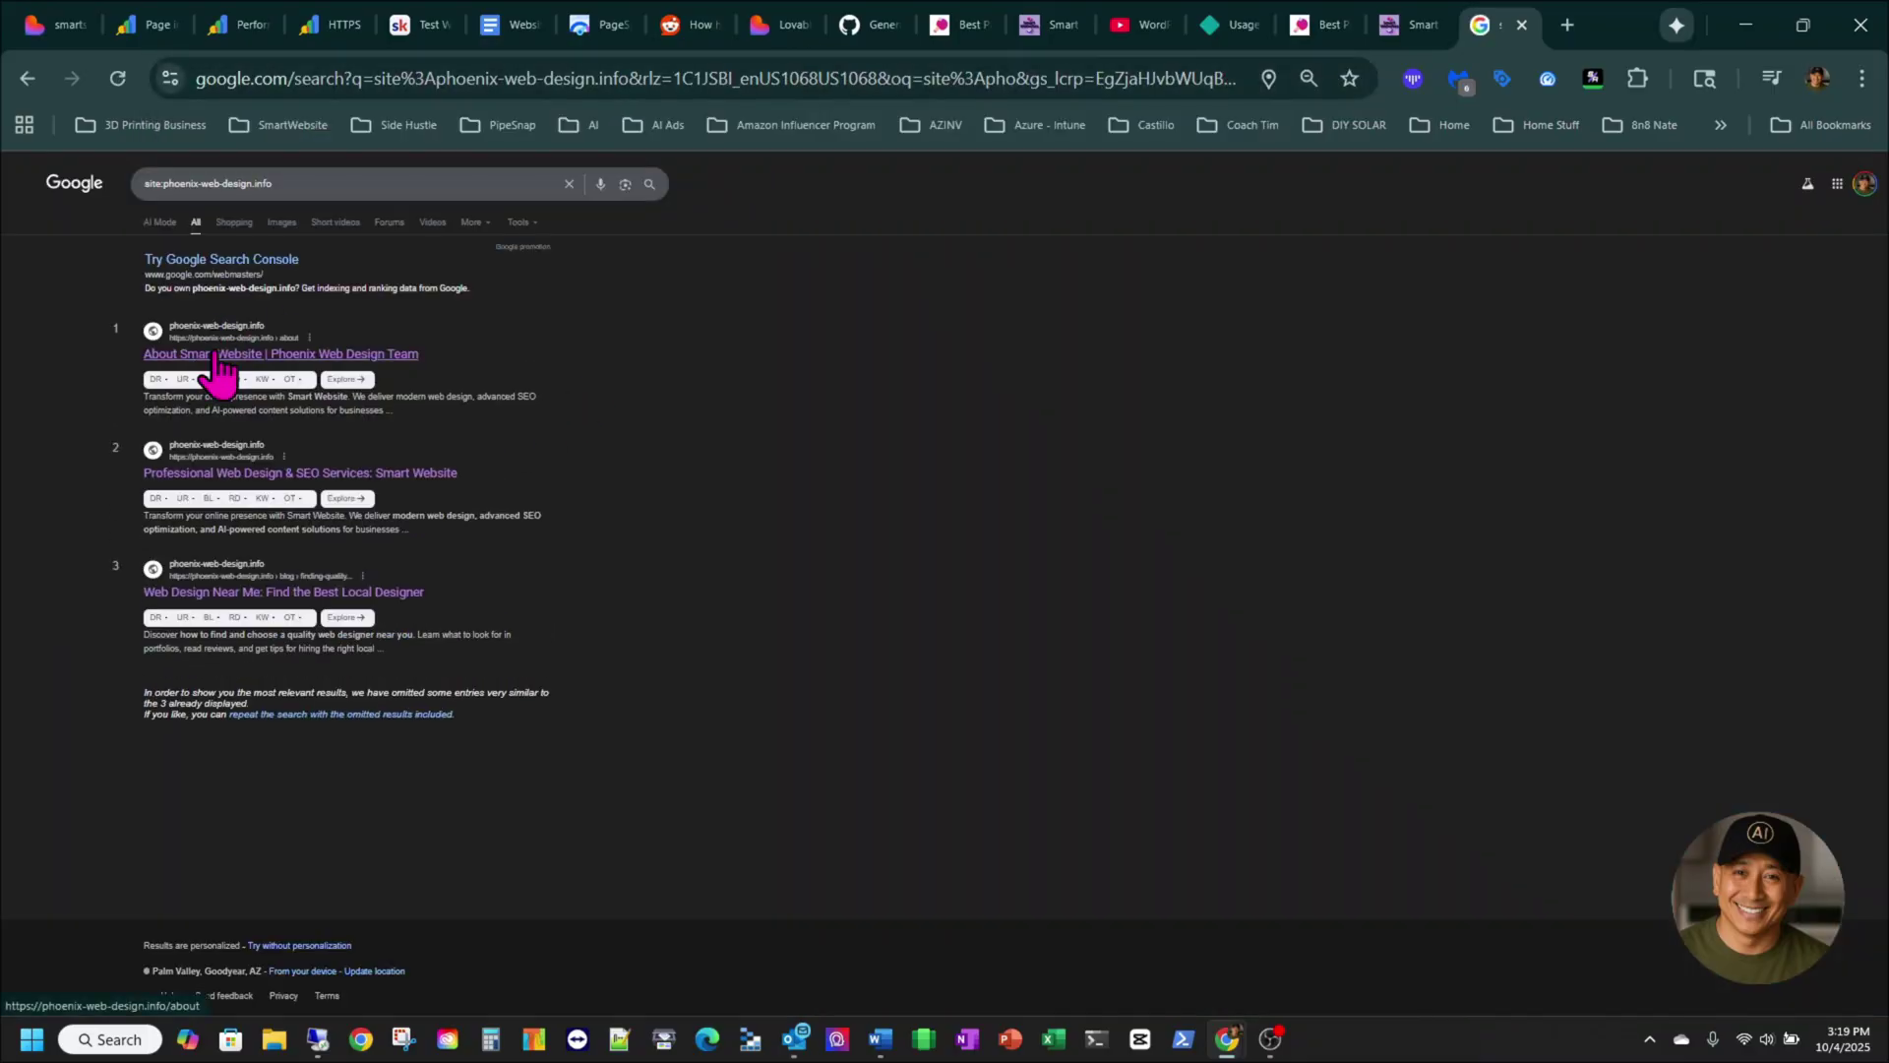
scroll(583, 449, up, 2)
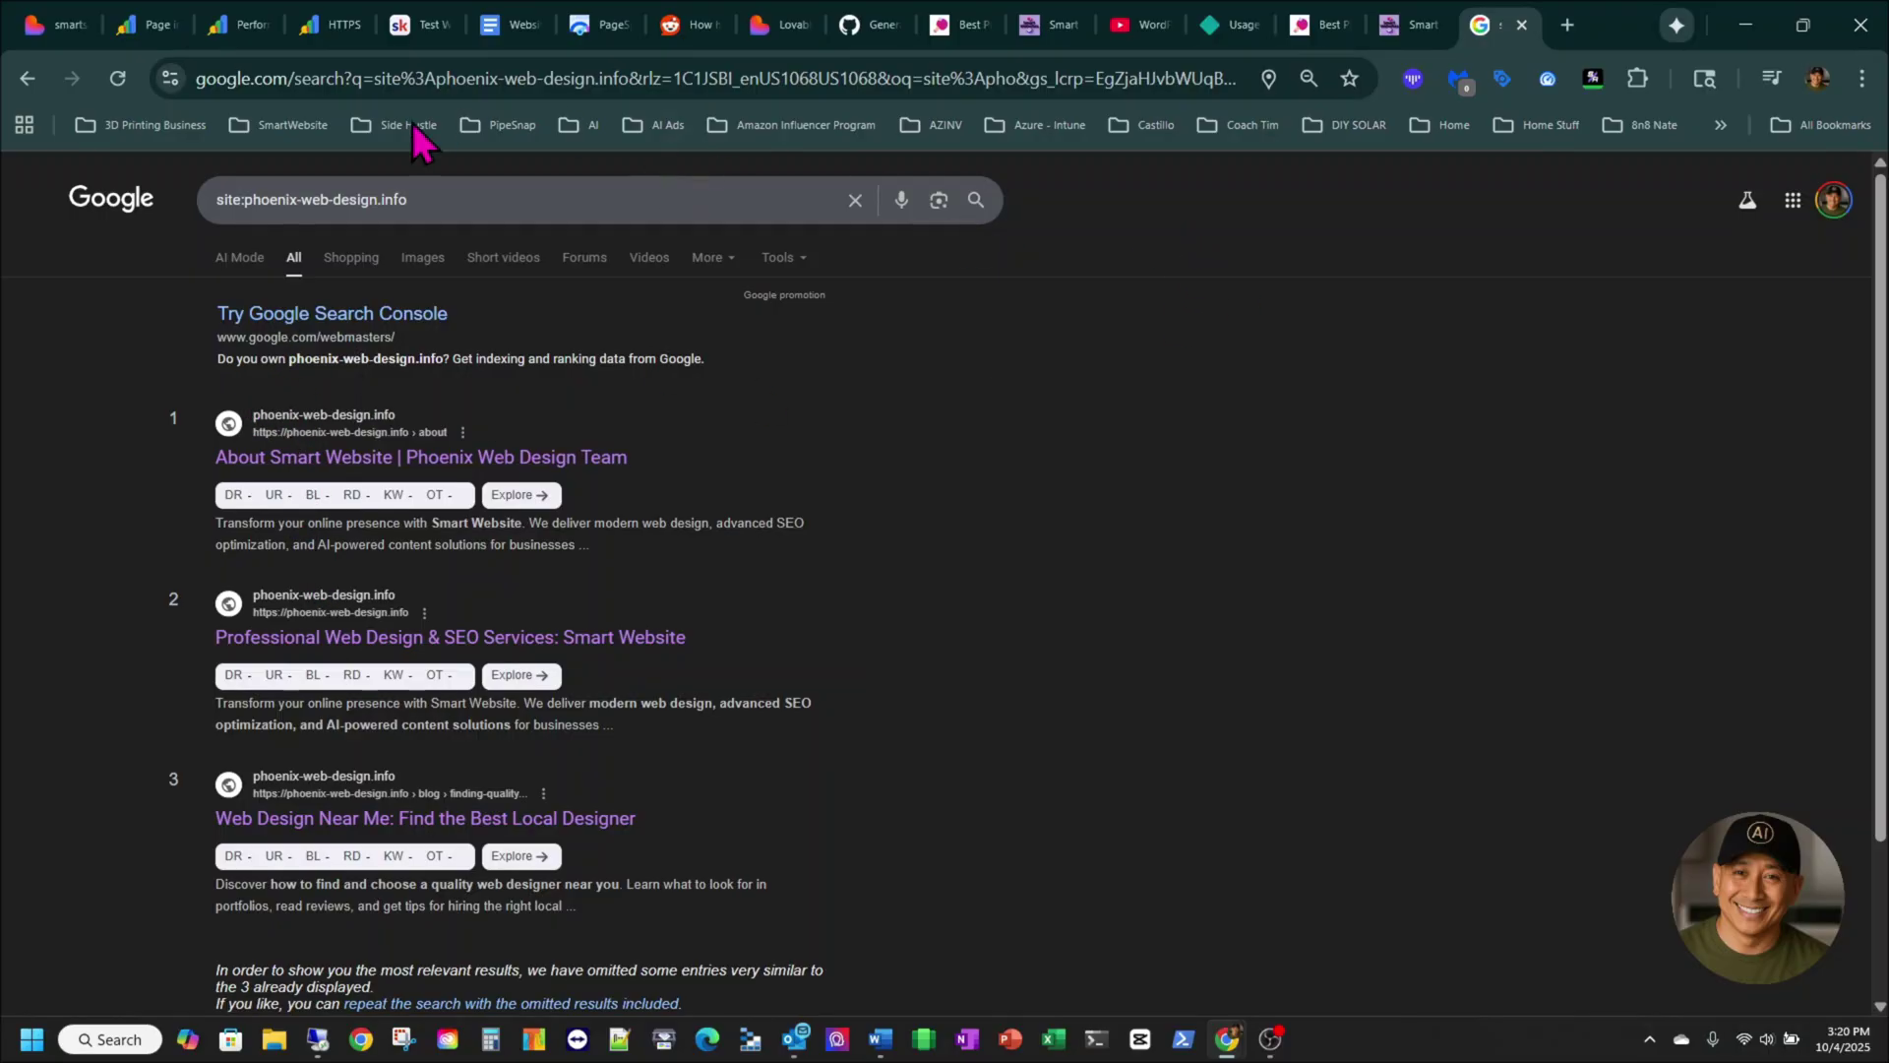
- Compare the Performance, Page indexing and HTTPS reports, then view the live phoenix-web-design.info homepage
click(243, 44)
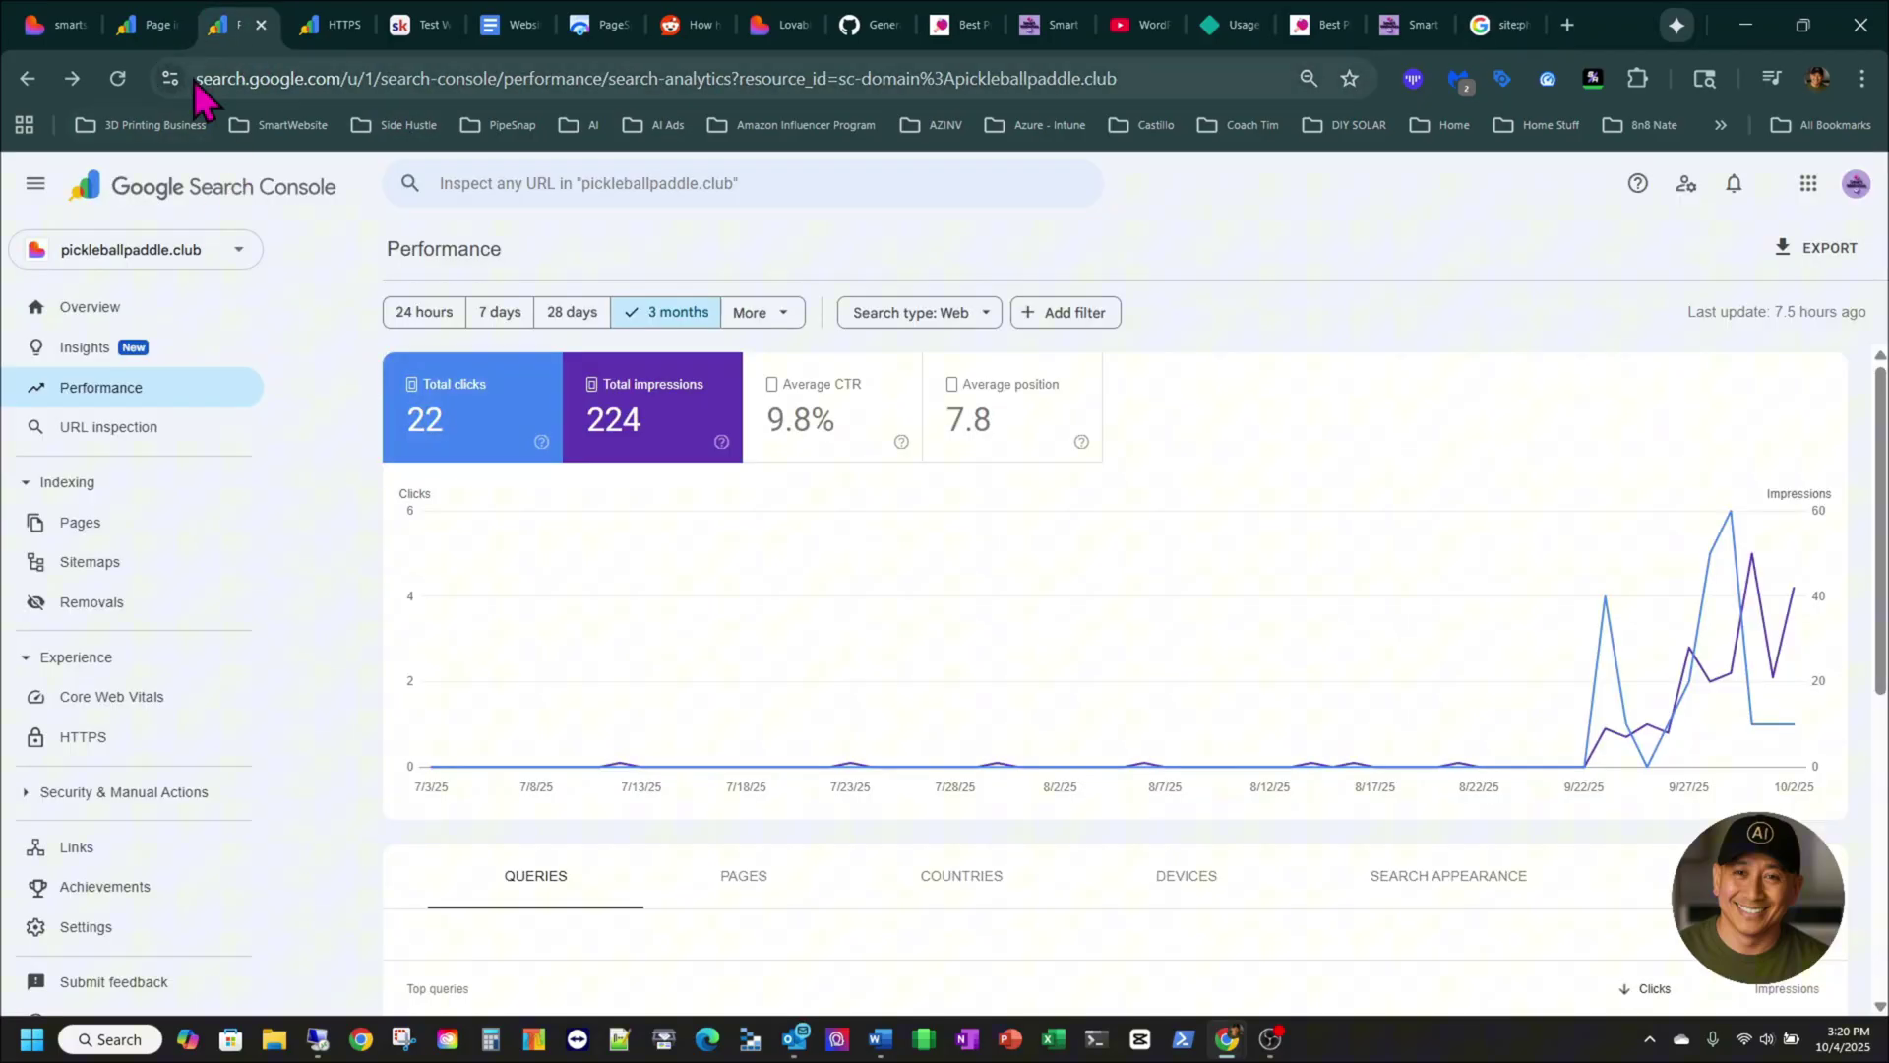
click(168, 35)
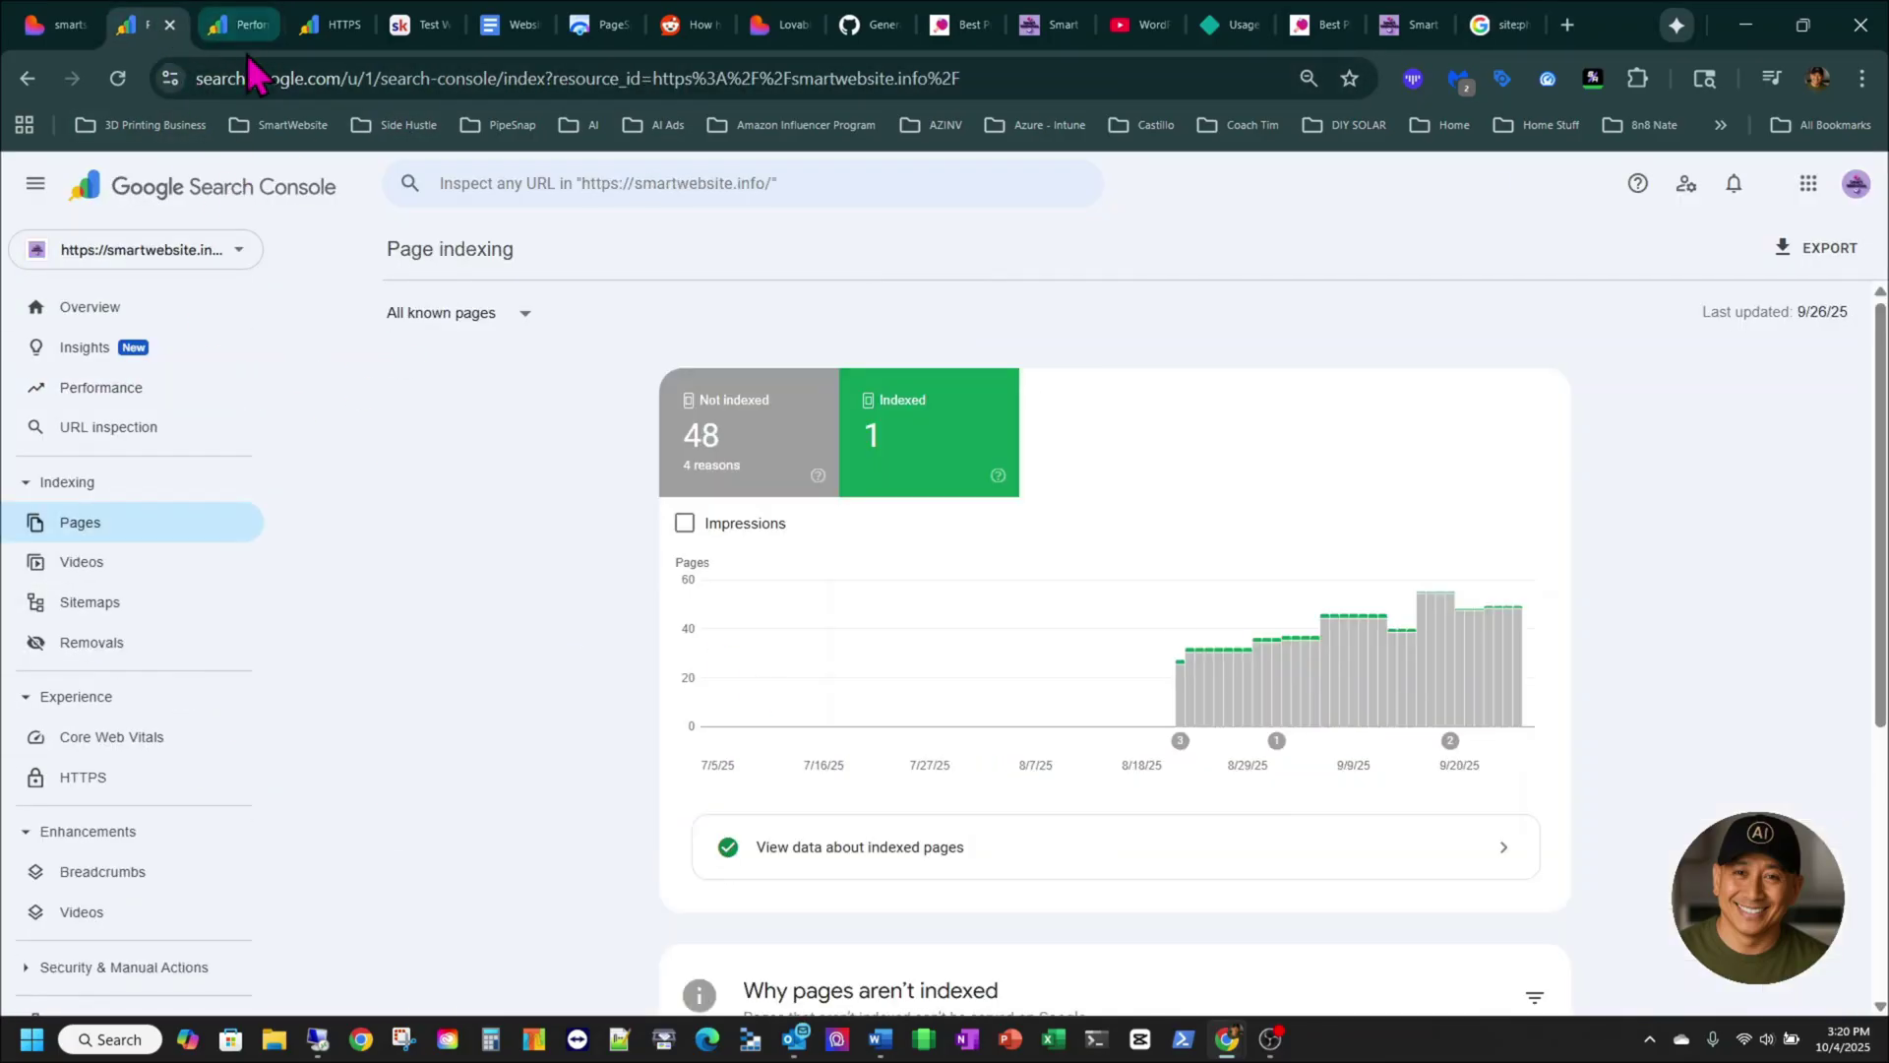
click(317, 42)
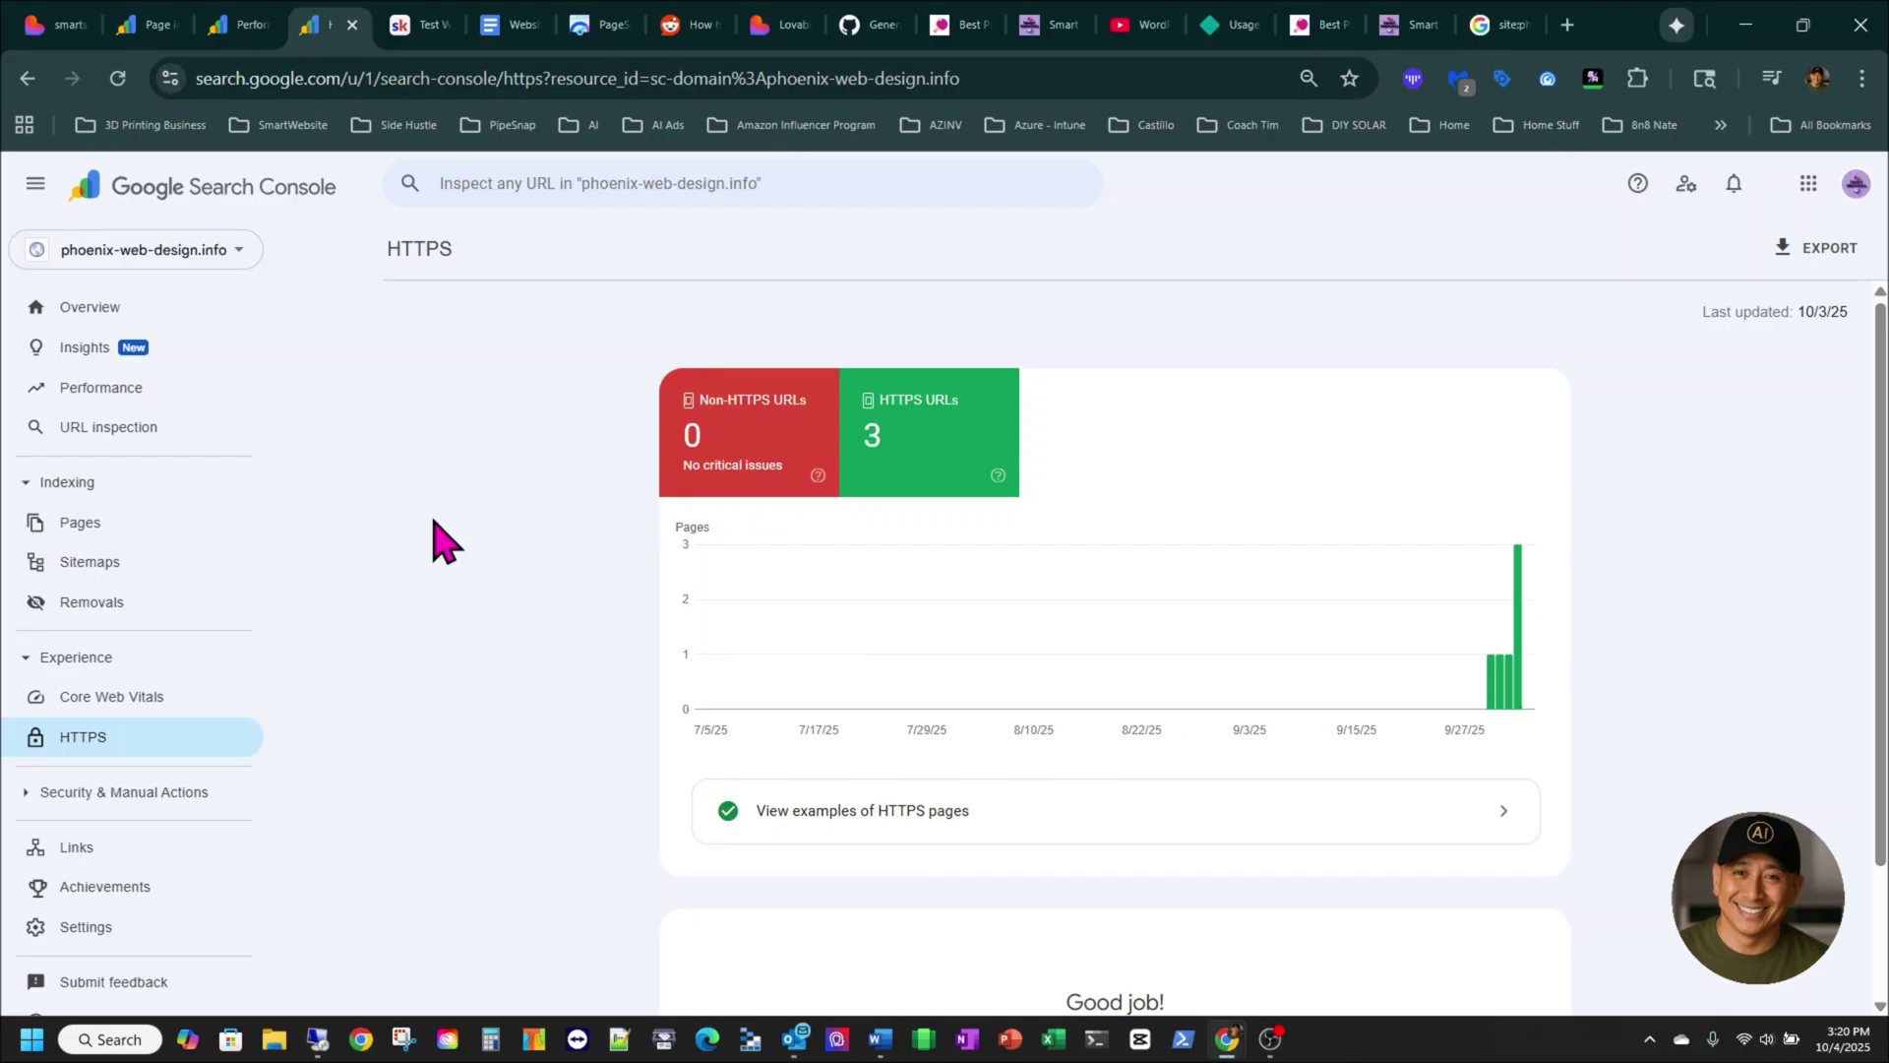
click(257, 59)
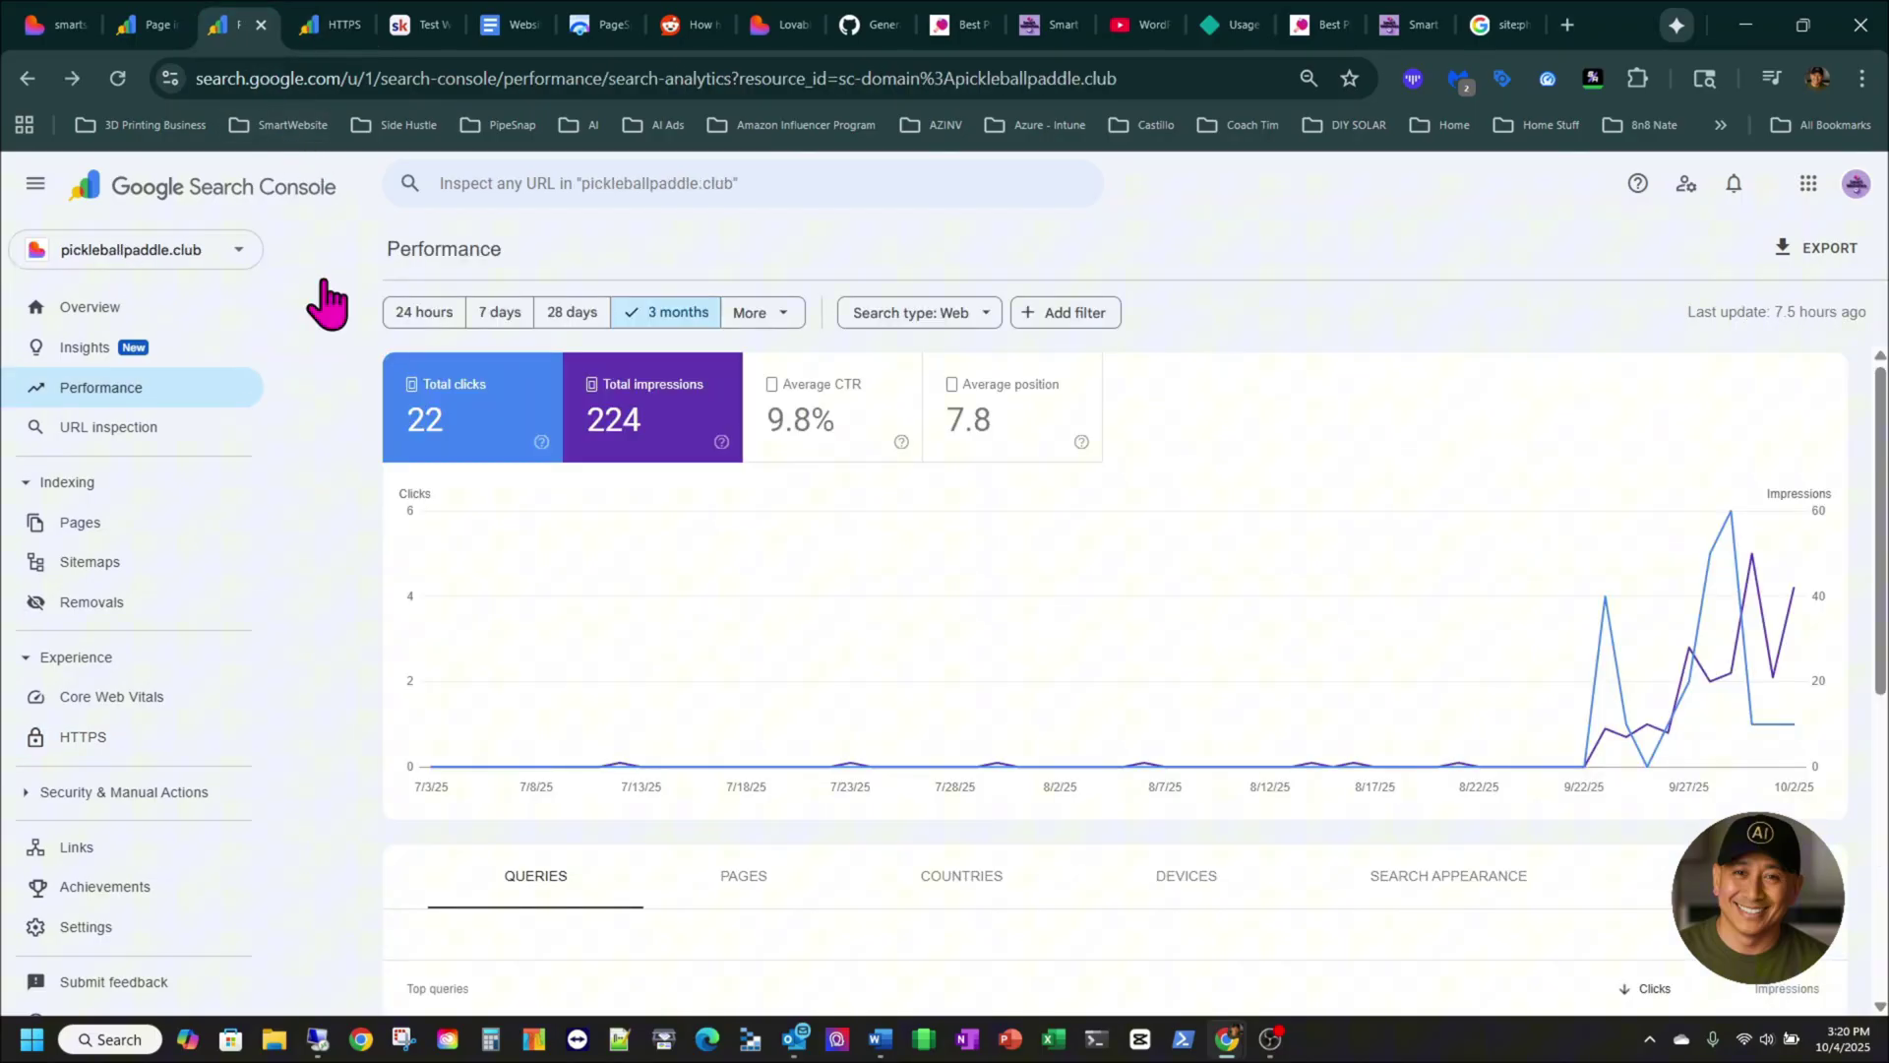
click(1054, 39)
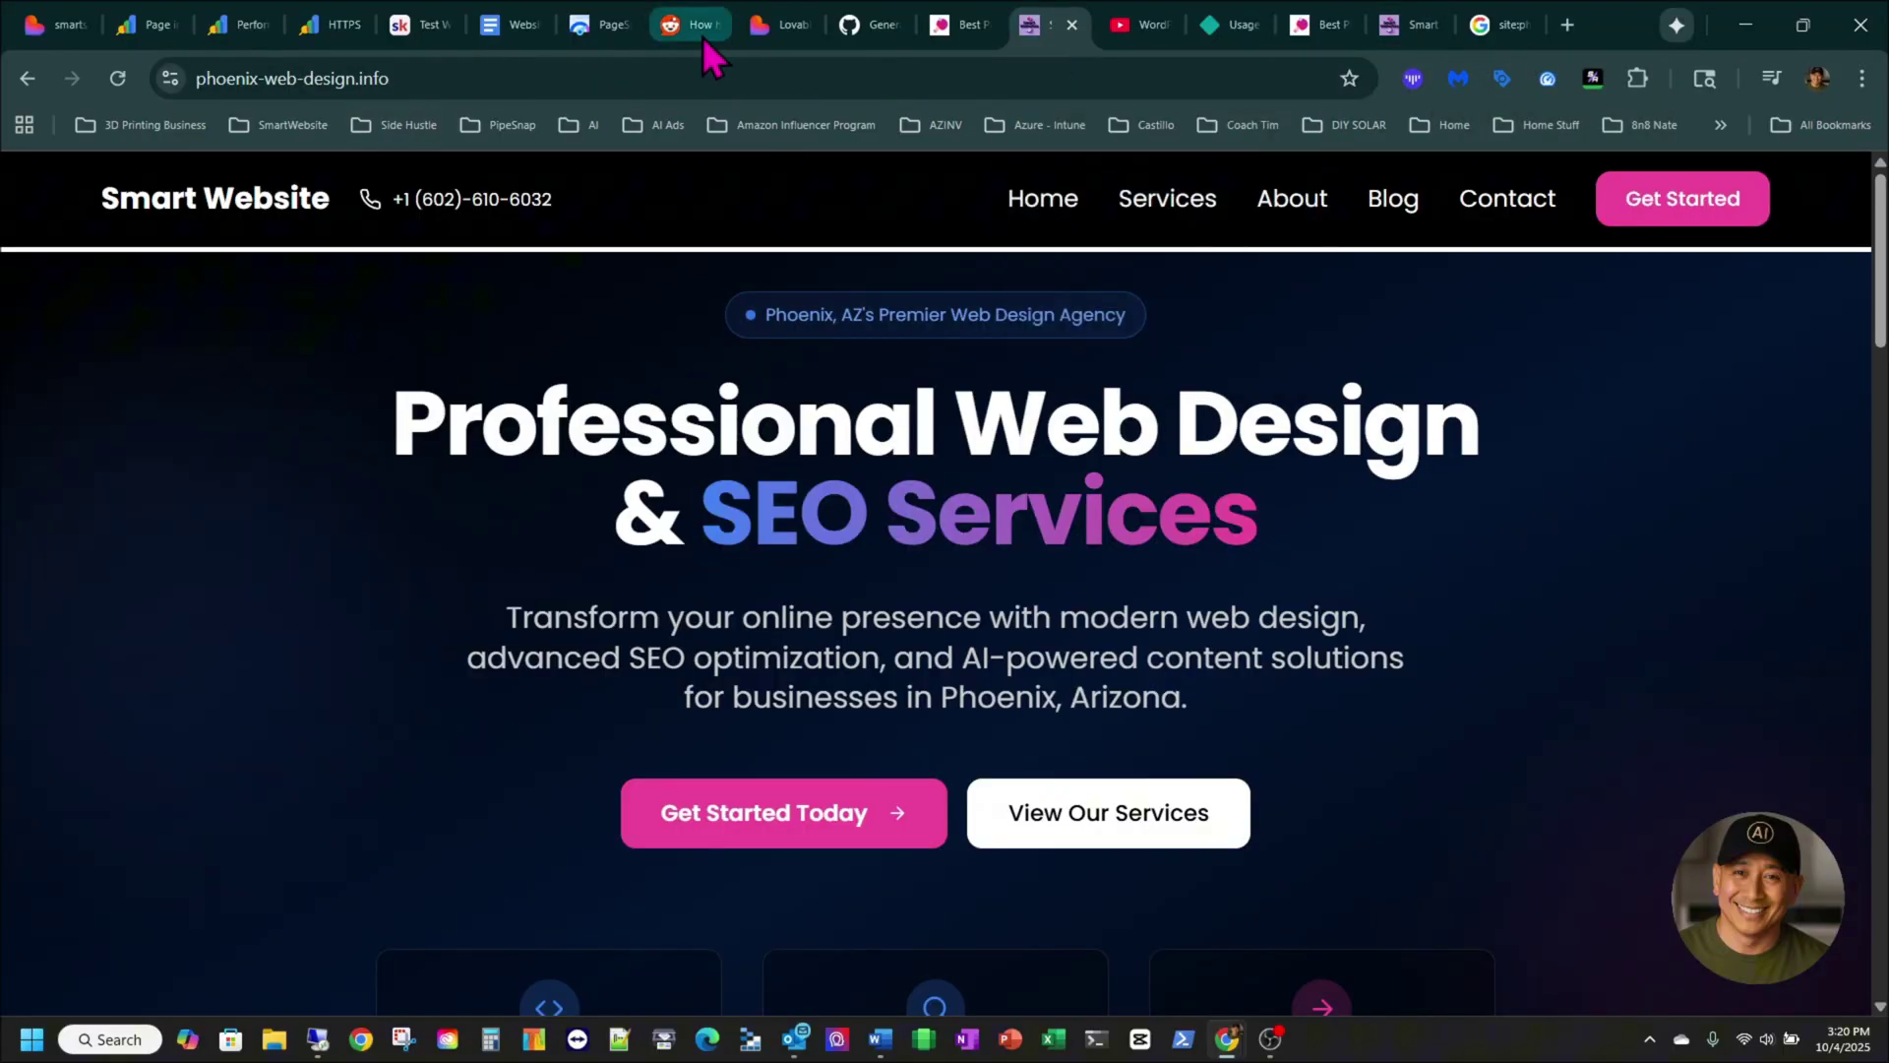
- Open the court-city-connect project and scroll the chat through the seoConfig.ts and SEOWrapper.tsx code
click(766, 41)
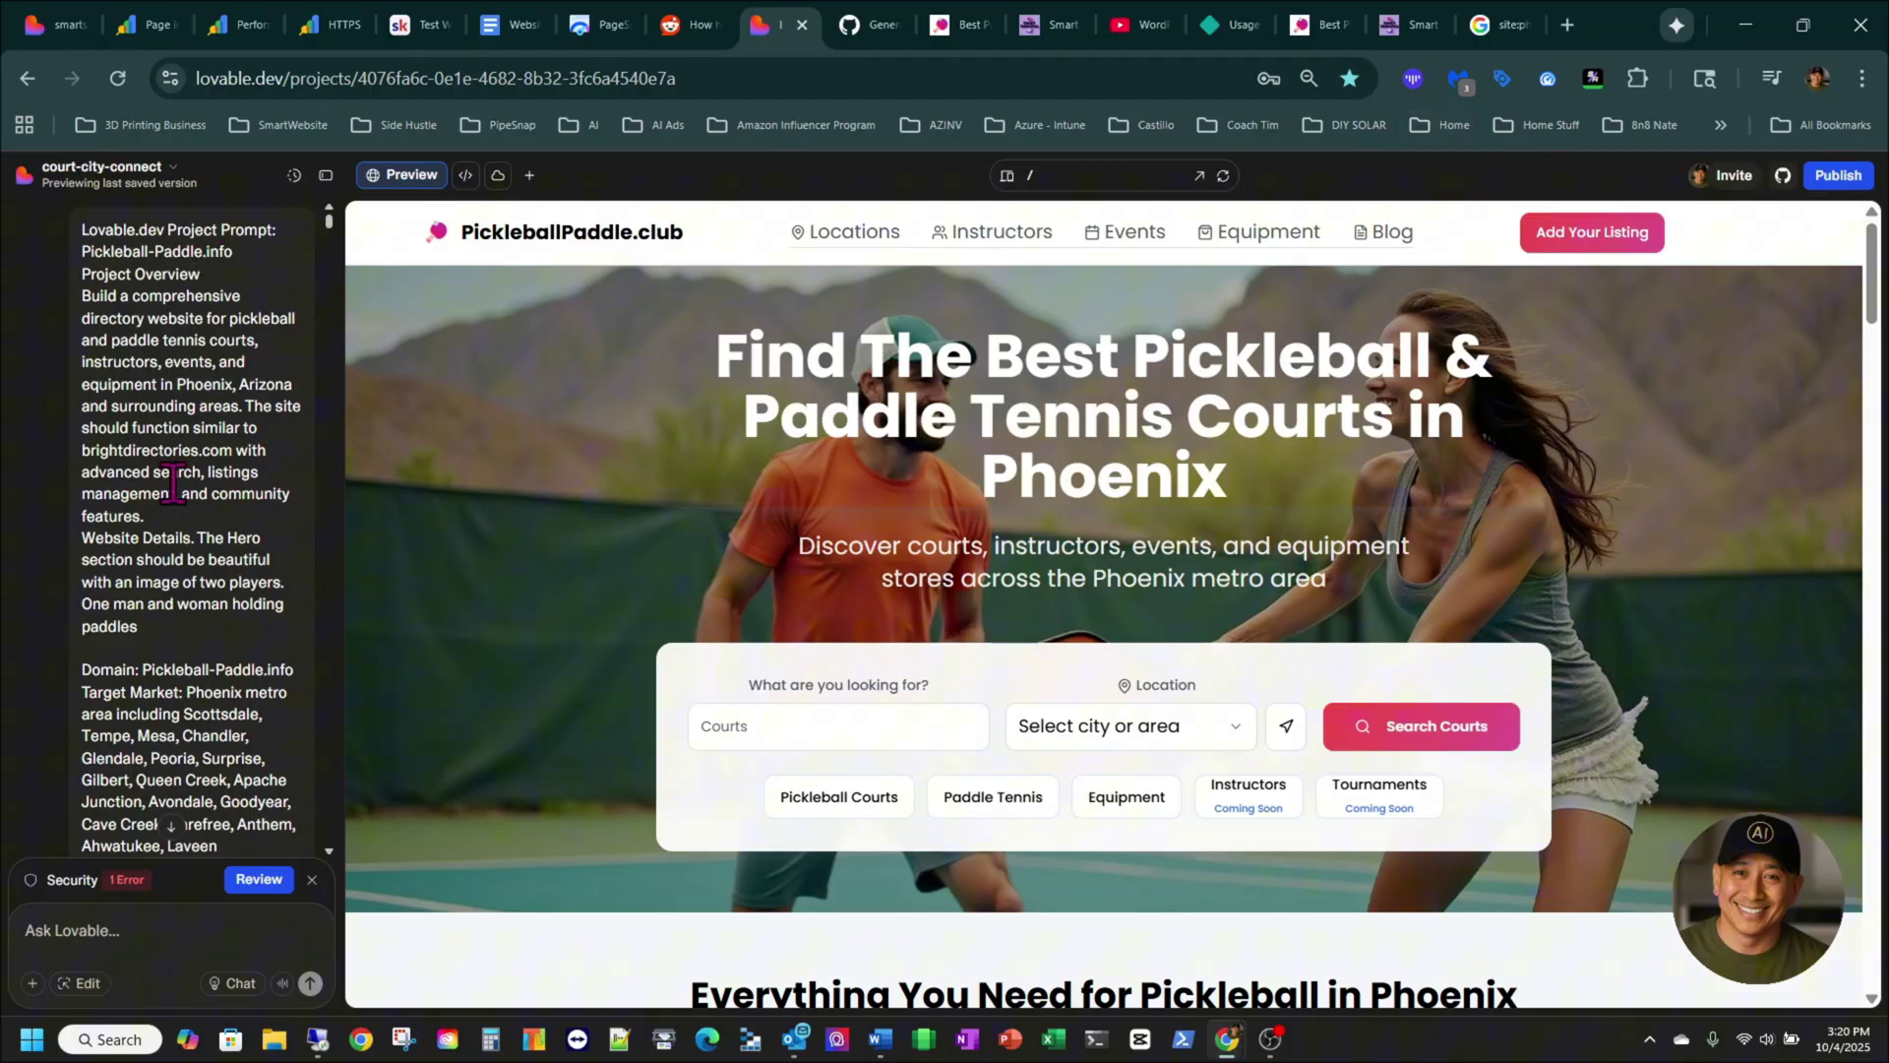
mouse_move(330, 225)
mouse_down()
mouse_move(326, 269)
mouse_move(322, 244)
mouse_up()
scroll(281, 419, up, 3)
scroll(282, 419, up, 10)
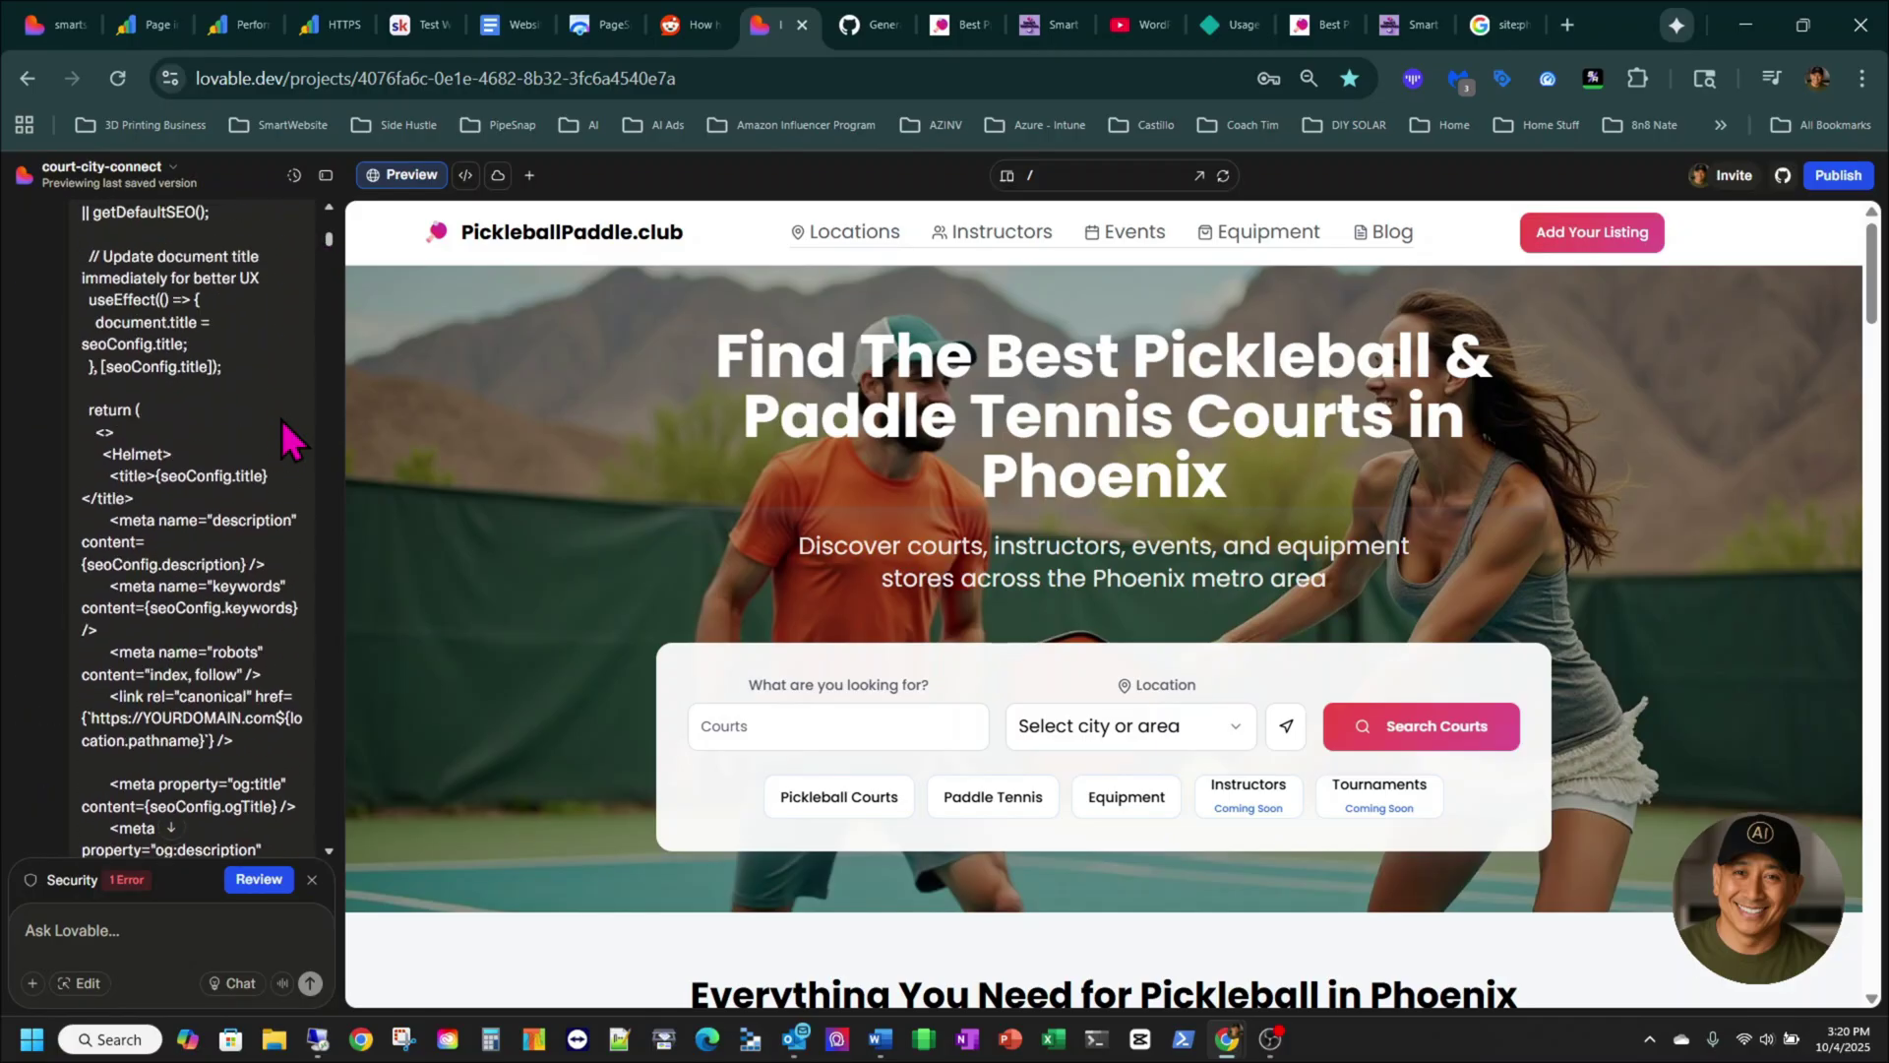
scroll(282, 433, up, 10)
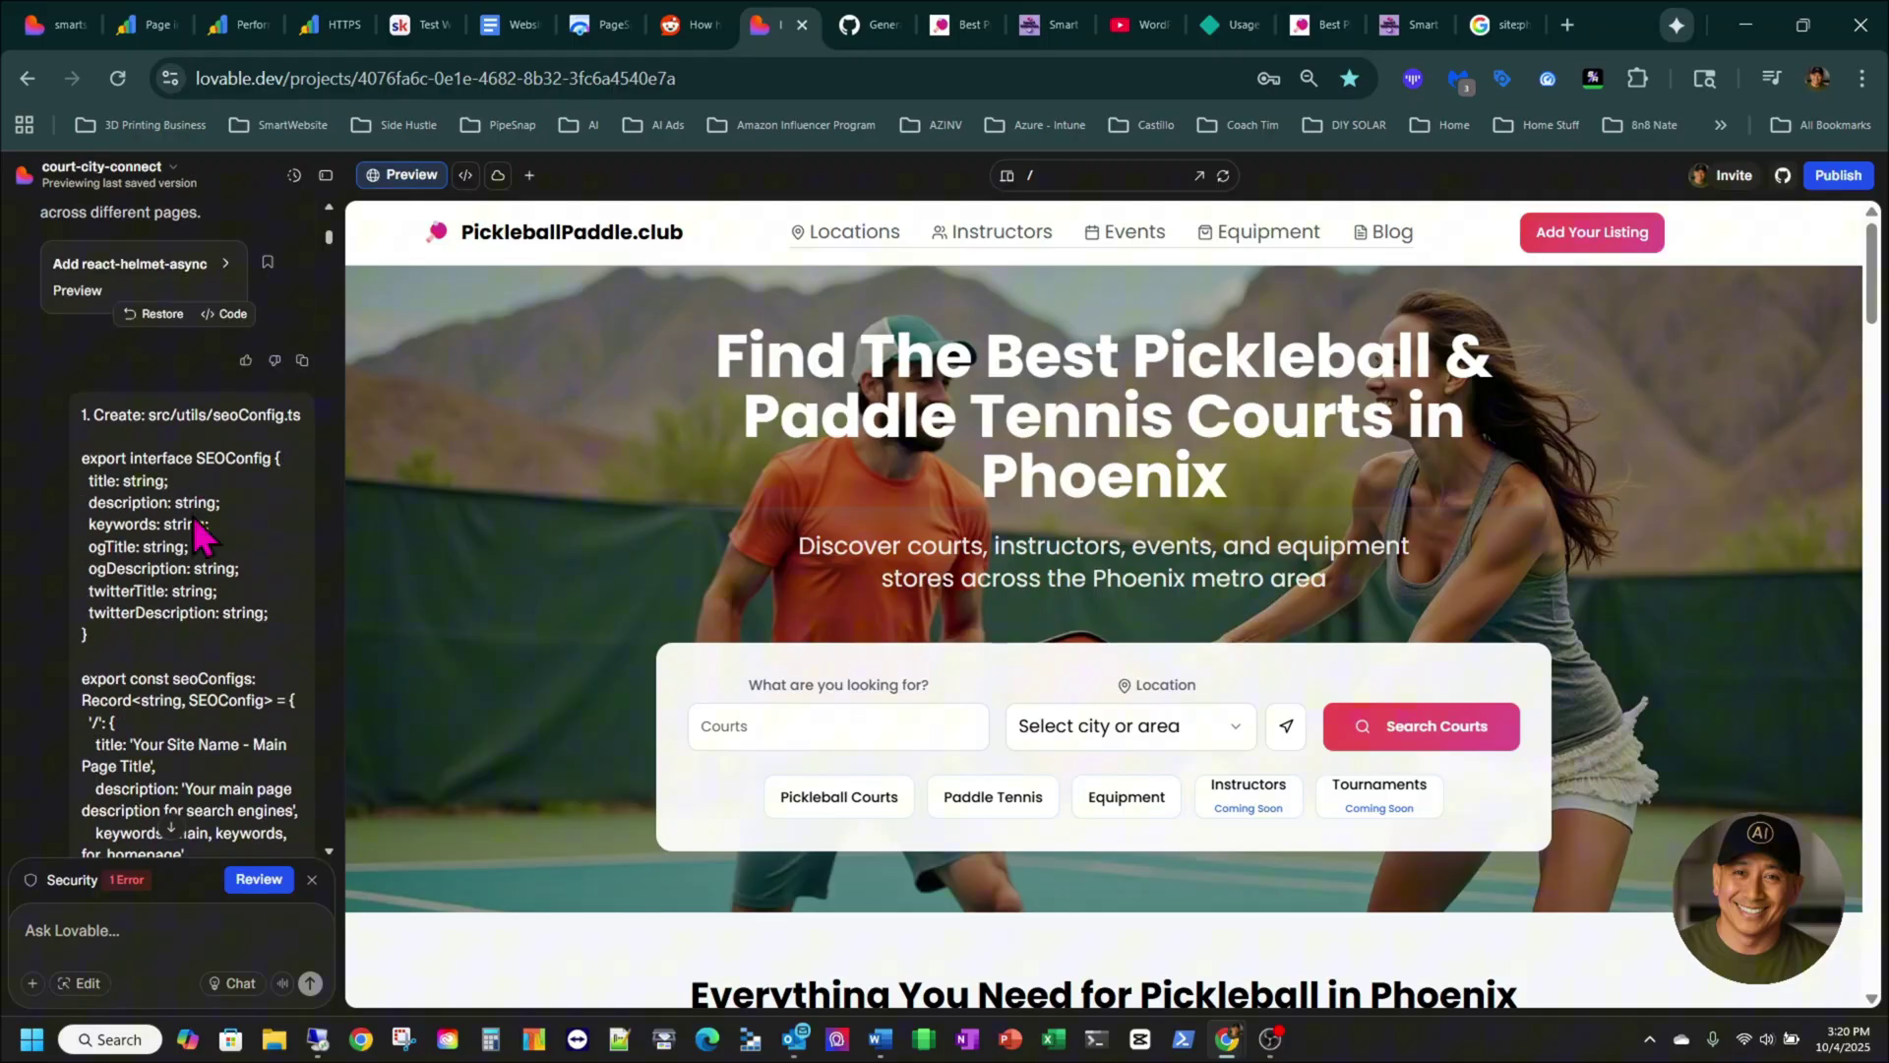
scroll(180, 601, down, 10)
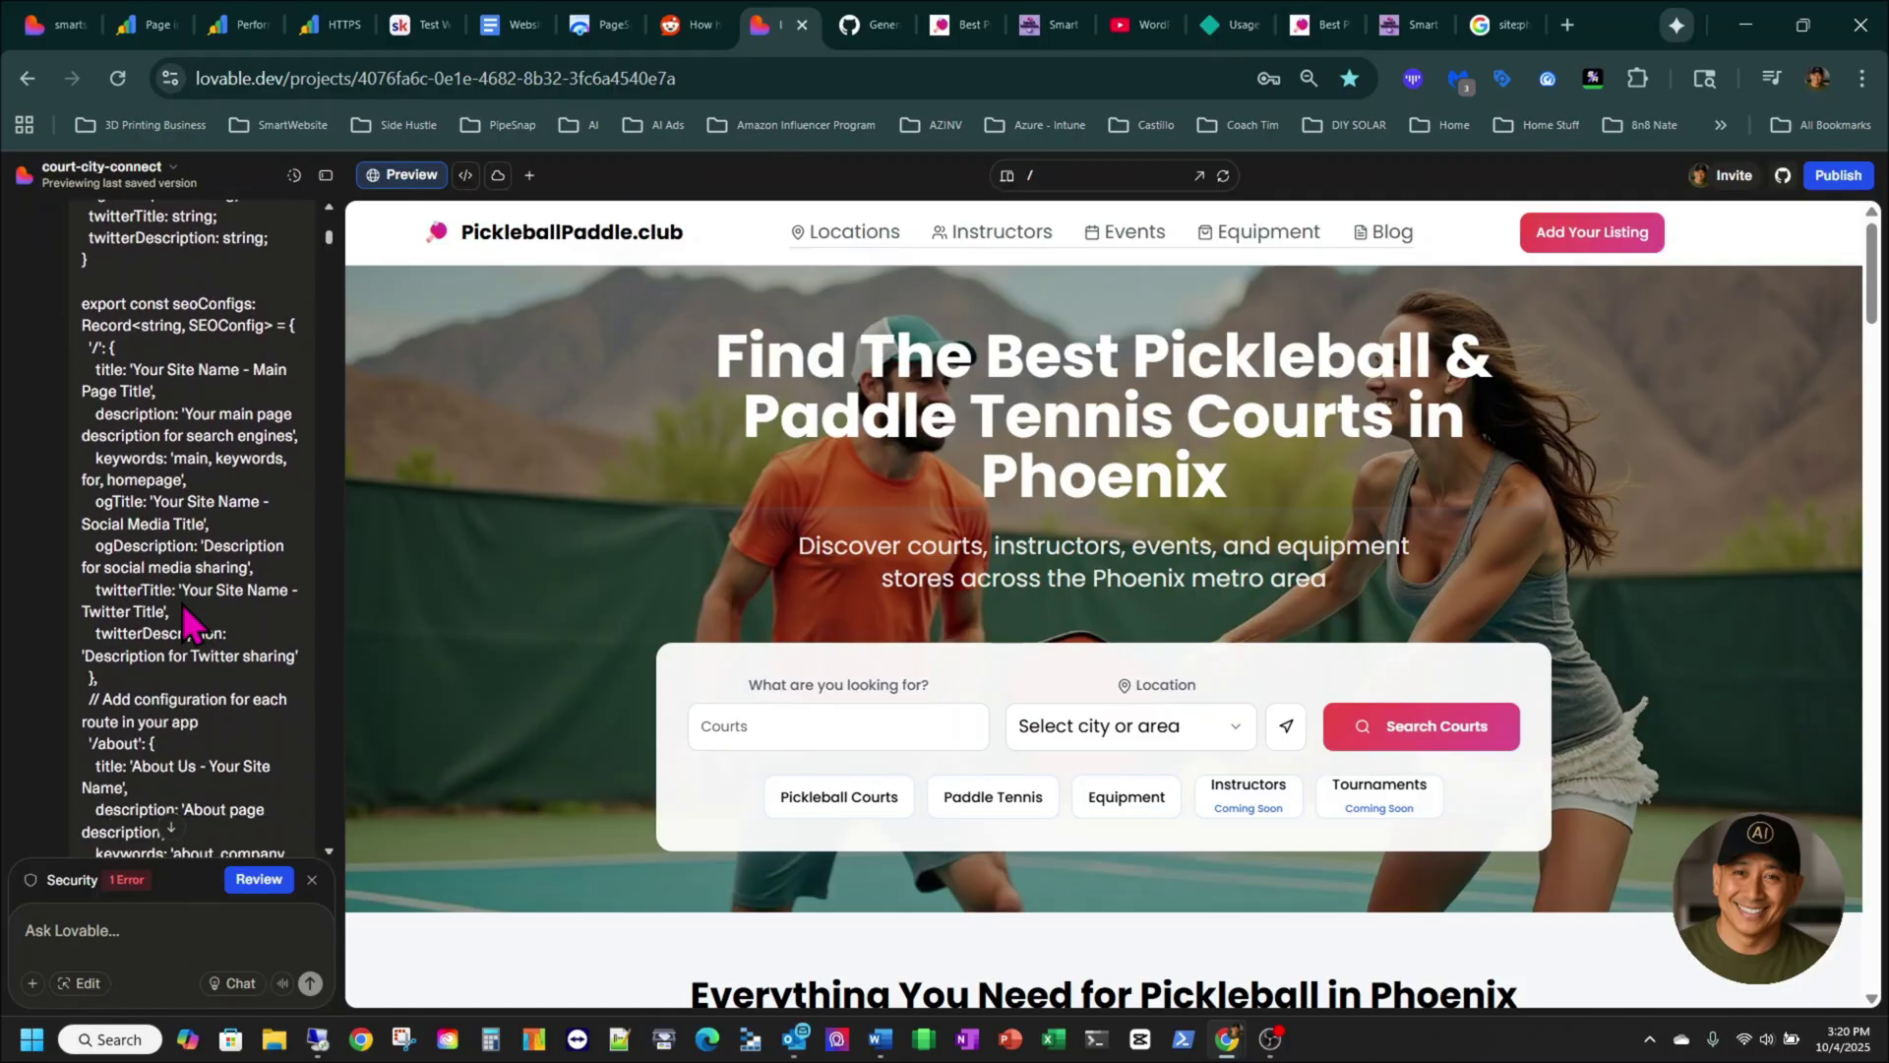
scroll(180, 601, up, 6)
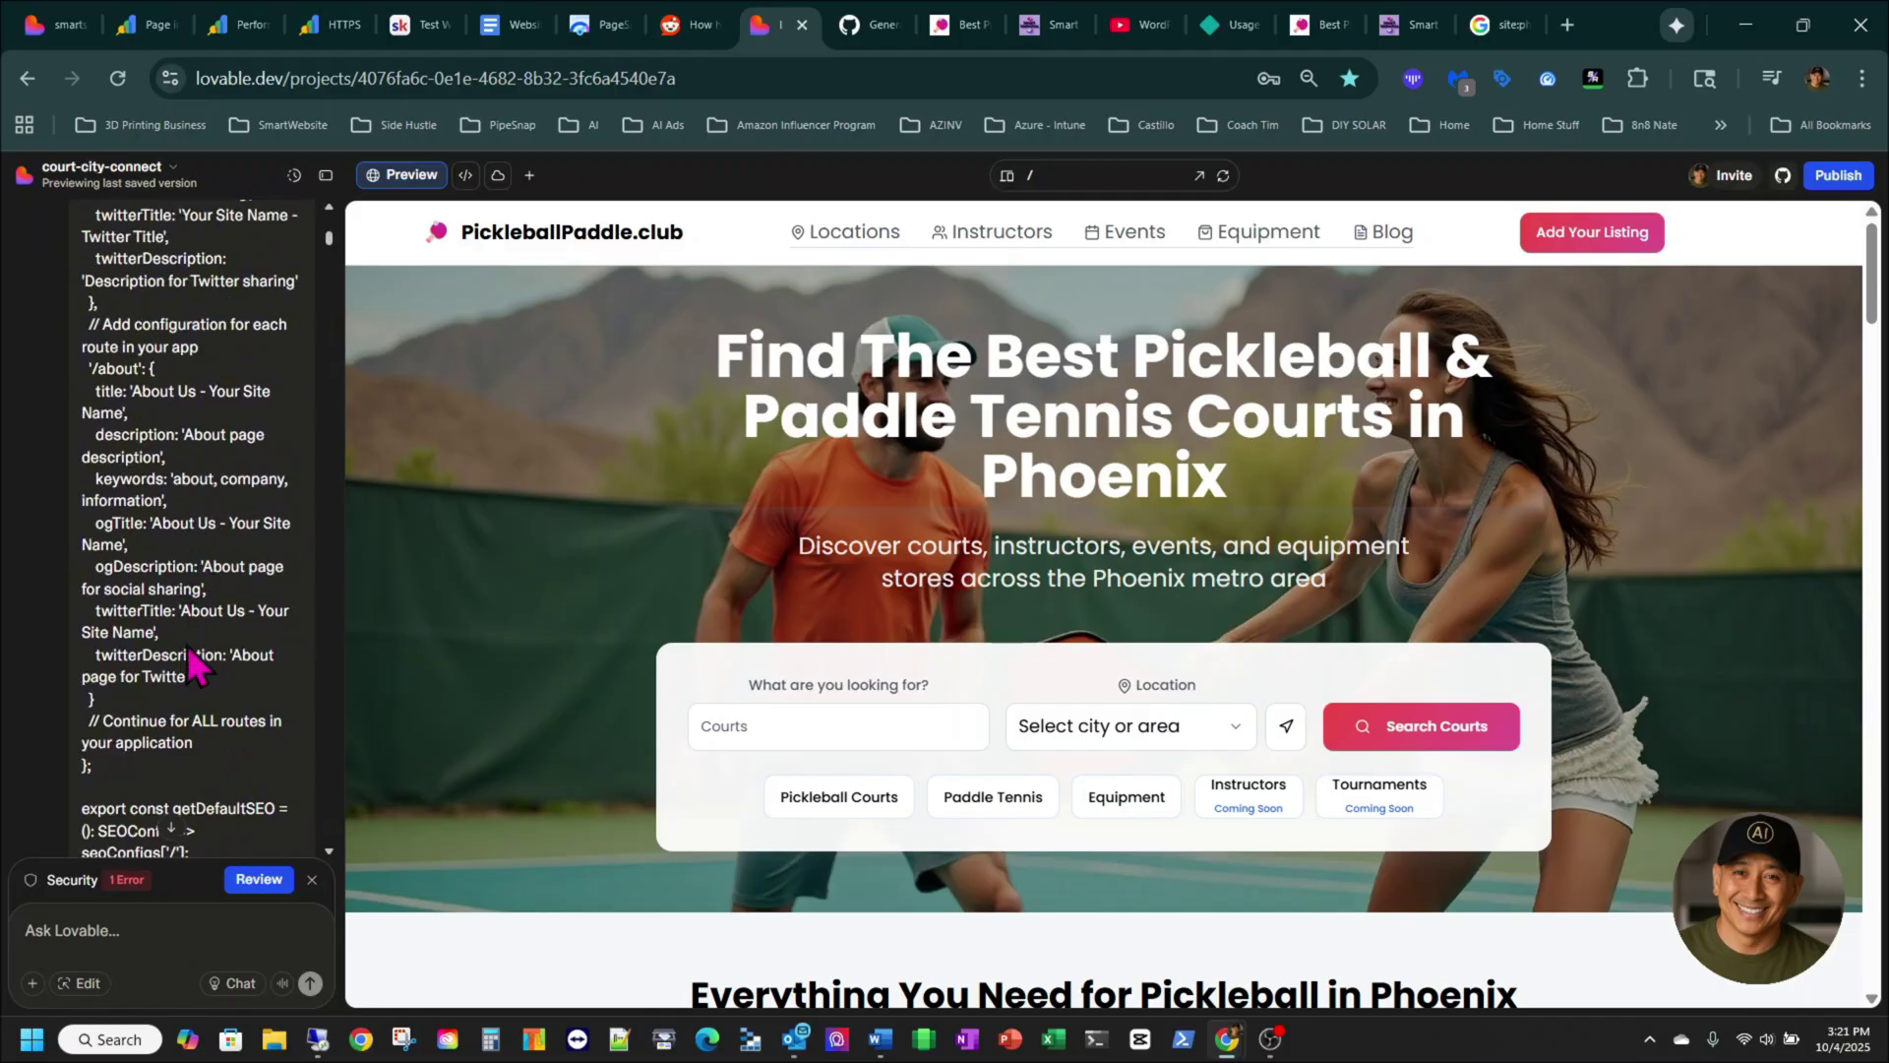
scroll(175, 696, down, 1)
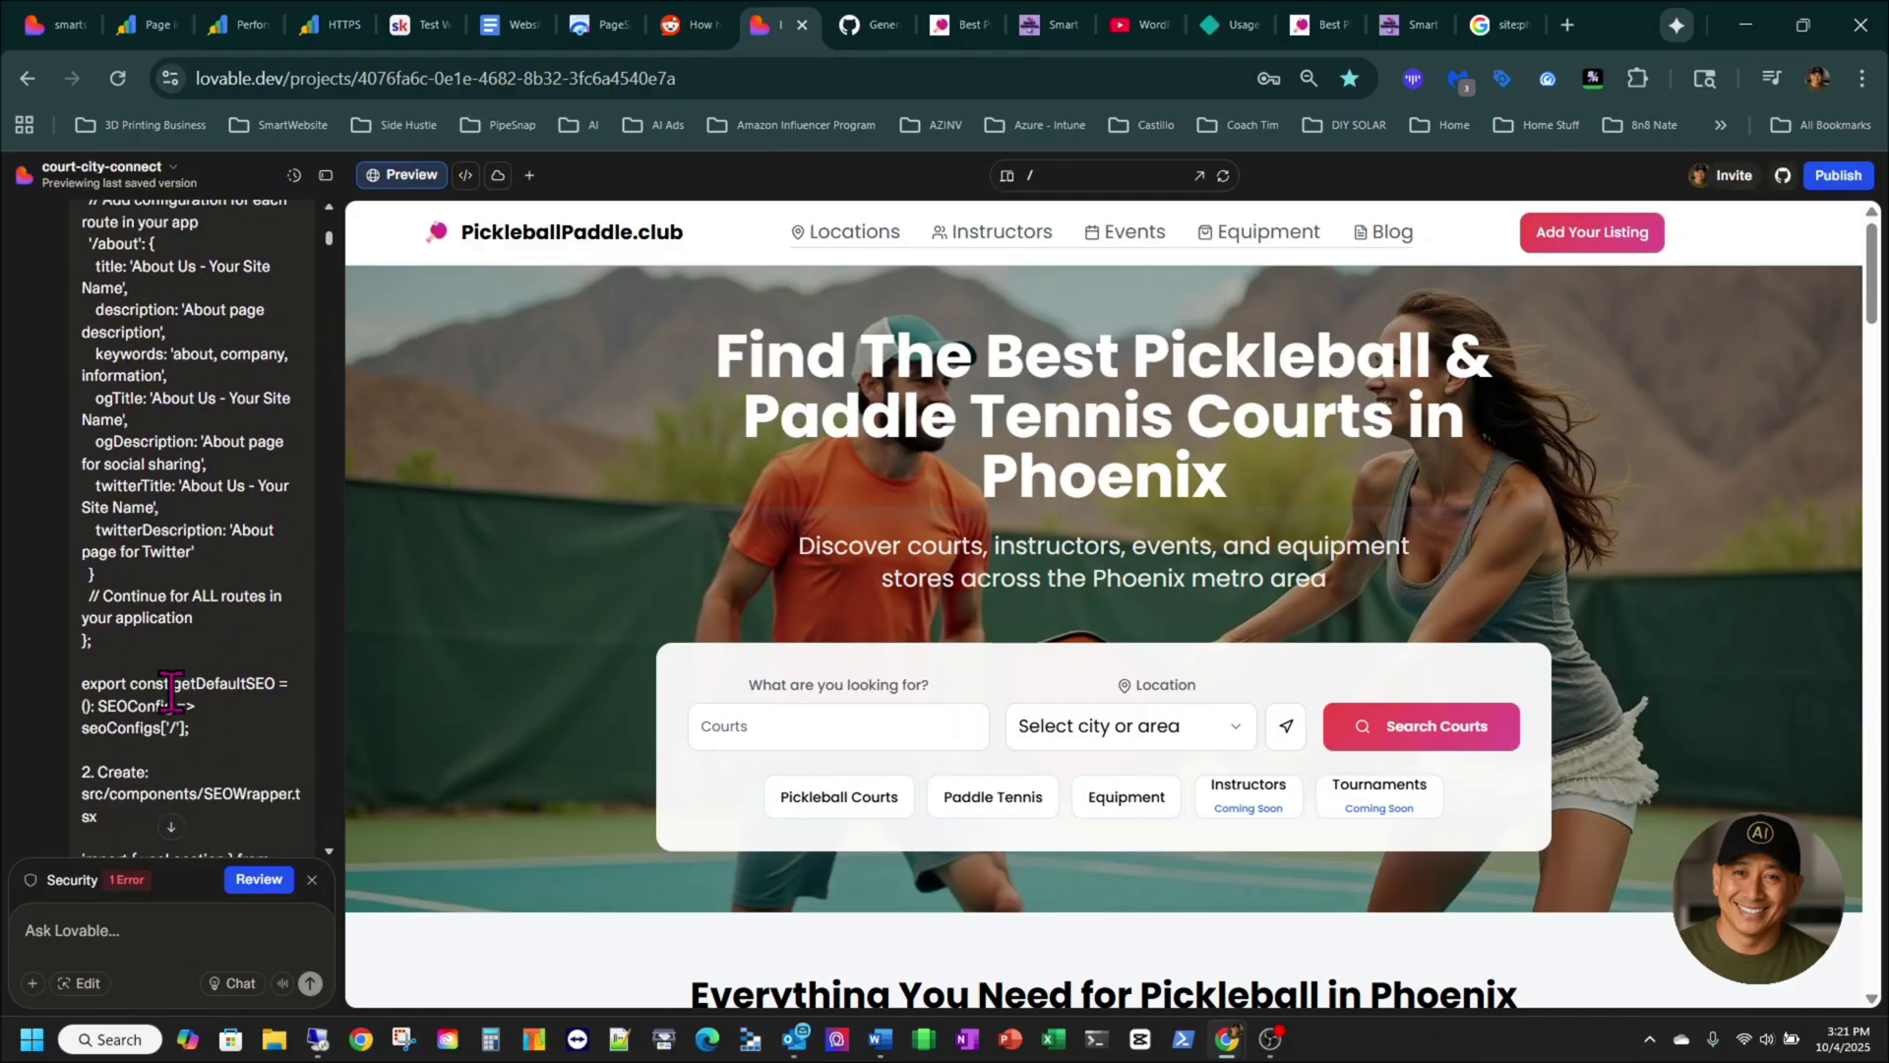
scroll(172, 694, down, 1)
scroll(177, 700, up, 4)
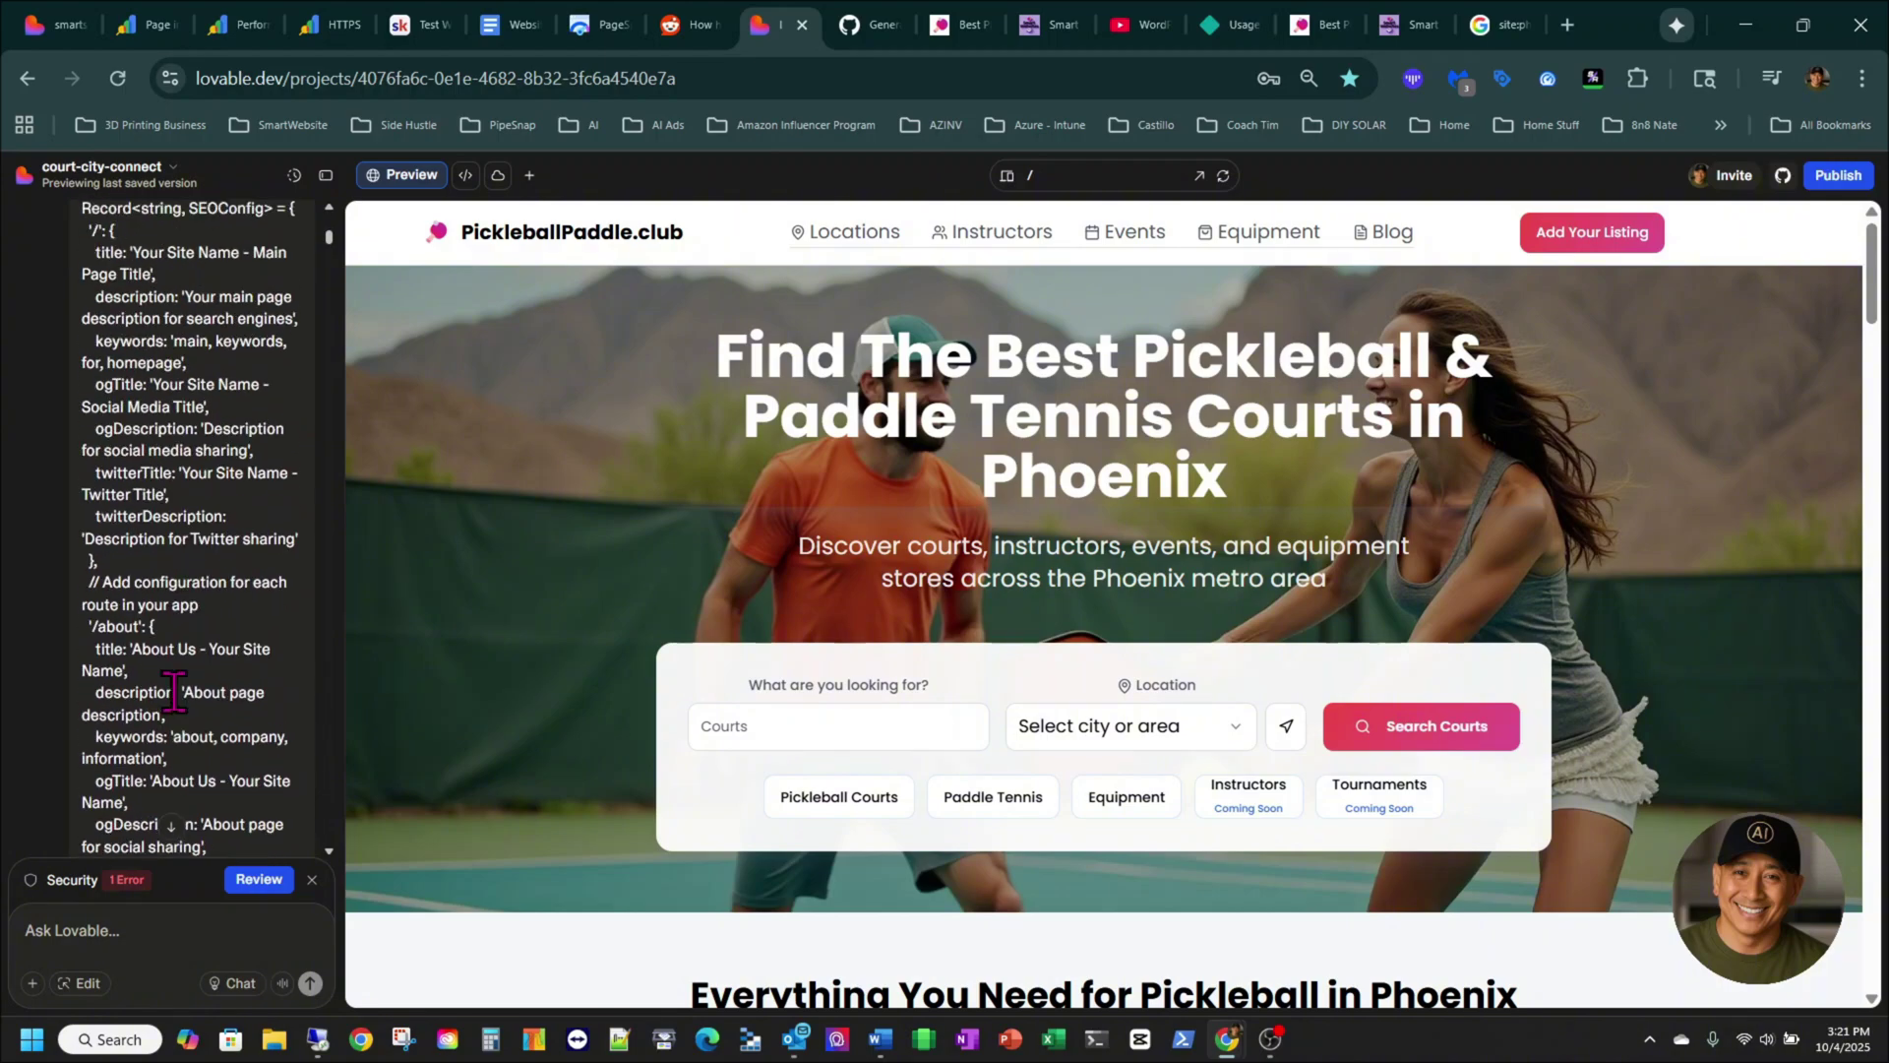
scroll(181, 711, up, 1)
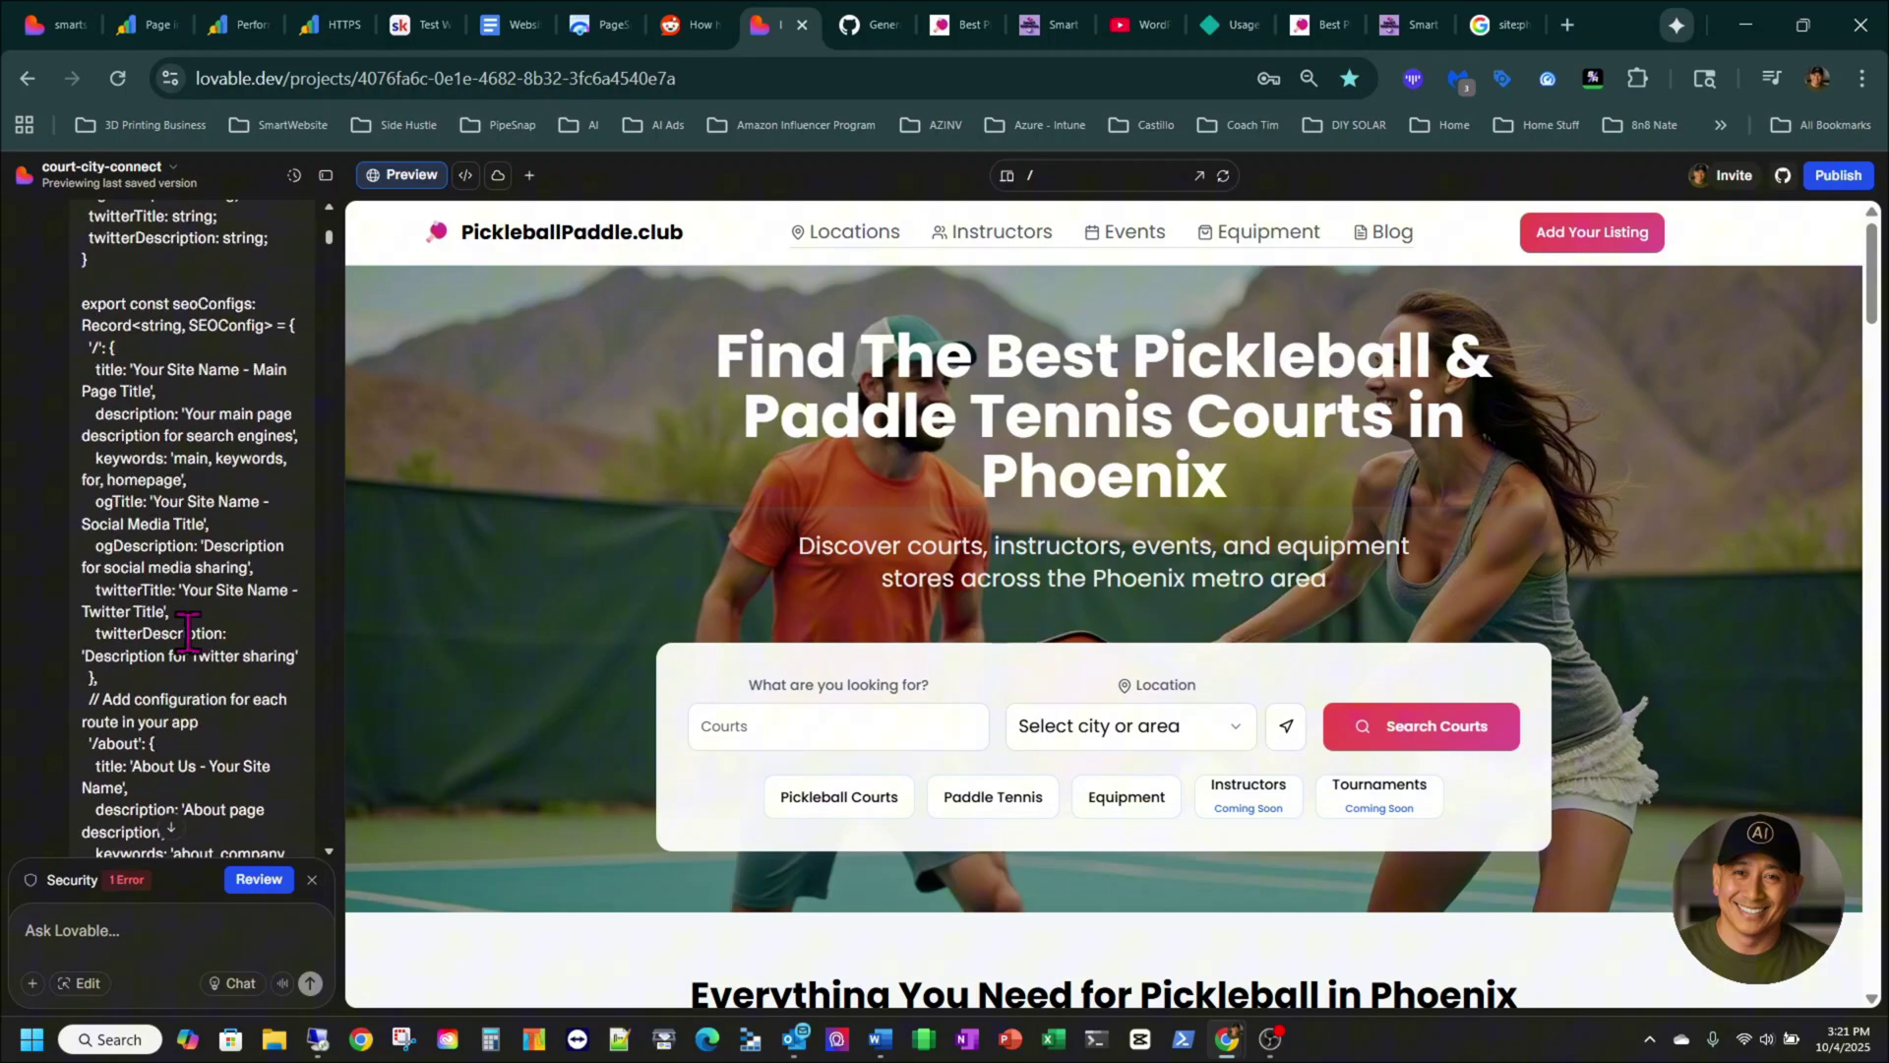
scroll(187, 633, down, 8)
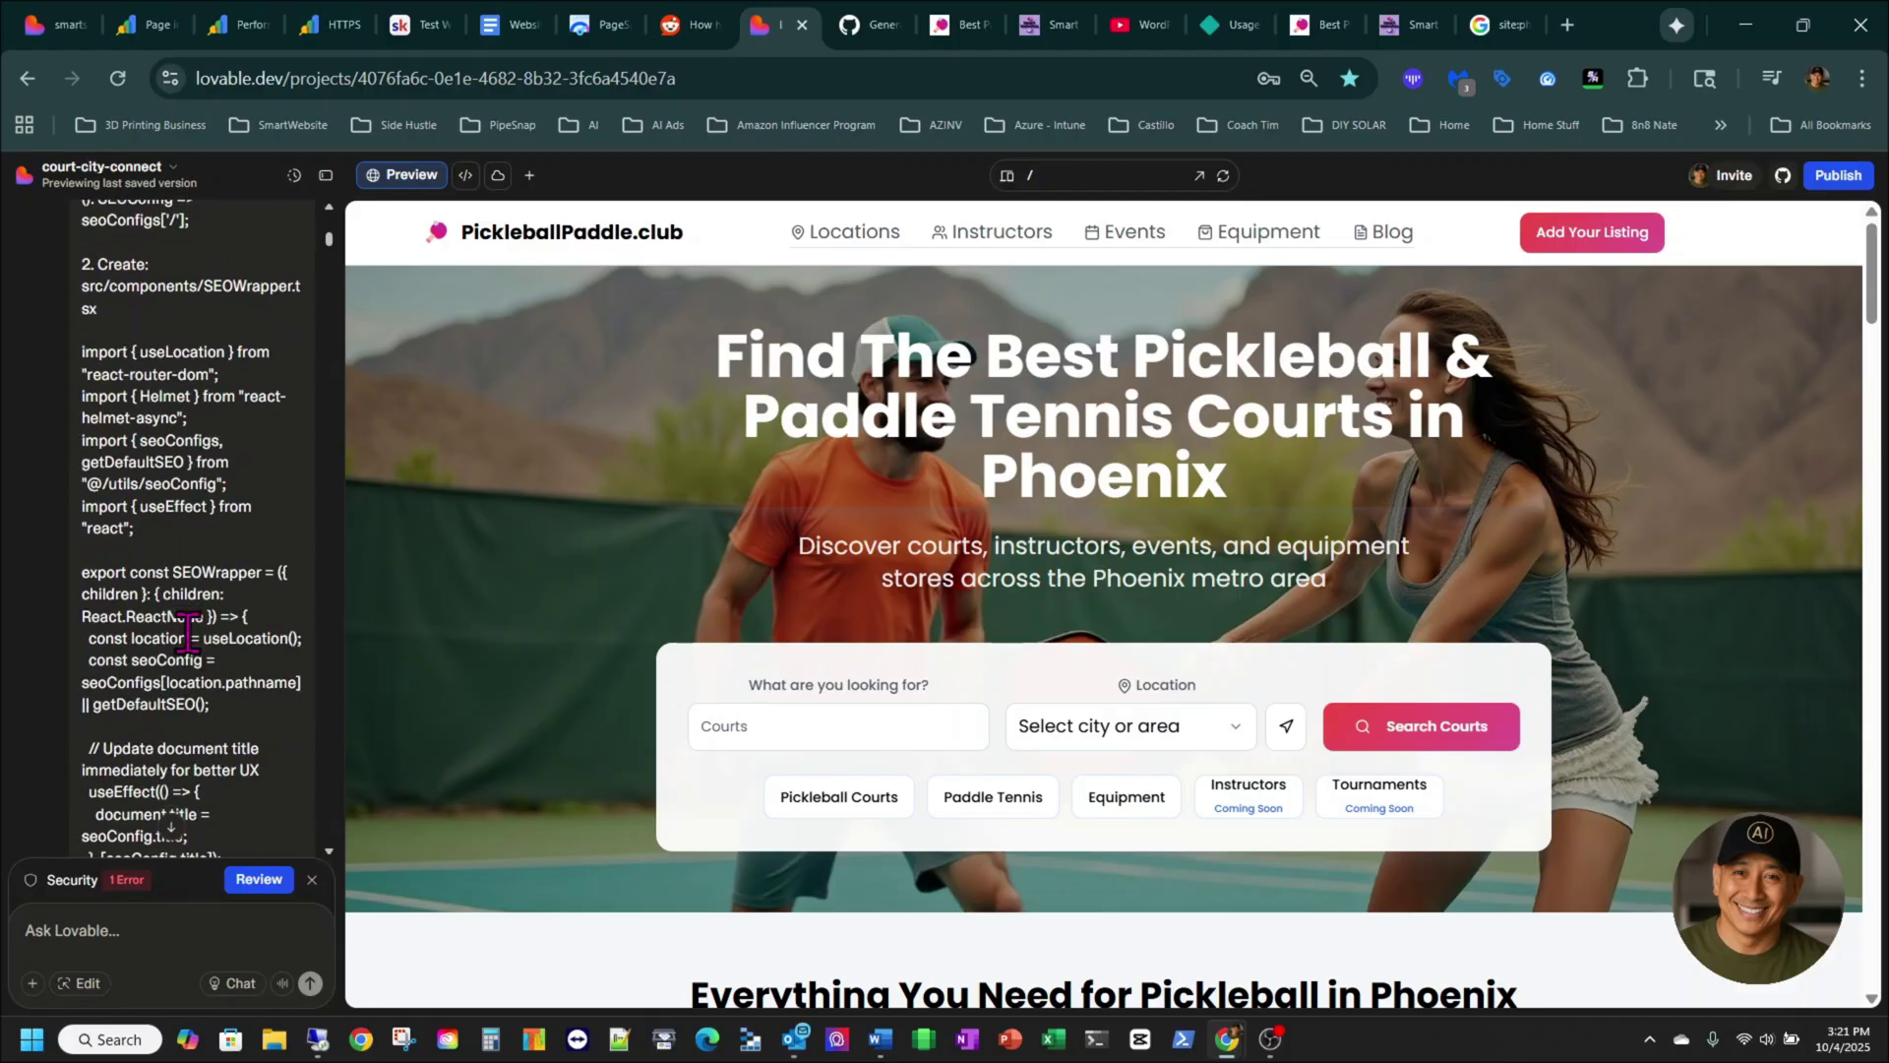
scroll(195, 654, down, 10)
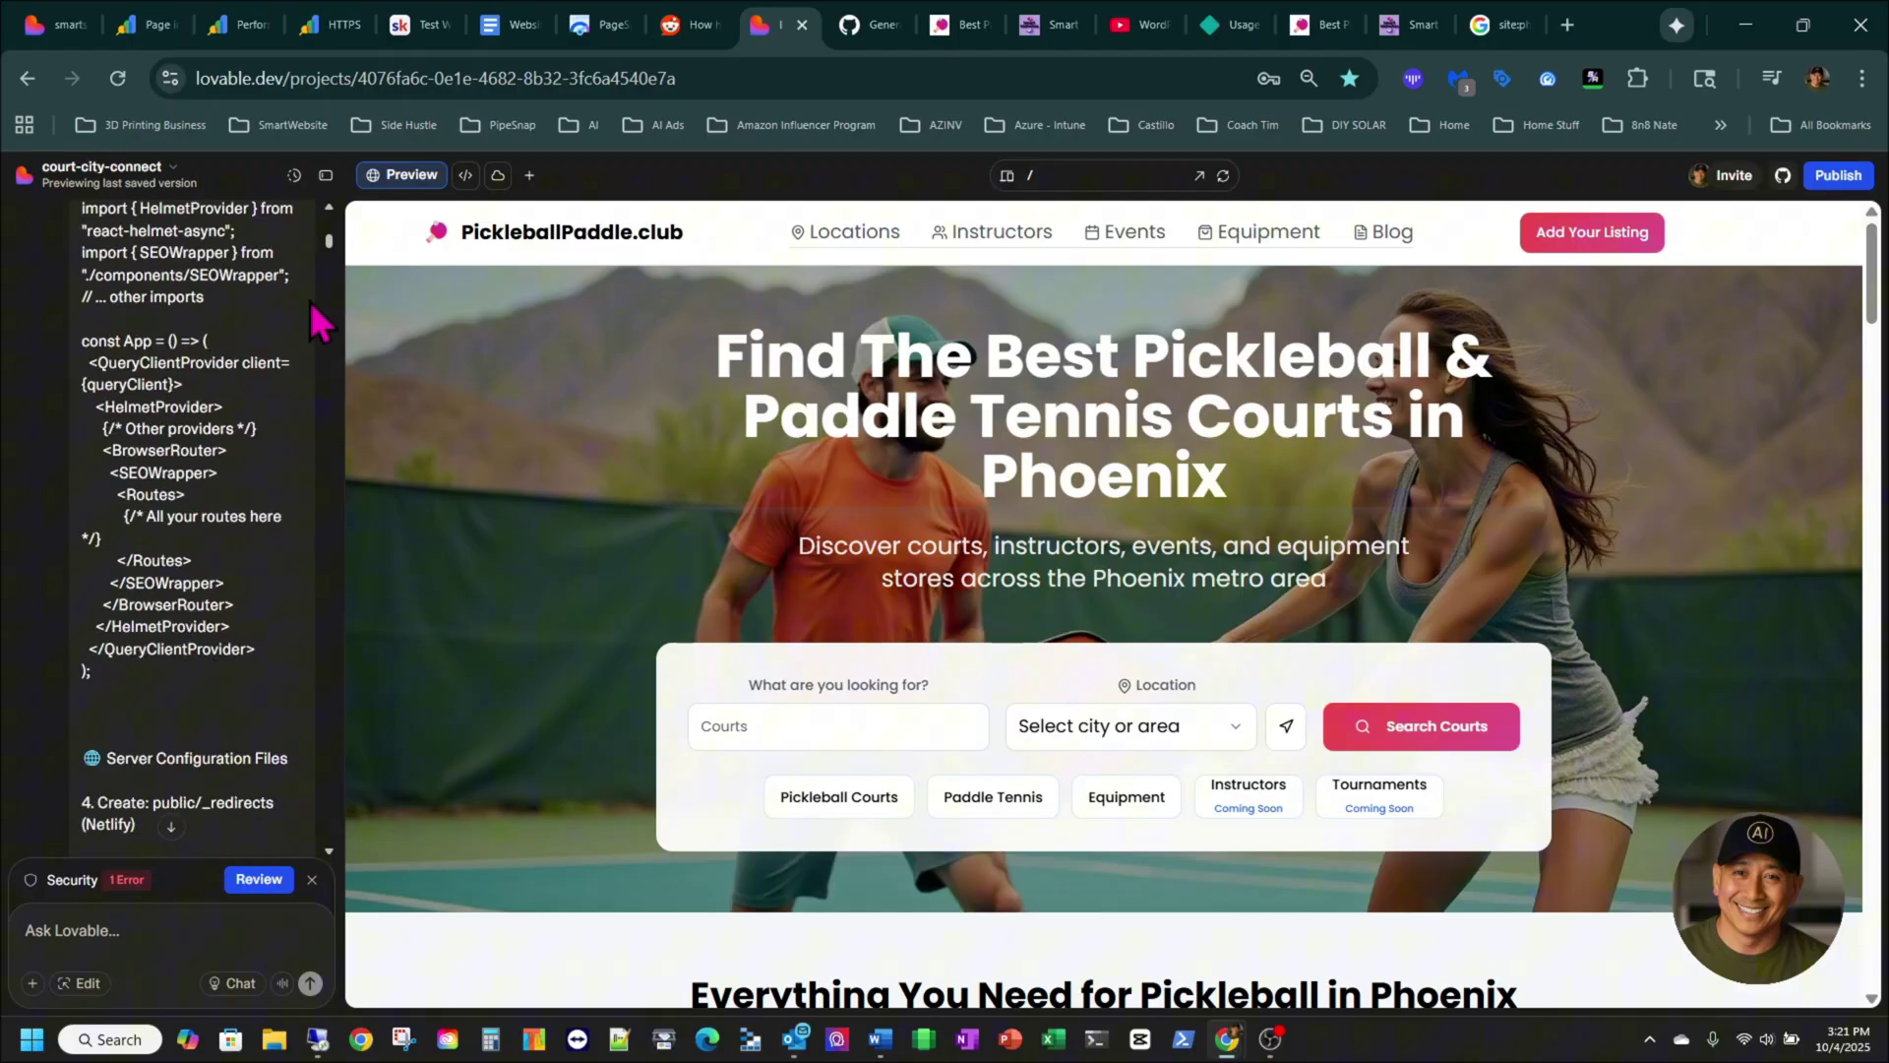
drag(330, 253, 339, 199)
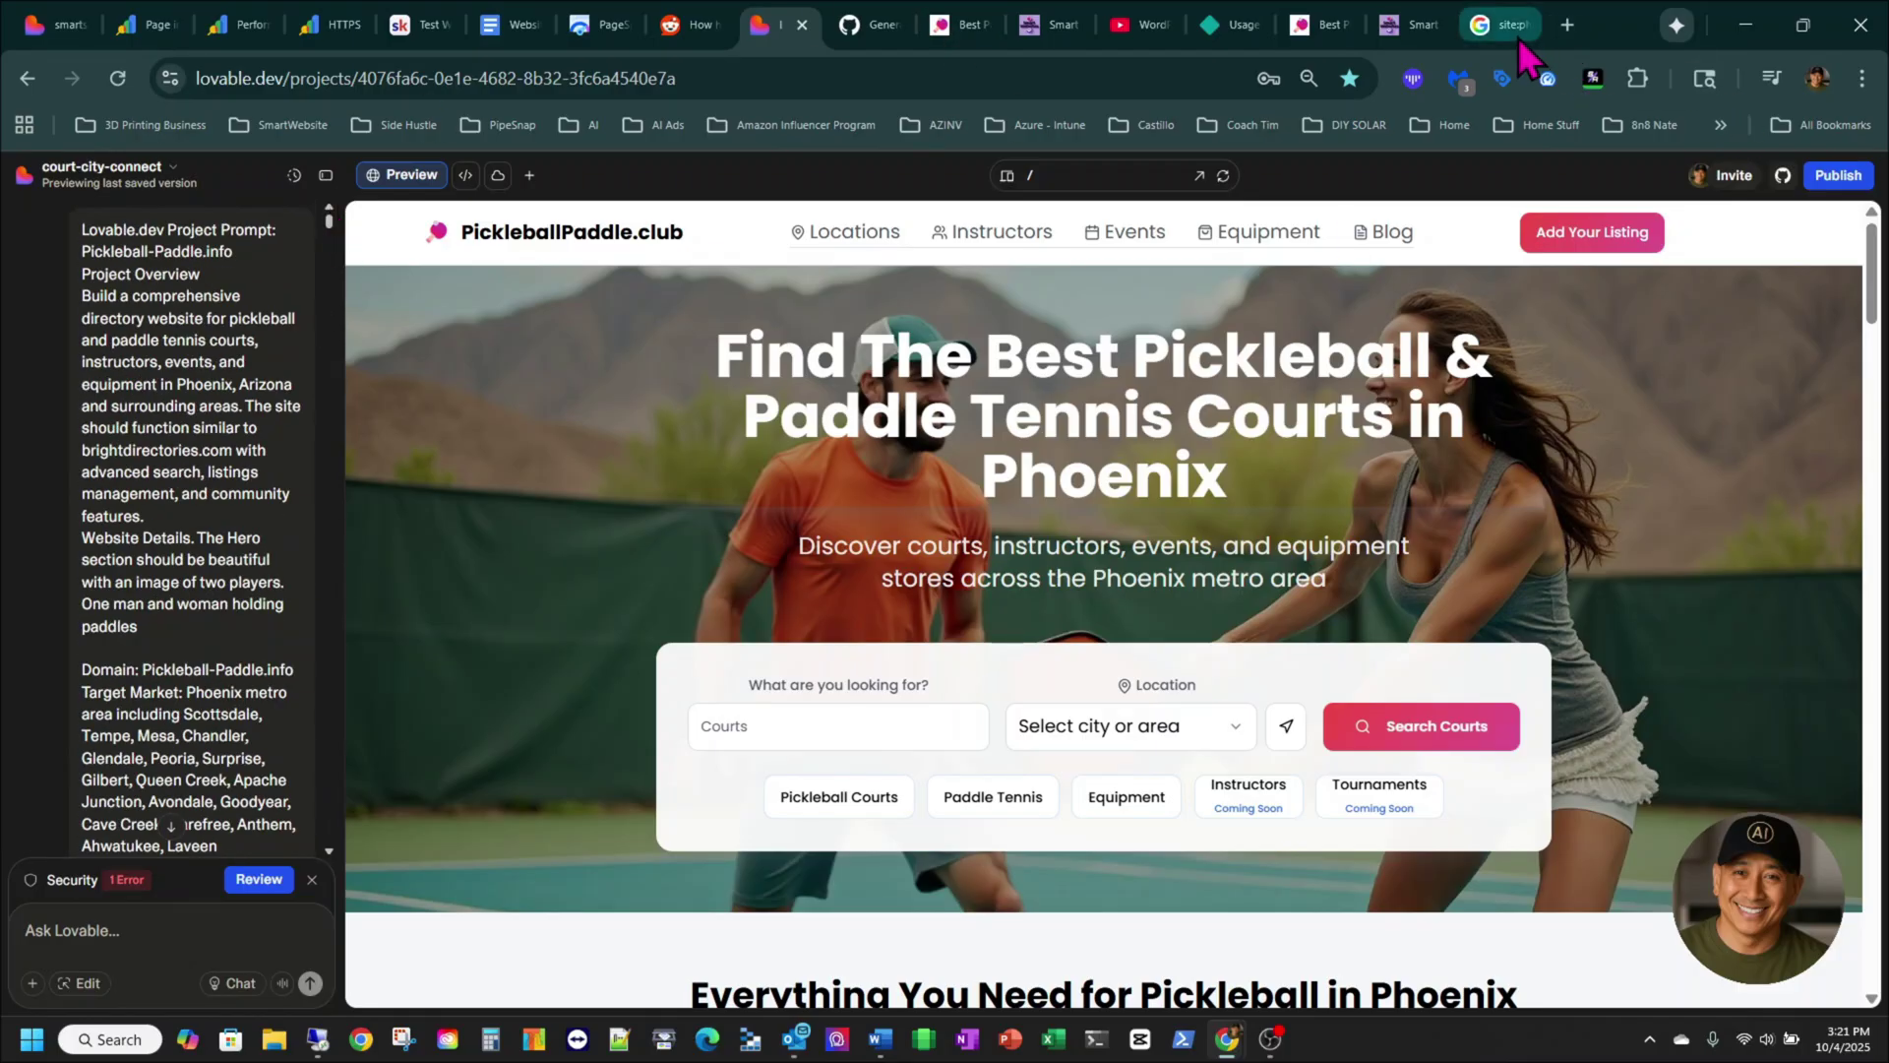
- Re-run the site:phoenix-web-design.info search by pasting the query into the address bar
click(1501, 25)
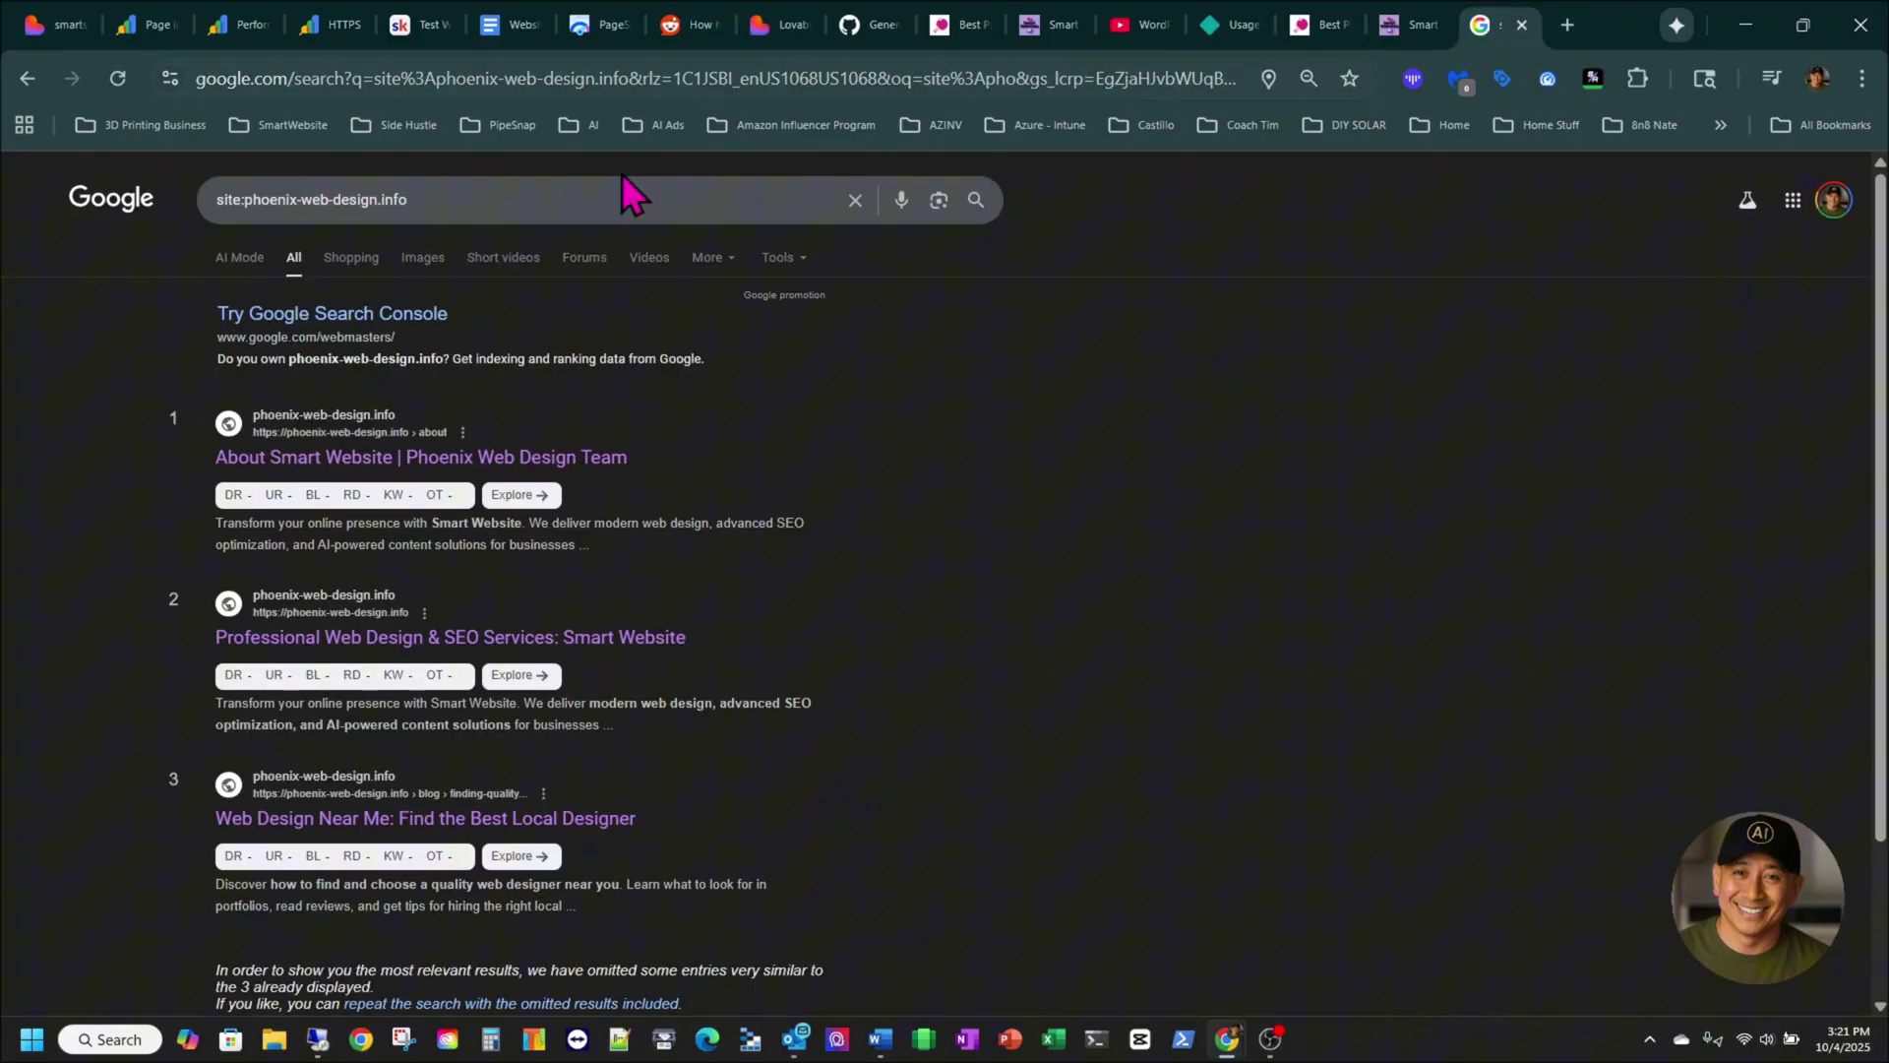
drag(443, 196, 150, 225)
key(ctrl+c)
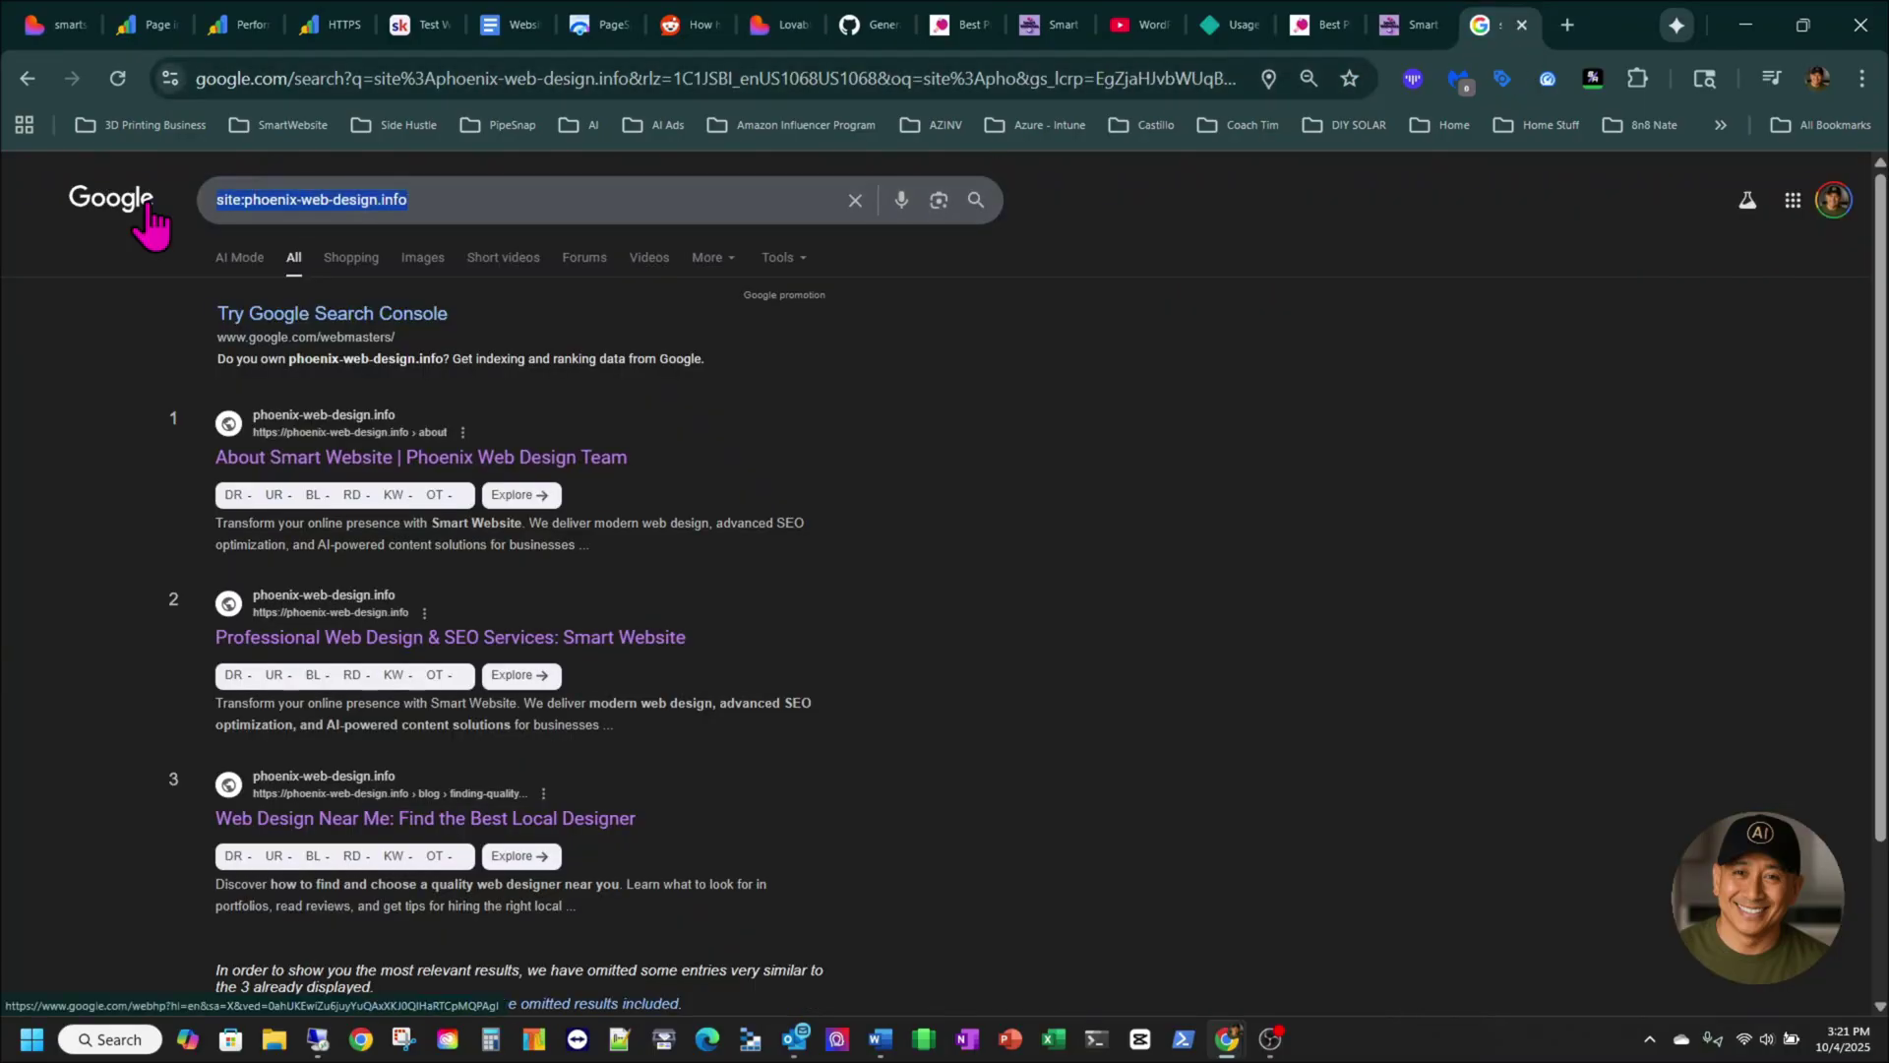
click(278, 77)
key(ctrl+v)
key(Return)
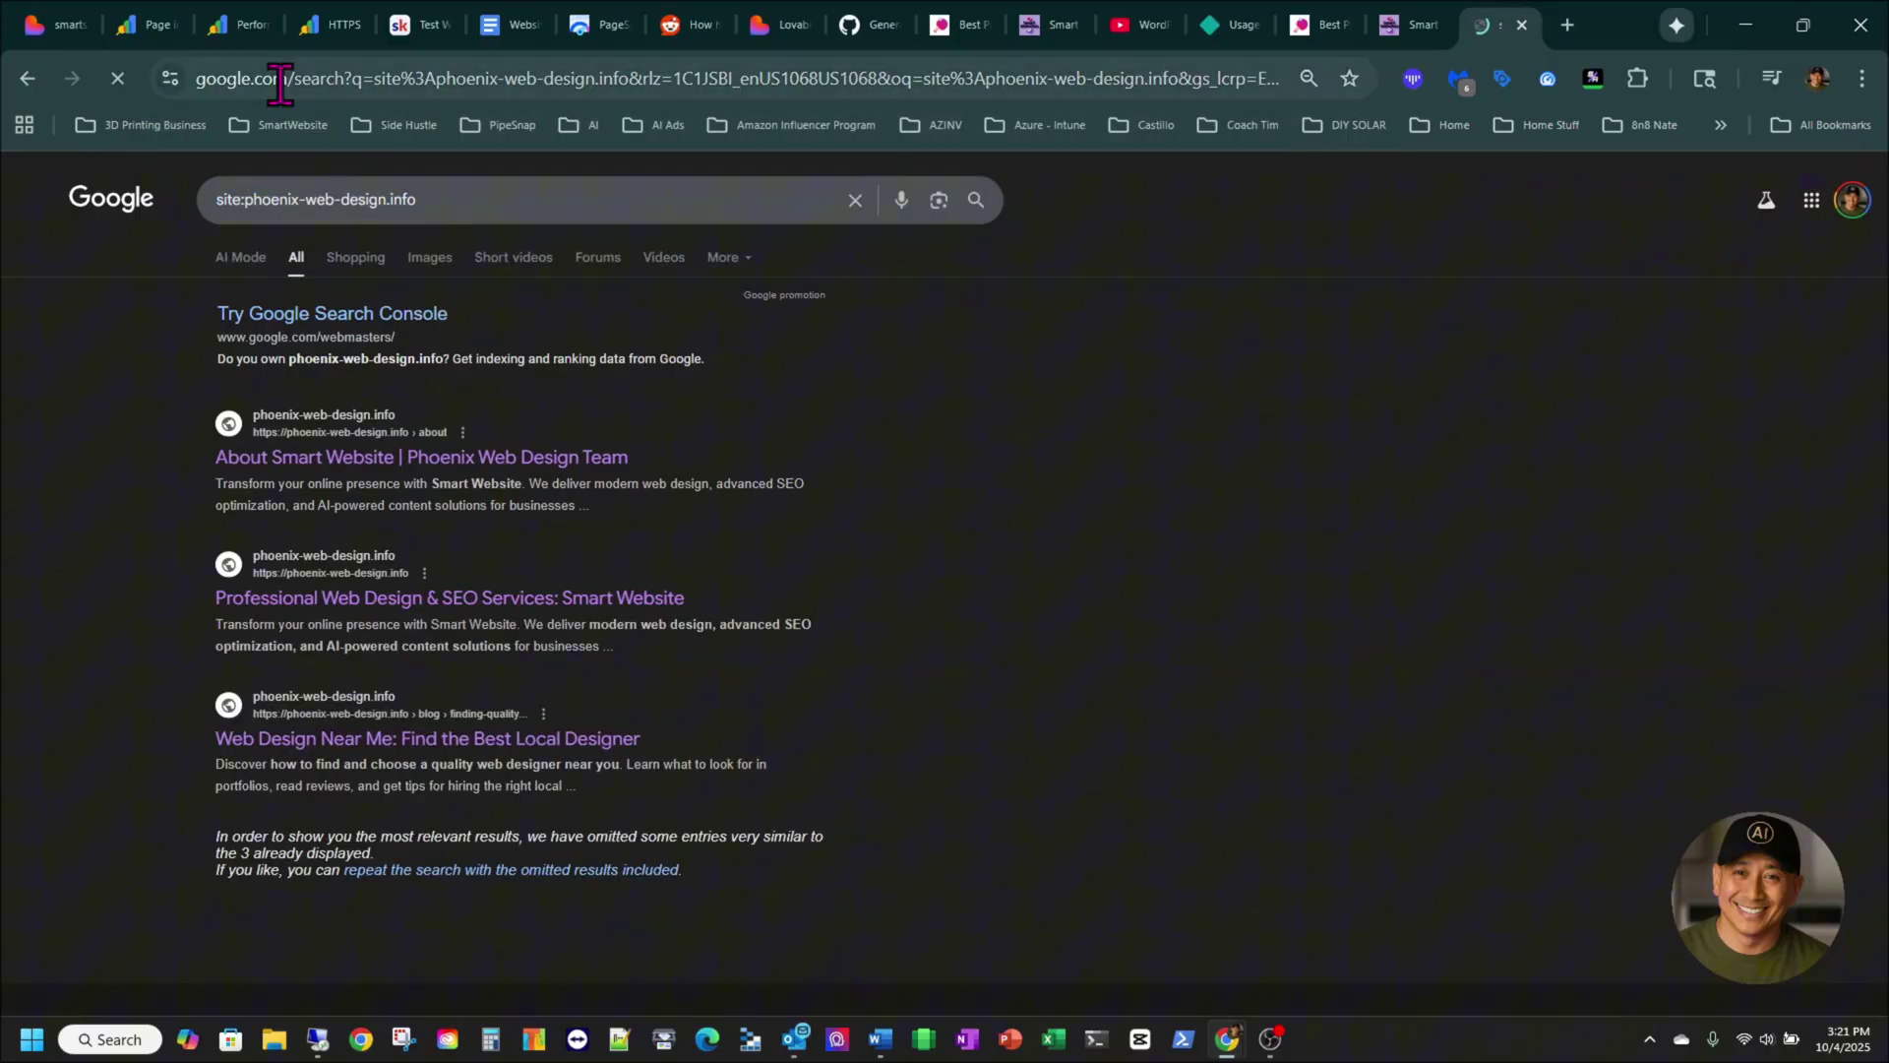
scroll(763, 459, down, 1)
scroll(763, 458, up, 1)
- Search site:pickleballpaddle.club, zoom out and page through results, then return to its Performance report
click(581, 71)
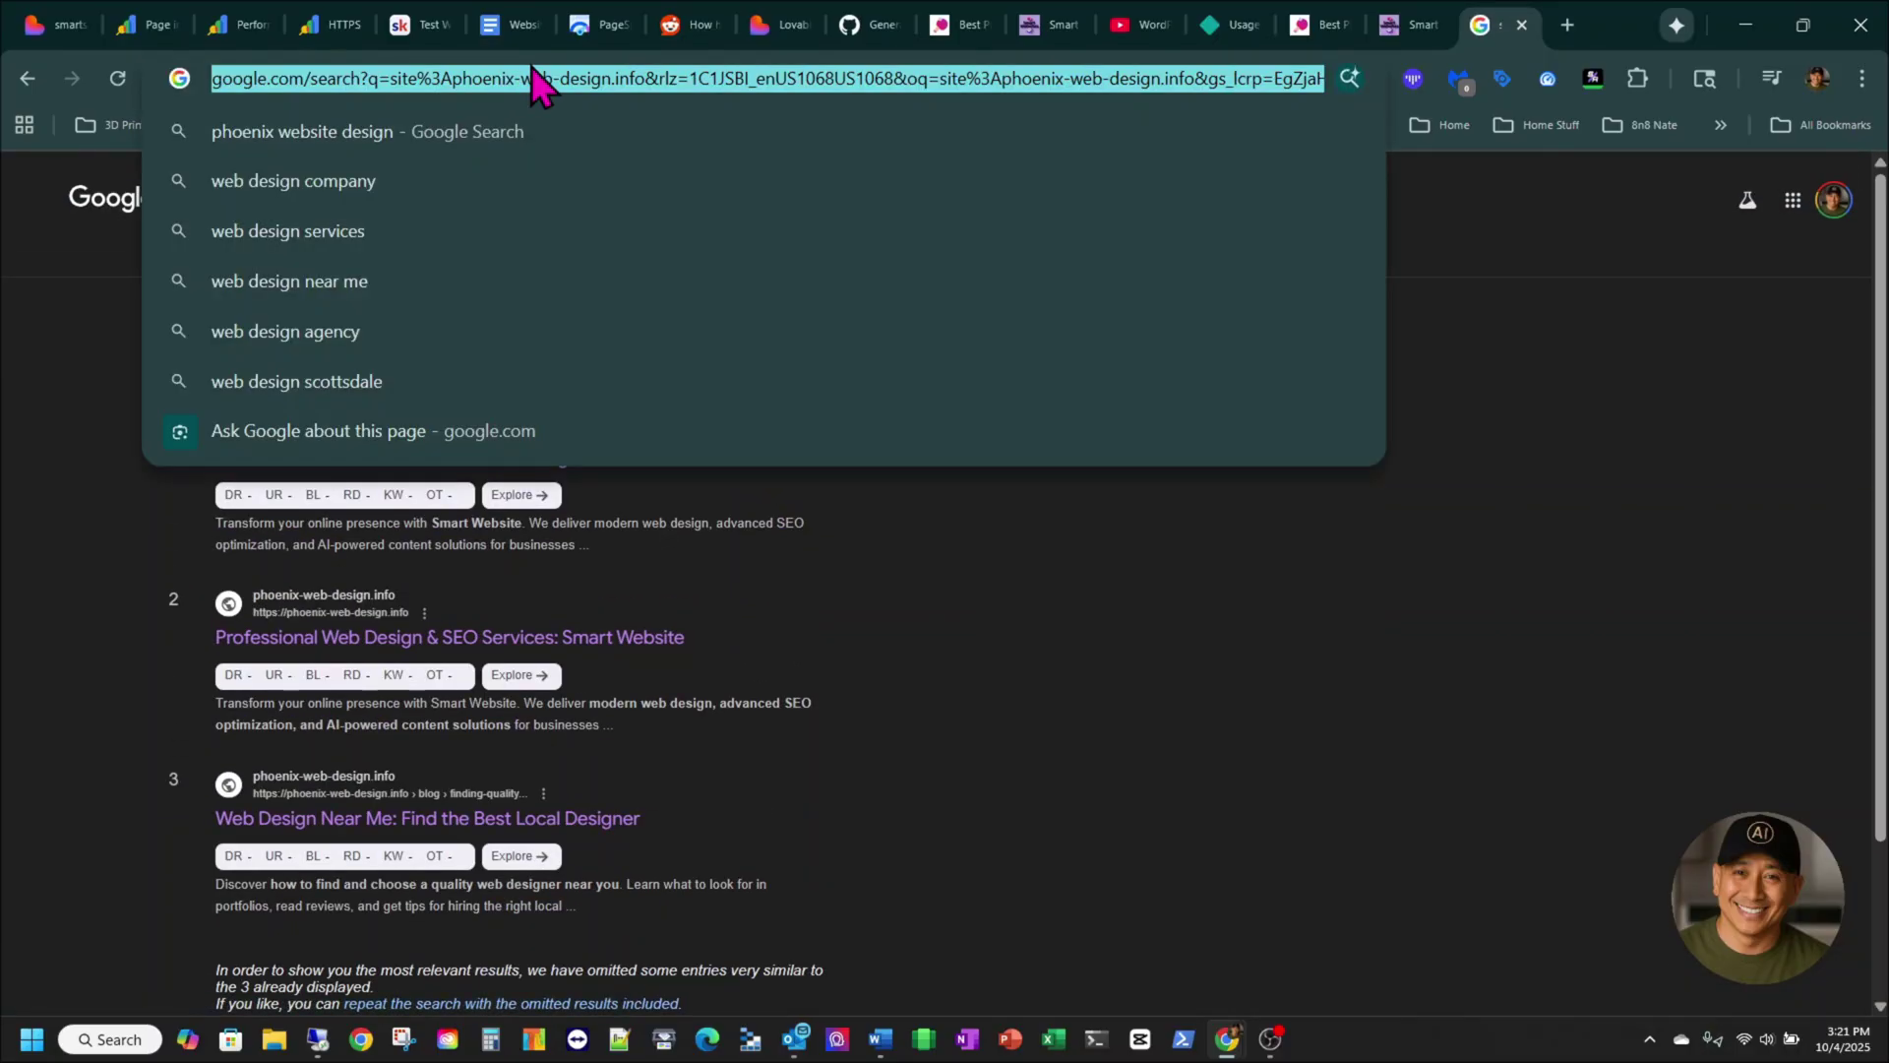
text(site:)
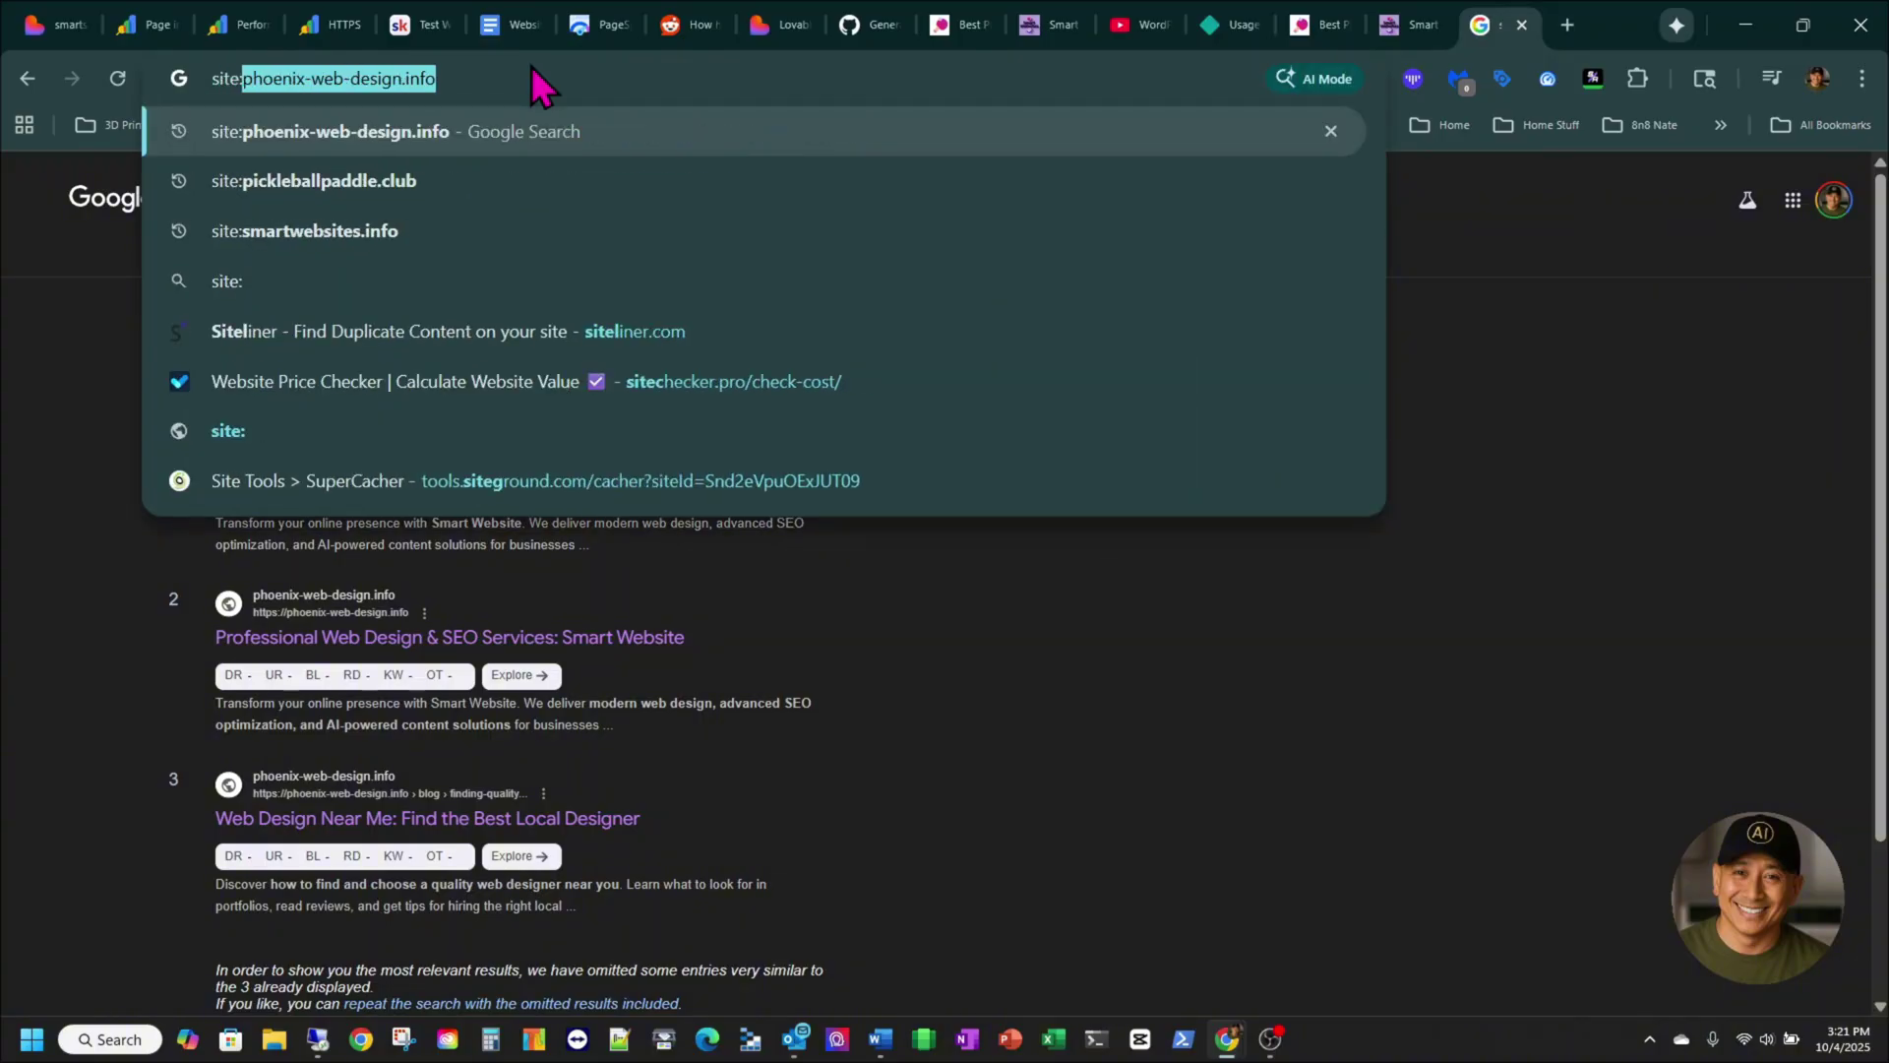
text(pic)
key(Return)
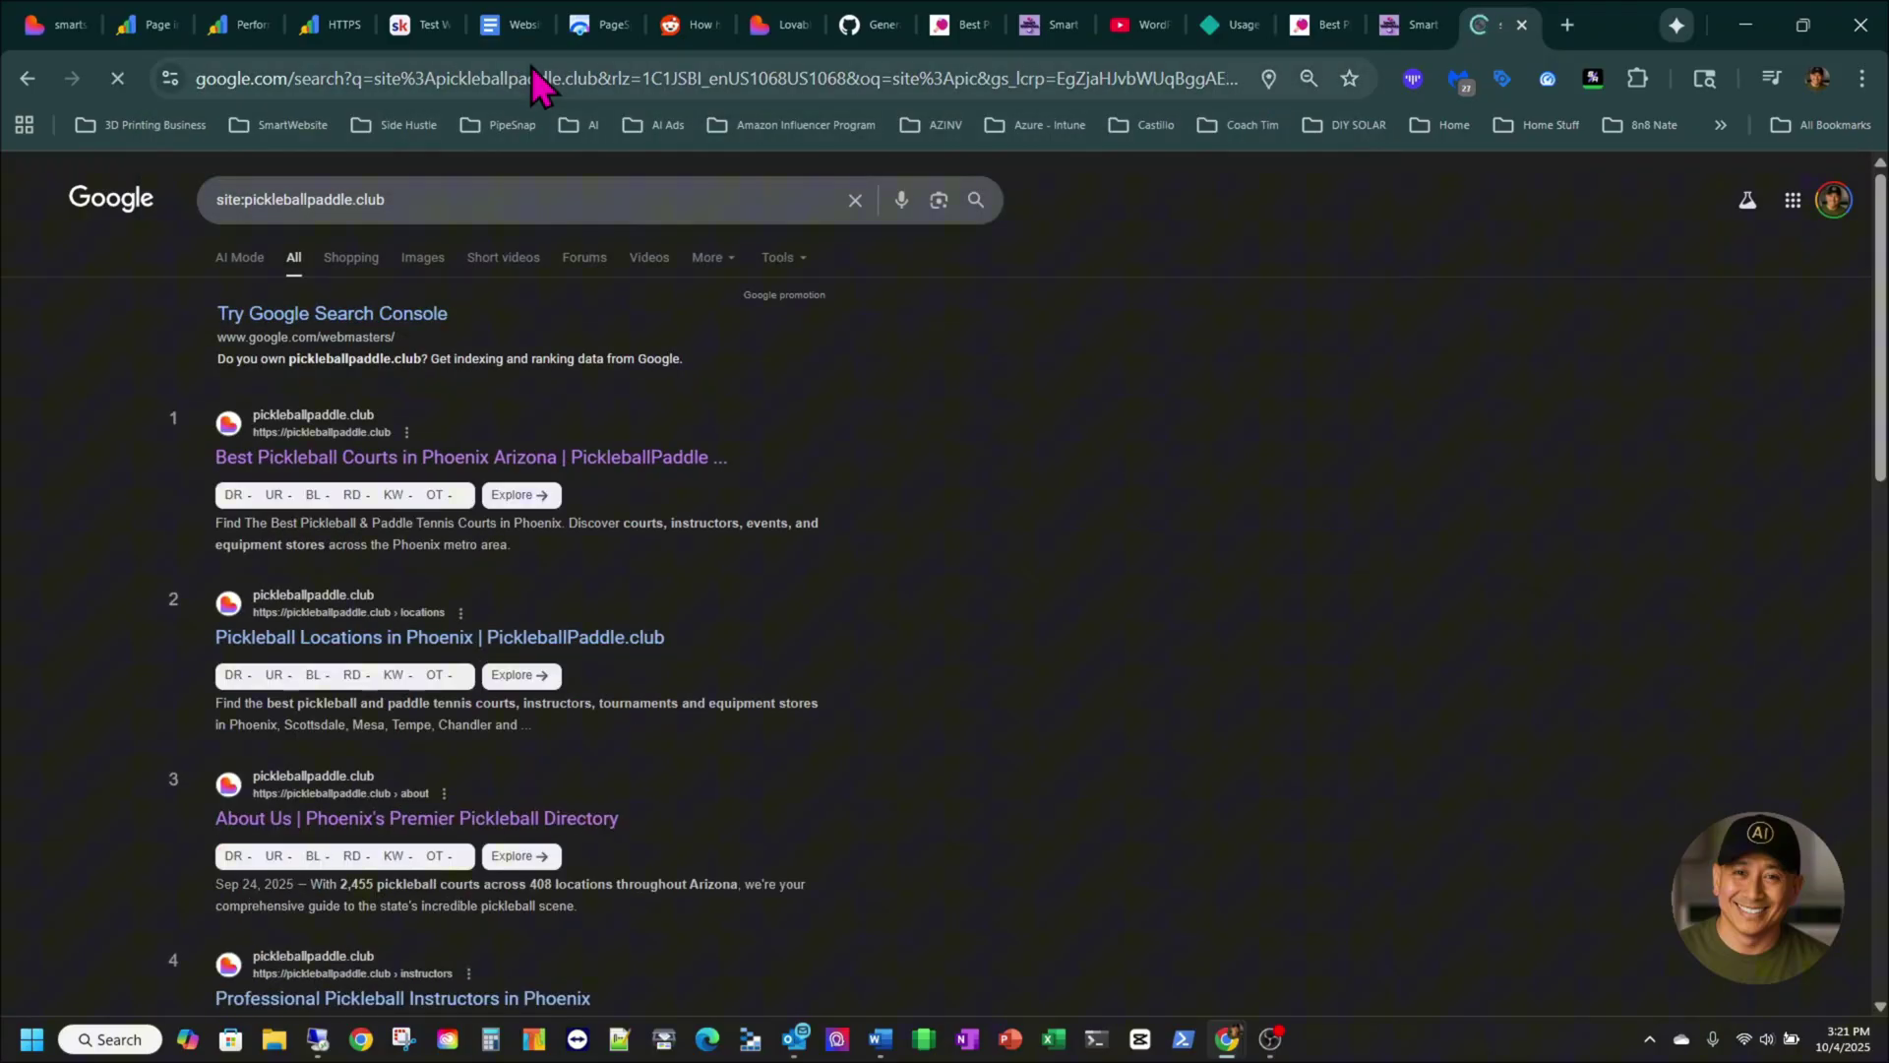
key(ctrl+minus)
key(ctrl+plus)
key(ctrl+plus)
key(ctrl+plus)
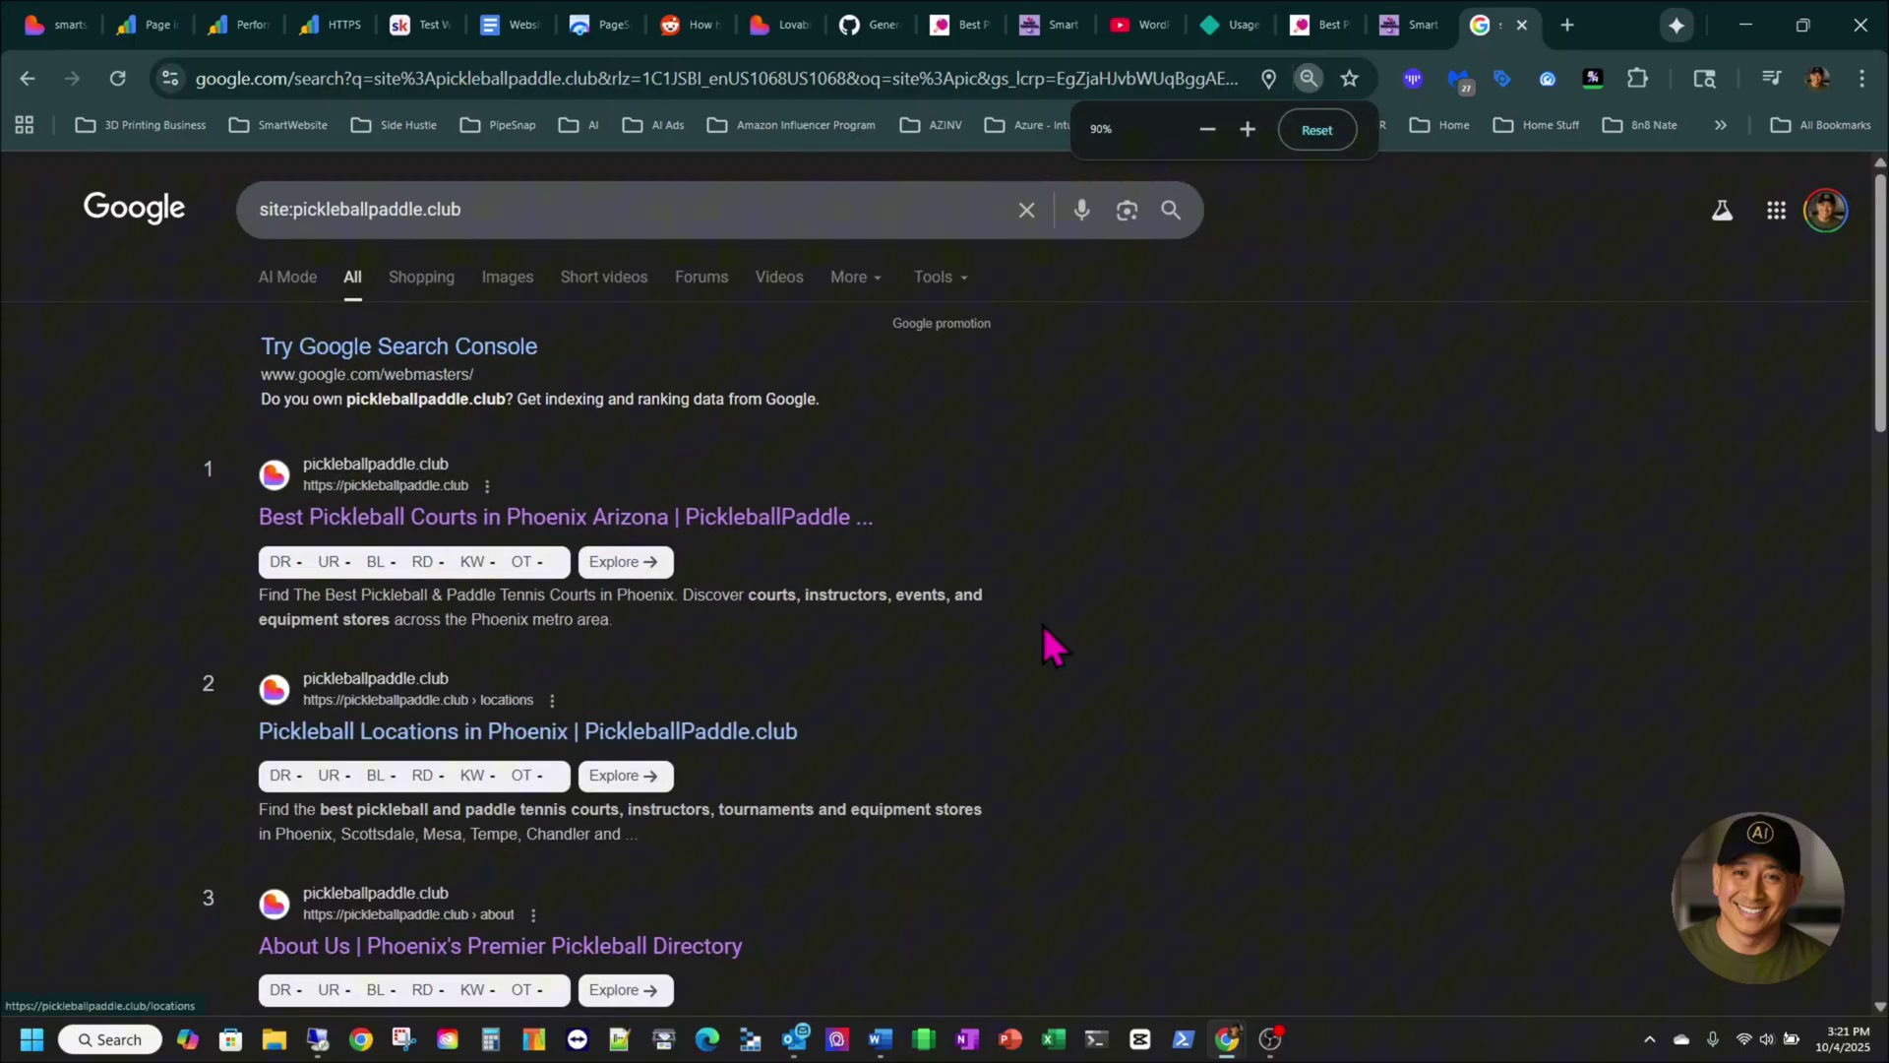
key(ctrl+minus)
key(ctrl+minus)
key(ctrl+minus)
key(ctrl+minus)
key(ctrl+minus)
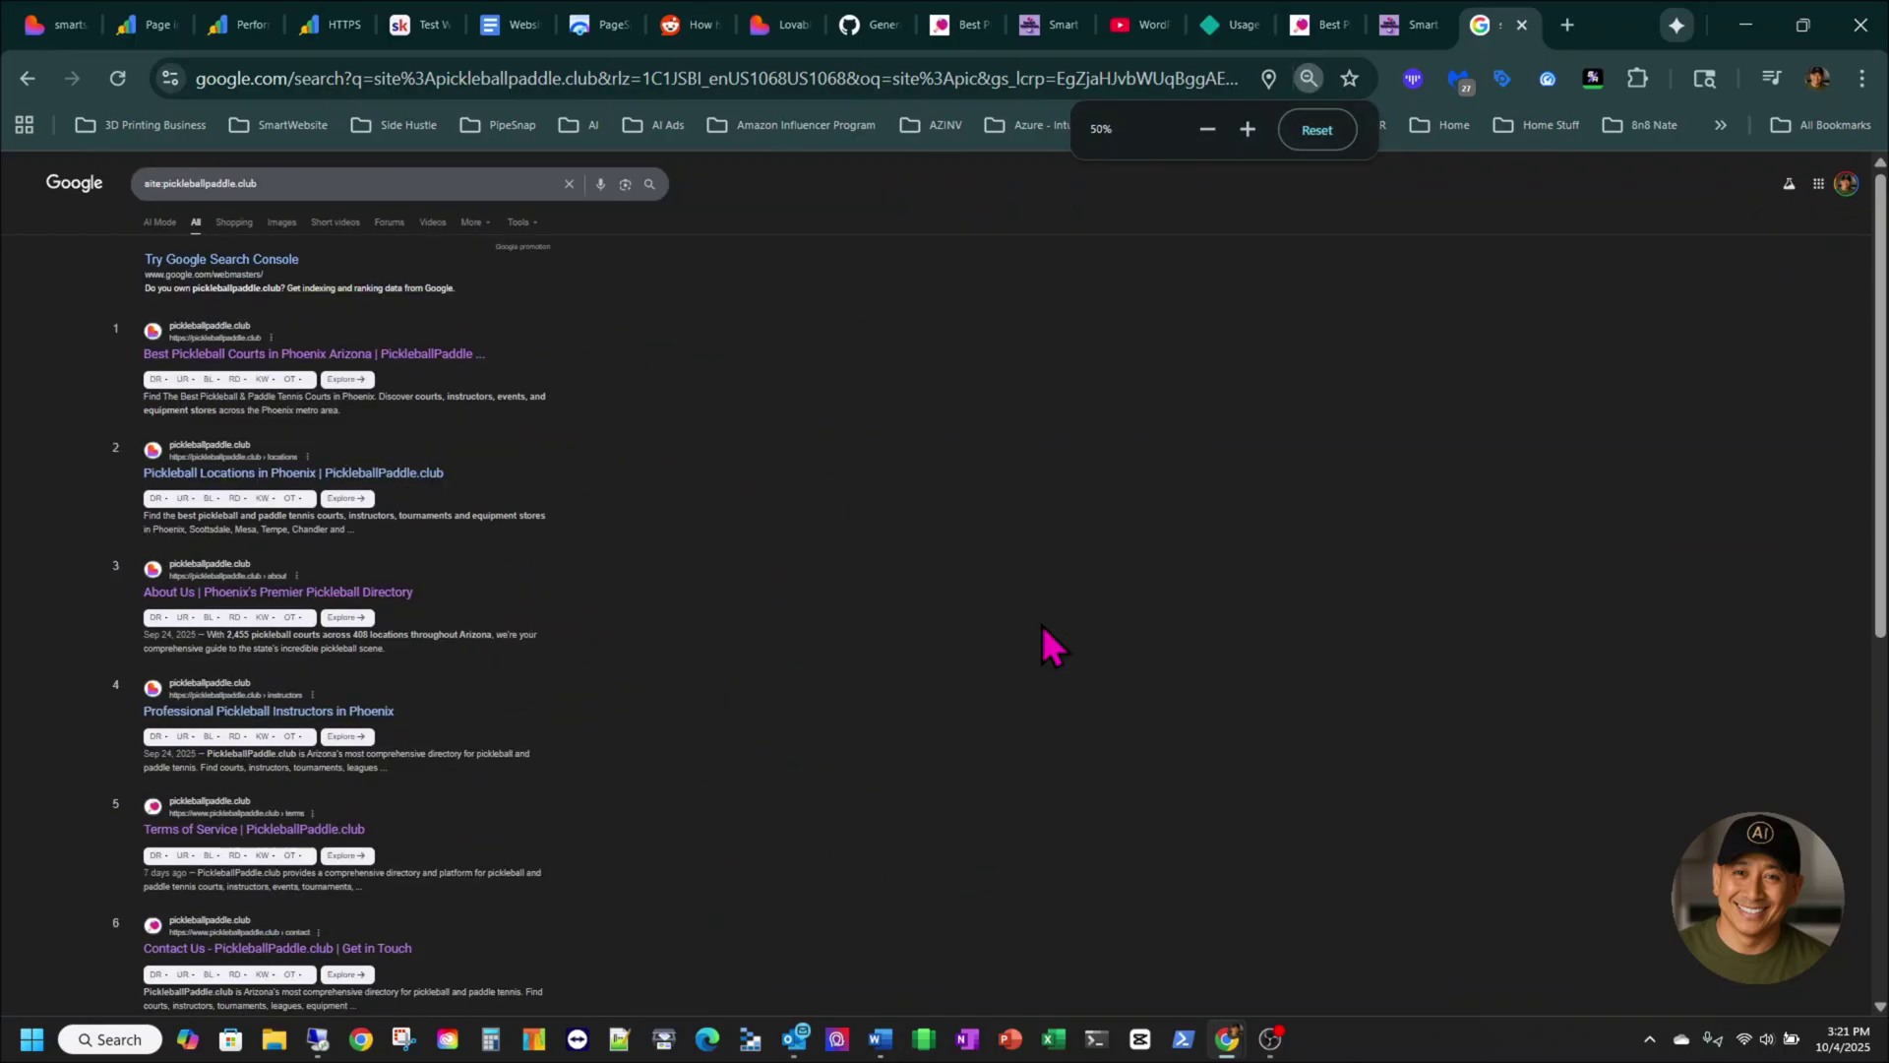
scroll(667, 781, down, 5)
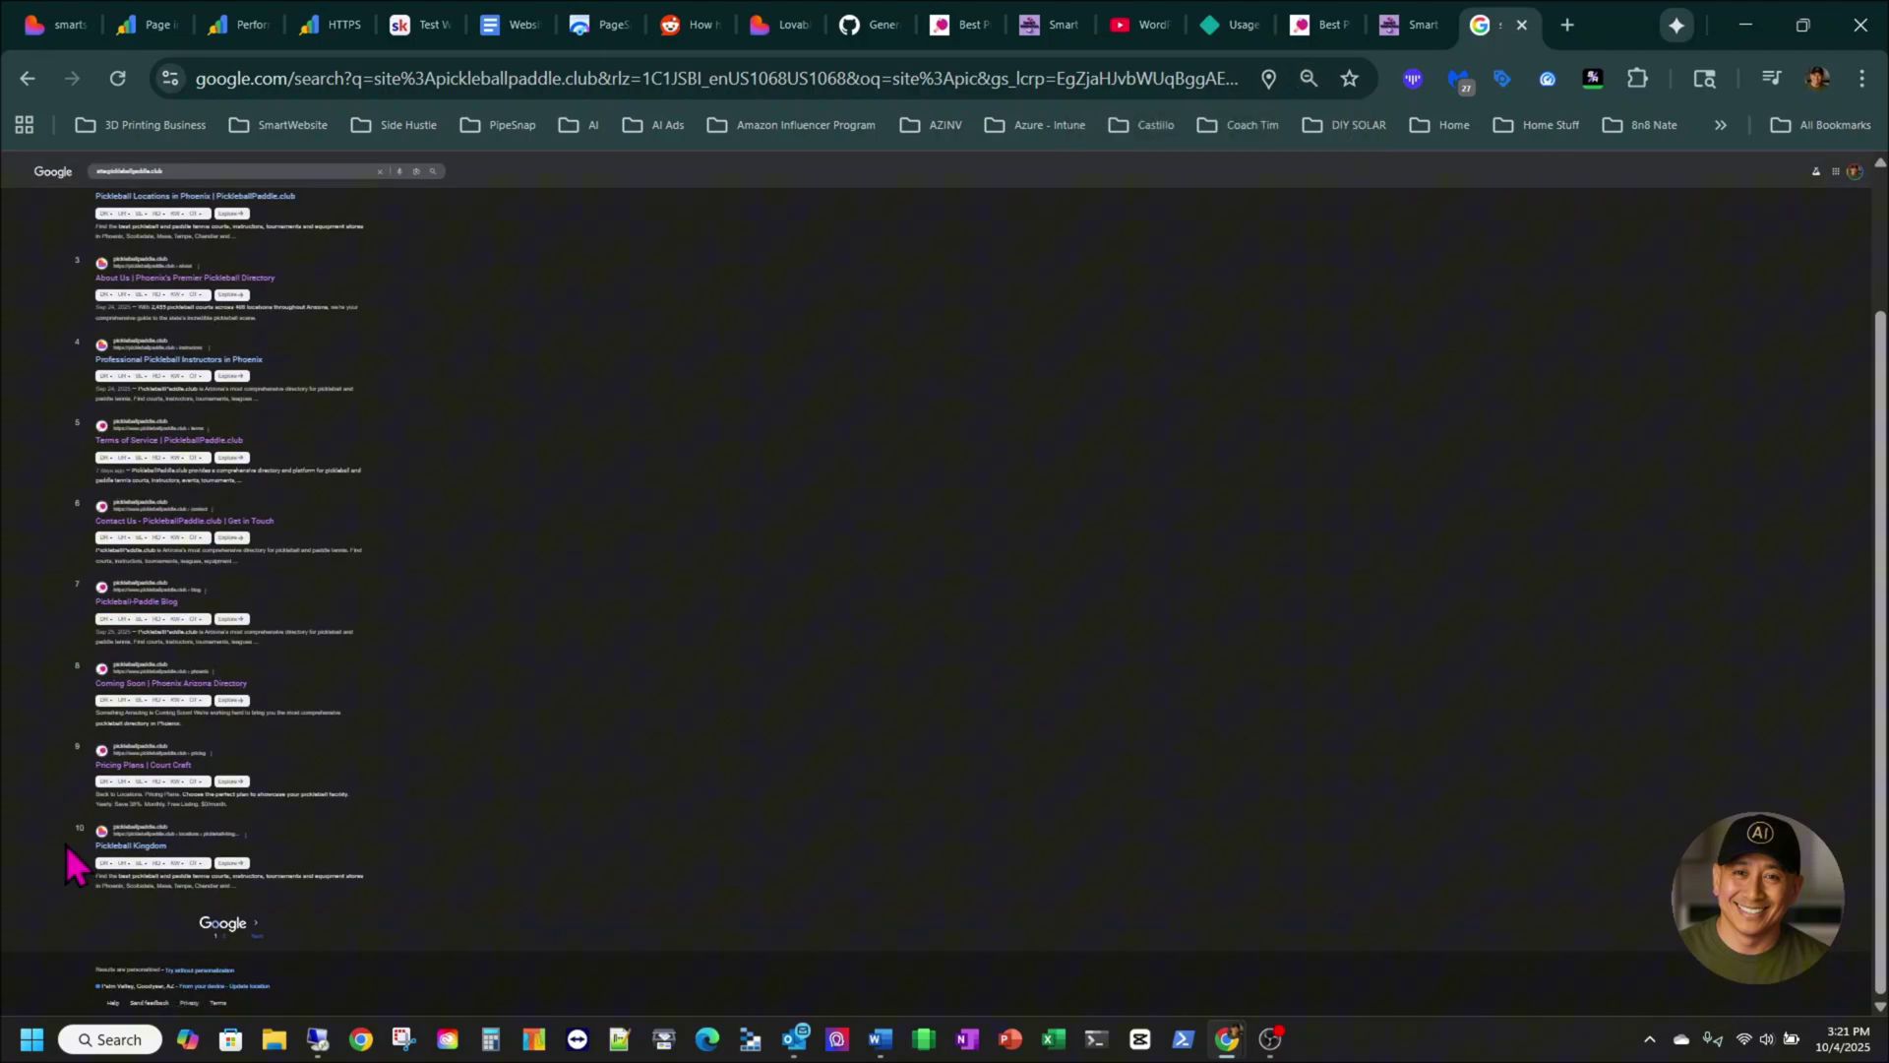
click(234, 940)
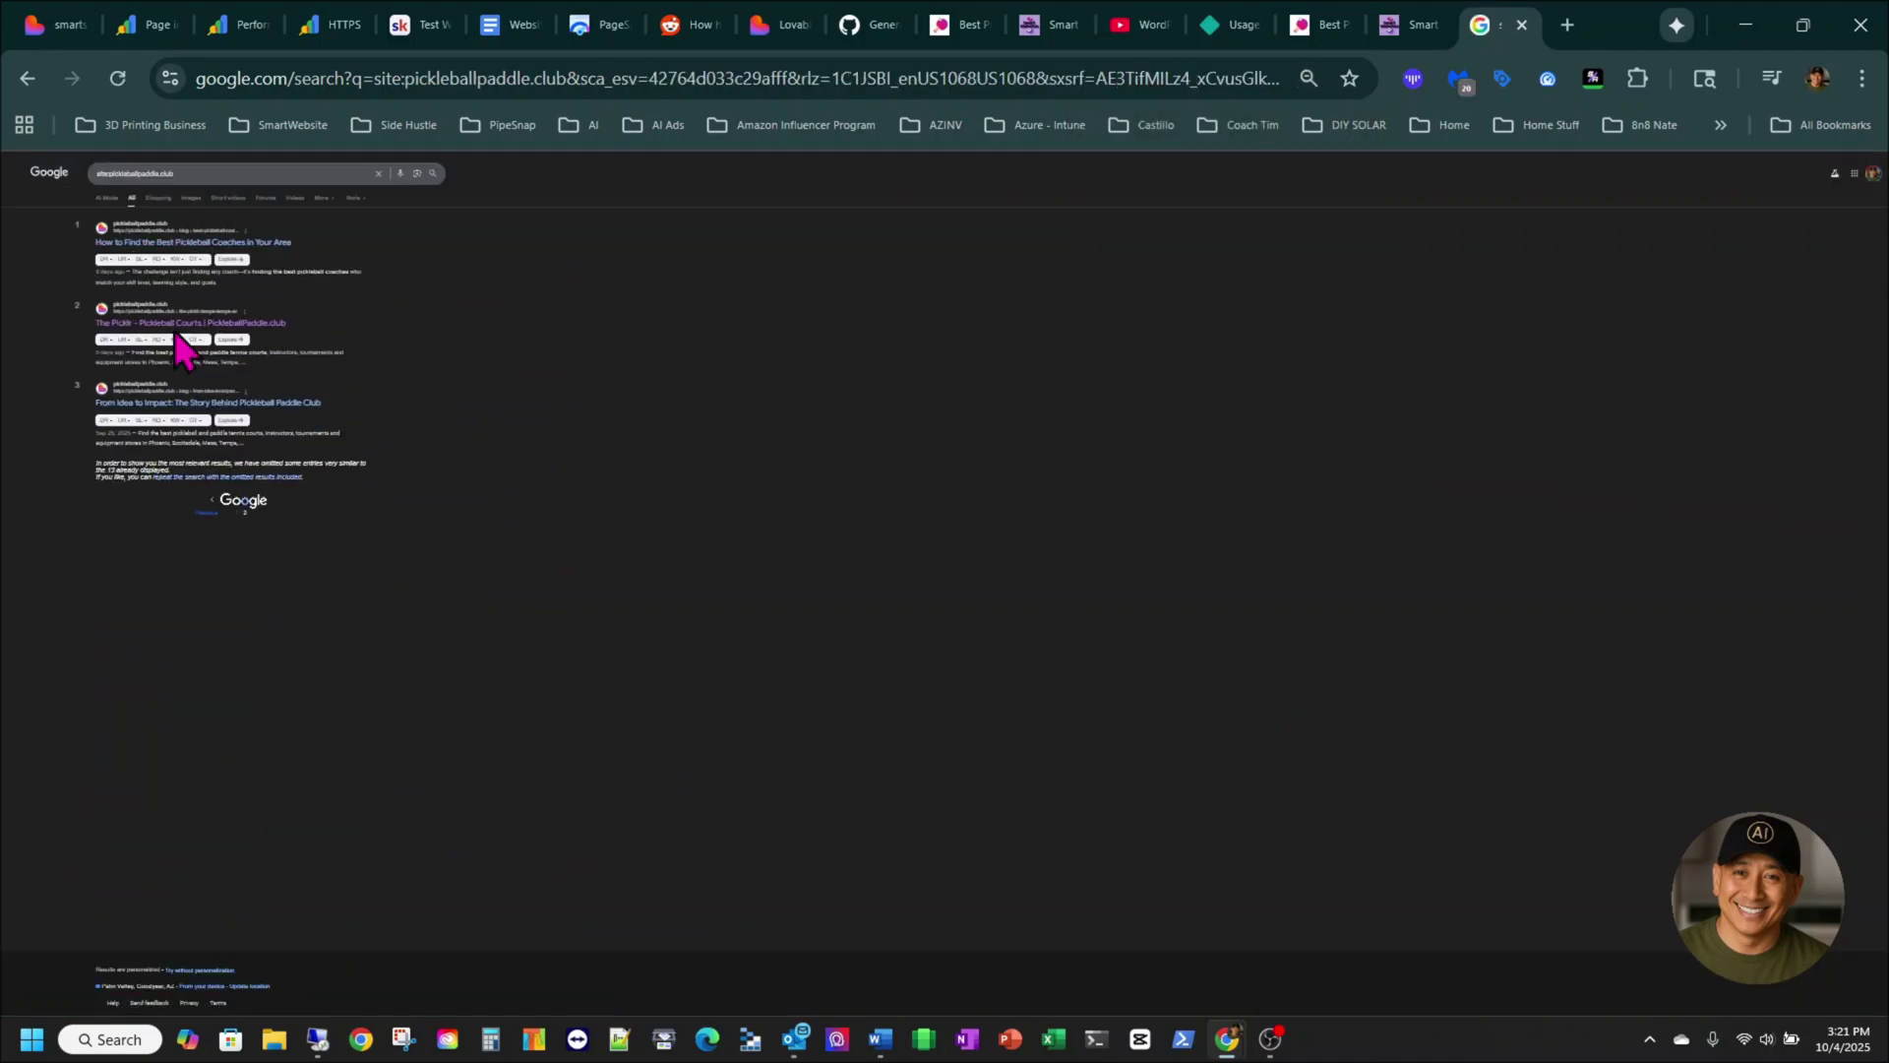
click(224, 513)
scroll(612, 769, up, 5)
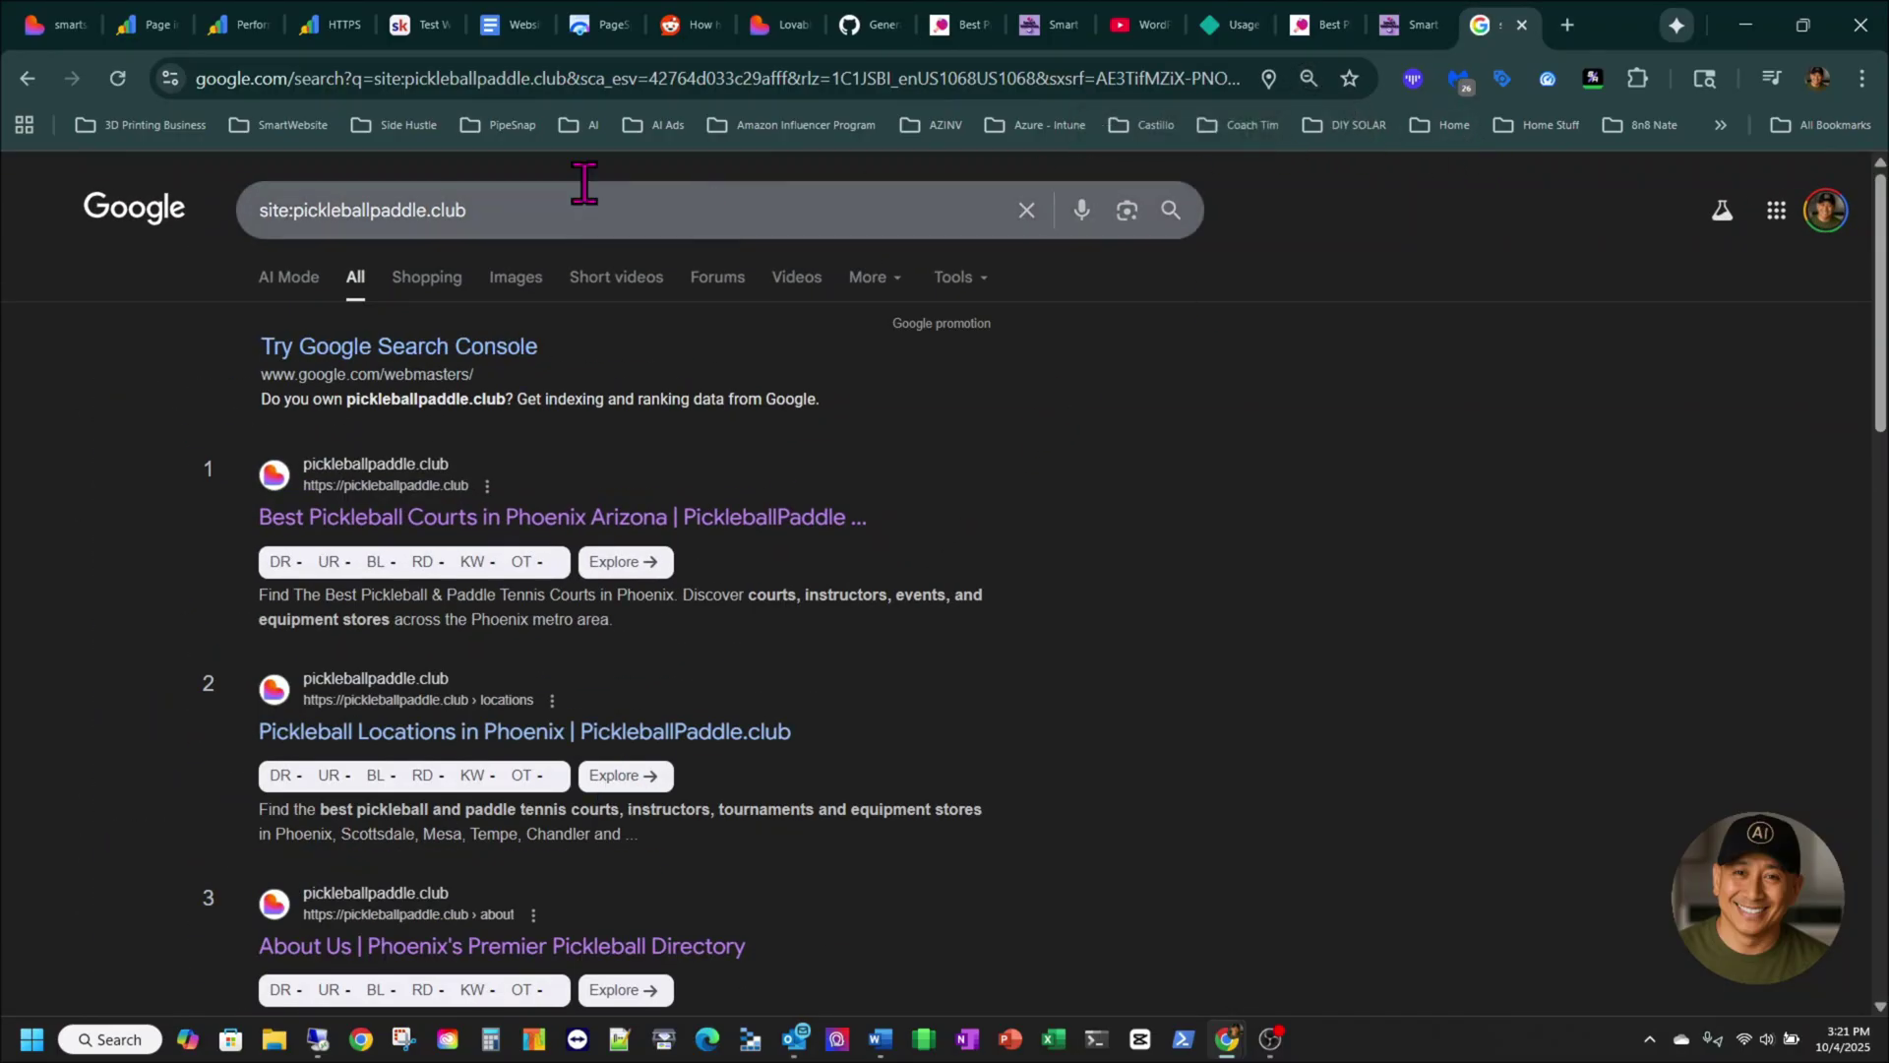
click(241, 24)
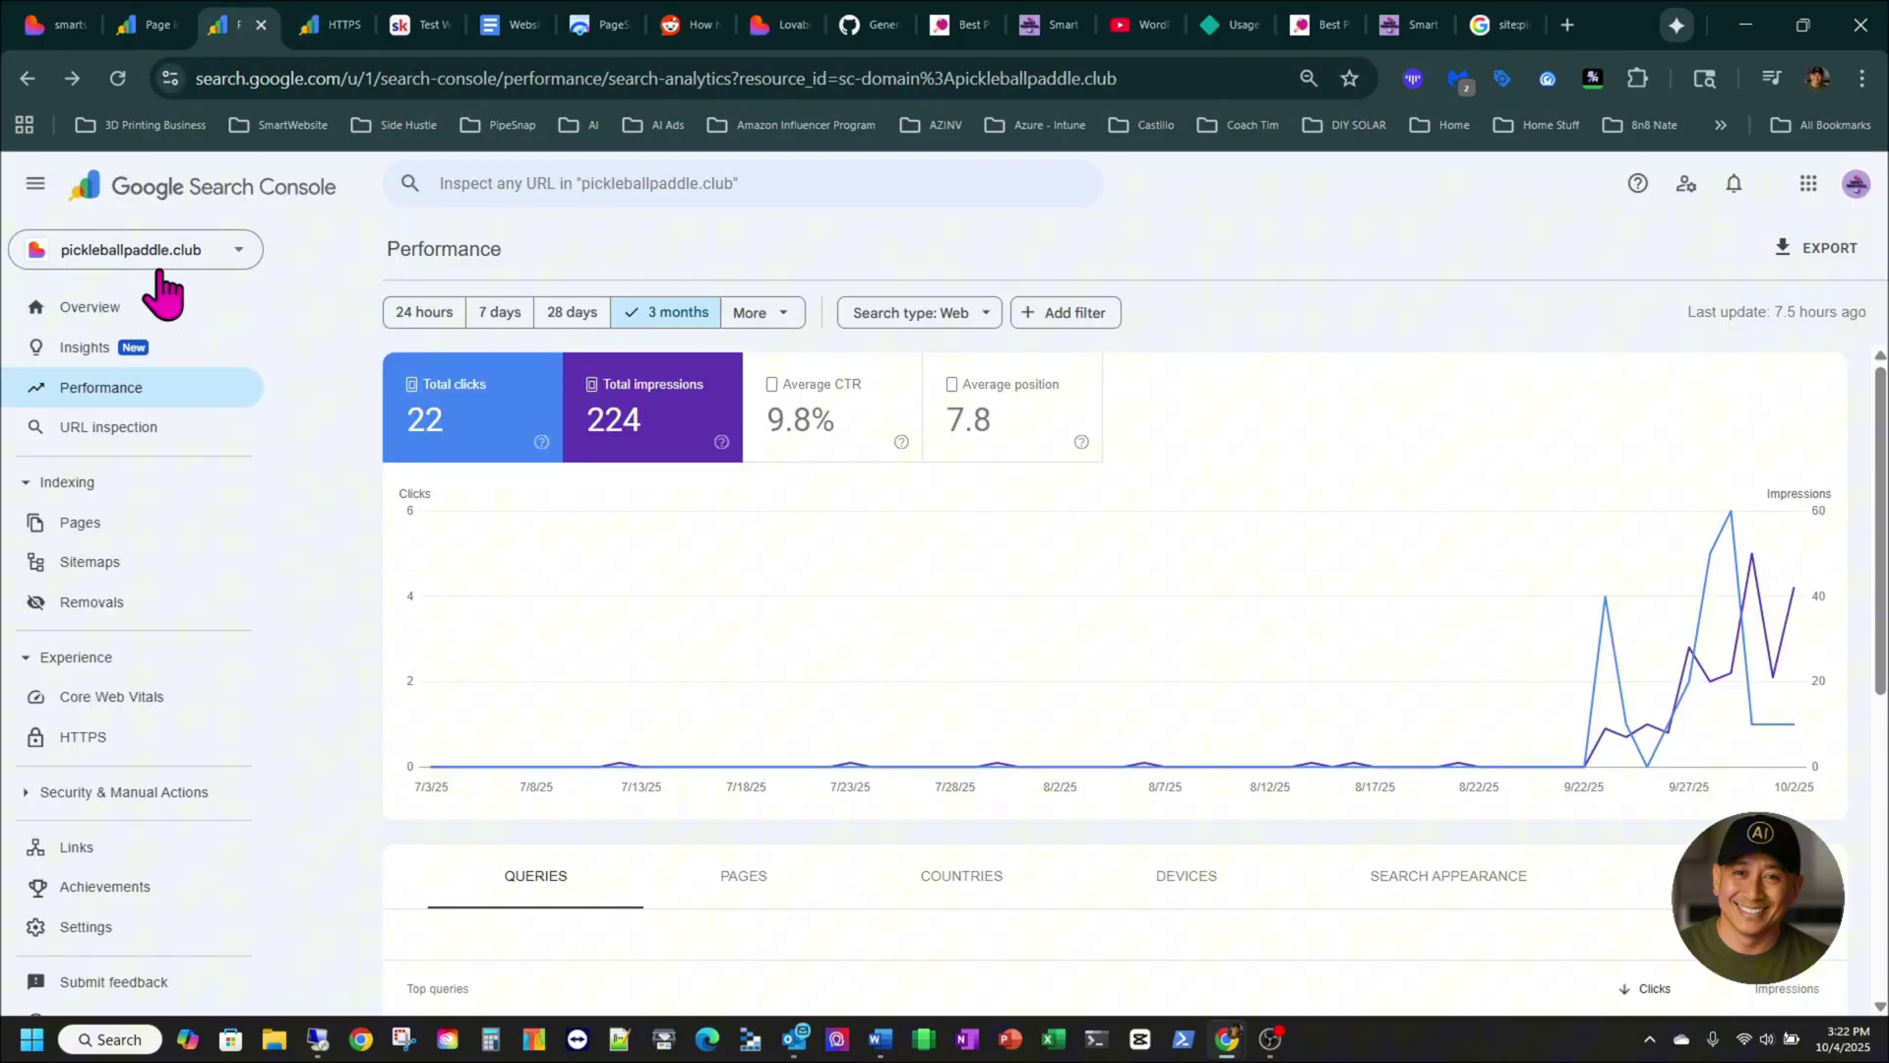
- Open the Pages report and review why some pickleballpaddle.club pages aren't indexed
click(111, 537)
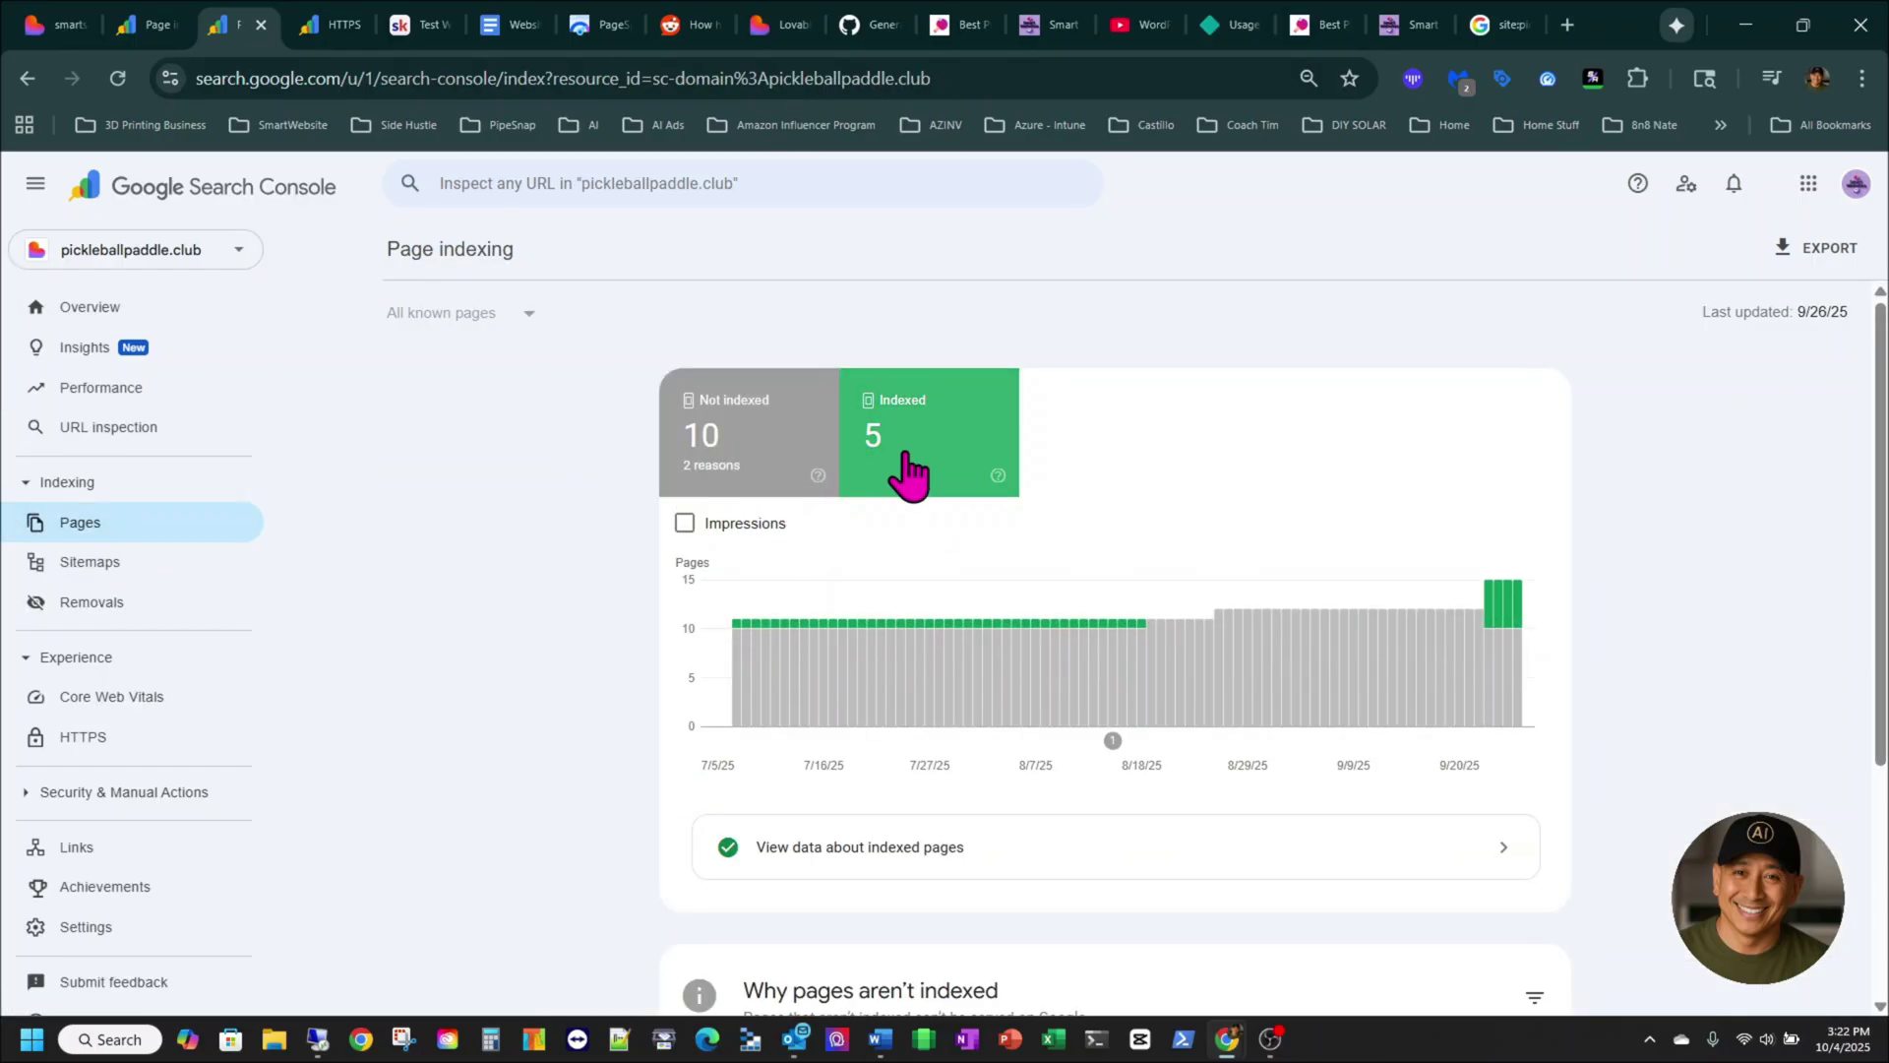
scroll(1414, 728, down, 3)
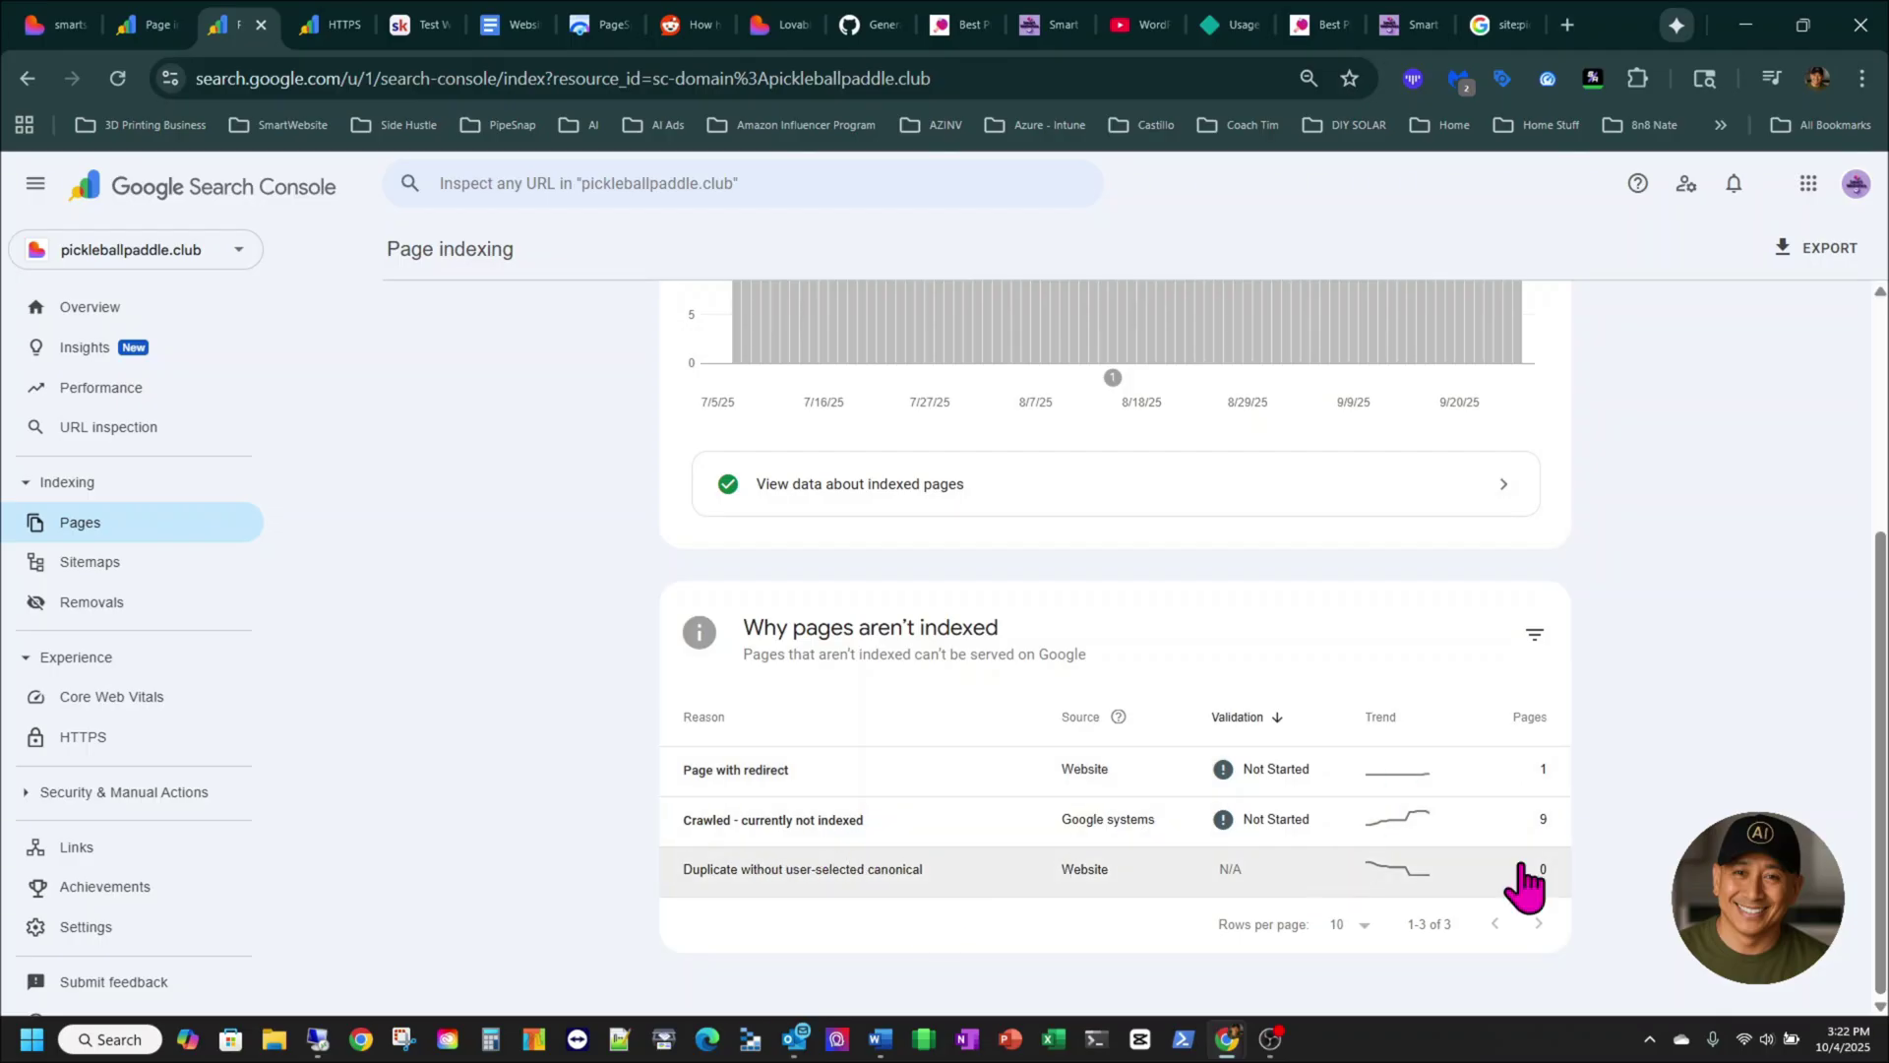
scroll(1564, 861, up, 1)
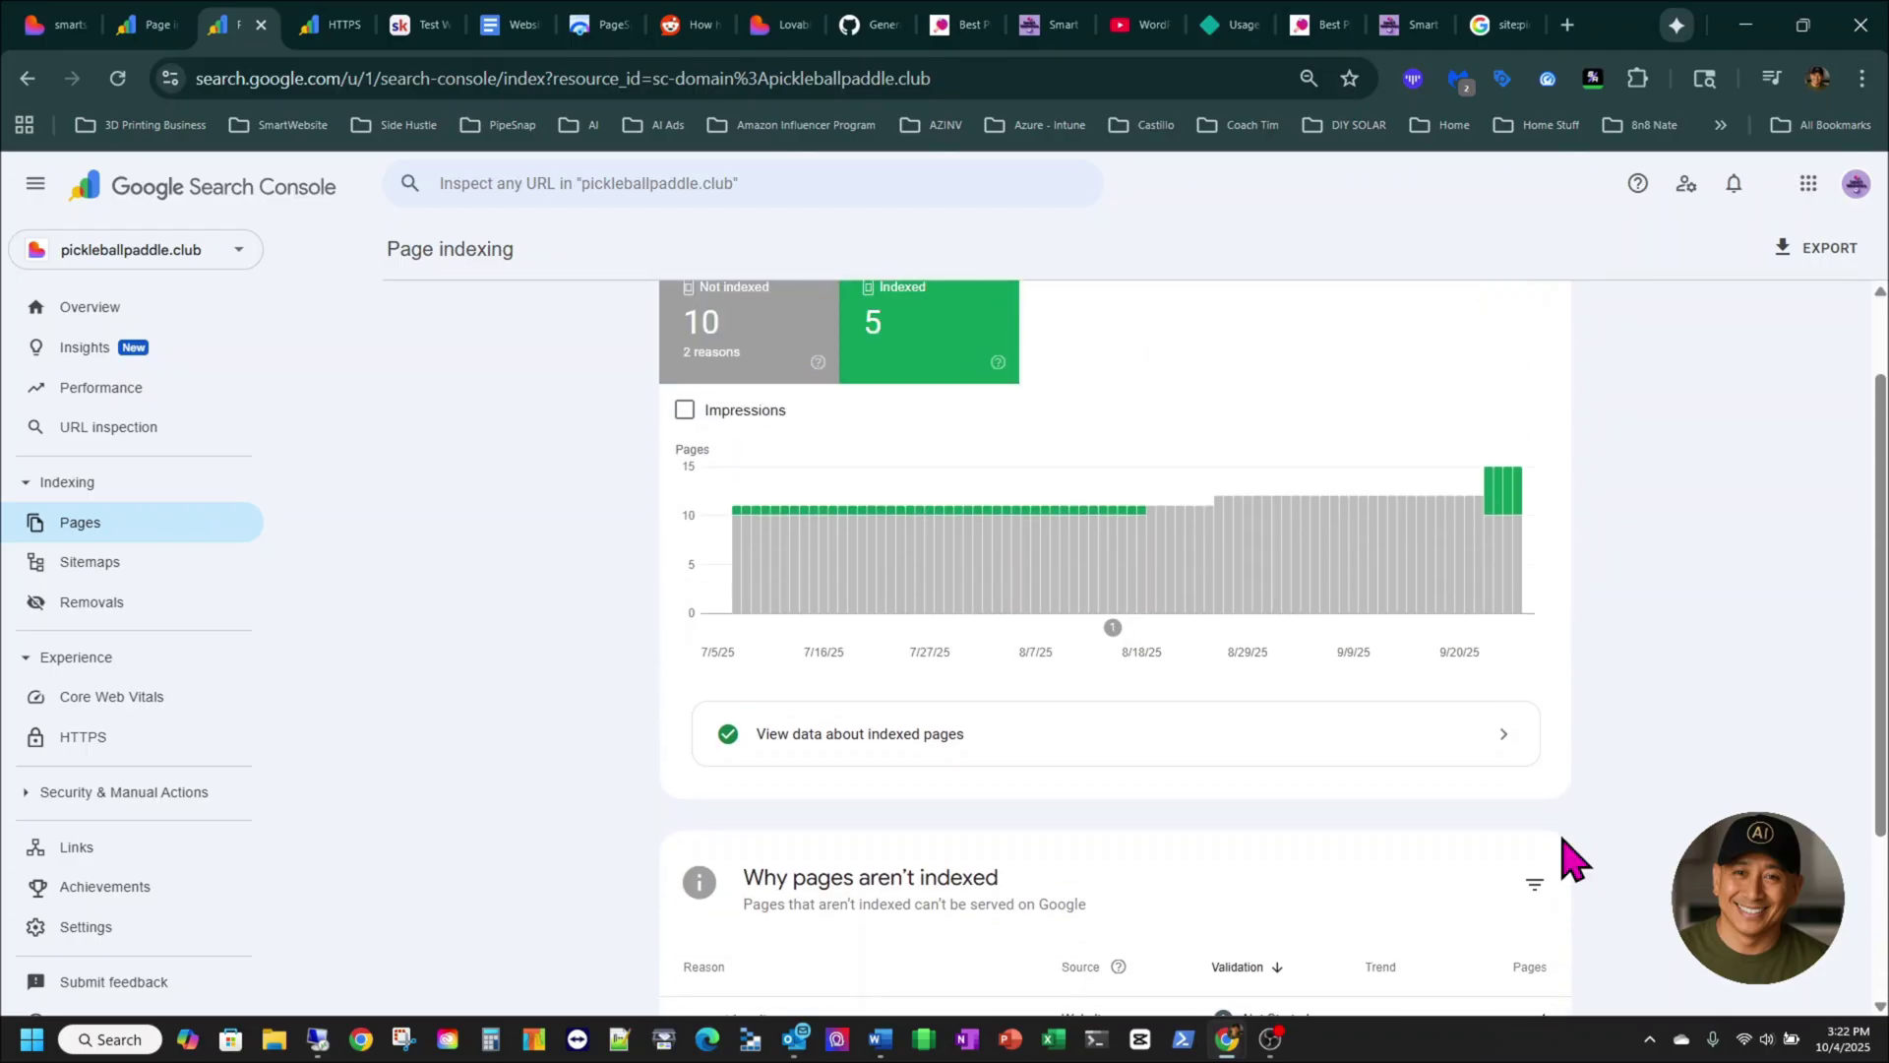
scroll(1570, 856, down, 1)
scroll(1570, 856, up, 3)
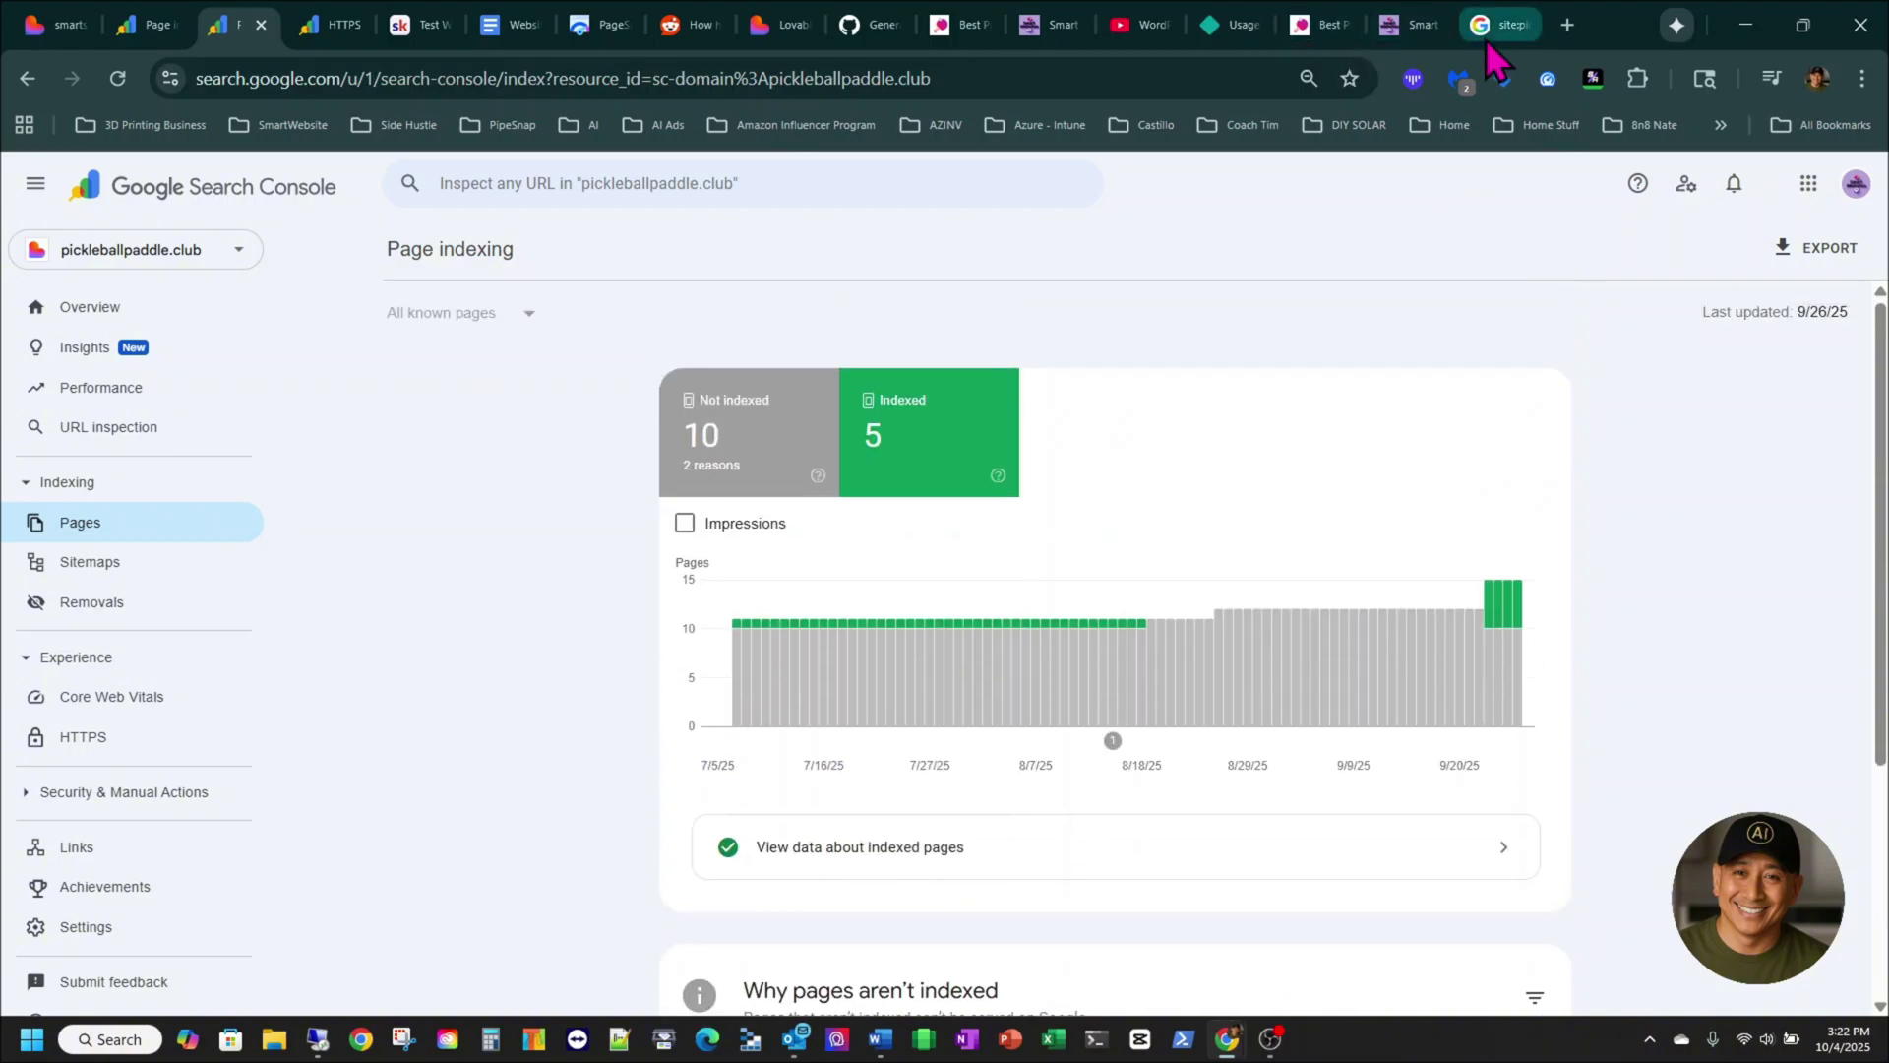
- Glance at the site: results and phoenix HTTPS report, then open pickleballpaddle.club's HTTPS report
click(1492, 40)
scroll(616, 607, down, 5)
scroll(630, 611, up, 5)
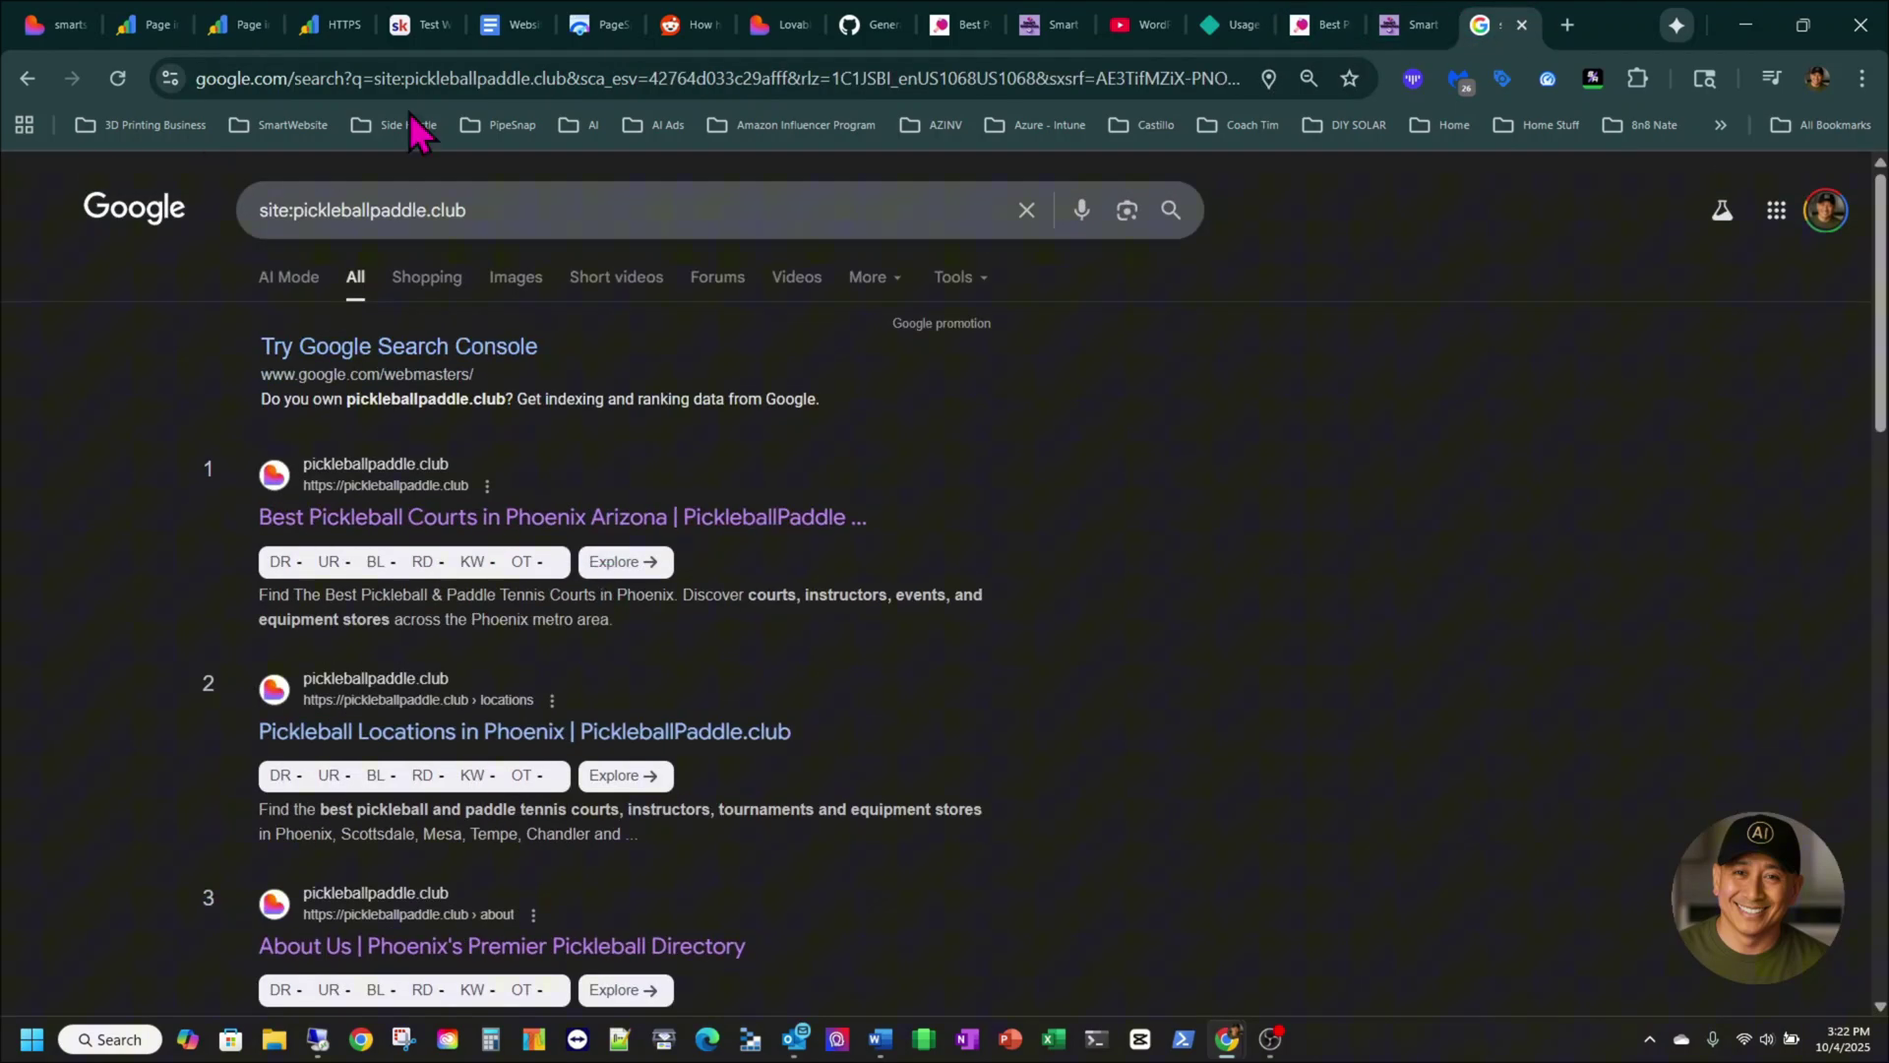
click(325, 29)
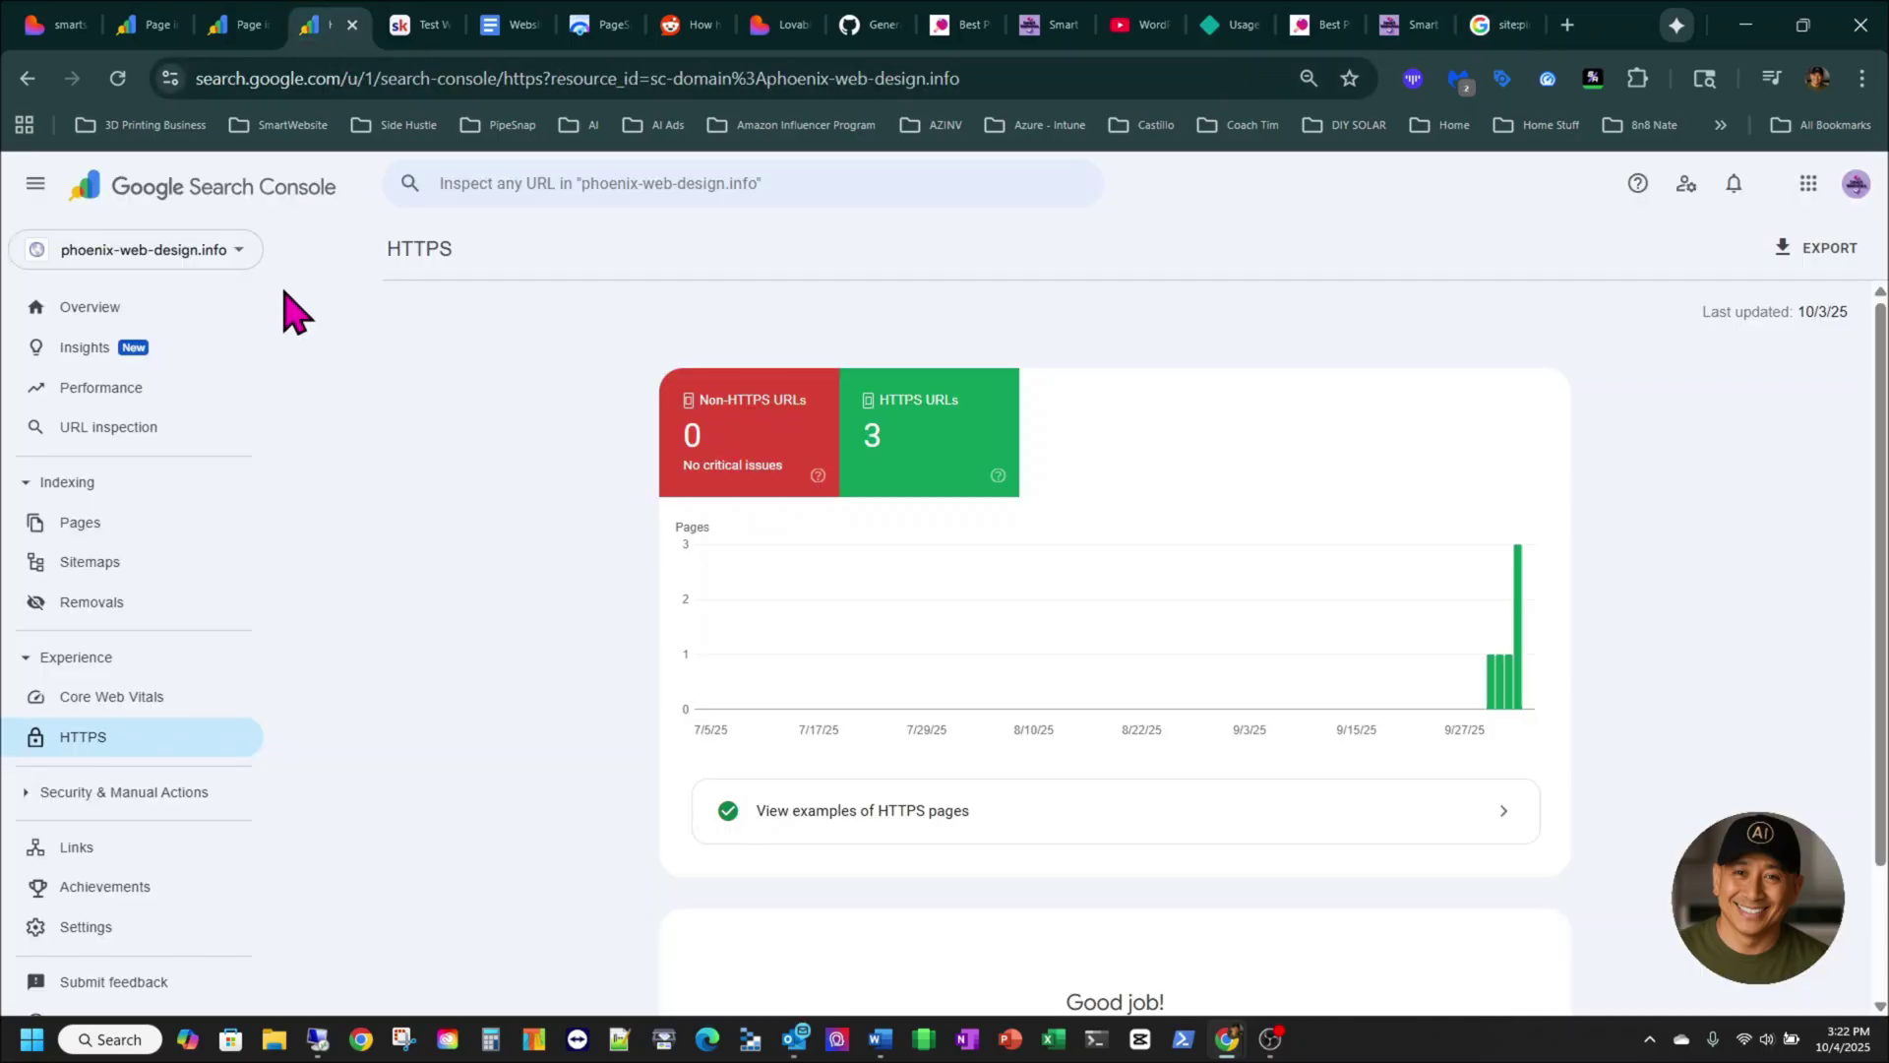
click(236, 28)
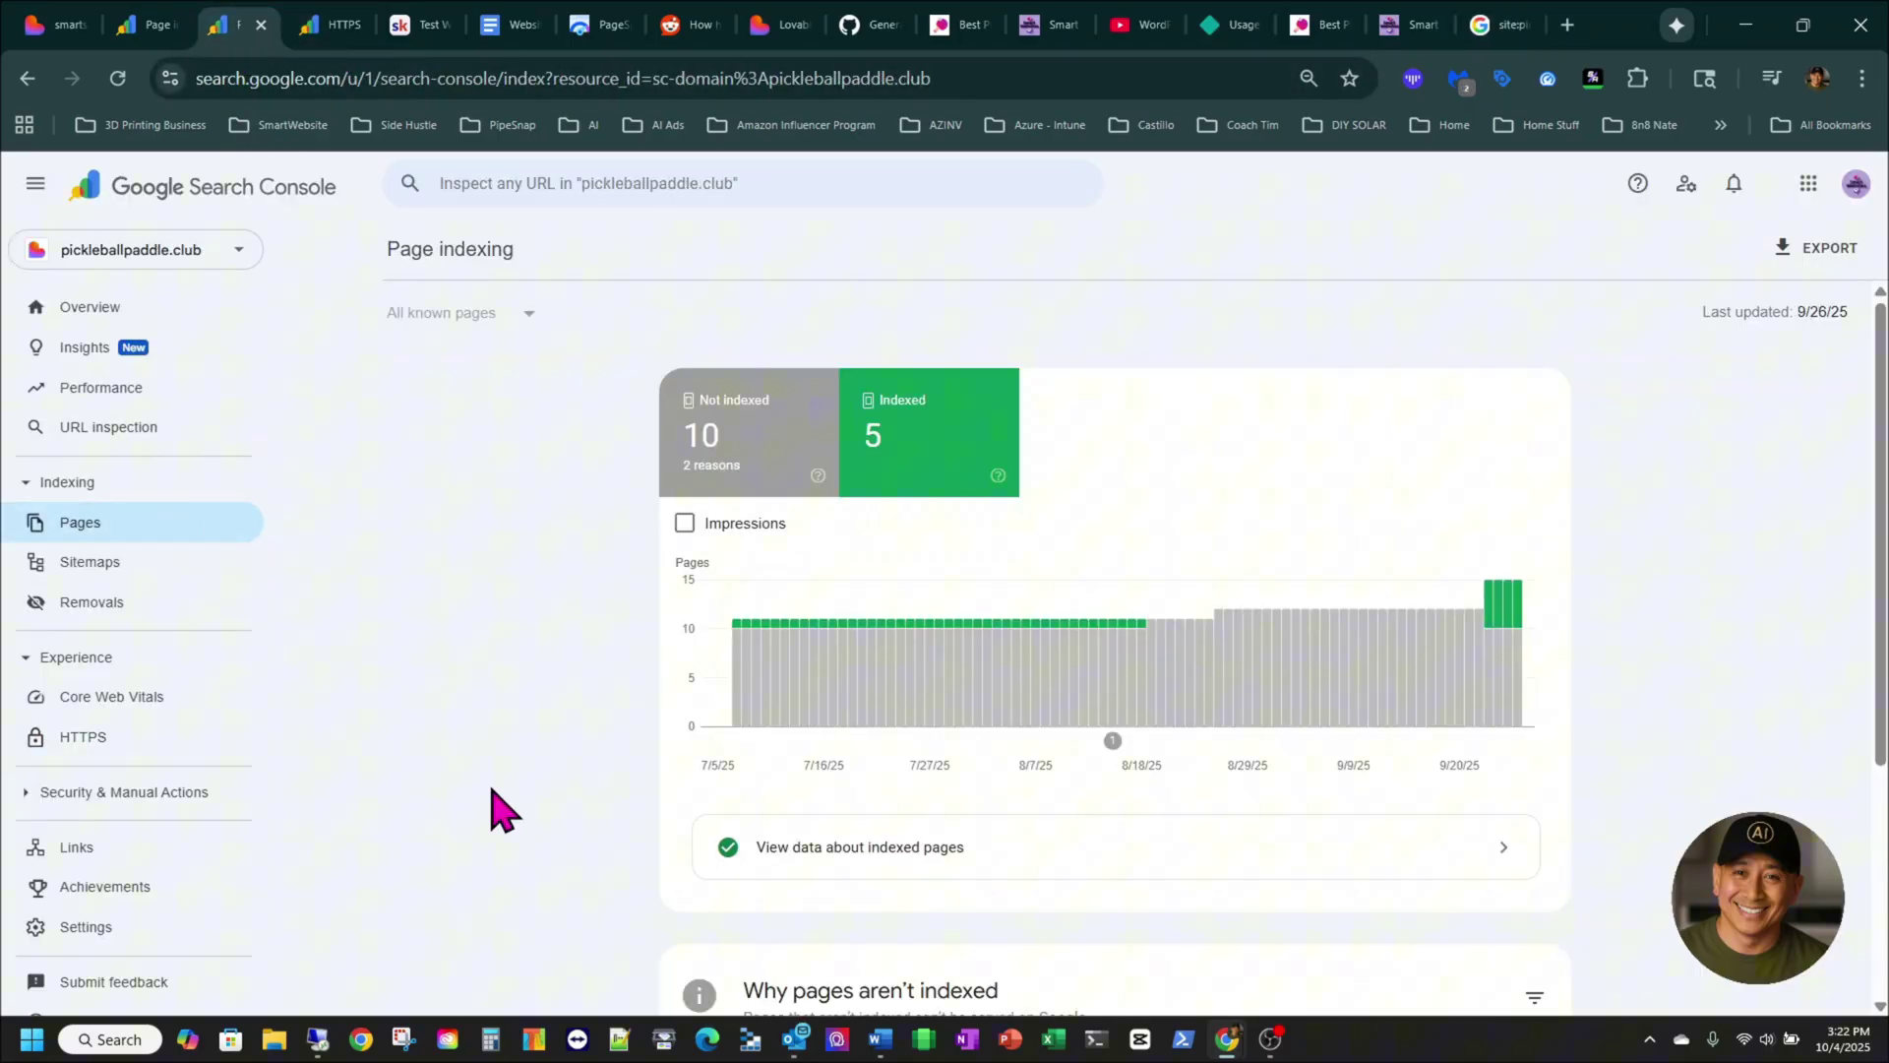
scroll(501, 809, down, 4)
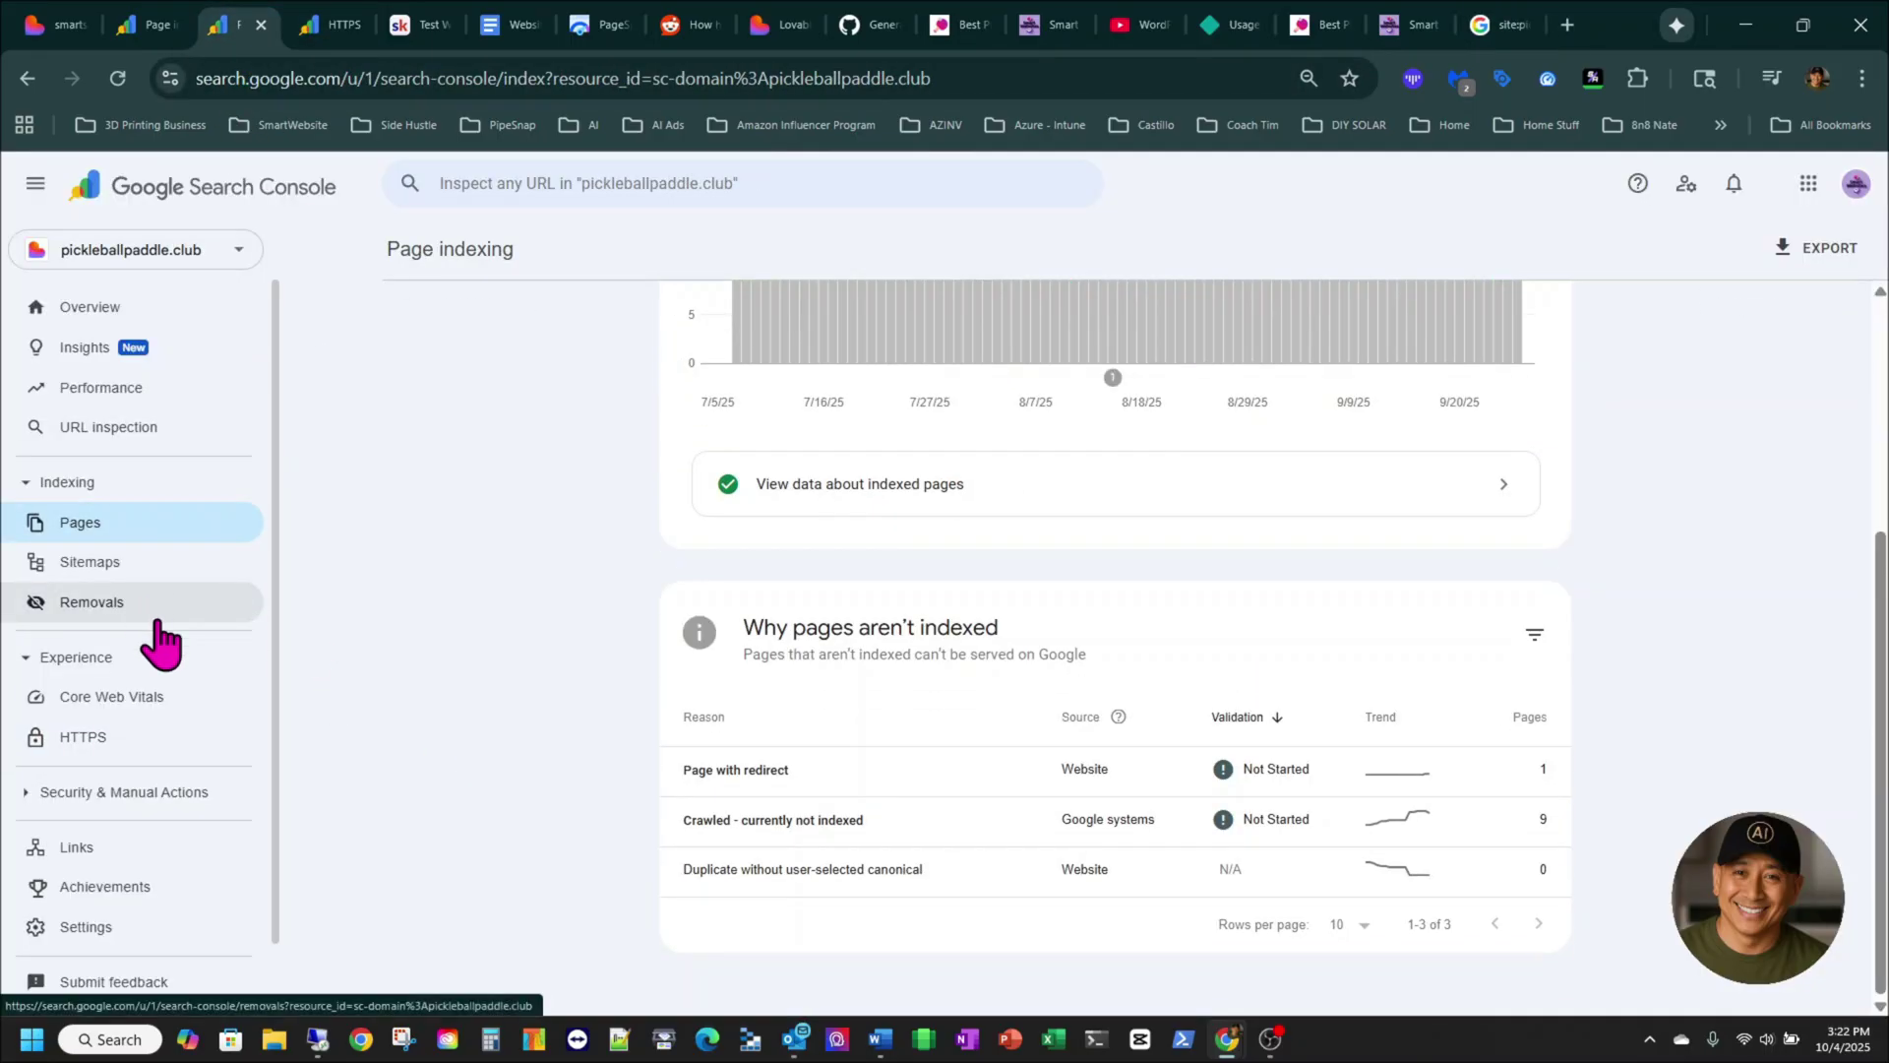
click(116, 740)
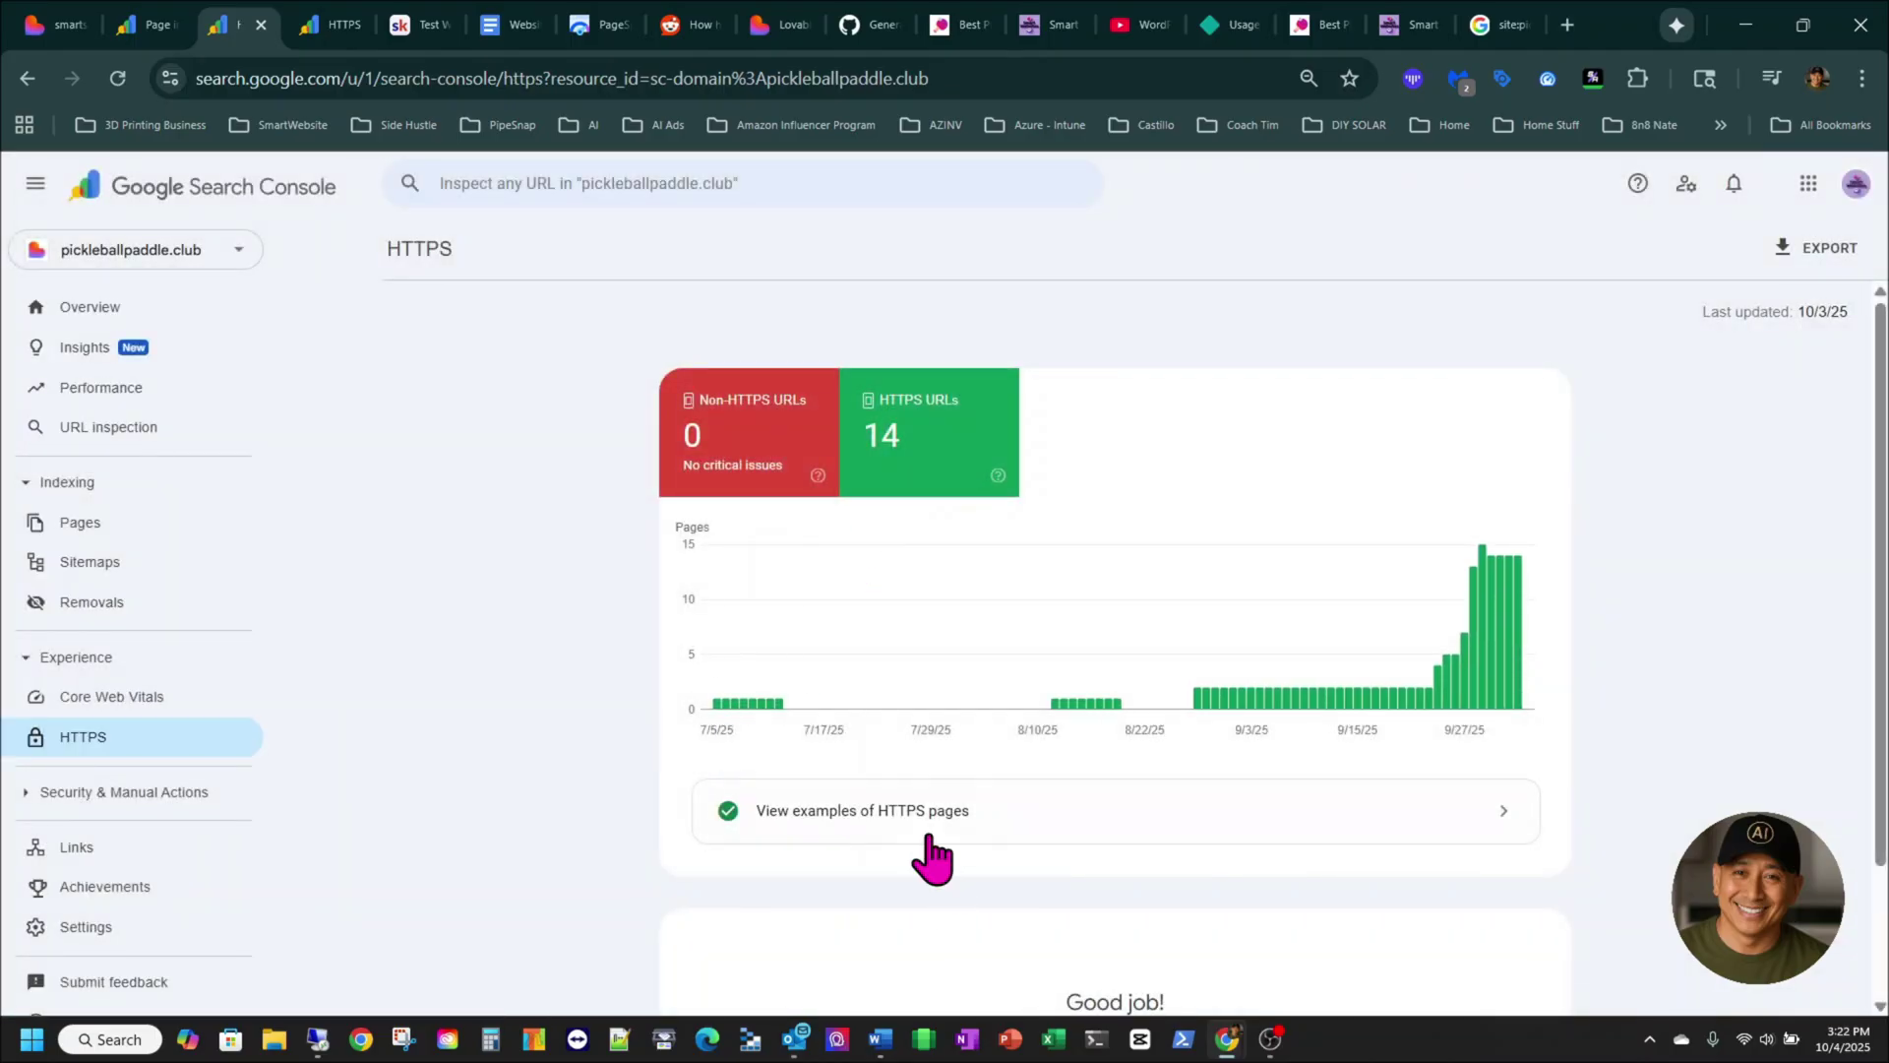
- Show example HTTPS pages and set the table to 50 rows so all 14 URLs appear
click(859, 815)
scroll(1013, 675, down, 7)
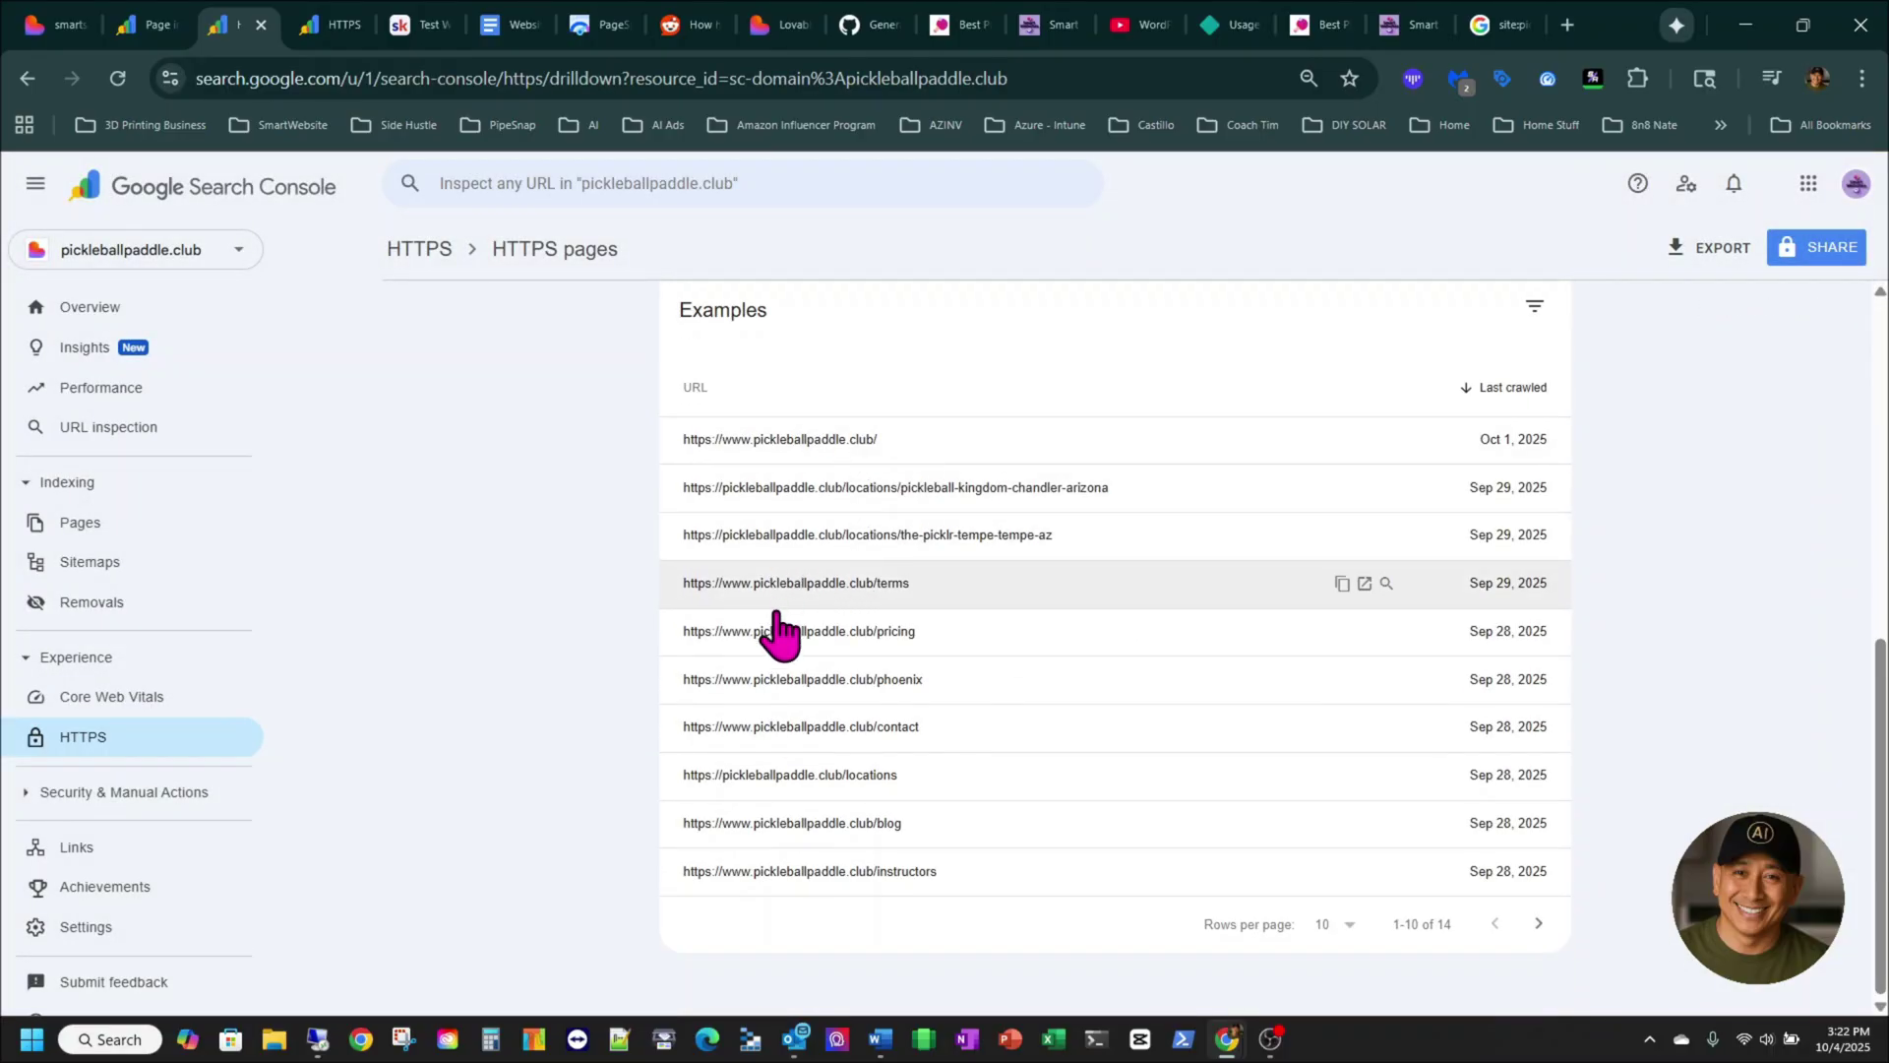
scroll(994, 842, up, 1)
scroll(994, 841, up, 1)
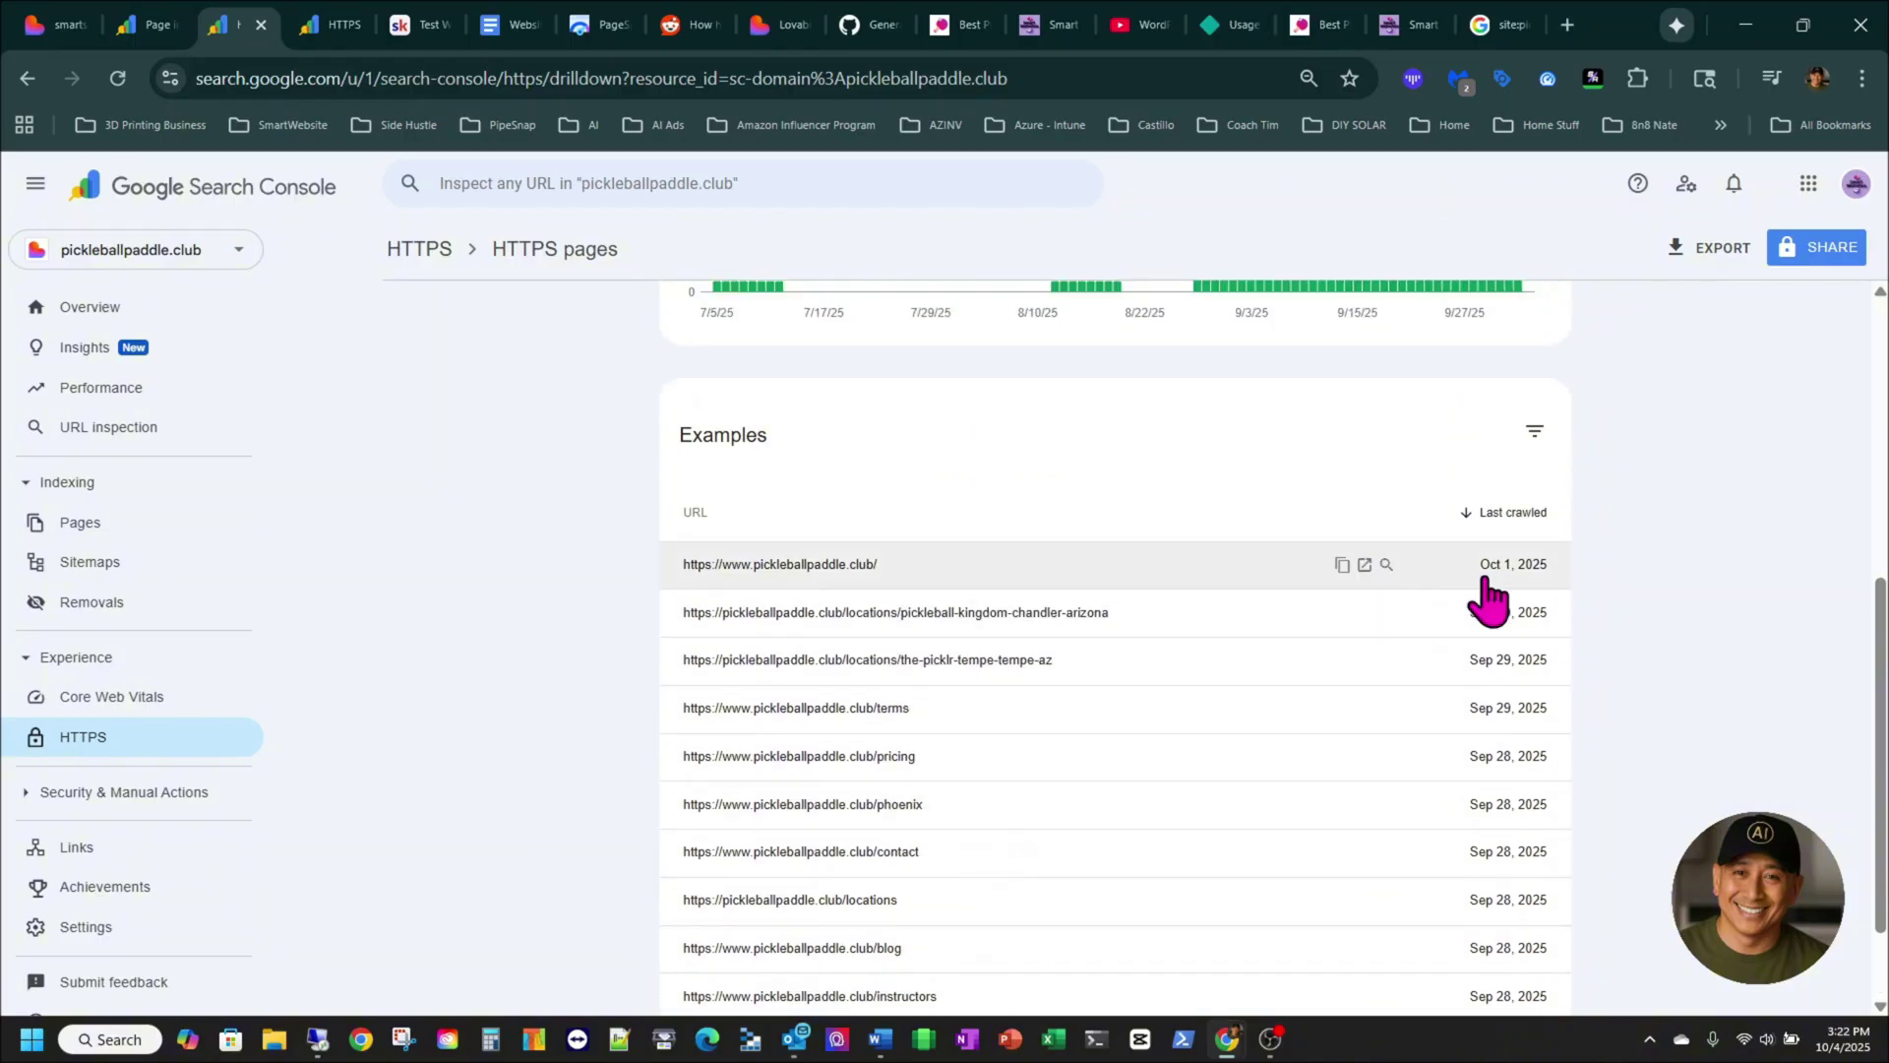
scroll(1506, 792, down, 1)
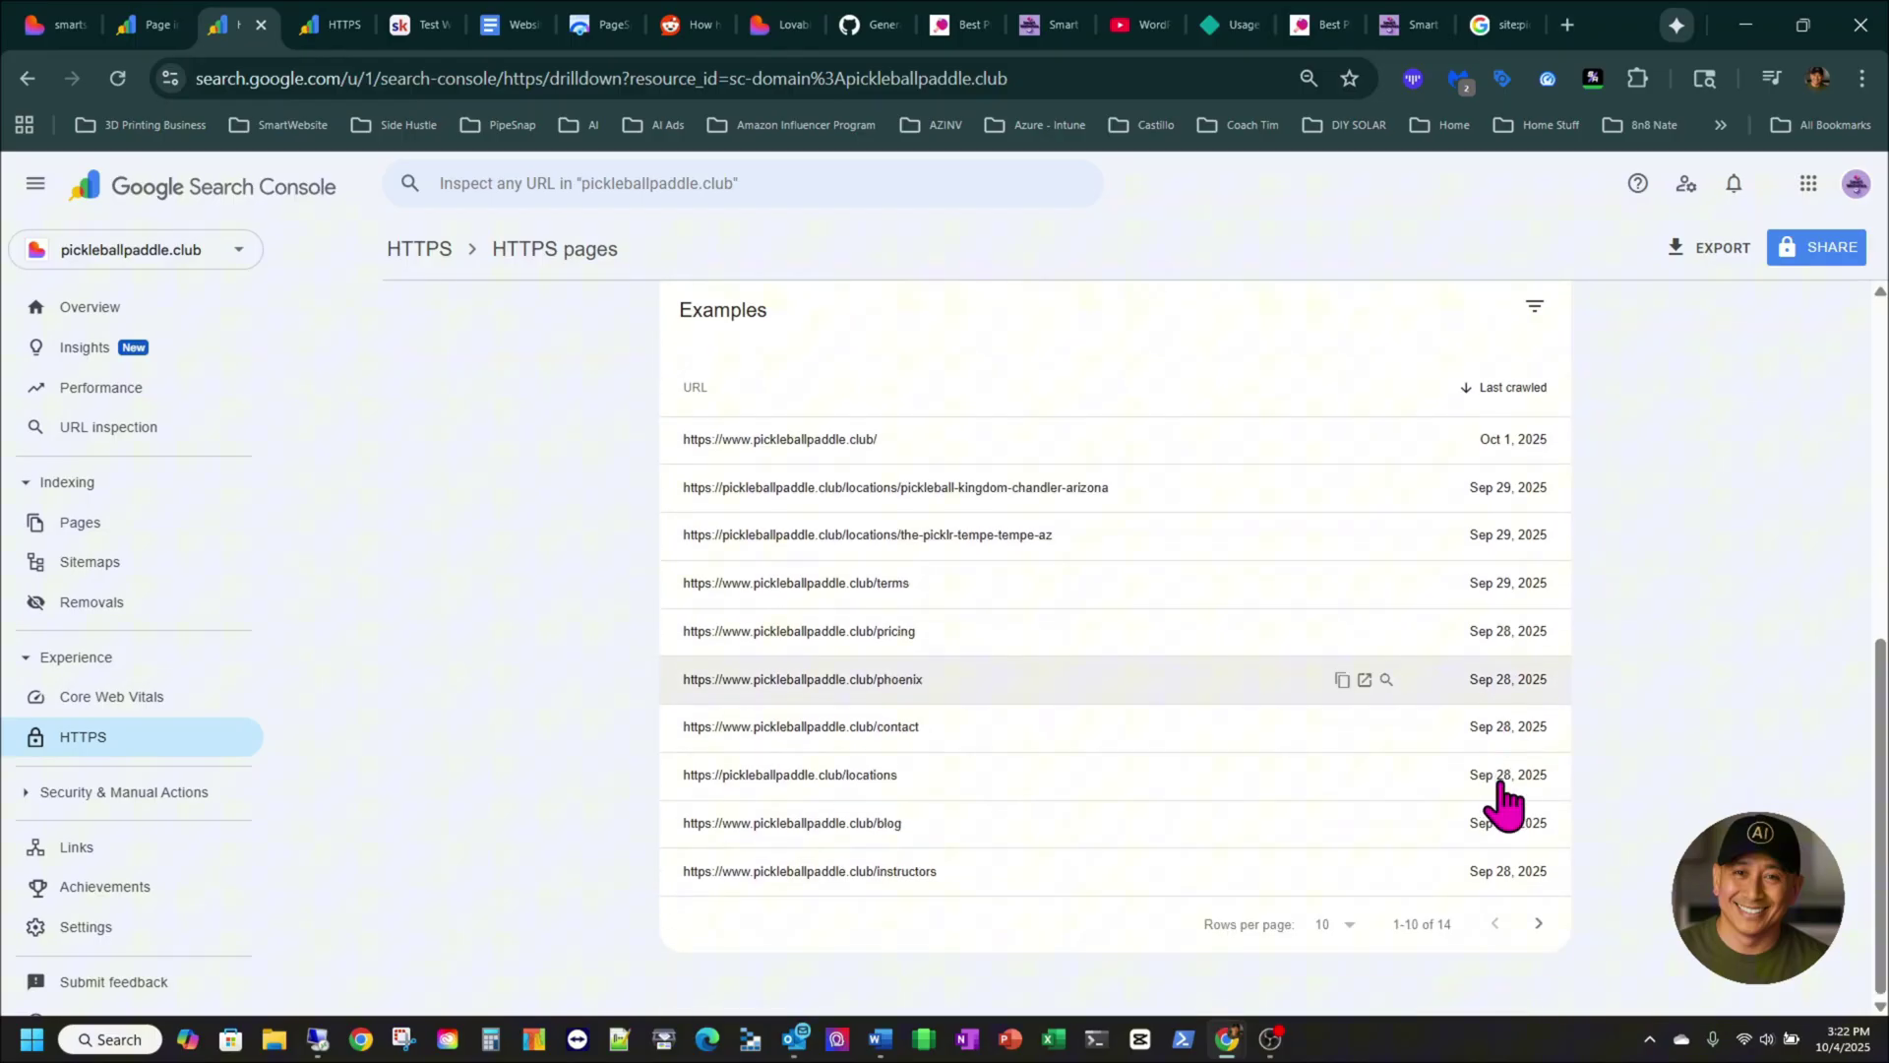
click(1346, 927)
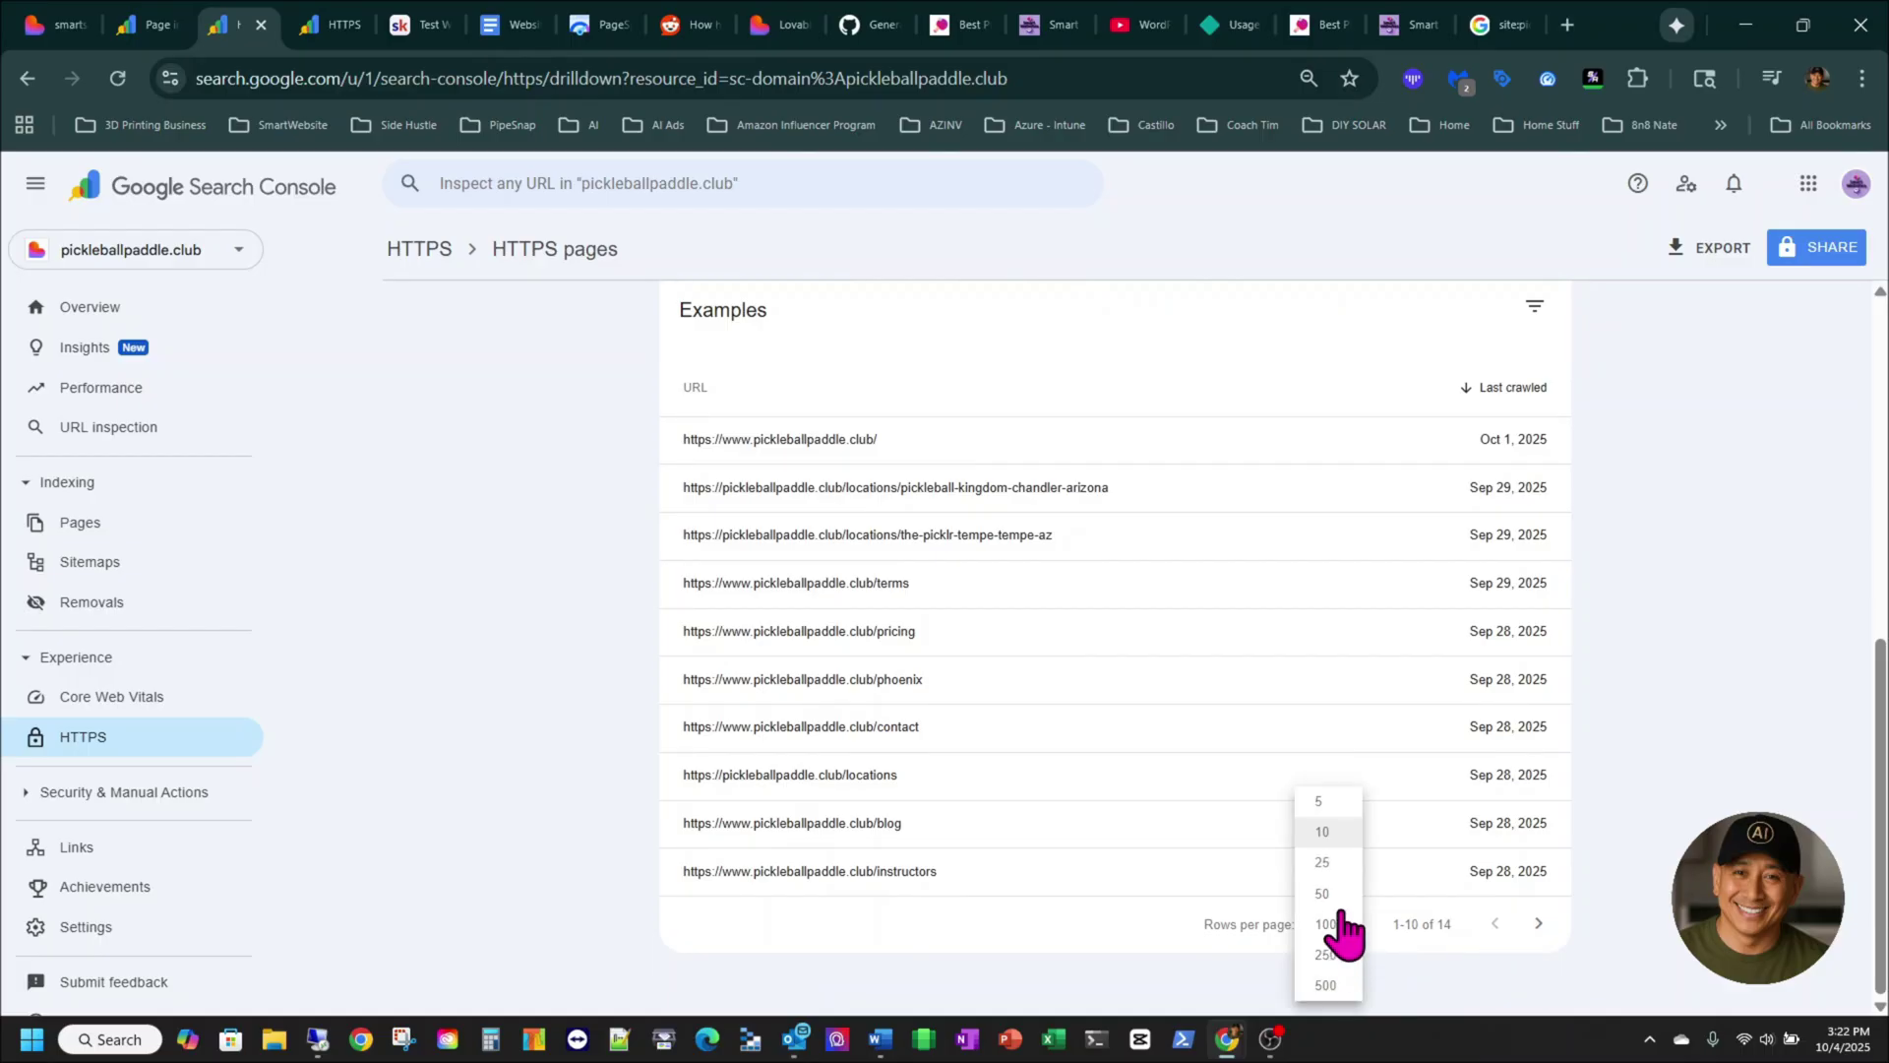
click(1340, 913)
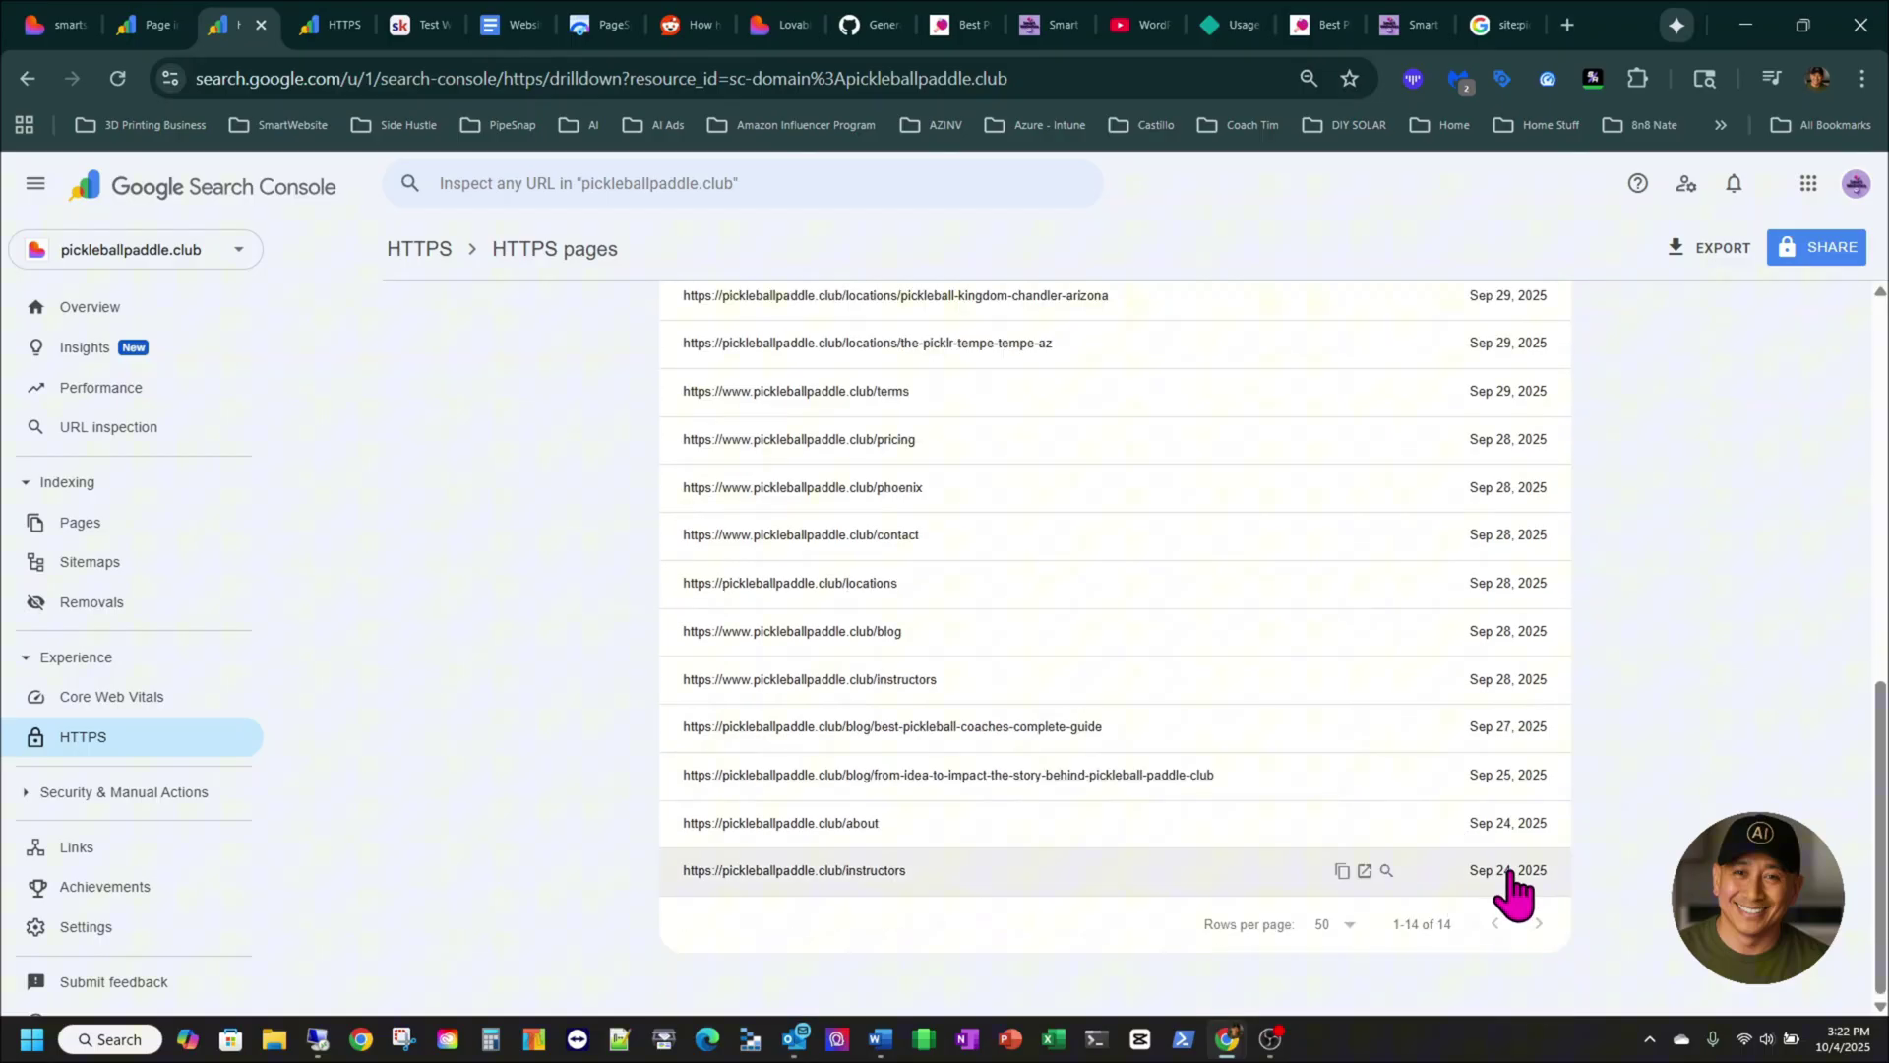
scroll(1510, 894, up, 3)
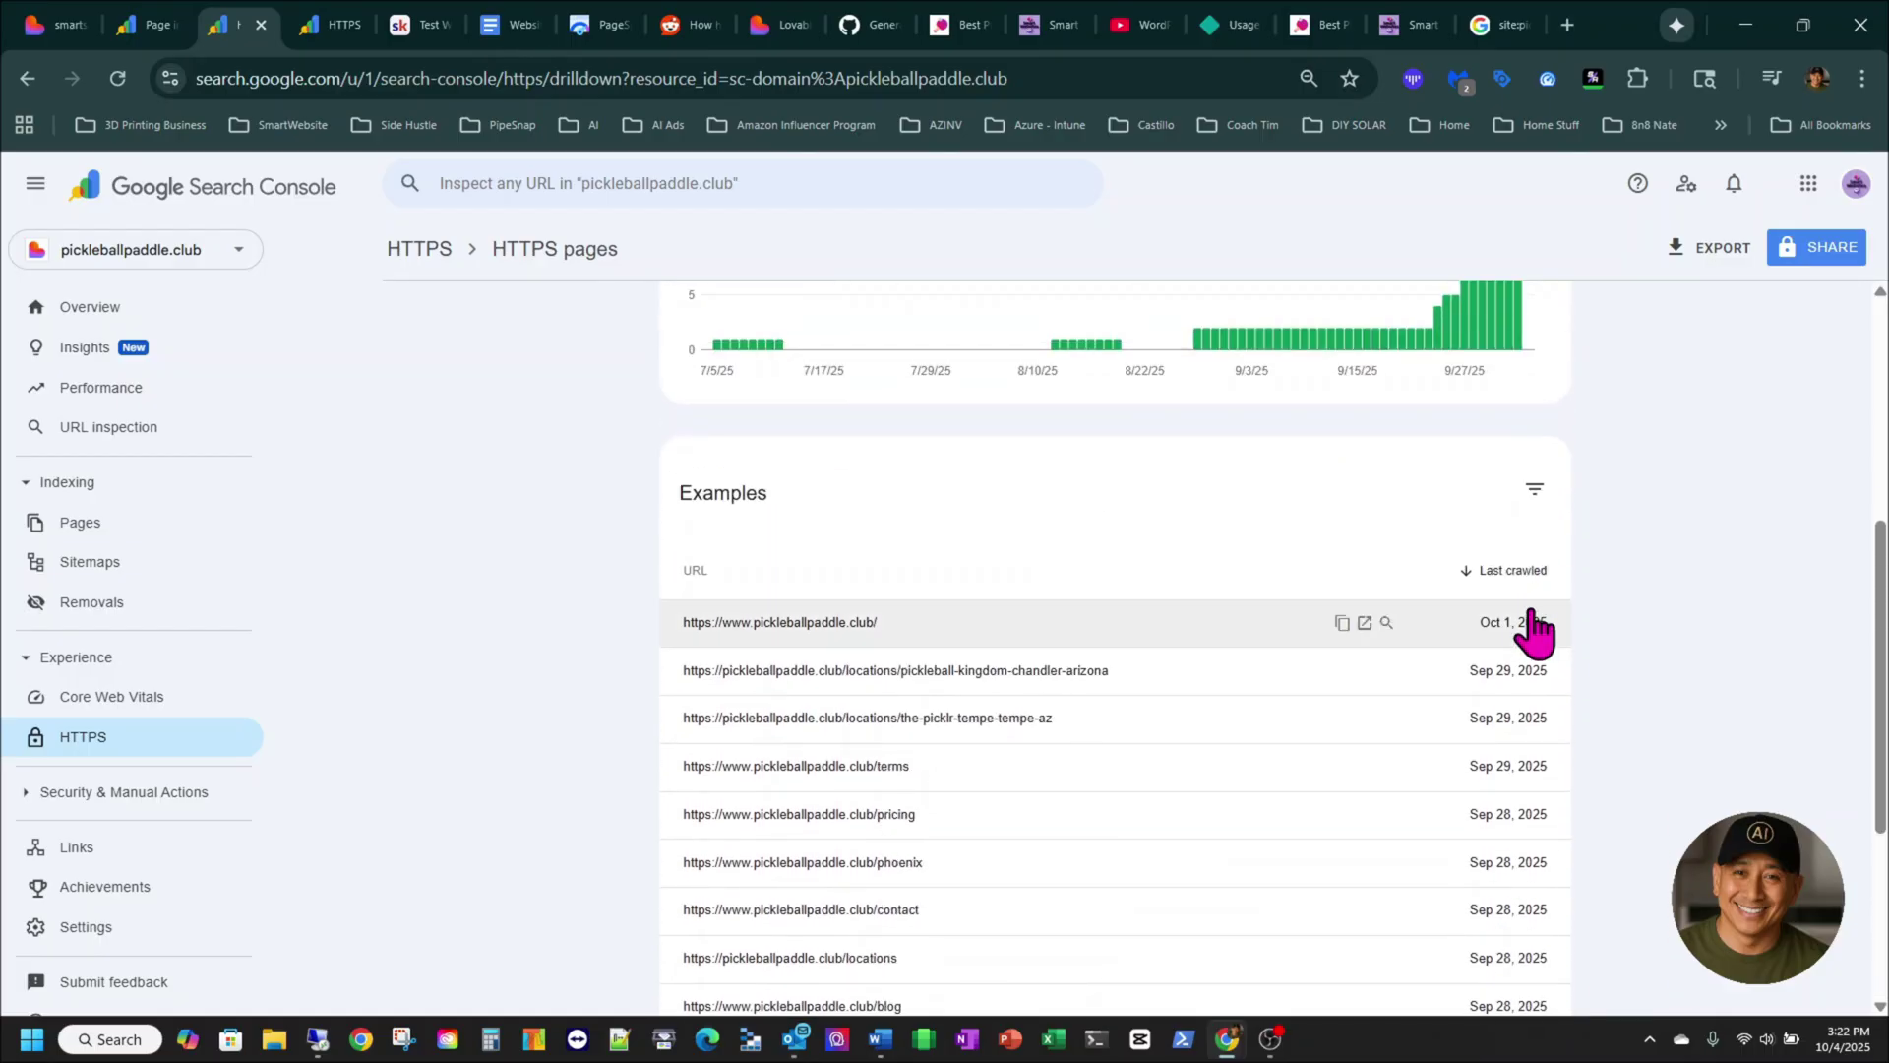
scroll(1068, 649, down, 3)
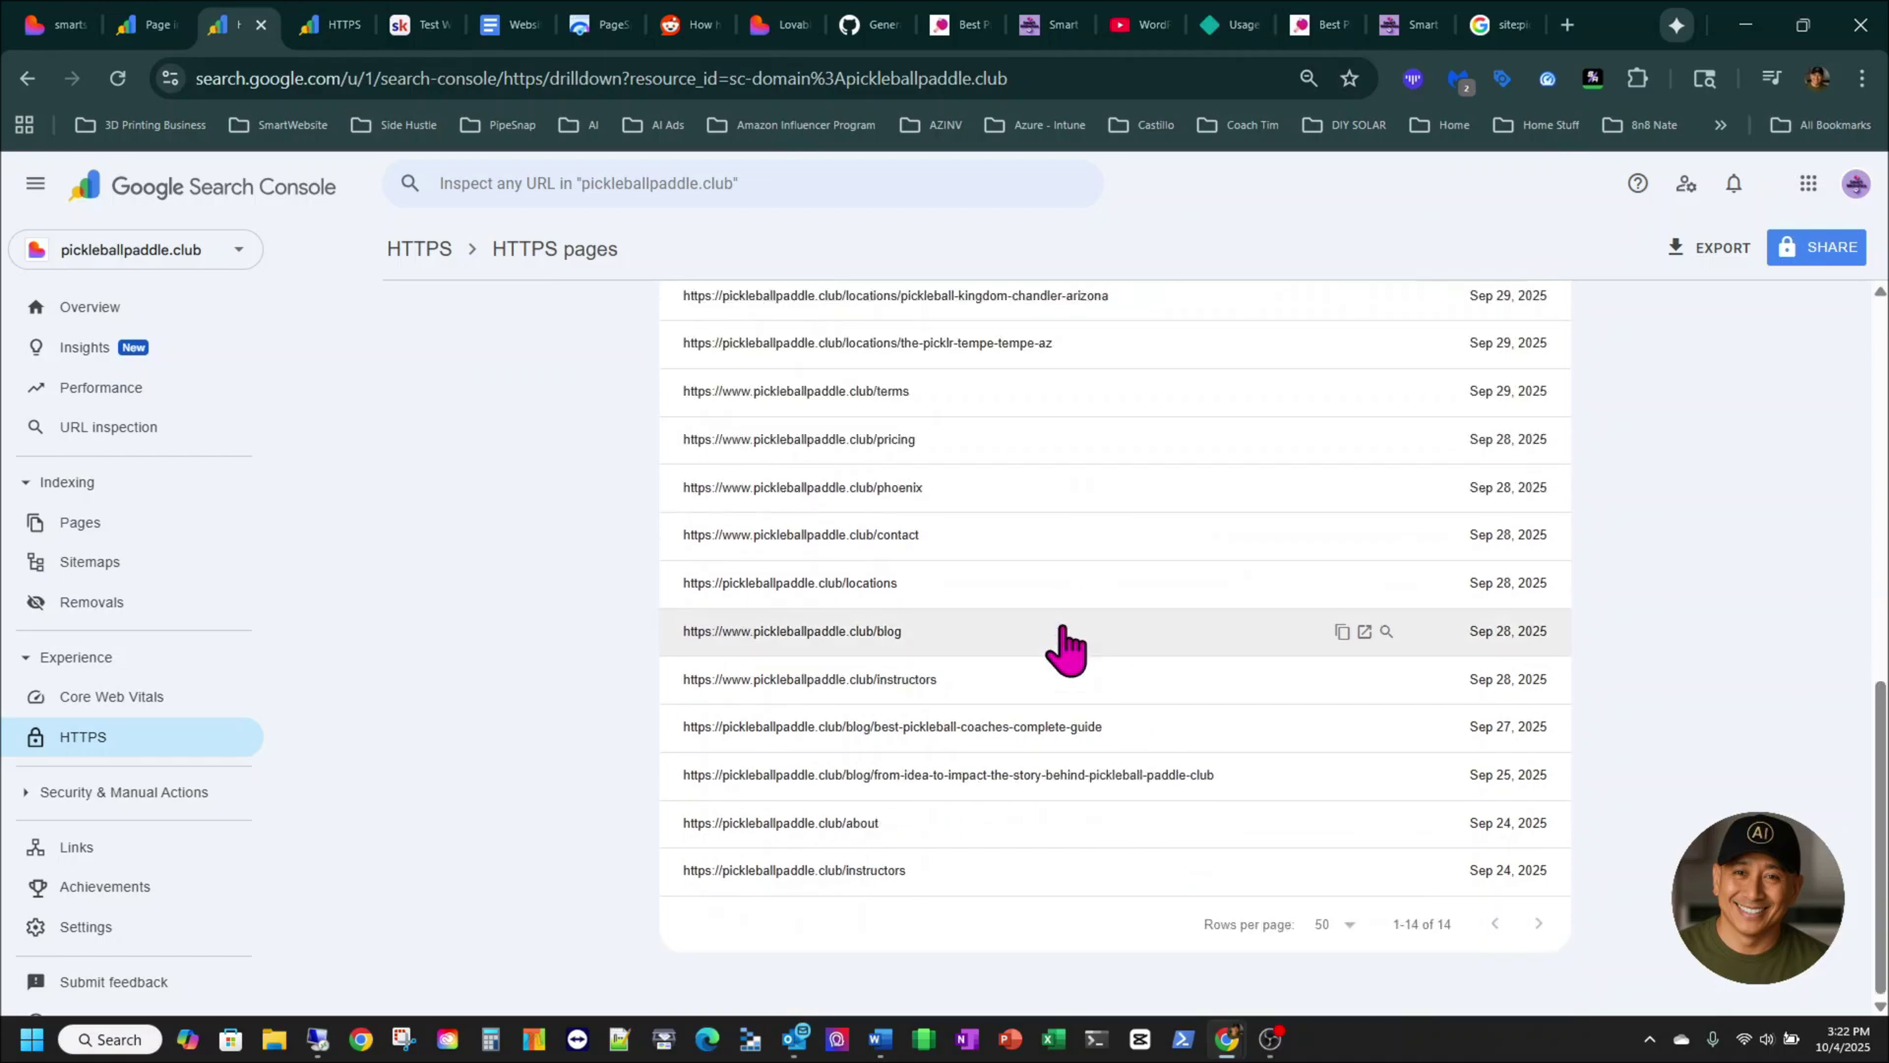
- Open the Links report and expand the full list of internally linked pages
click(176, 852)
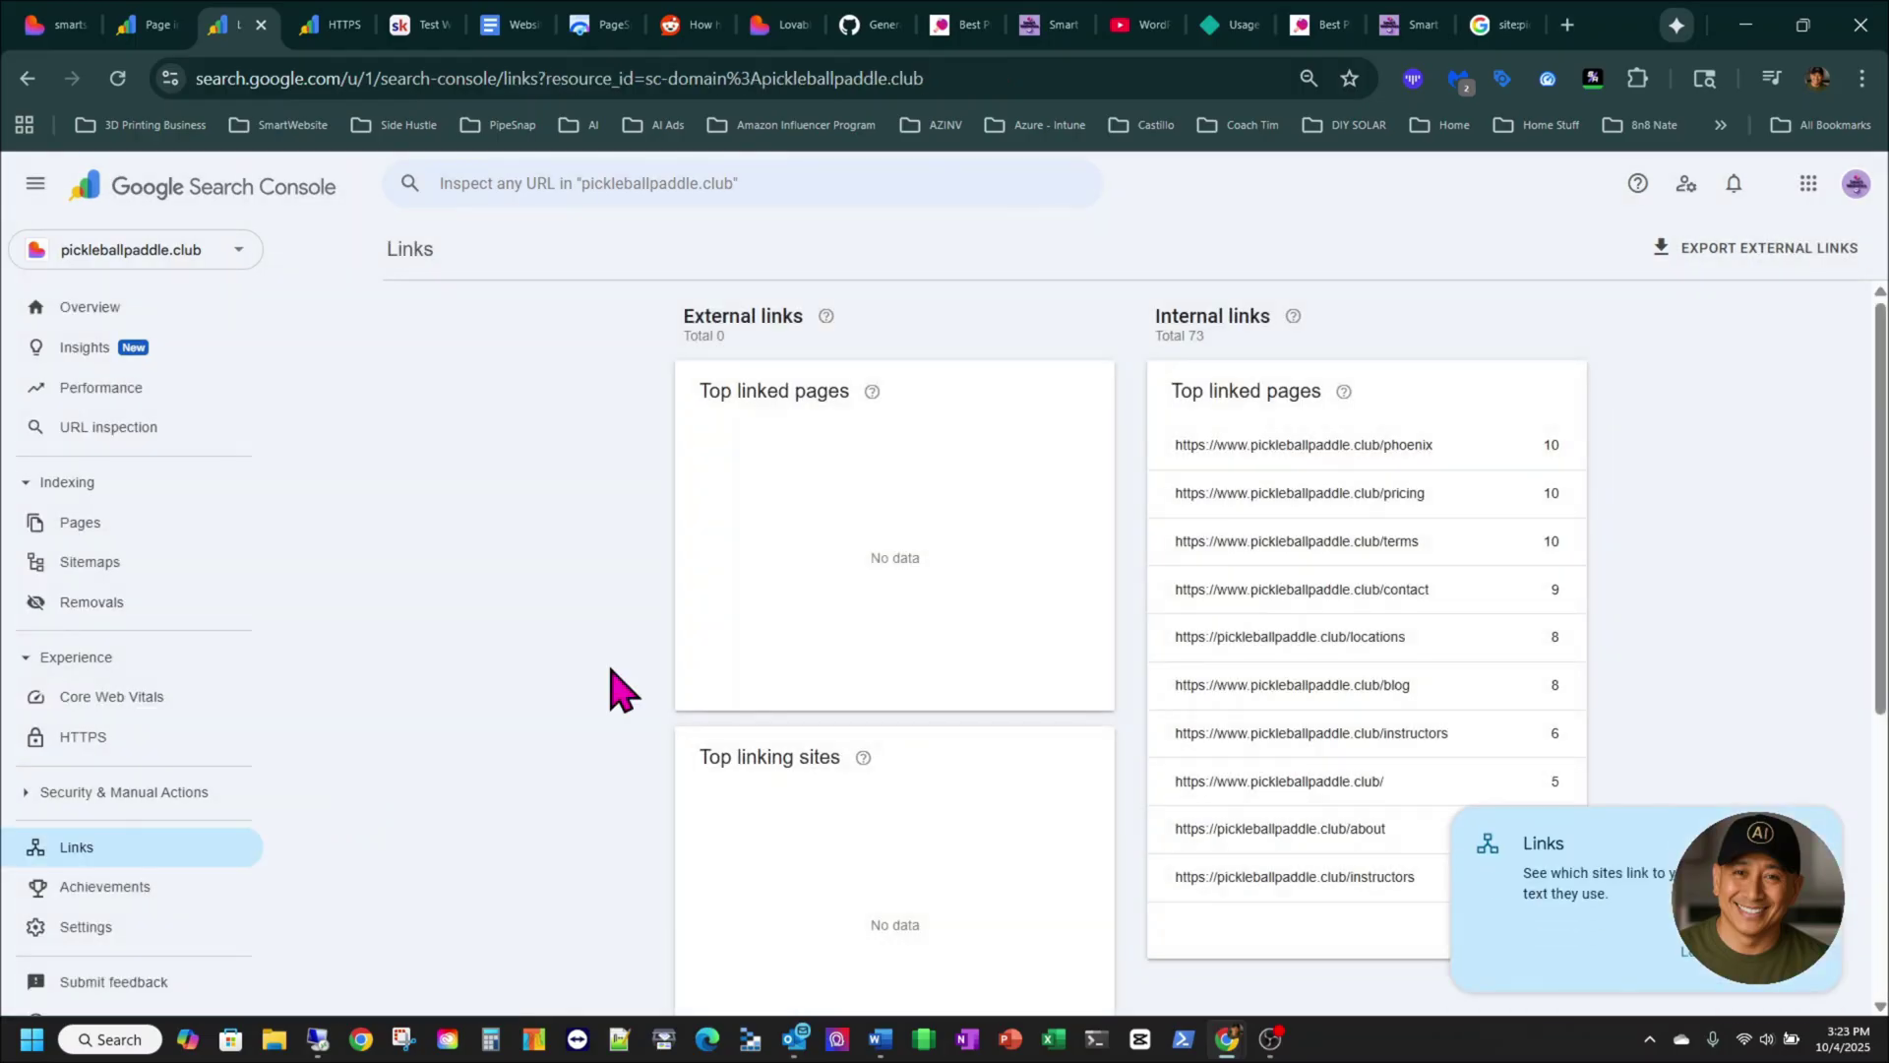
scroll(1209, 539, down, 1)
scroll(1210, 544, up, 1)
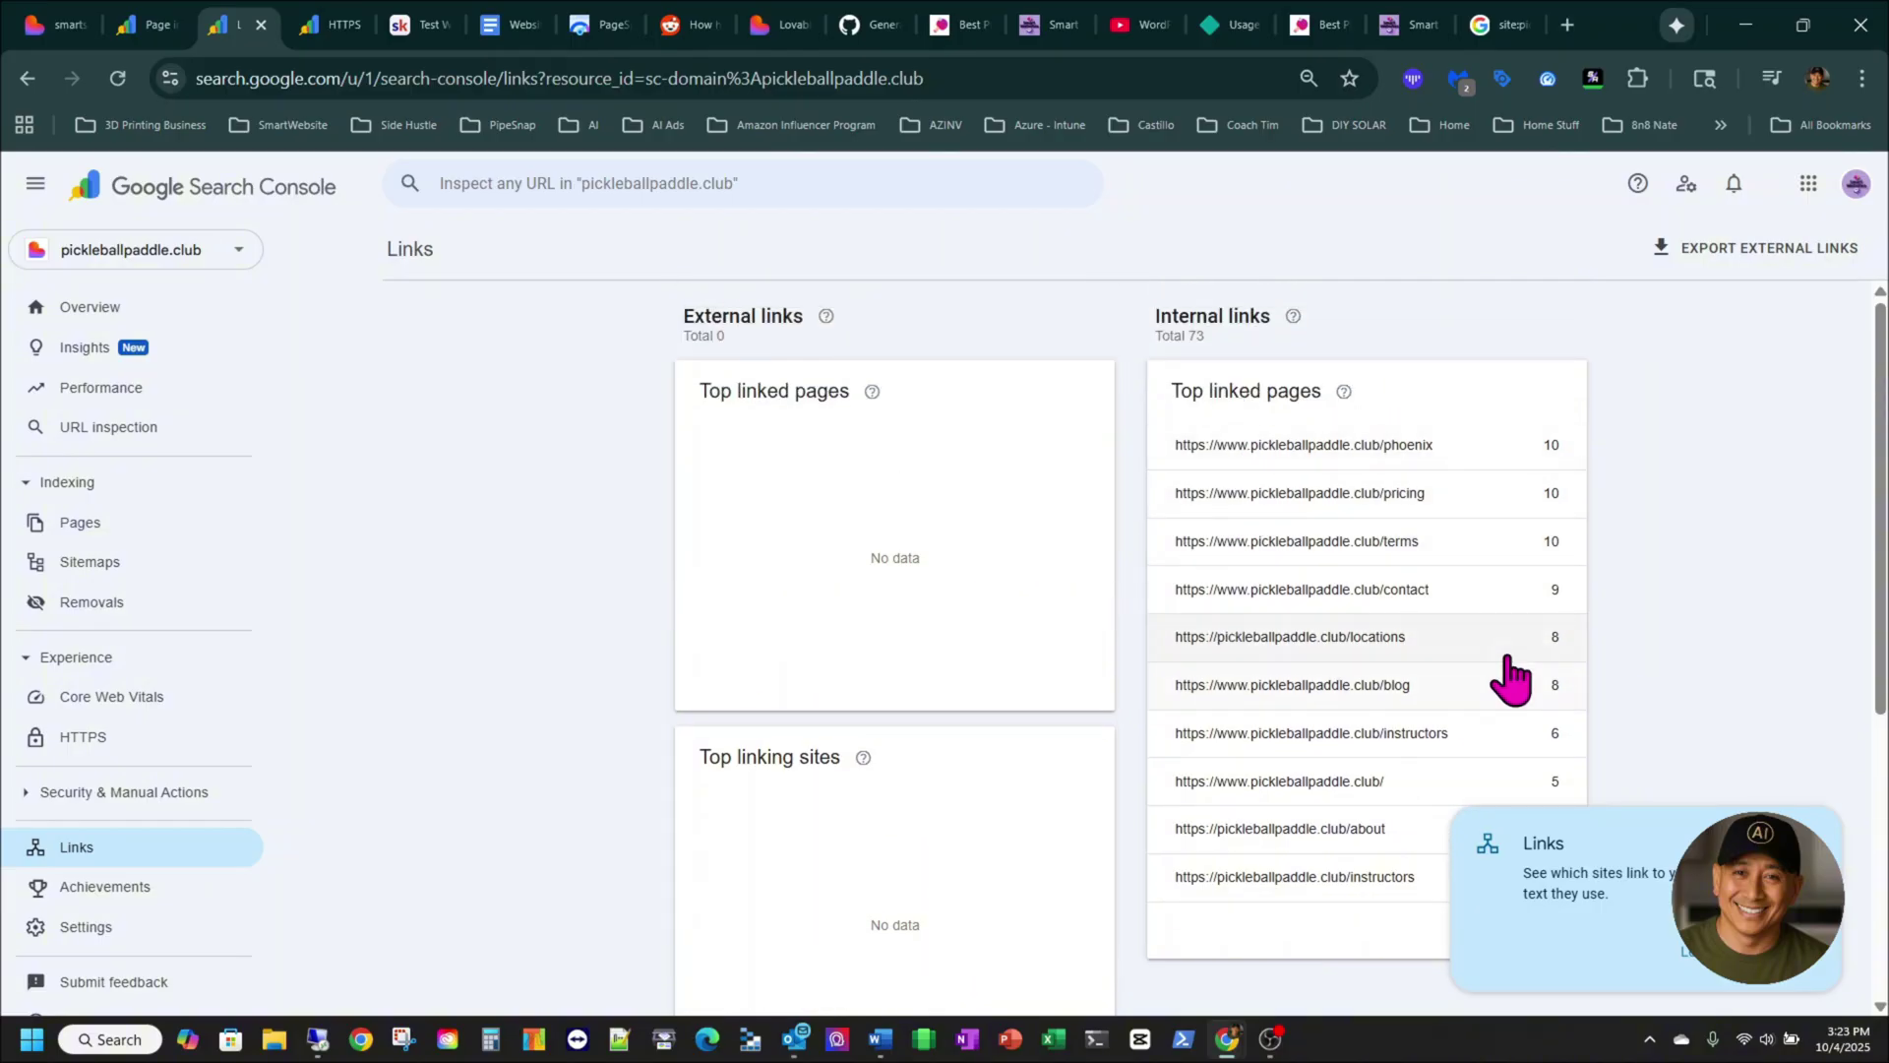
scroll(1397, 684, down, 1)
scroll(1397, 684, down, 2)
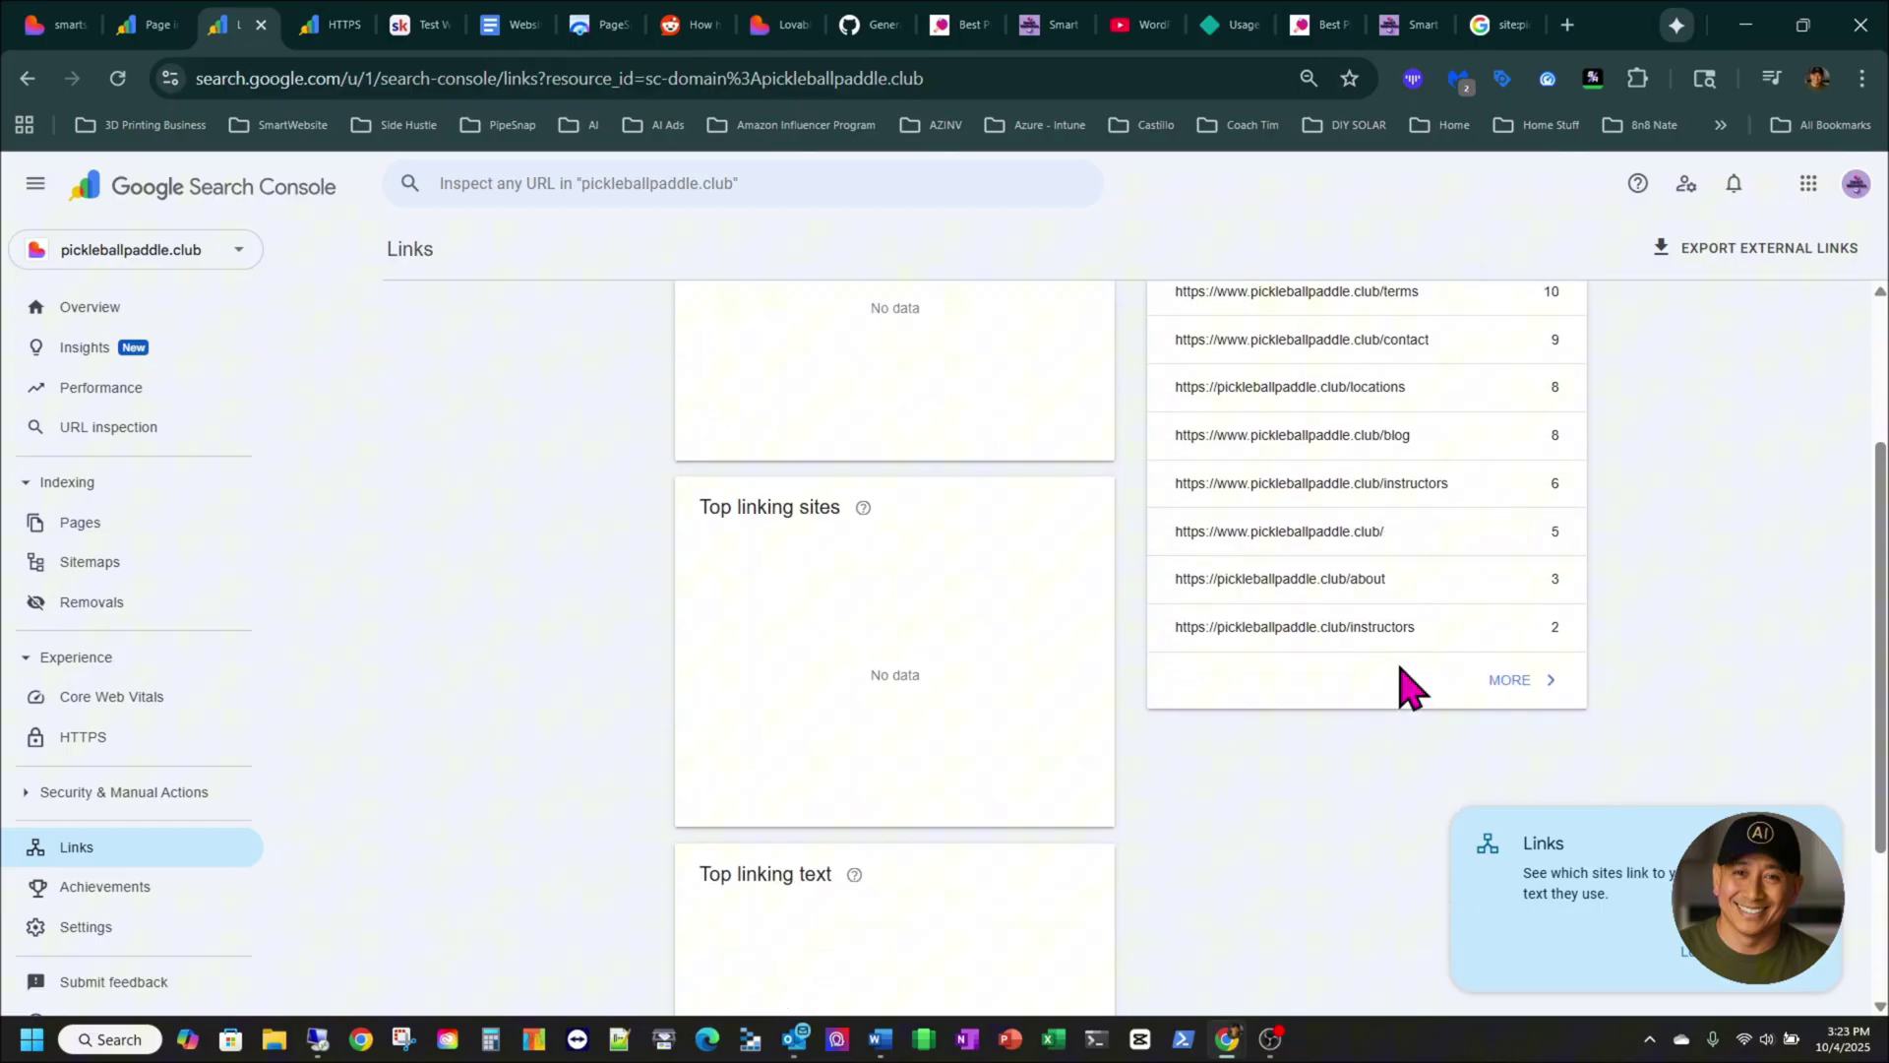
click(1523, 682)
scroll(1166, 726, down, 2)
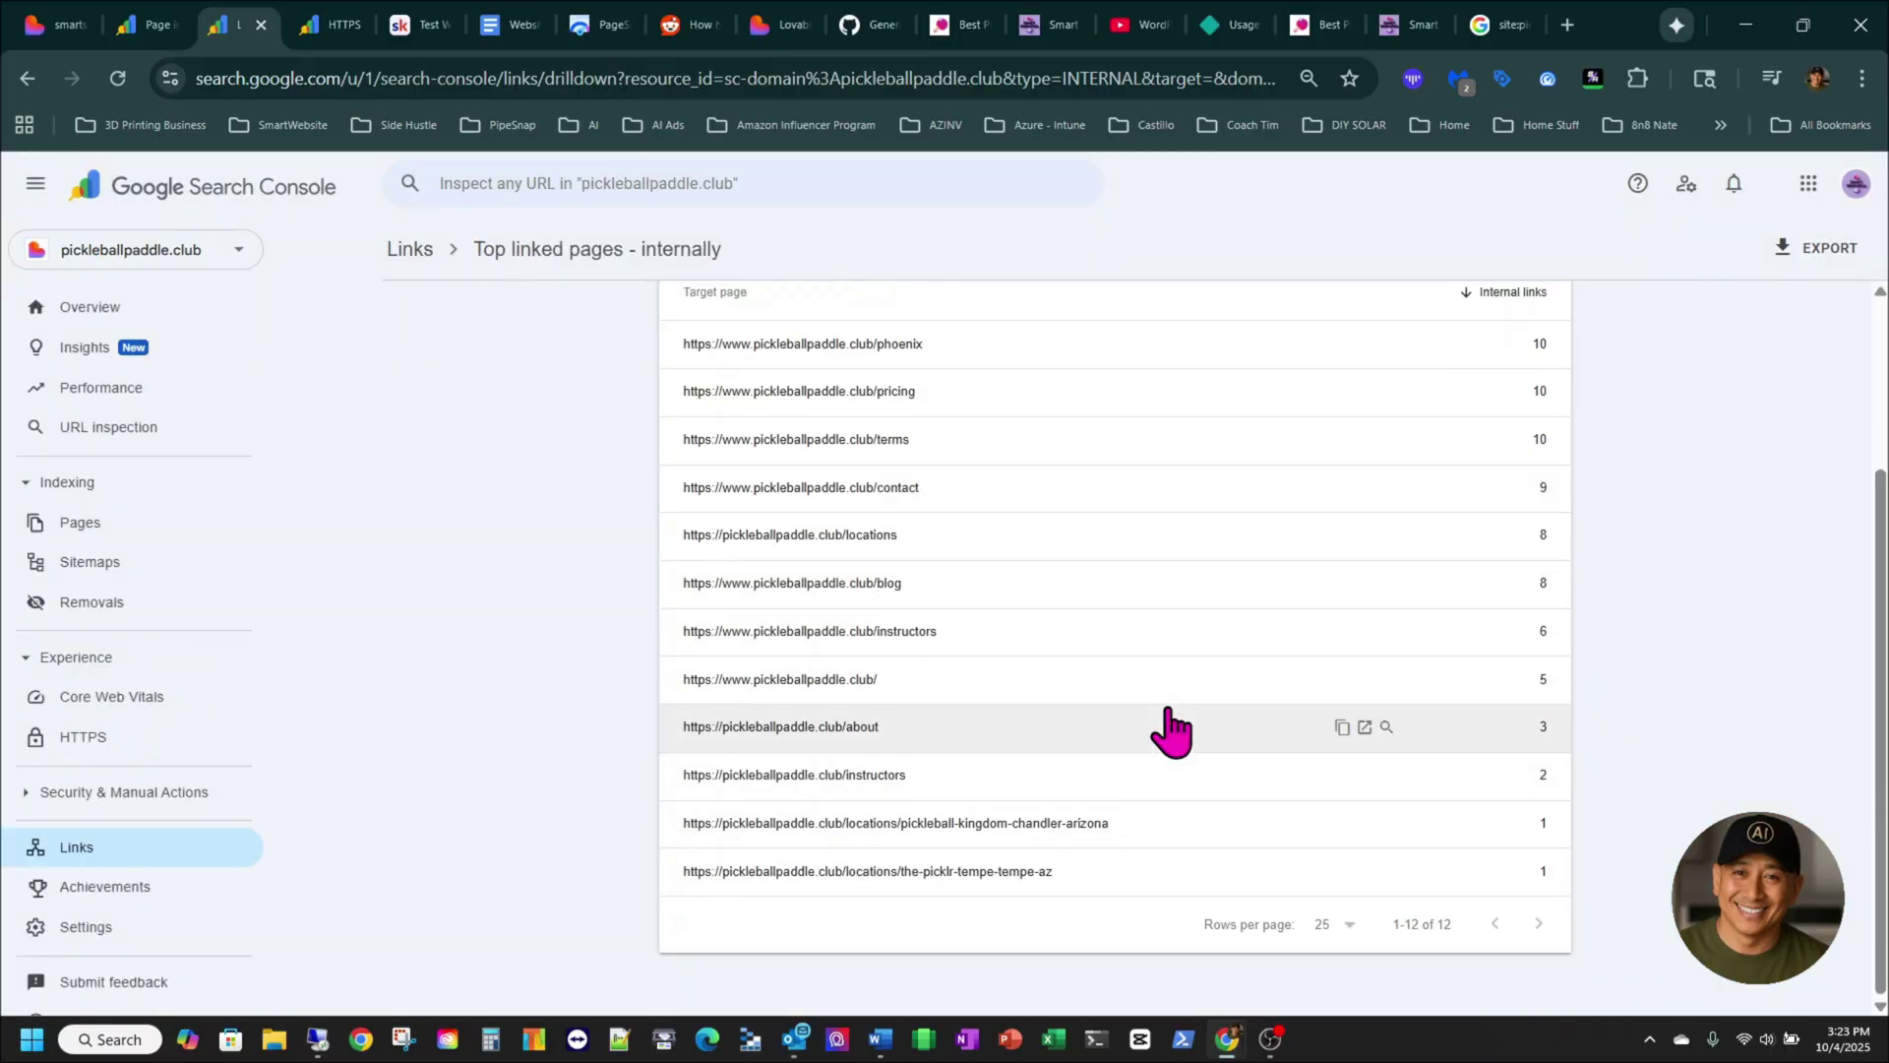
- Review the site's Achievements, then return to the Performance report
click(158, 890)
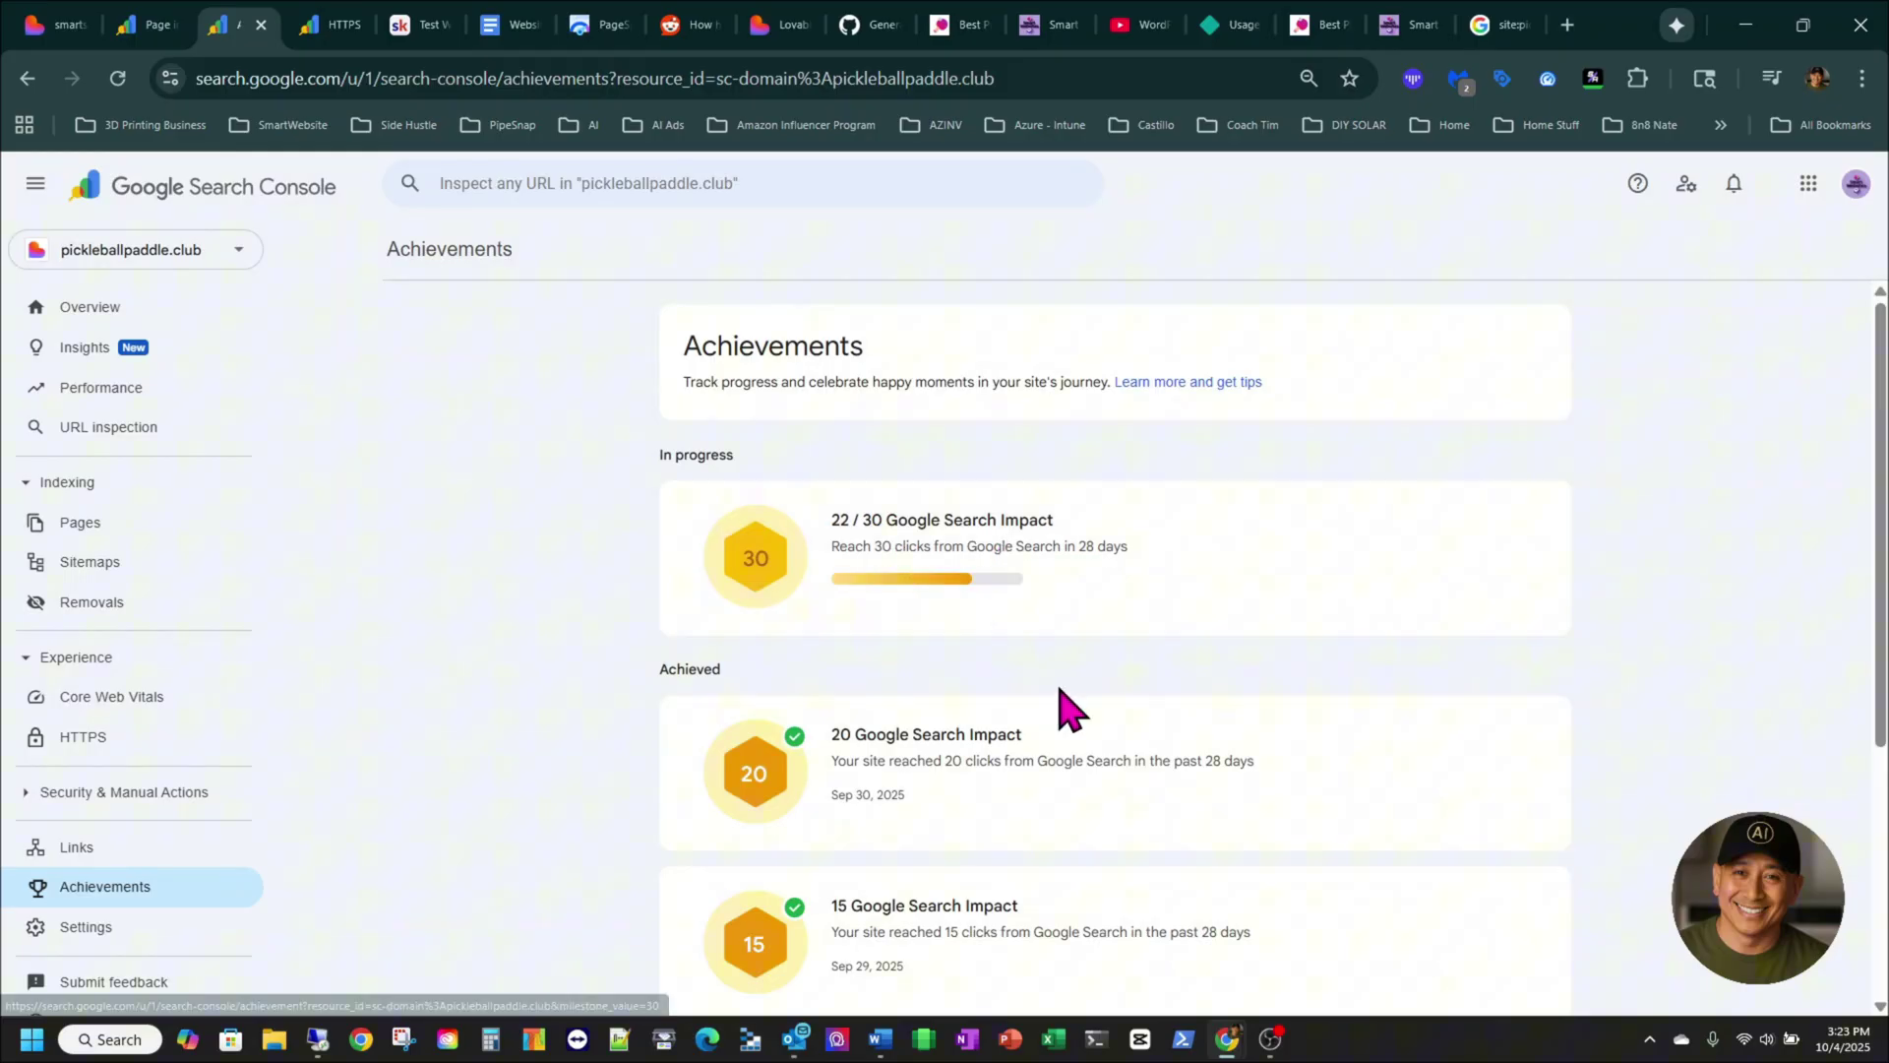
scroll(1048, 650, down, 2)
scroll(1154, 736, down, 2)
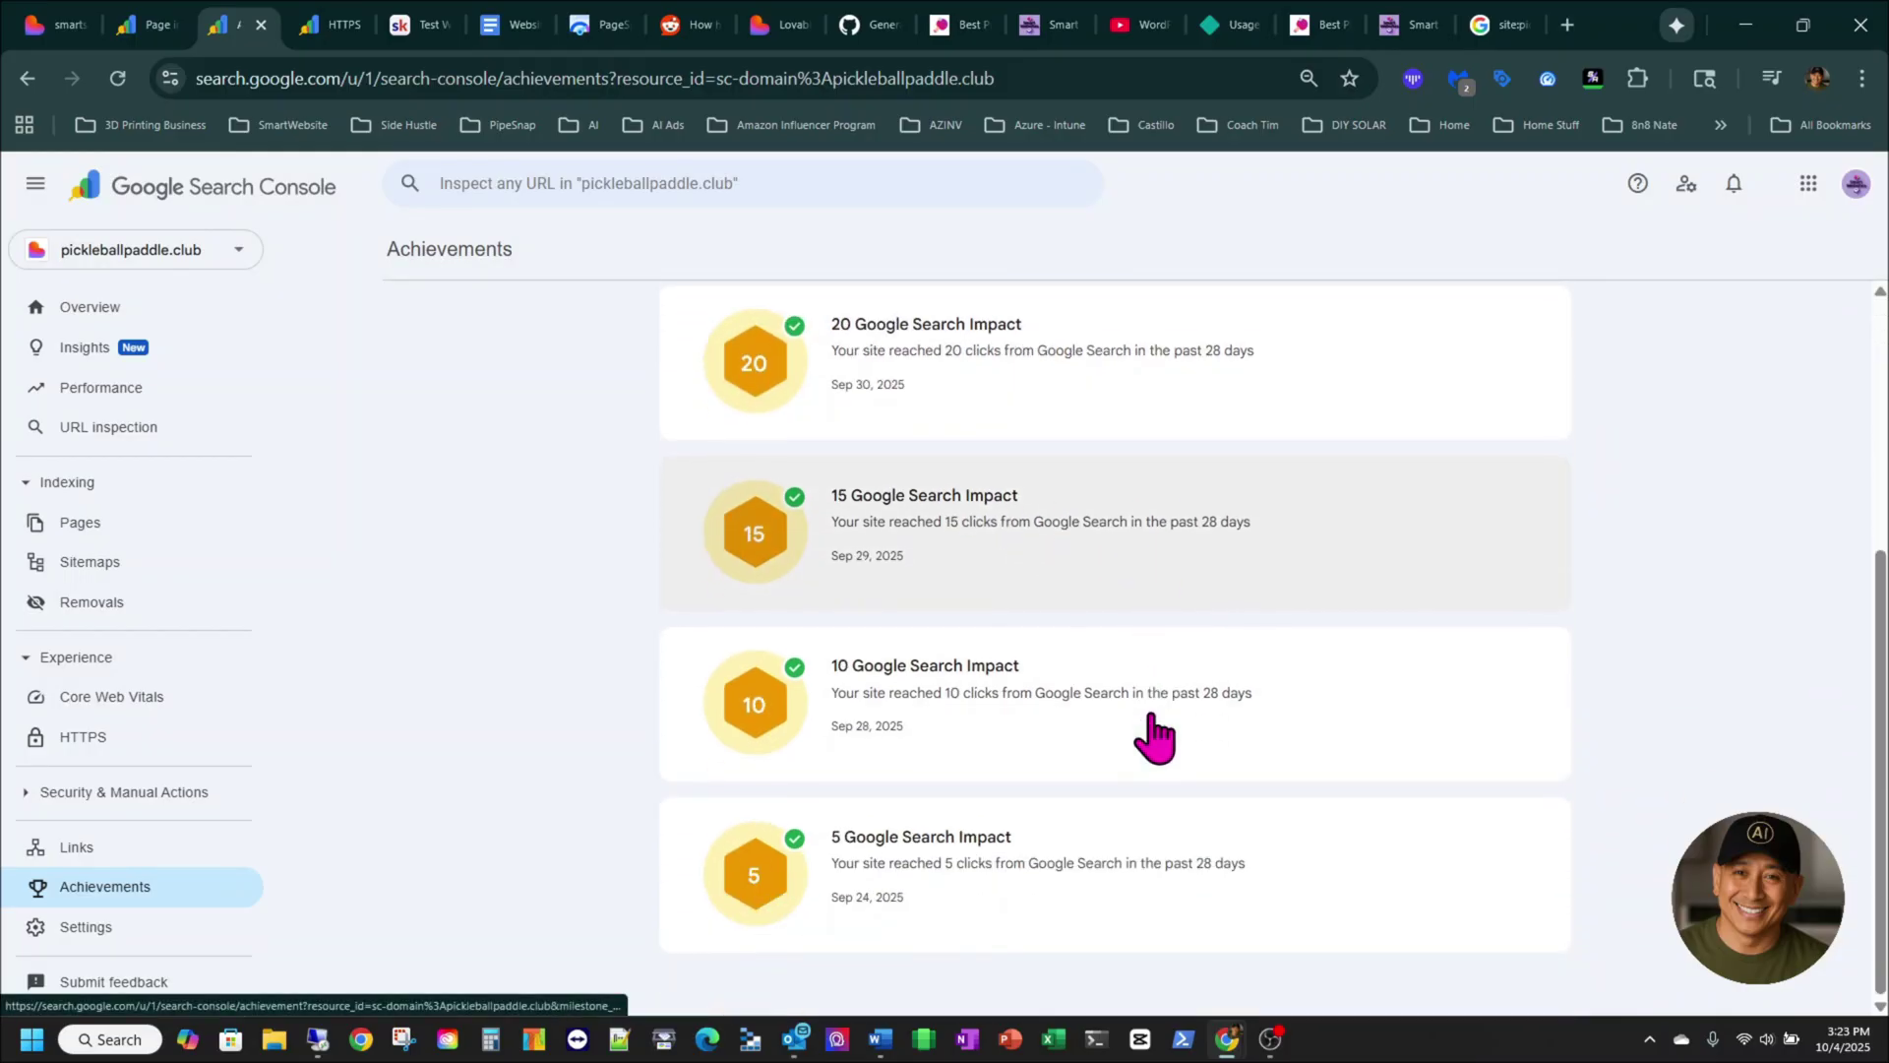
scroll(1154, 736, up, 5)
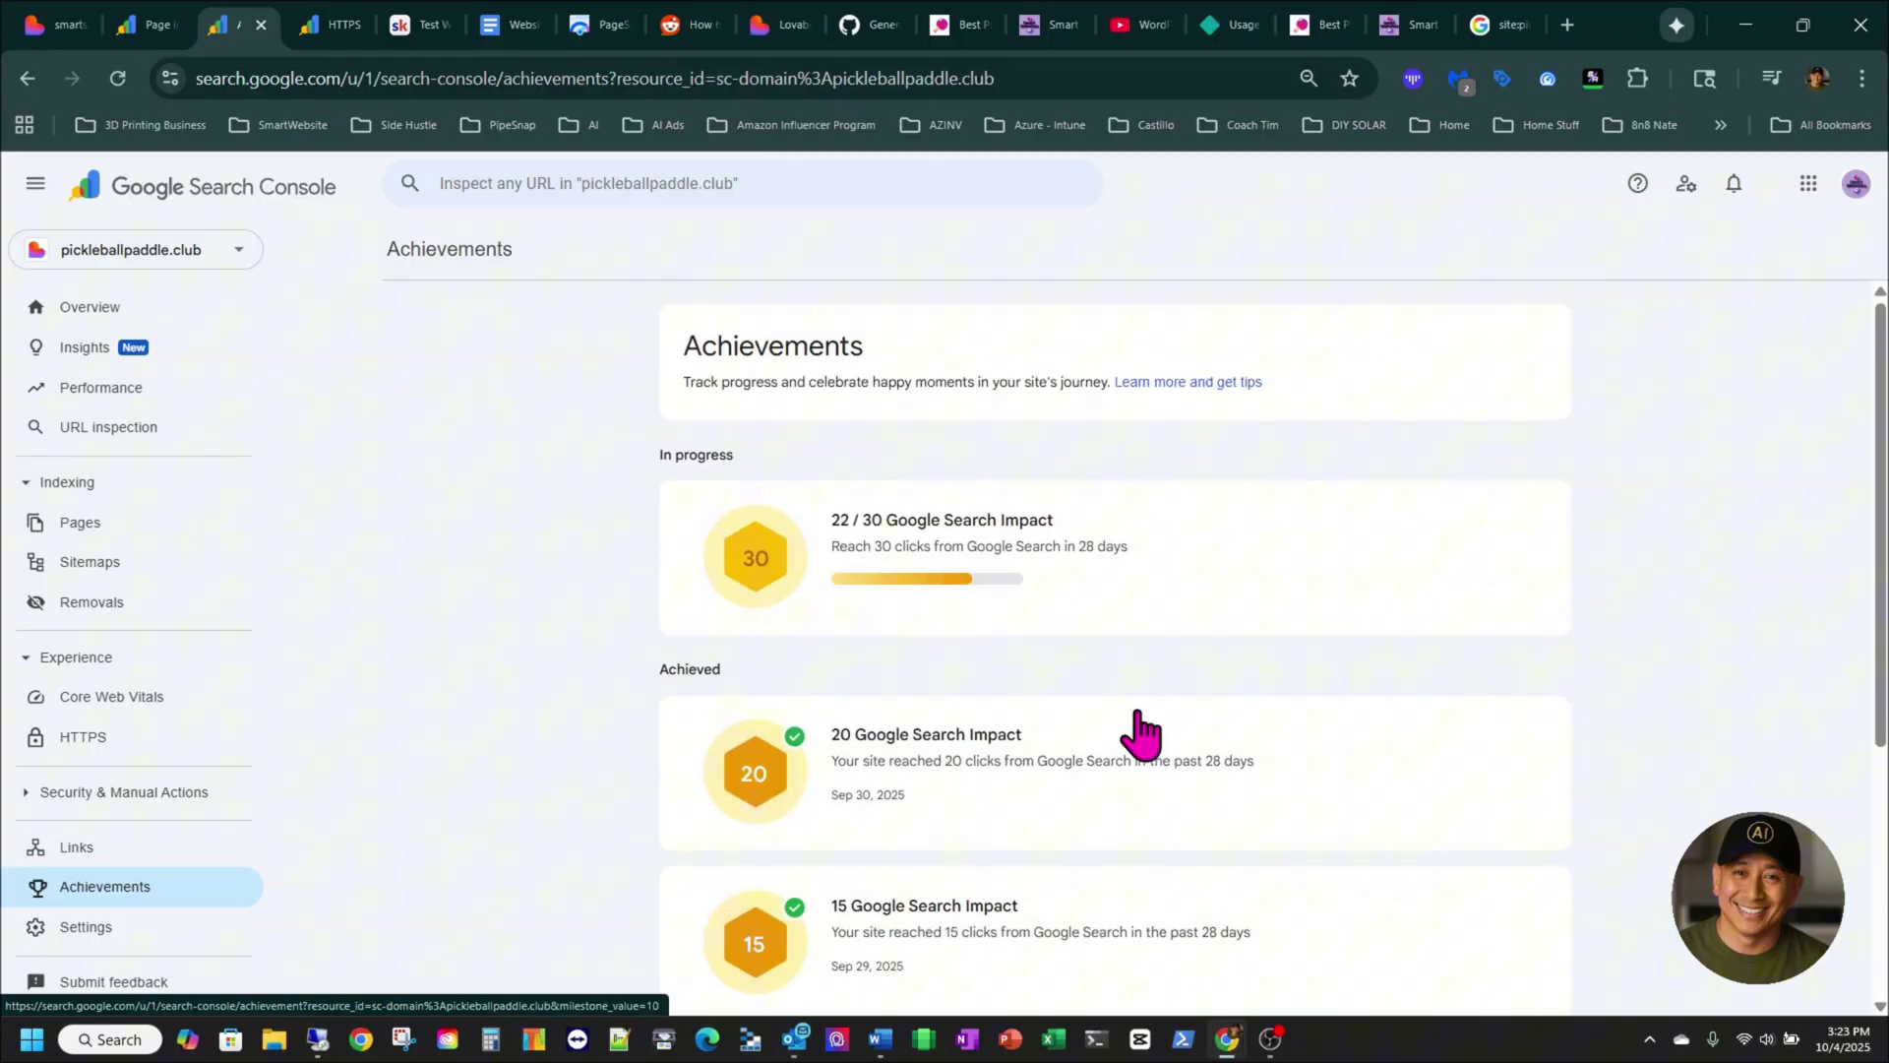
click(125, 397)
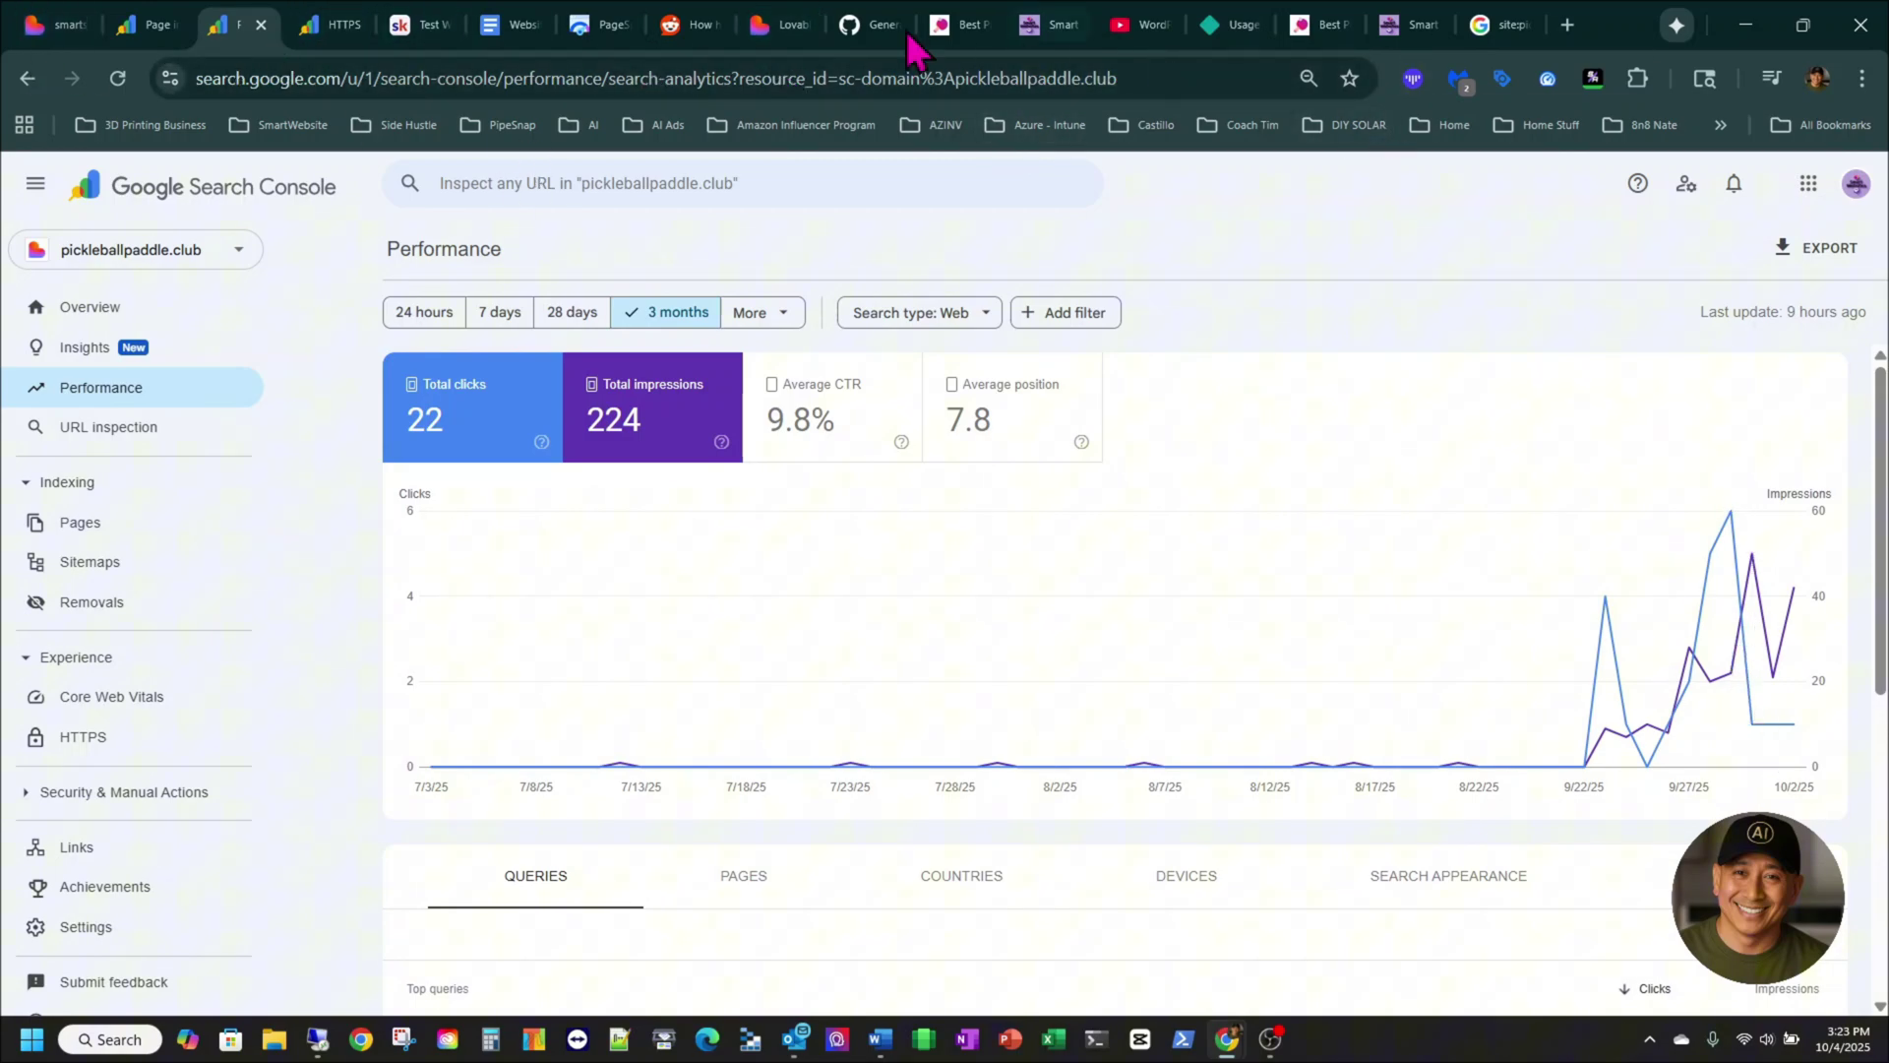
- Load the live pickleballpaddle.club homepage in a new browser tab
click(65, 29)
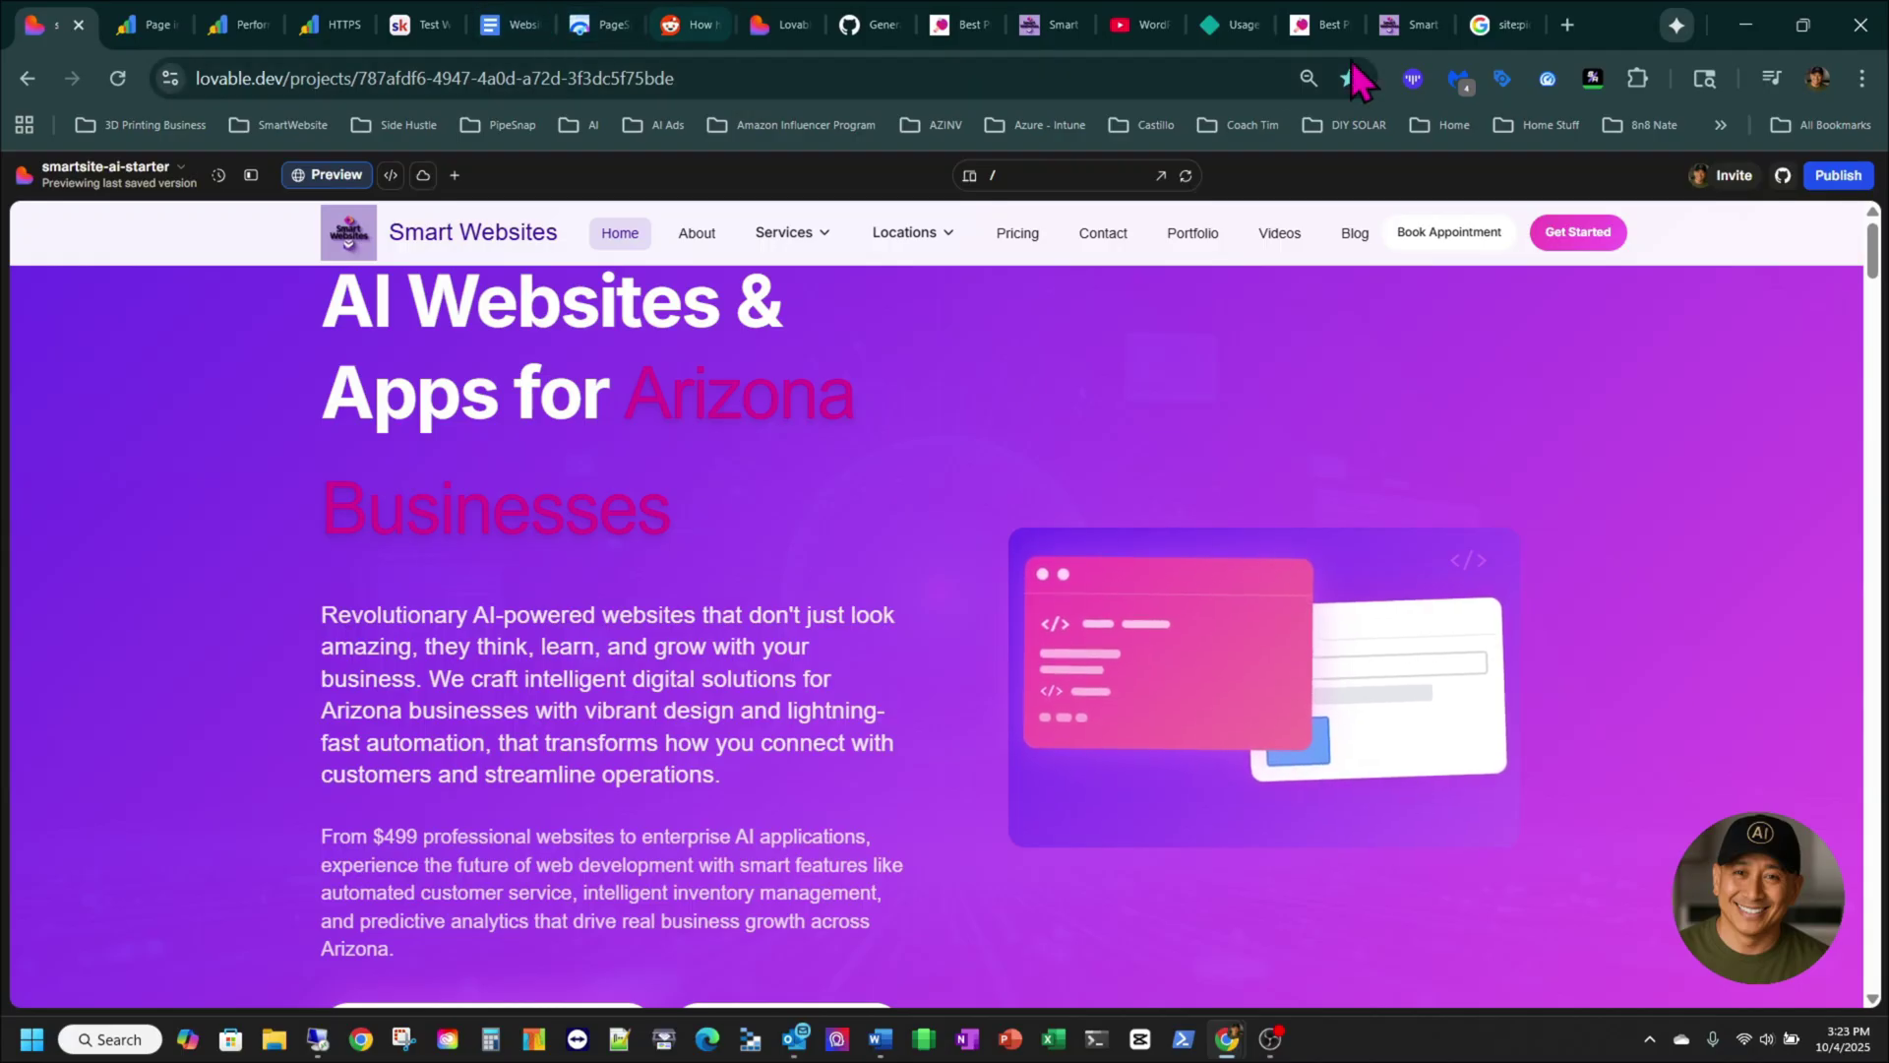
click(1568, 24)
click(1024, 78)
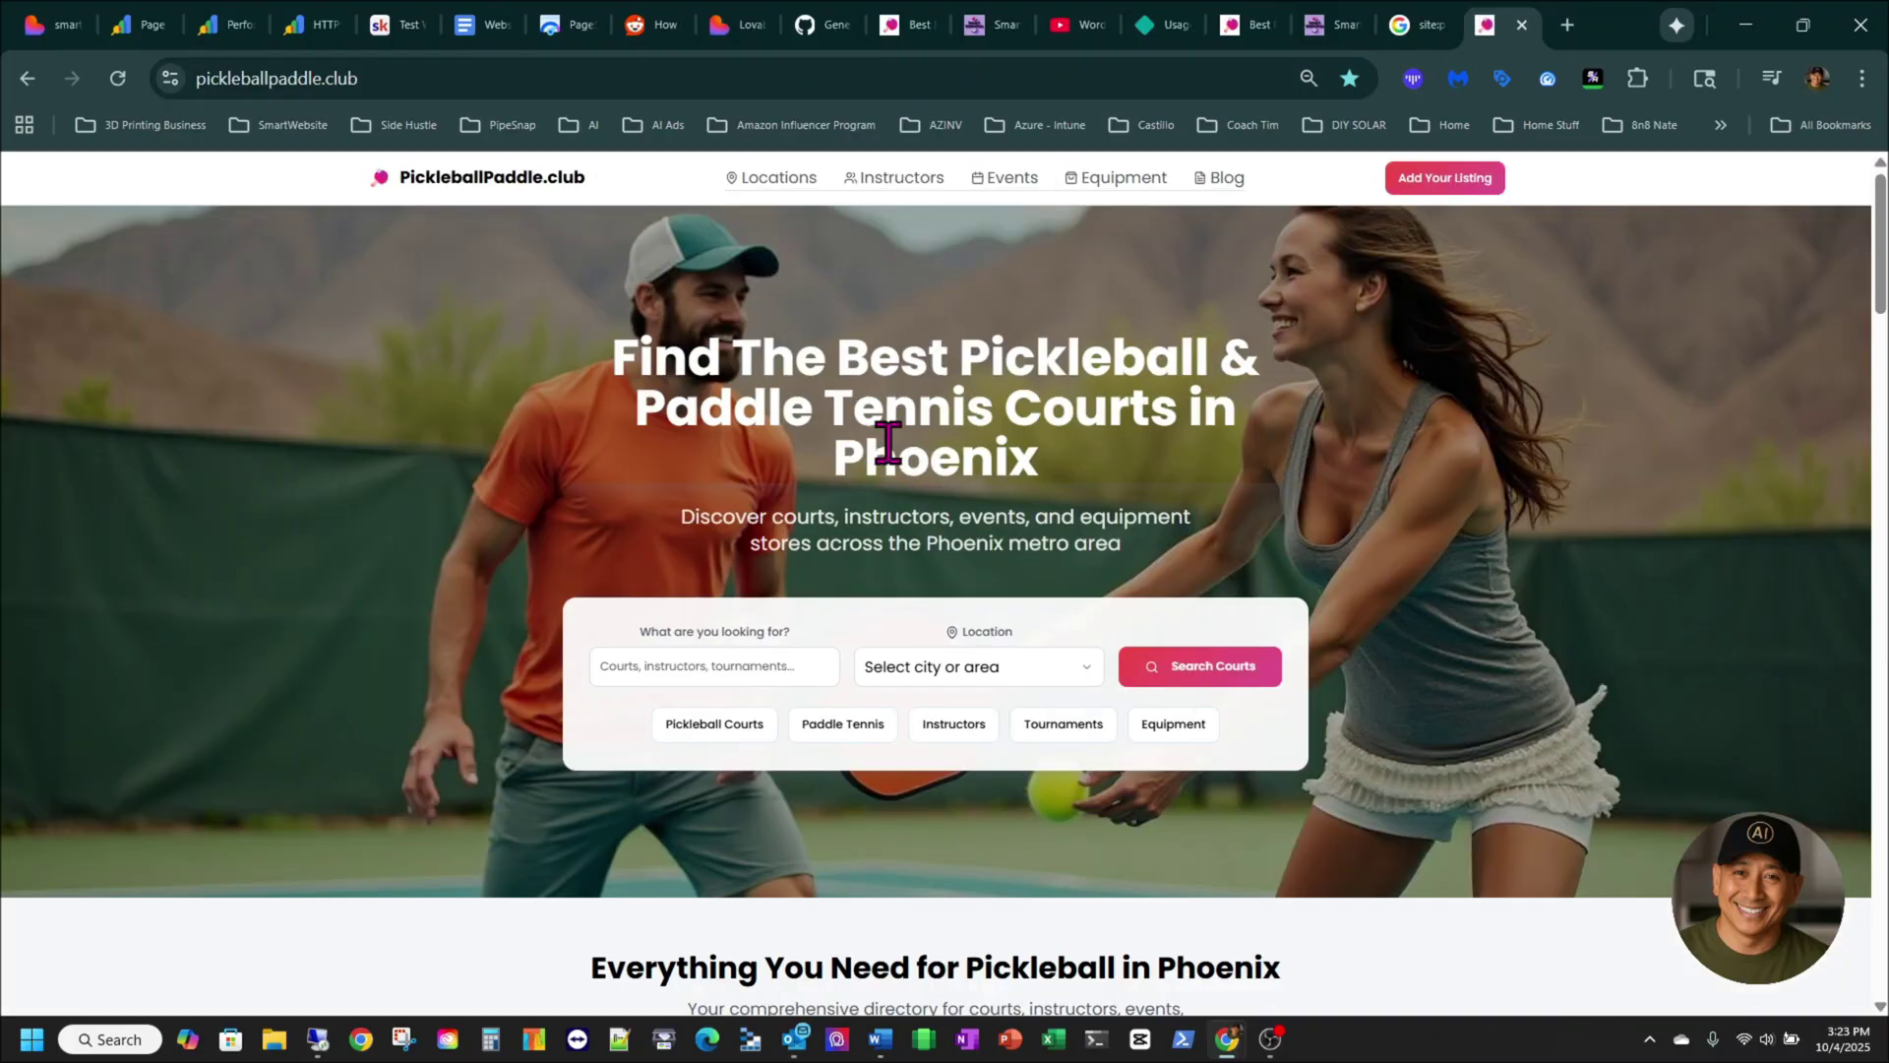
- Set the page zoom to 80% and type phoenix into the site's search field
key(ctrl+minus)
key(ctrl+plus)
key(ctrl+plus)
key(ctrl+plus)
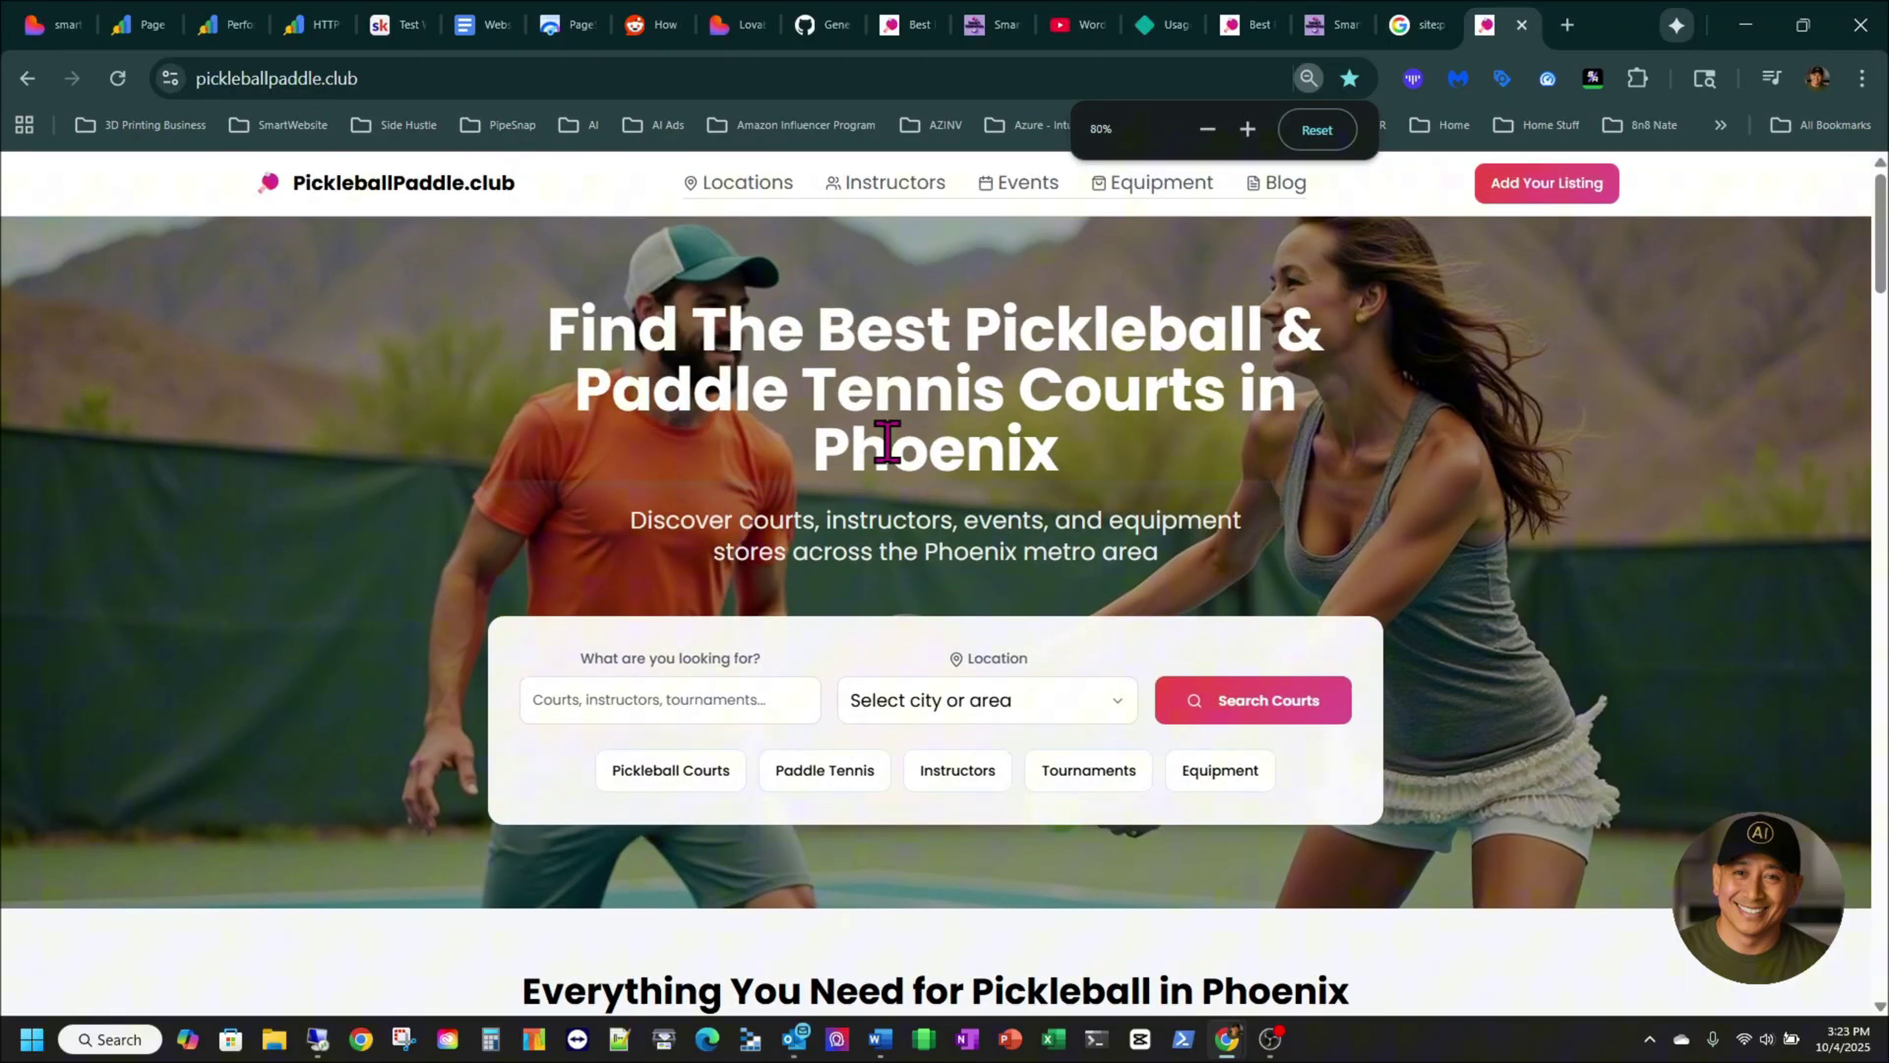
click(712, 706)
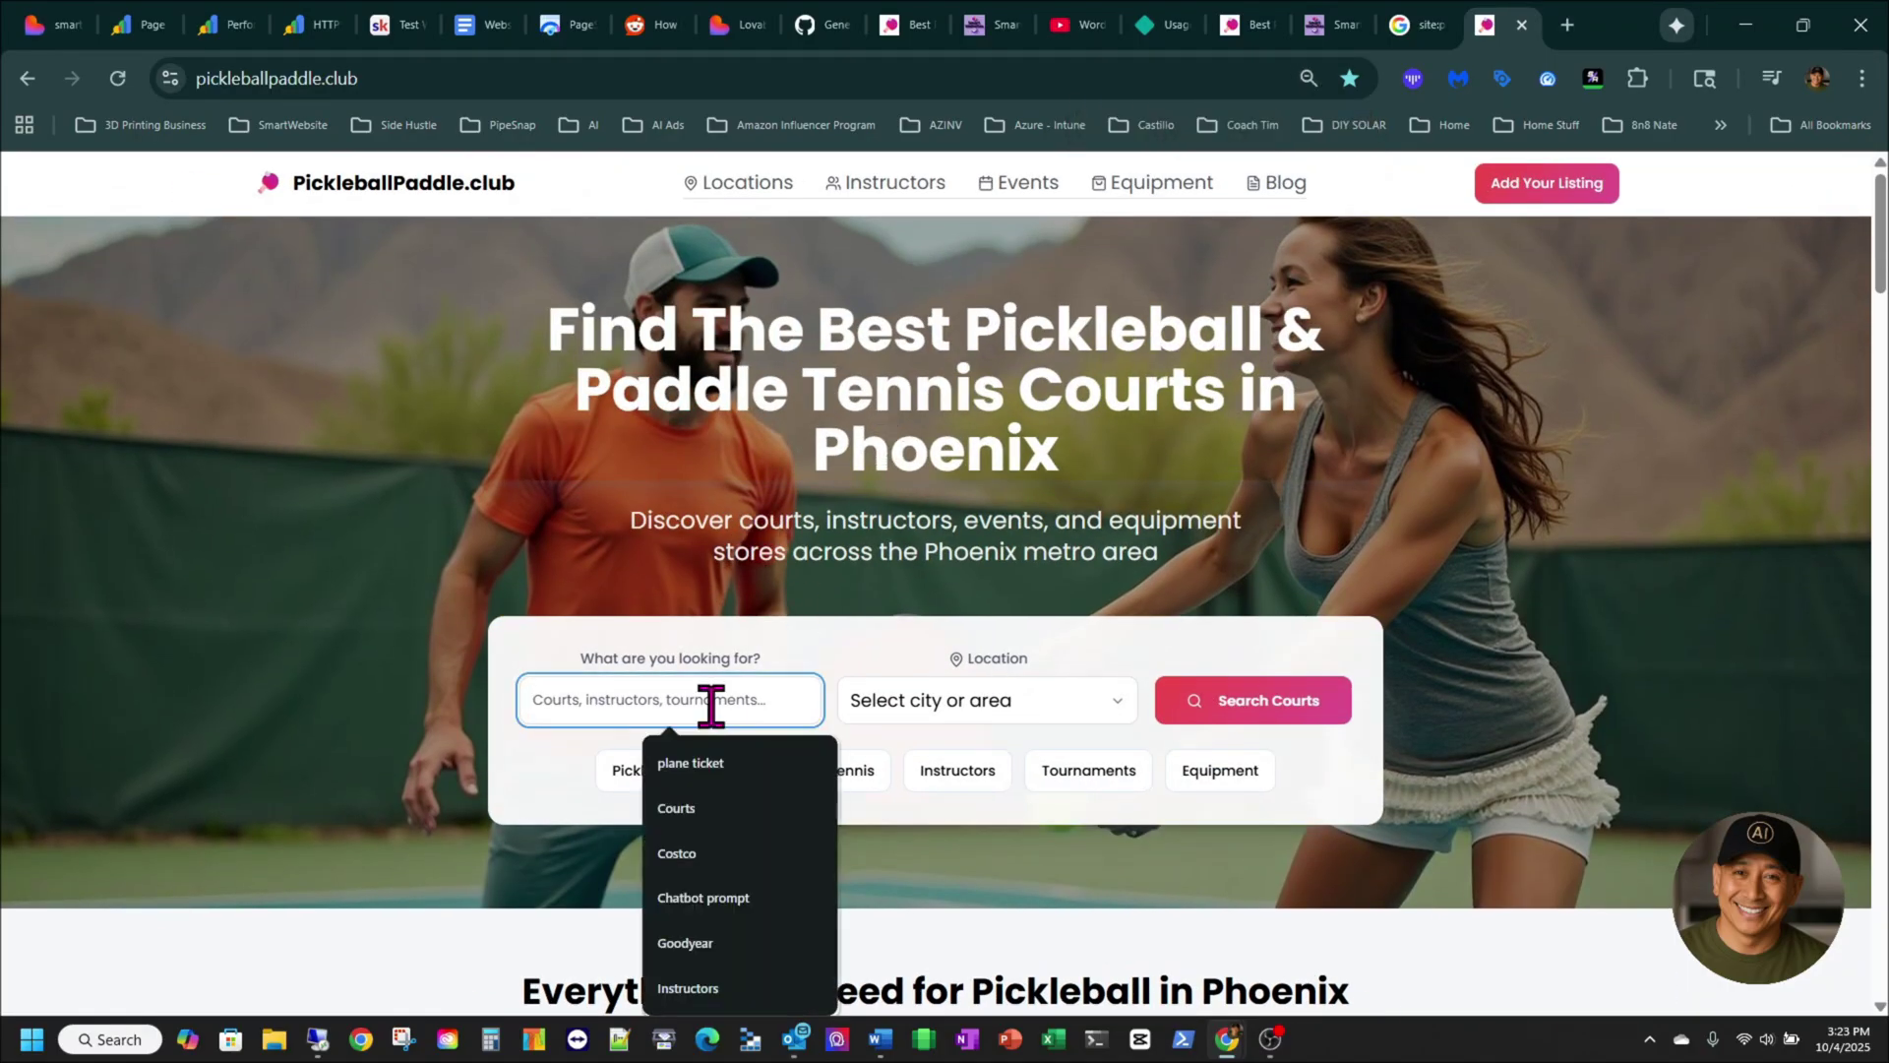
text(phoenix)
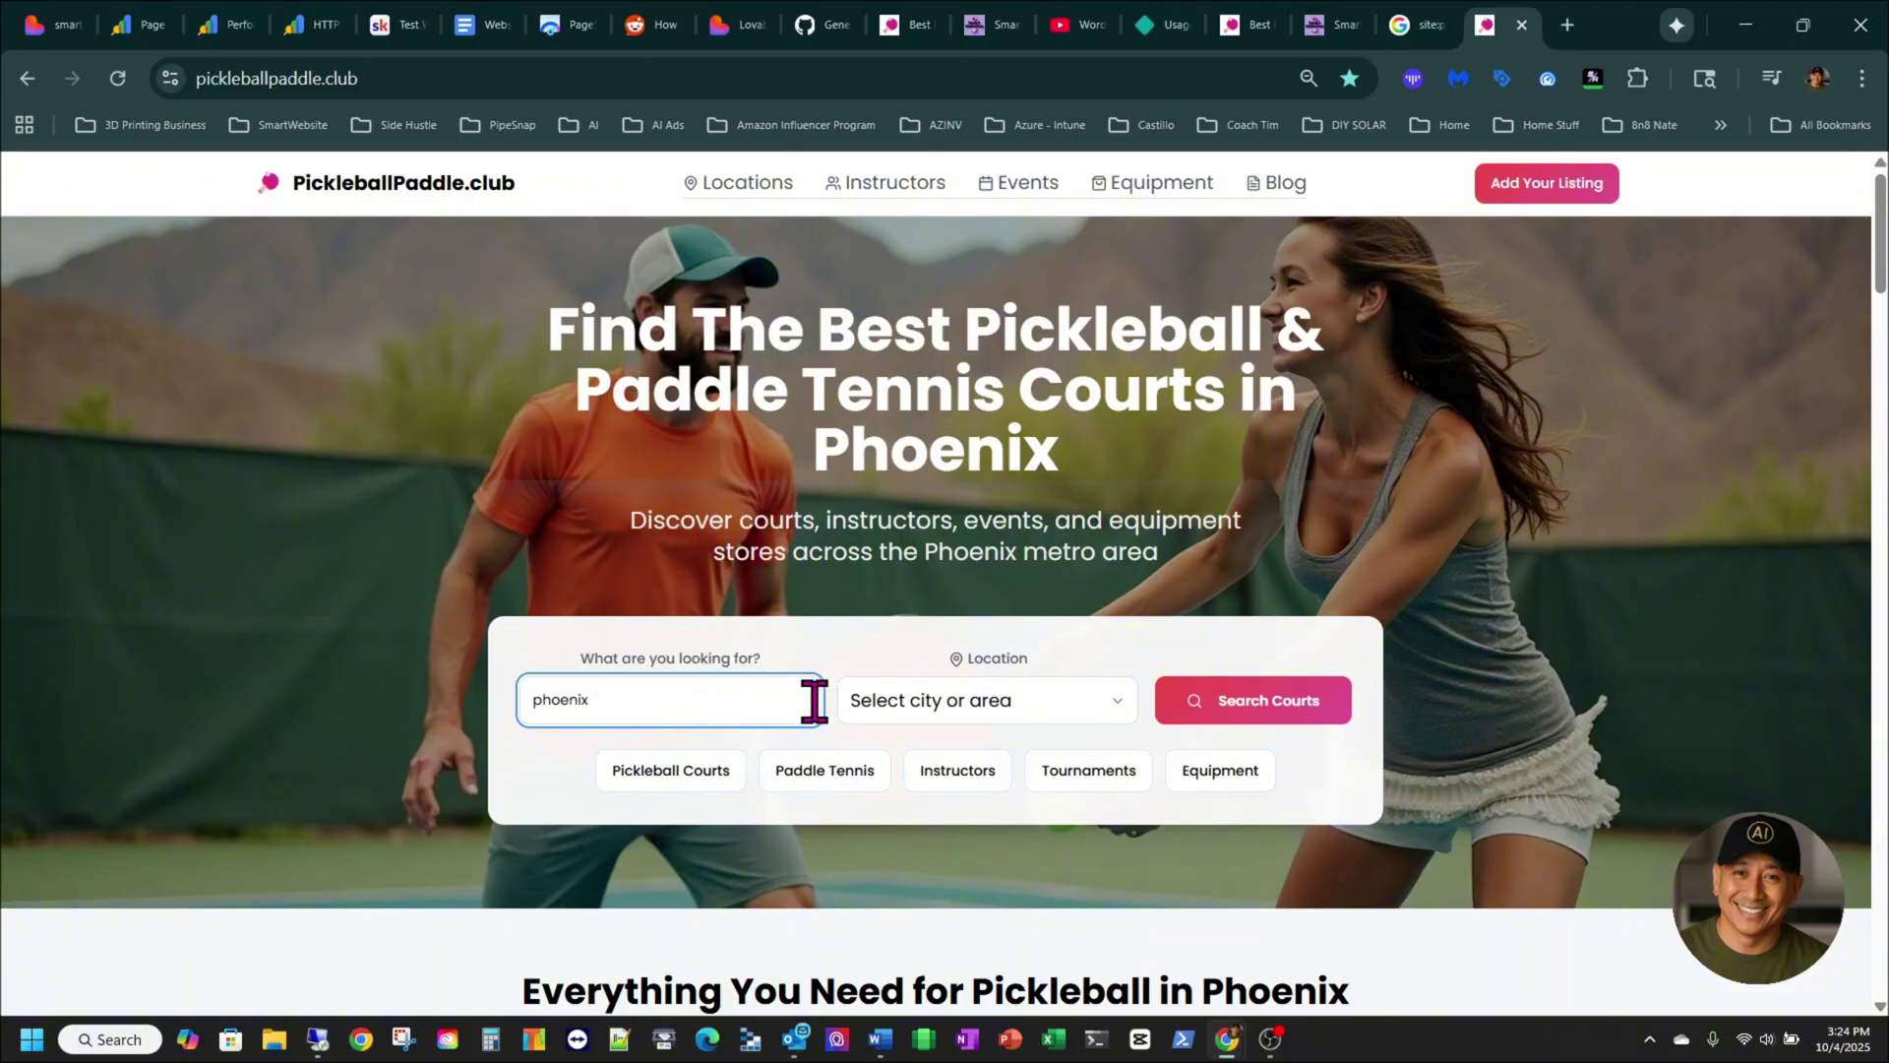
click(1122, 735)
scroll(943, 604, down, 7)
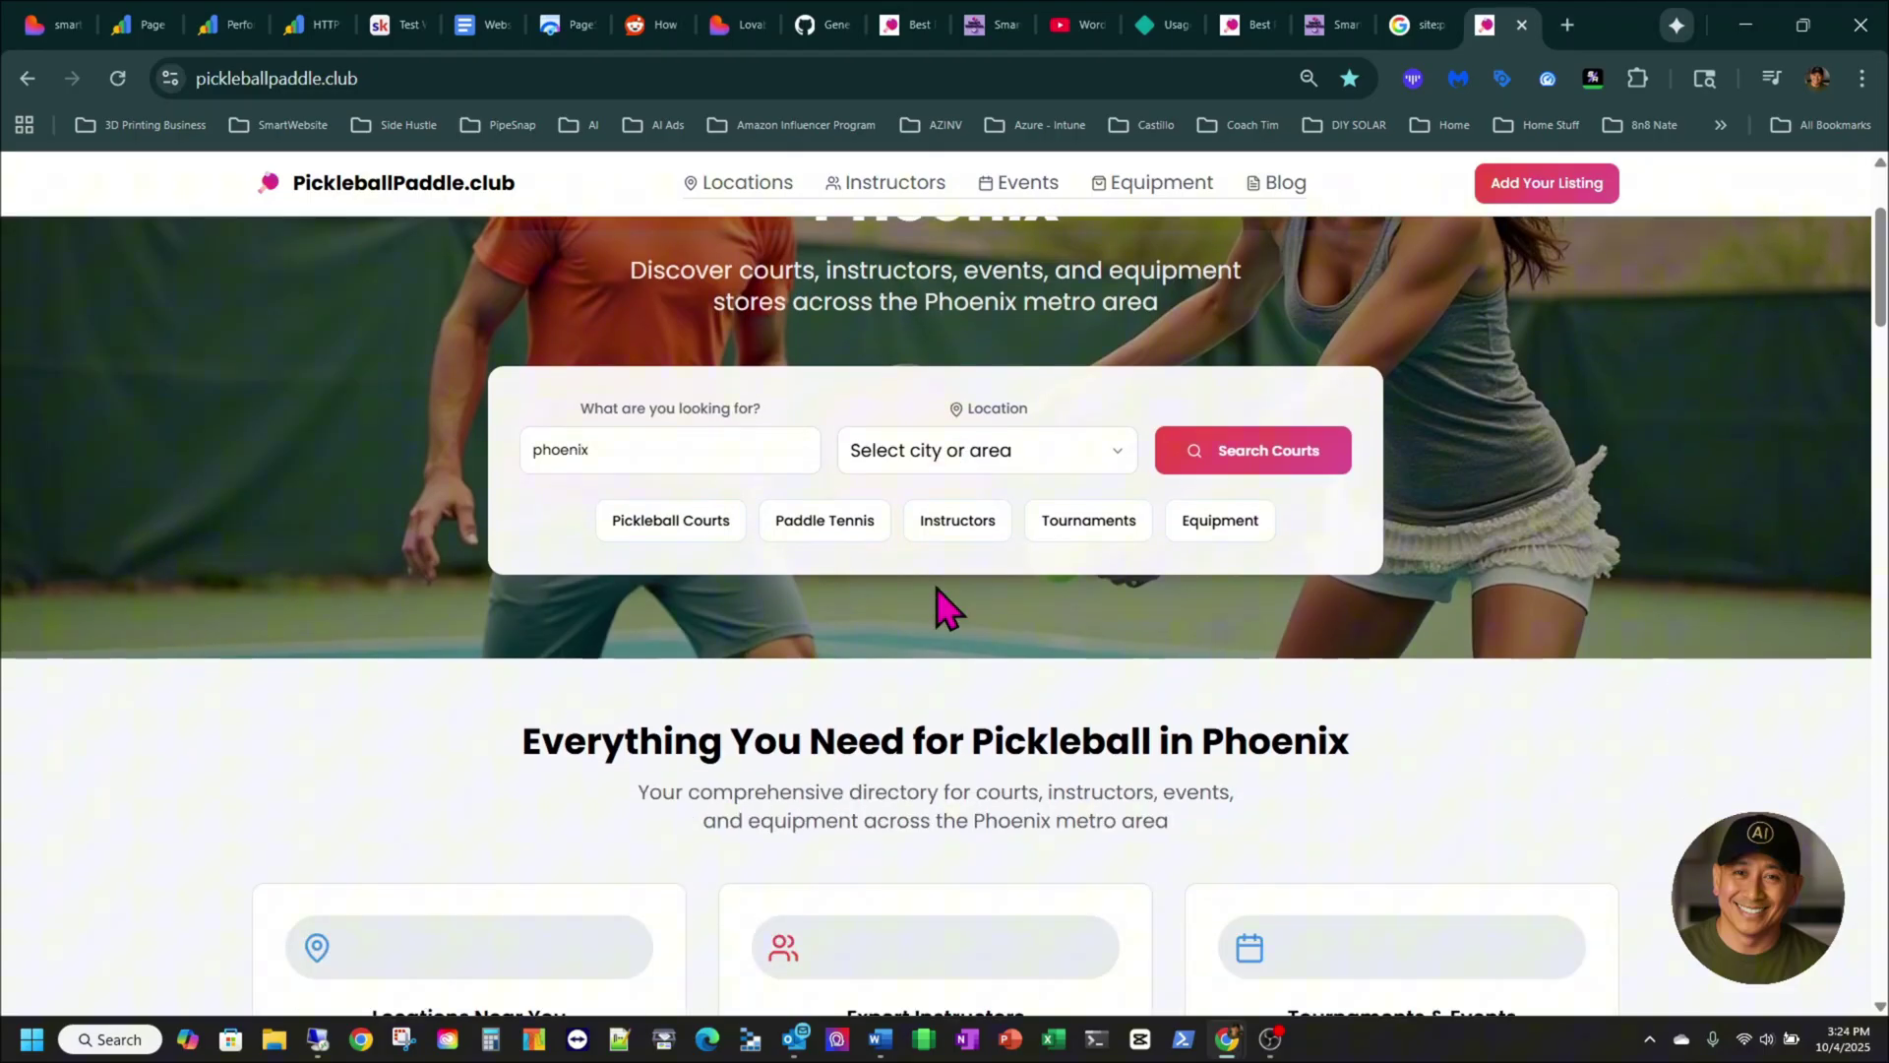
scroll(946, 607, up, 5)
- Reload the site, choose Phoenix as the location and run the court search
click(117, 79)
click(751, 453)
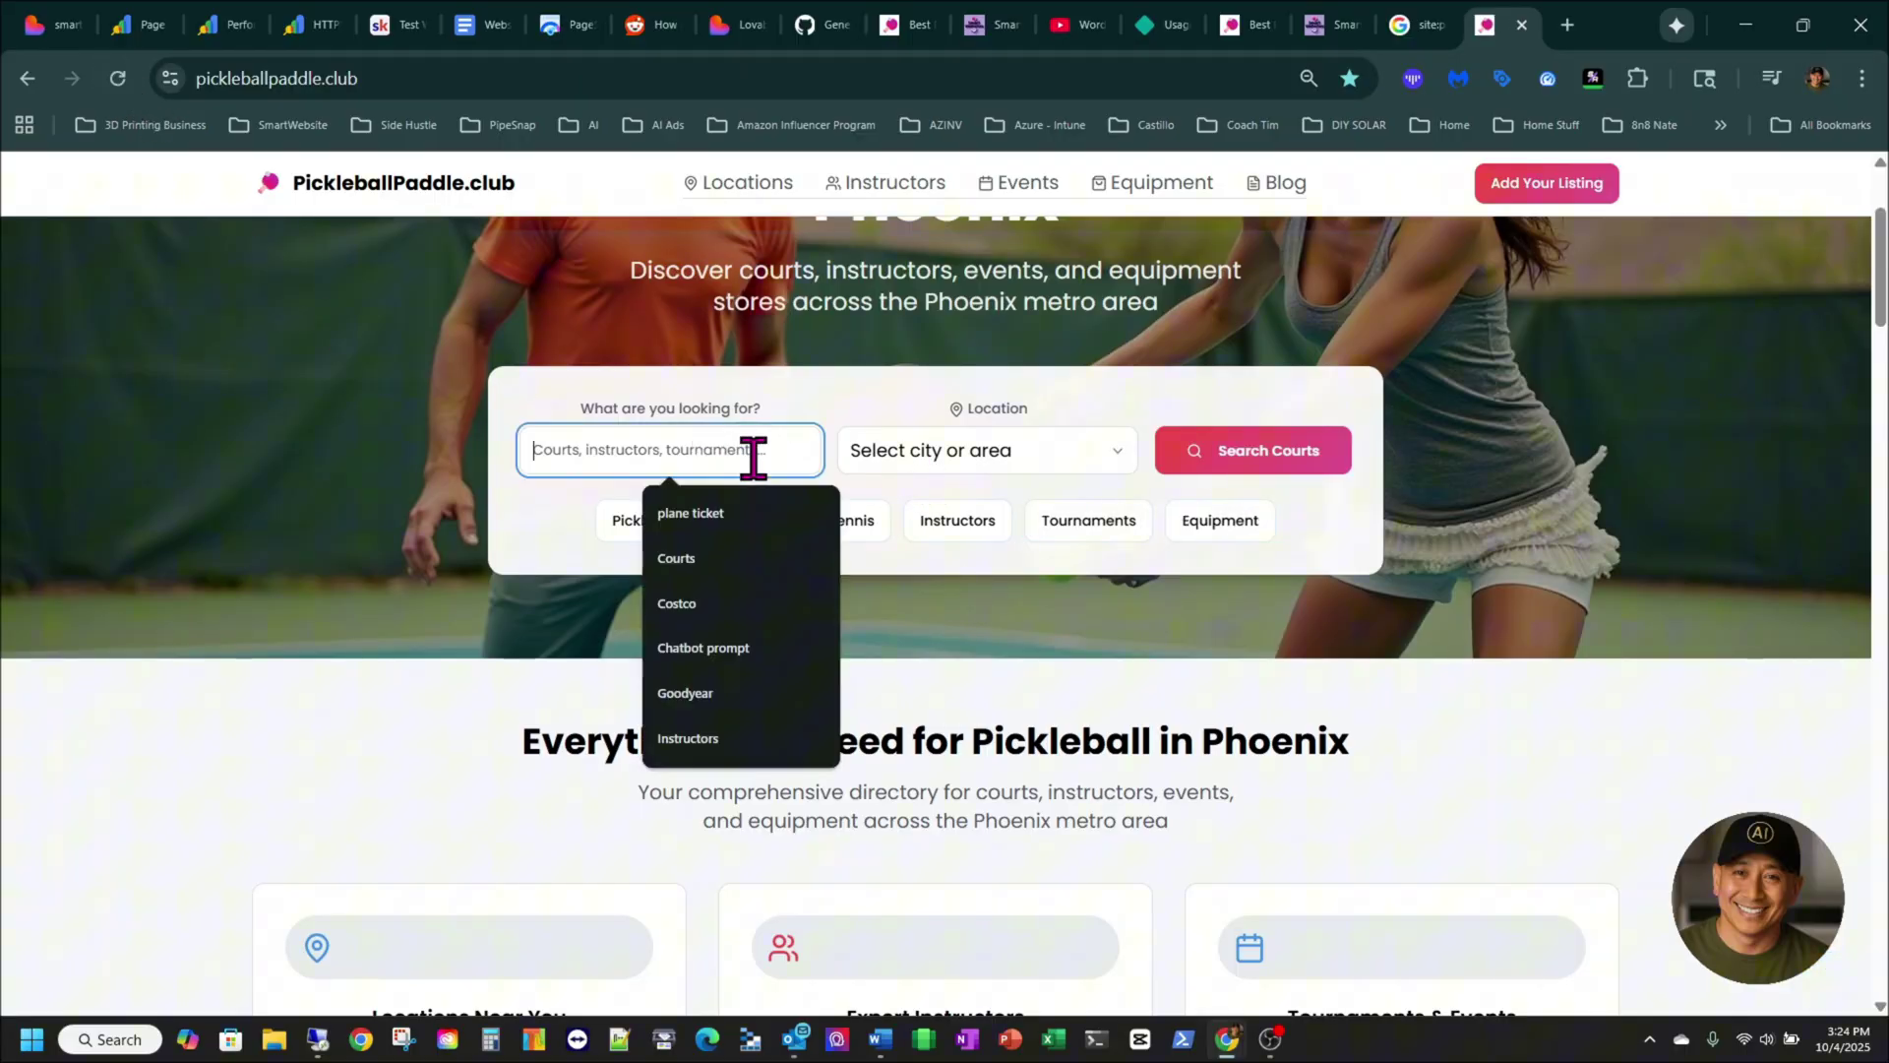
click(1014, 458)
click(903, 539)
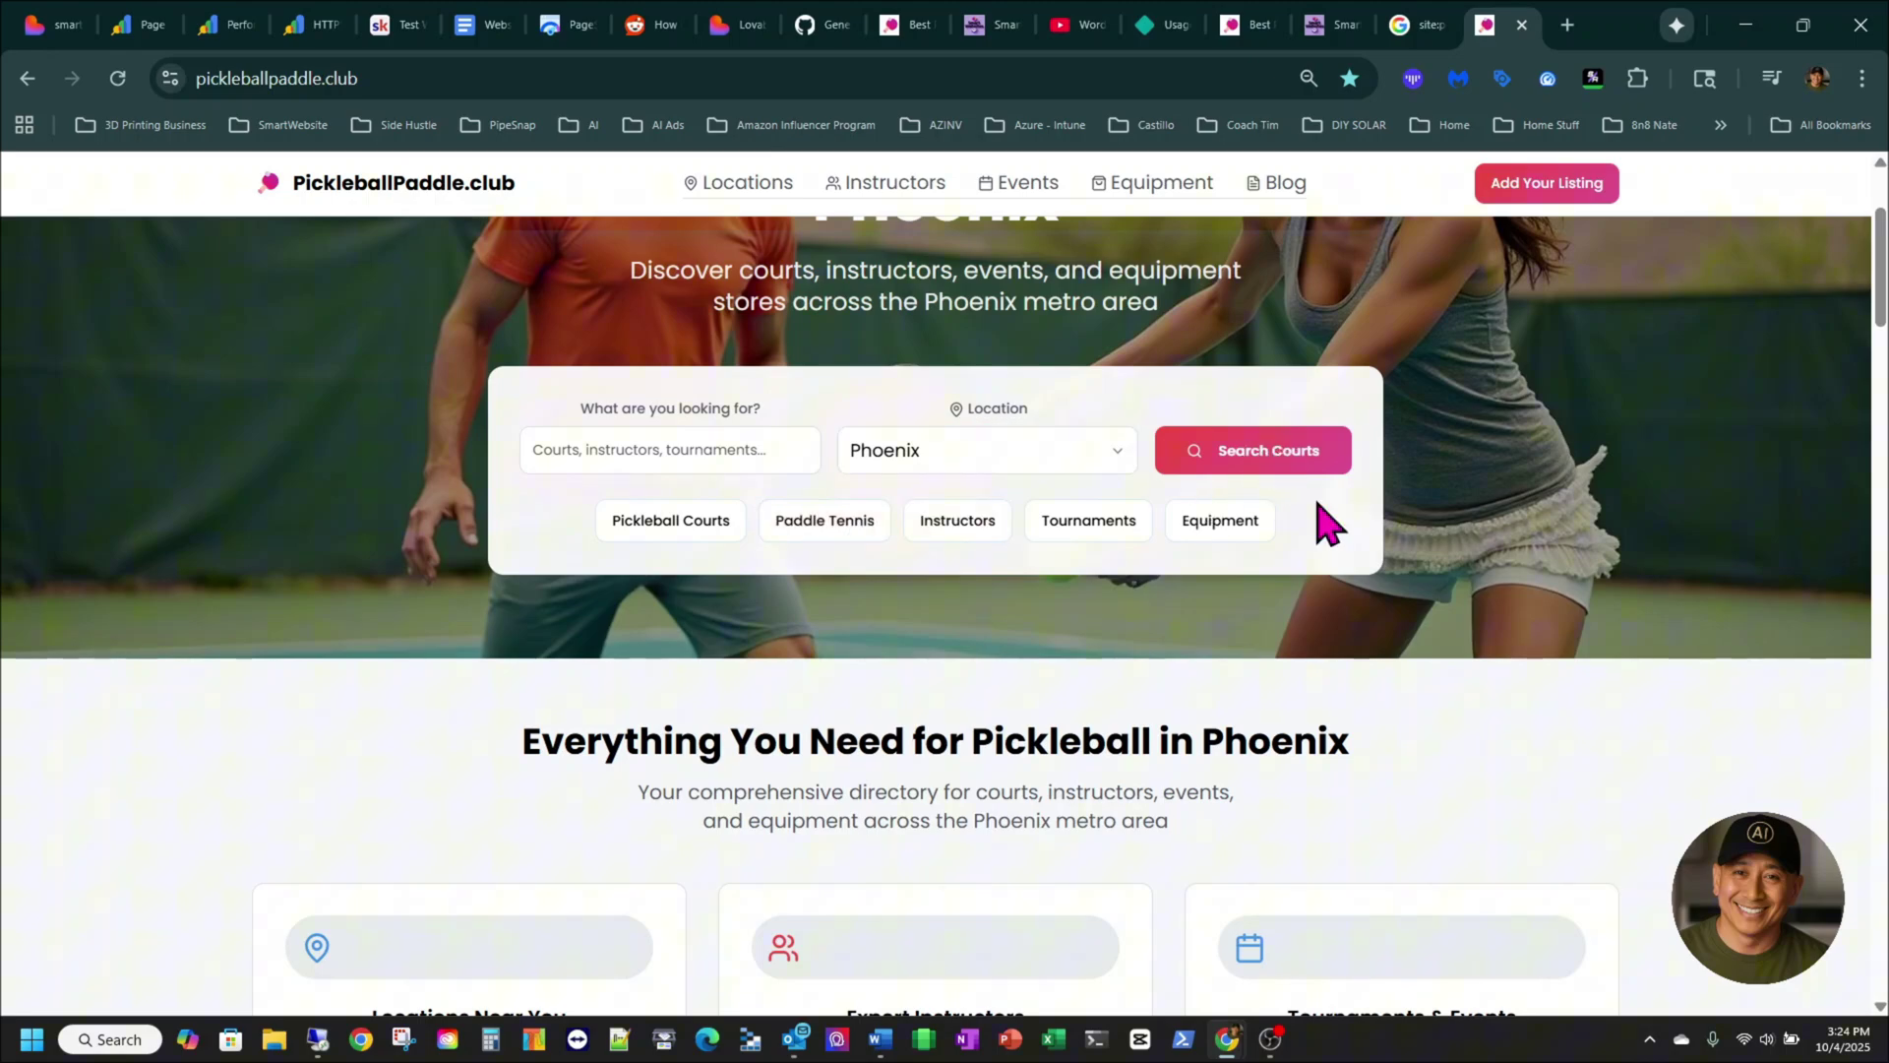
scroll(1214, 464, down, 4)
scroll(1240, 569, up, 5)
right_click(1432, 546)
click(366, 470)
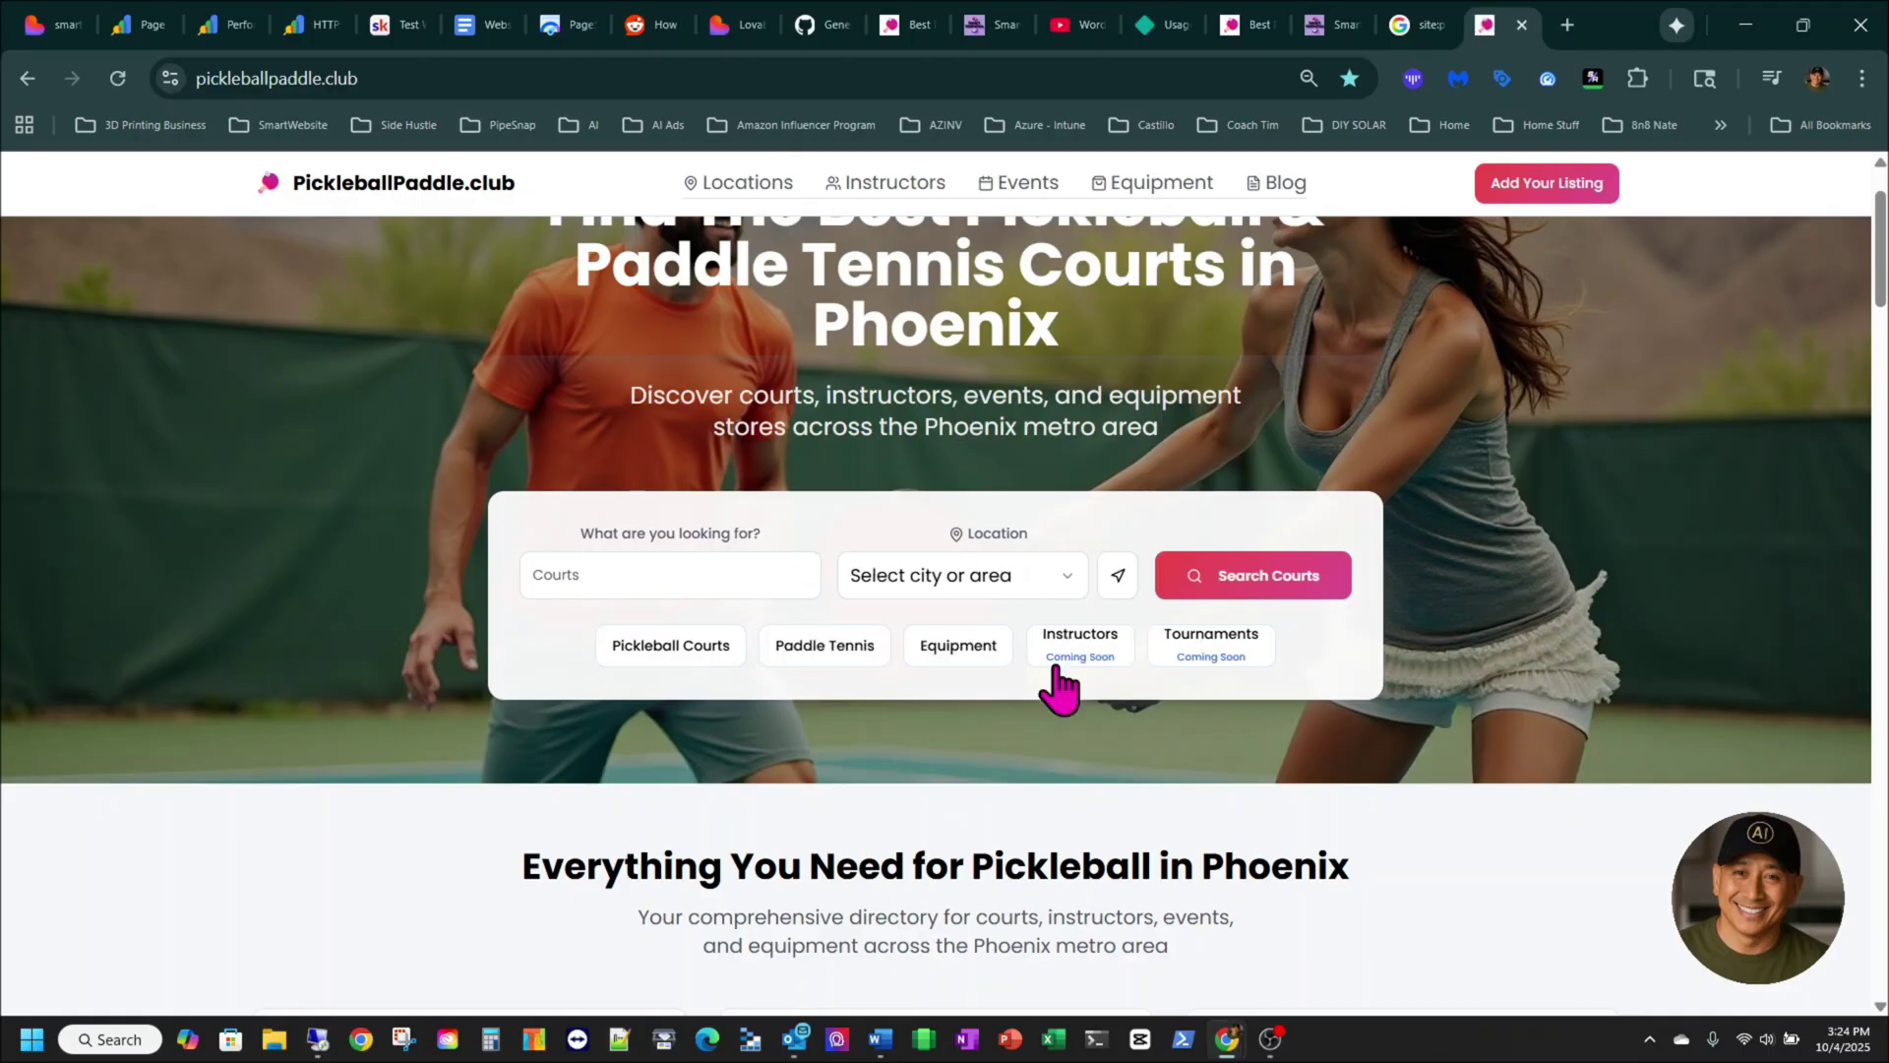
click(1030, 574)
click(935, 655)
click(1250, 585)
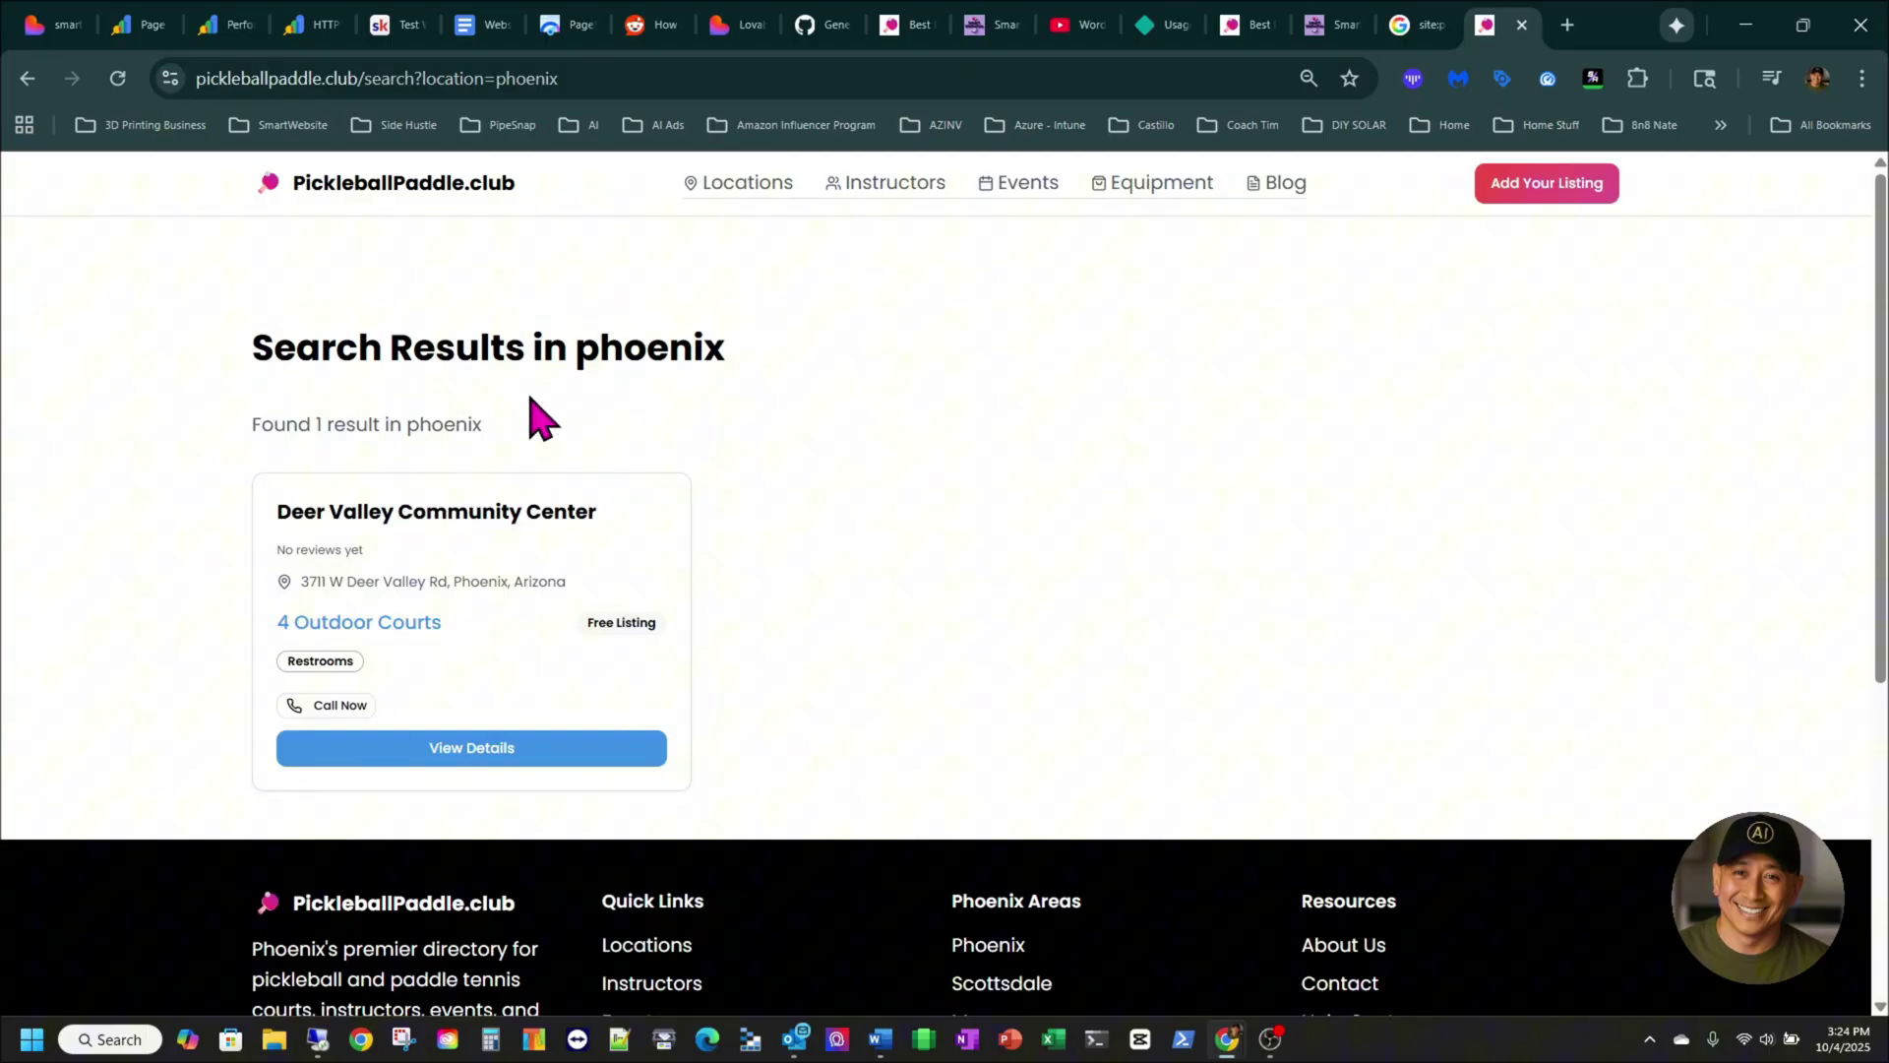
- From the home page, open The Picklr Tempe premium details and scroll through its 8-indoor-court listing
click(459, 219)
scroll(866, 527, down, 10)
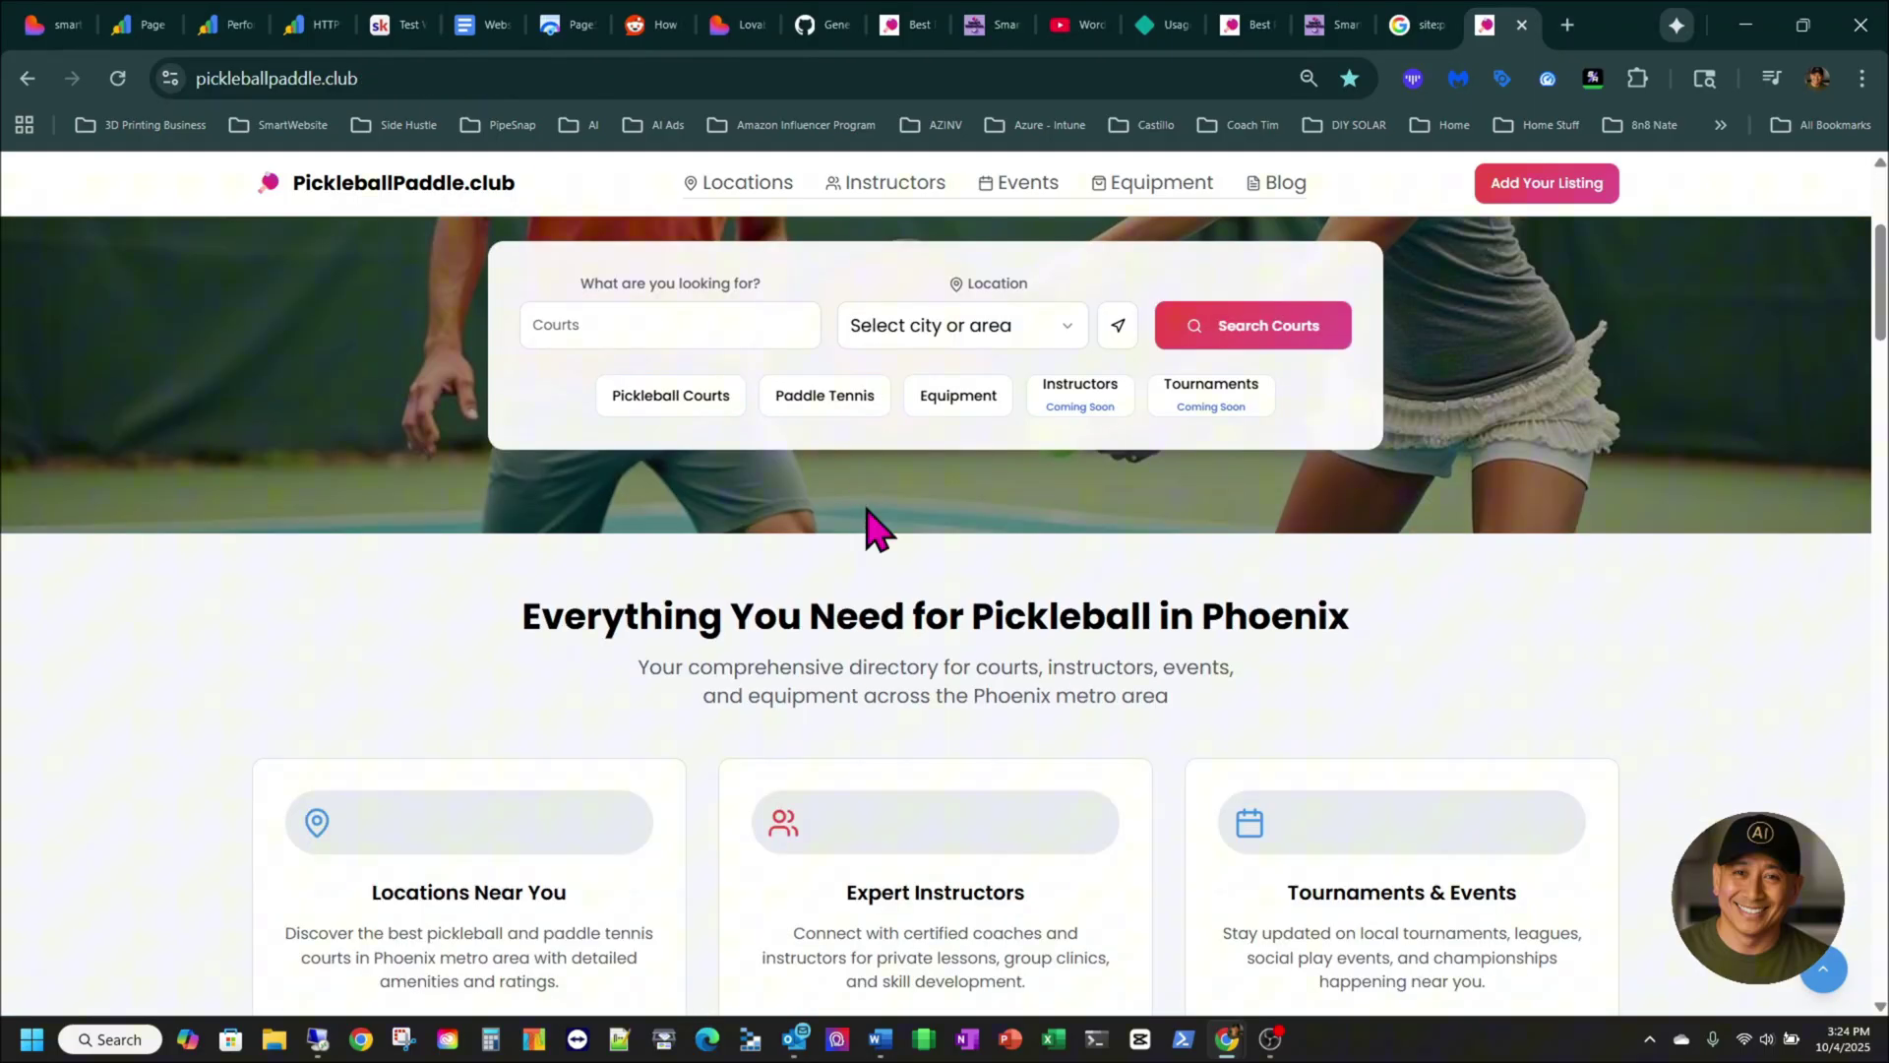
scroll(871, 522, down, 3)
scroll(836, 516, up, 3)
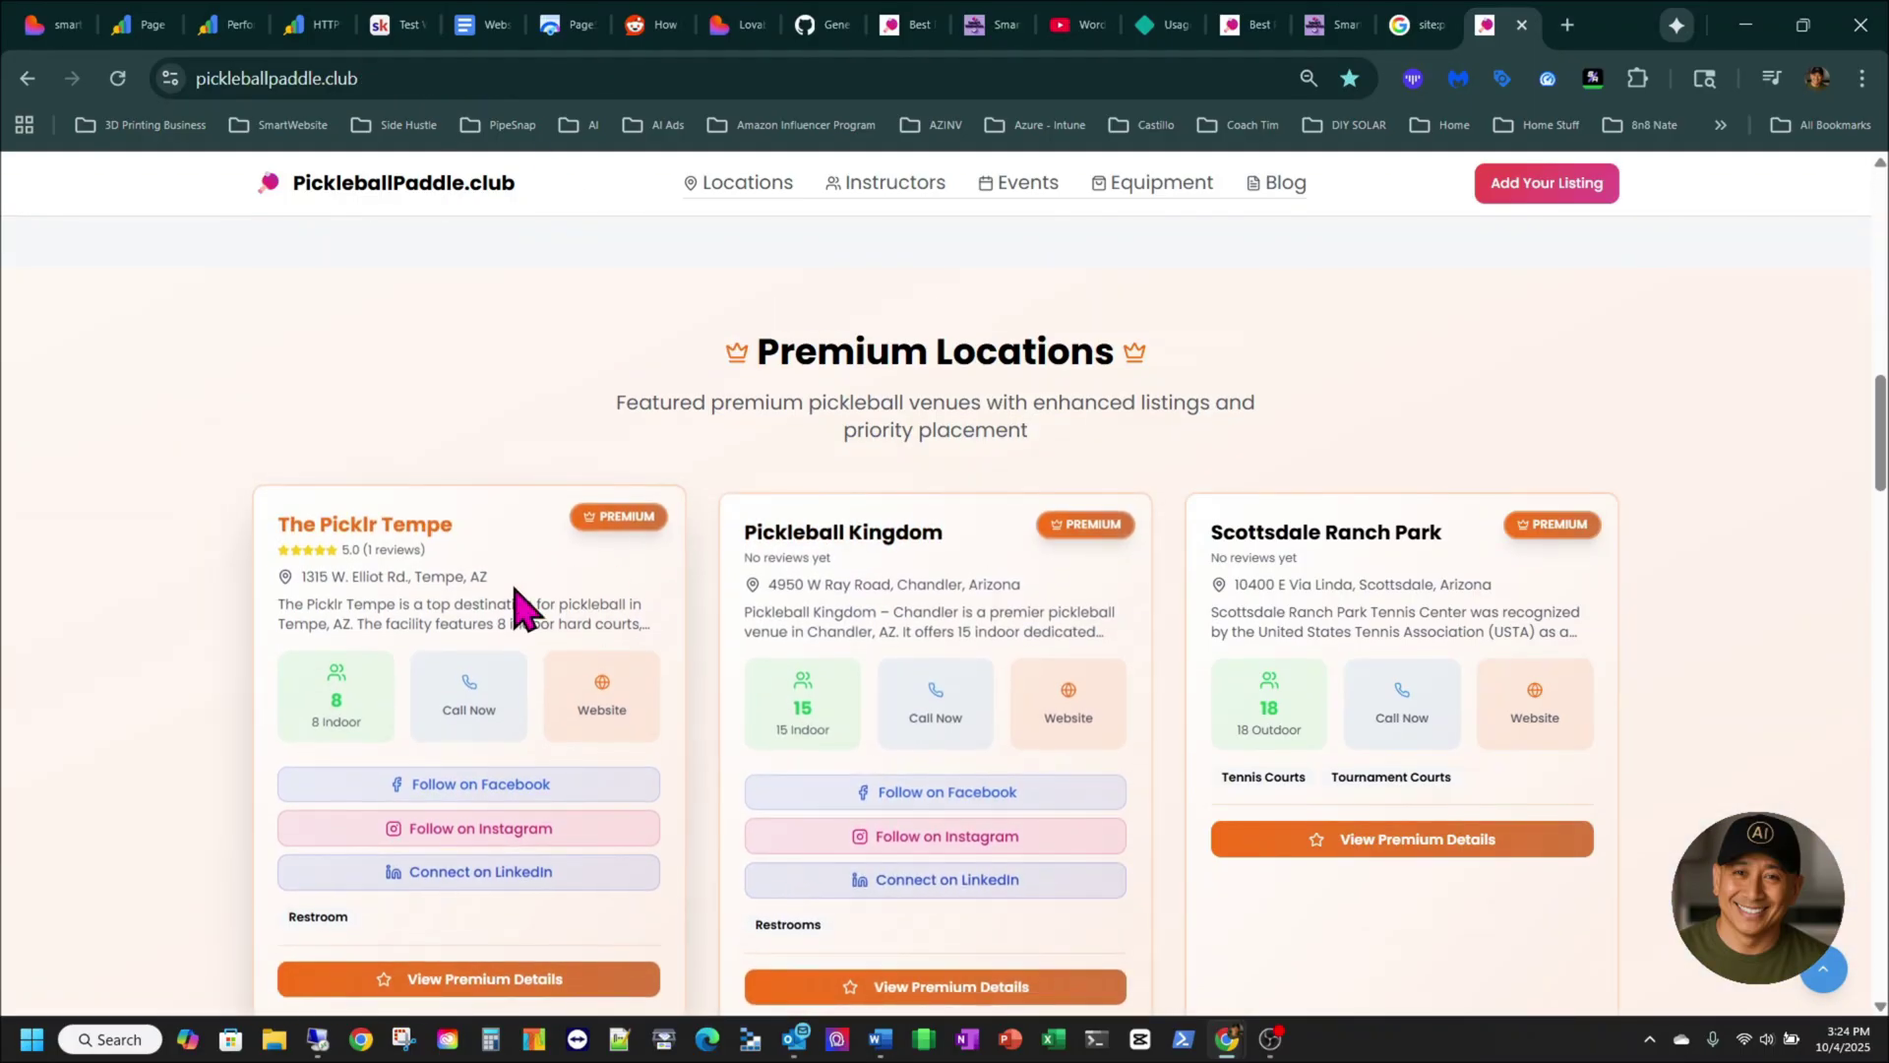
scroll(1398, 729, down, 2)
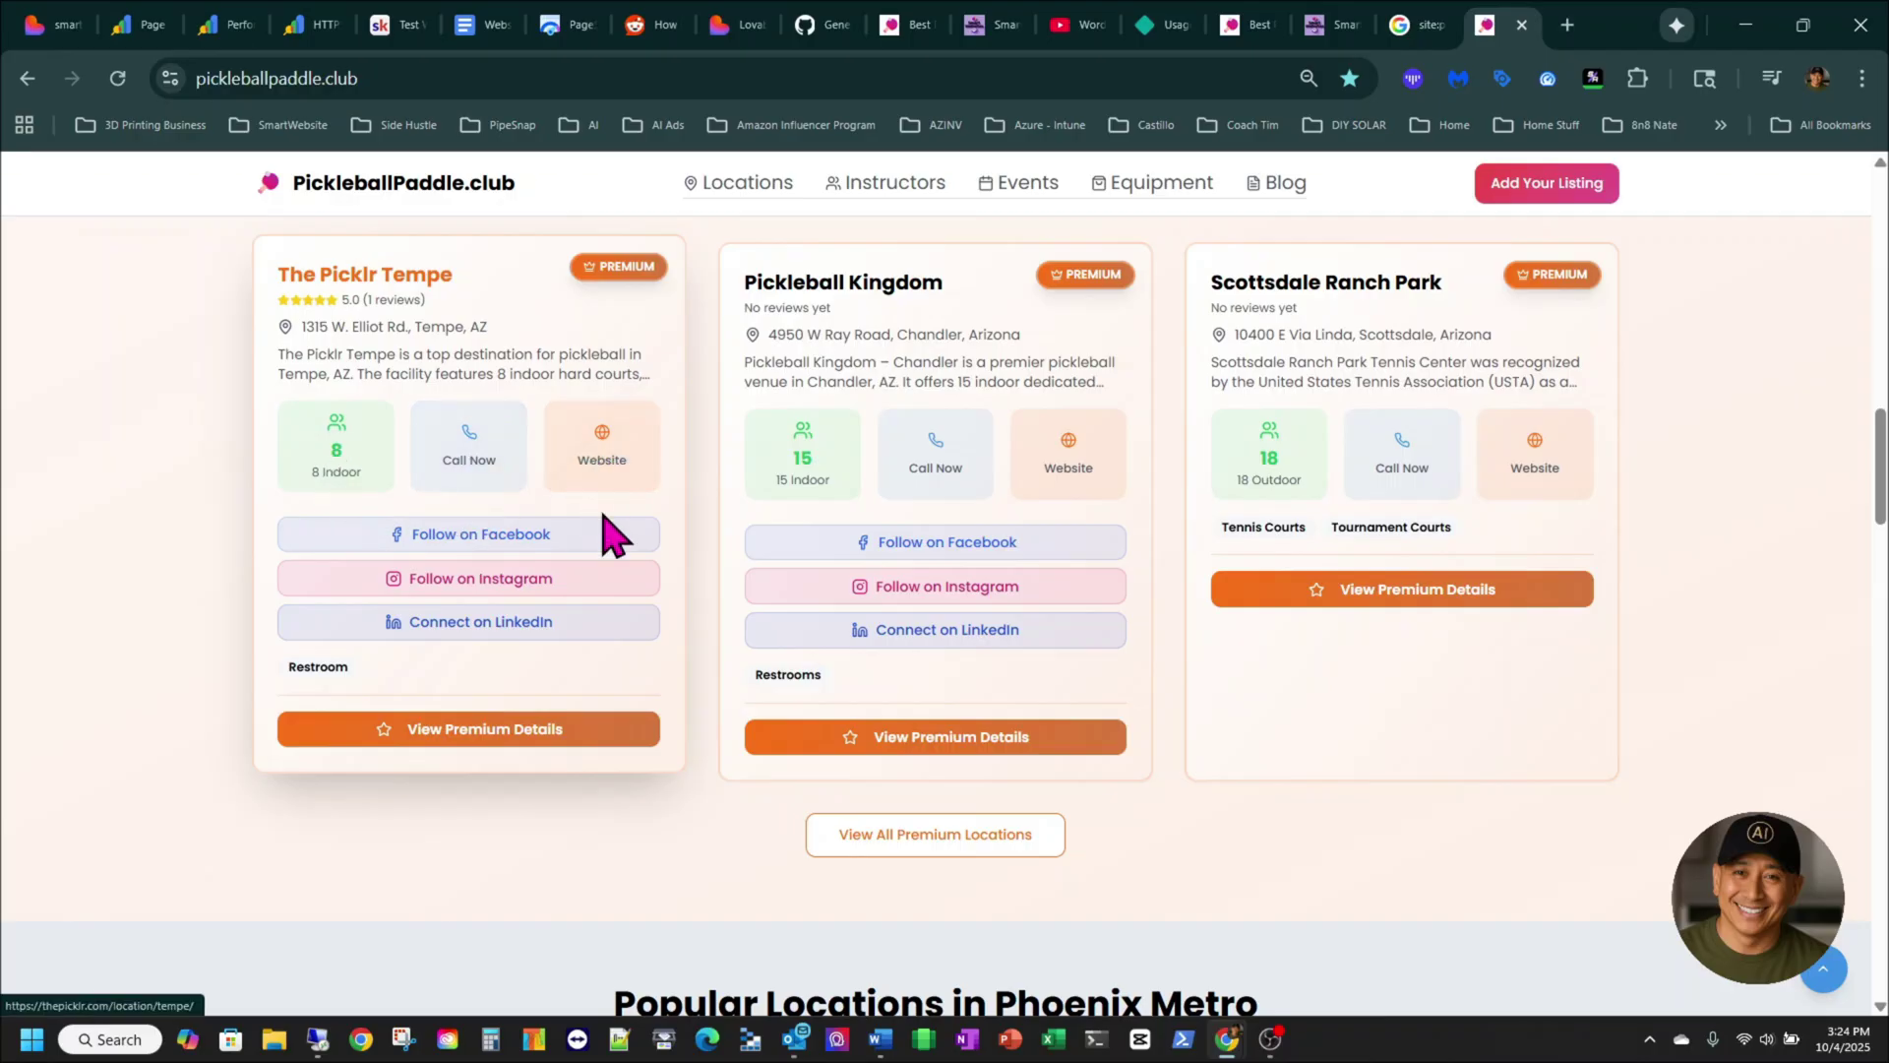
click(517, 733)
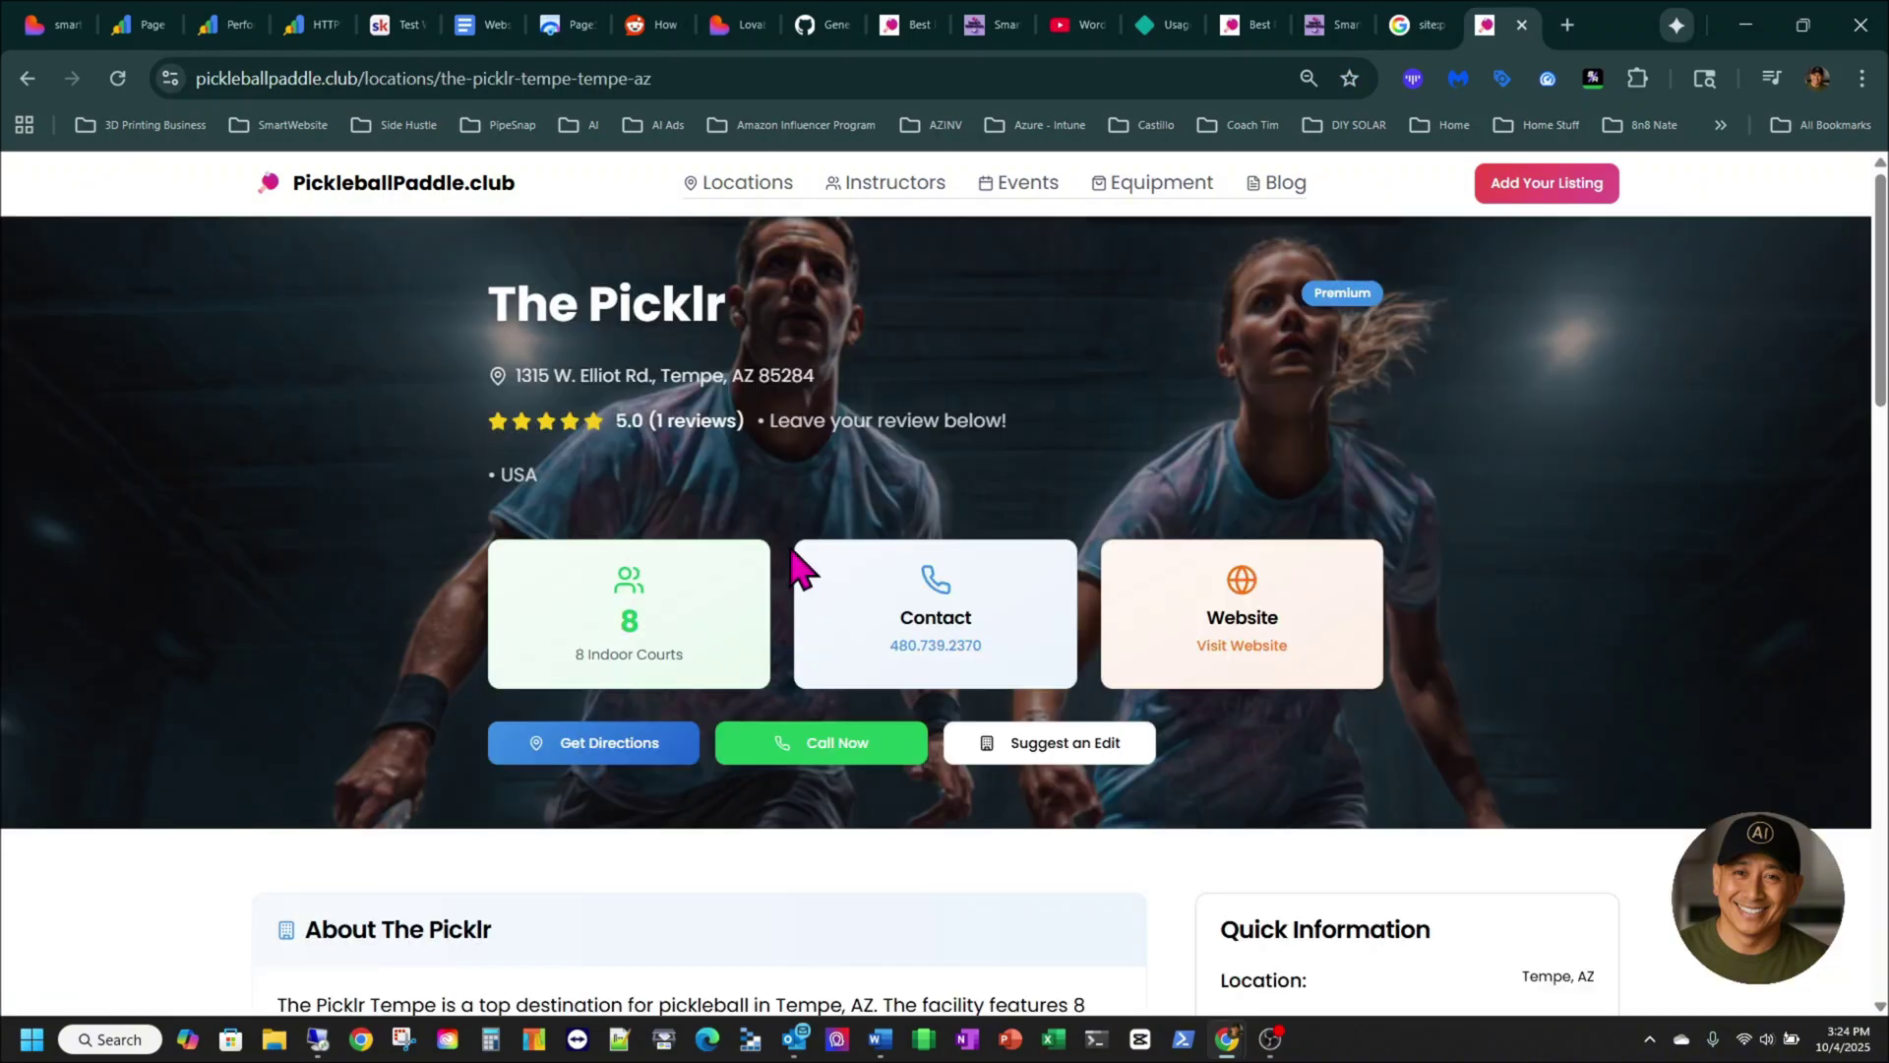
scroll(902, 607, down, 6)
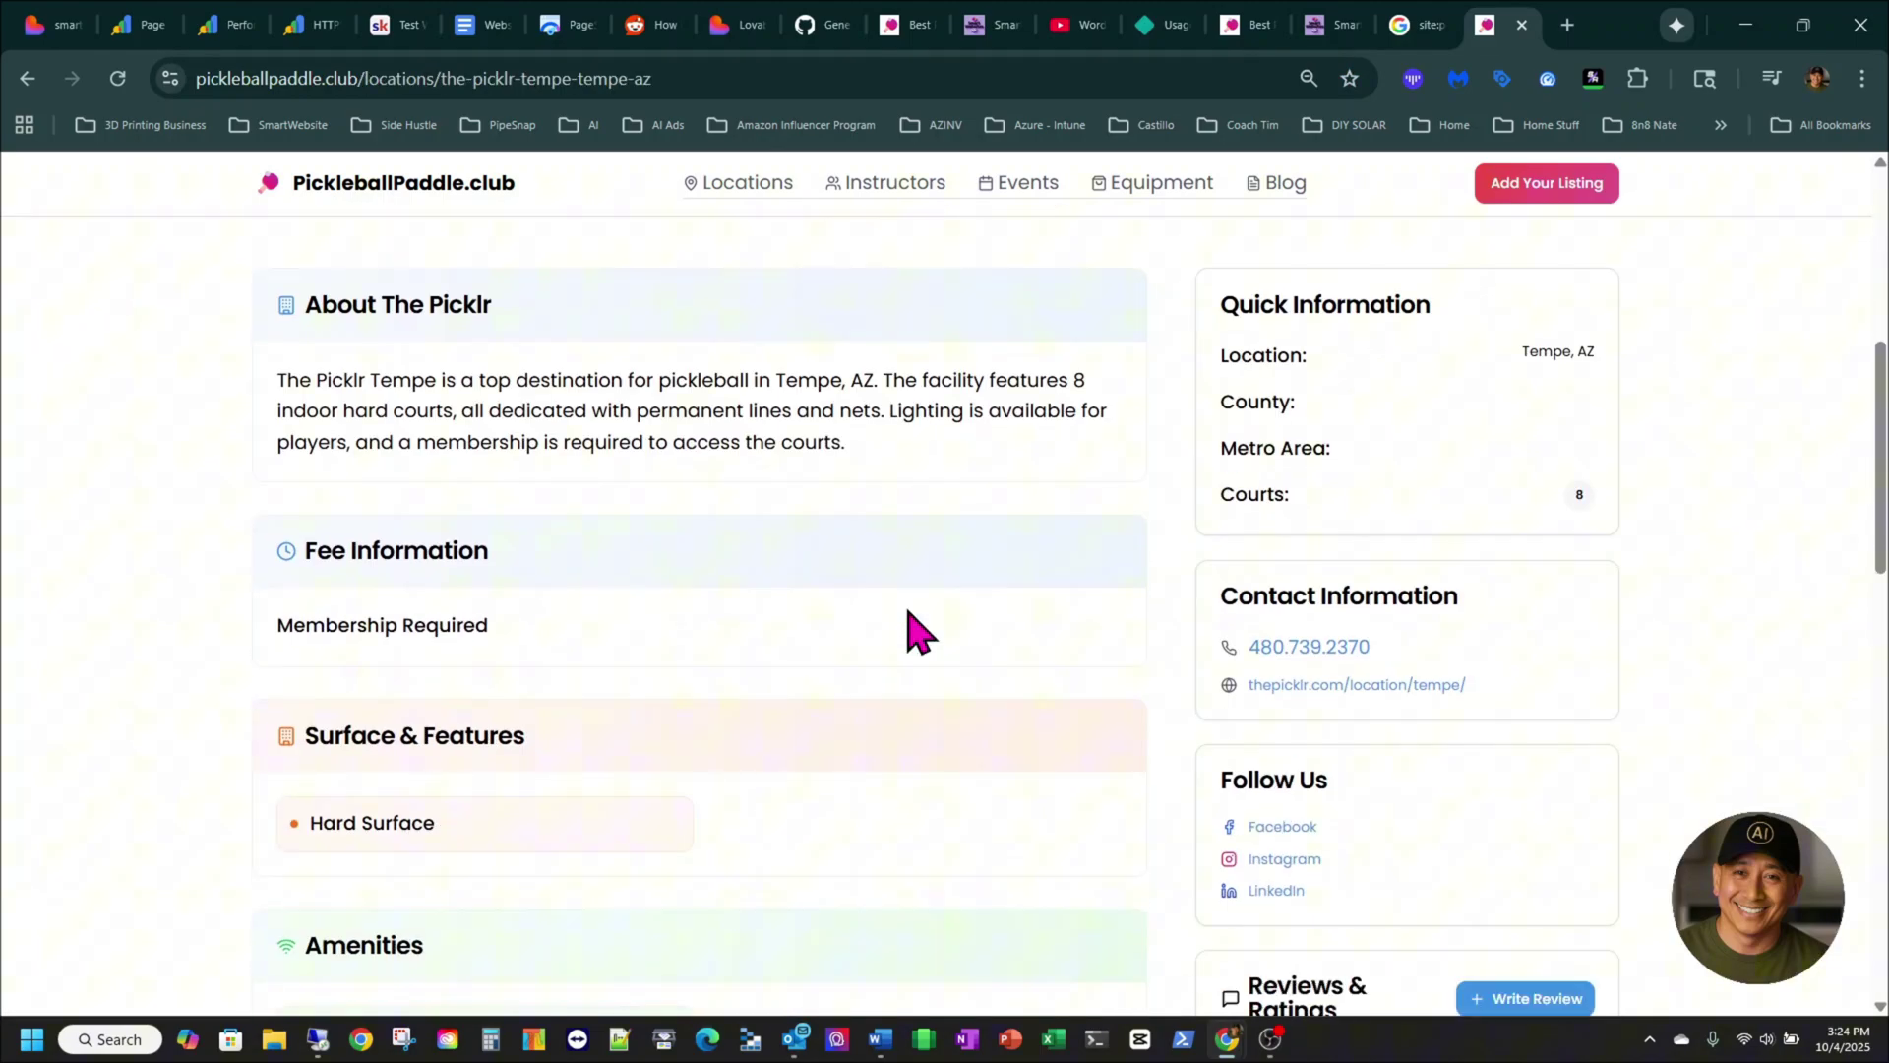
scroll(489, 545, down, 1)
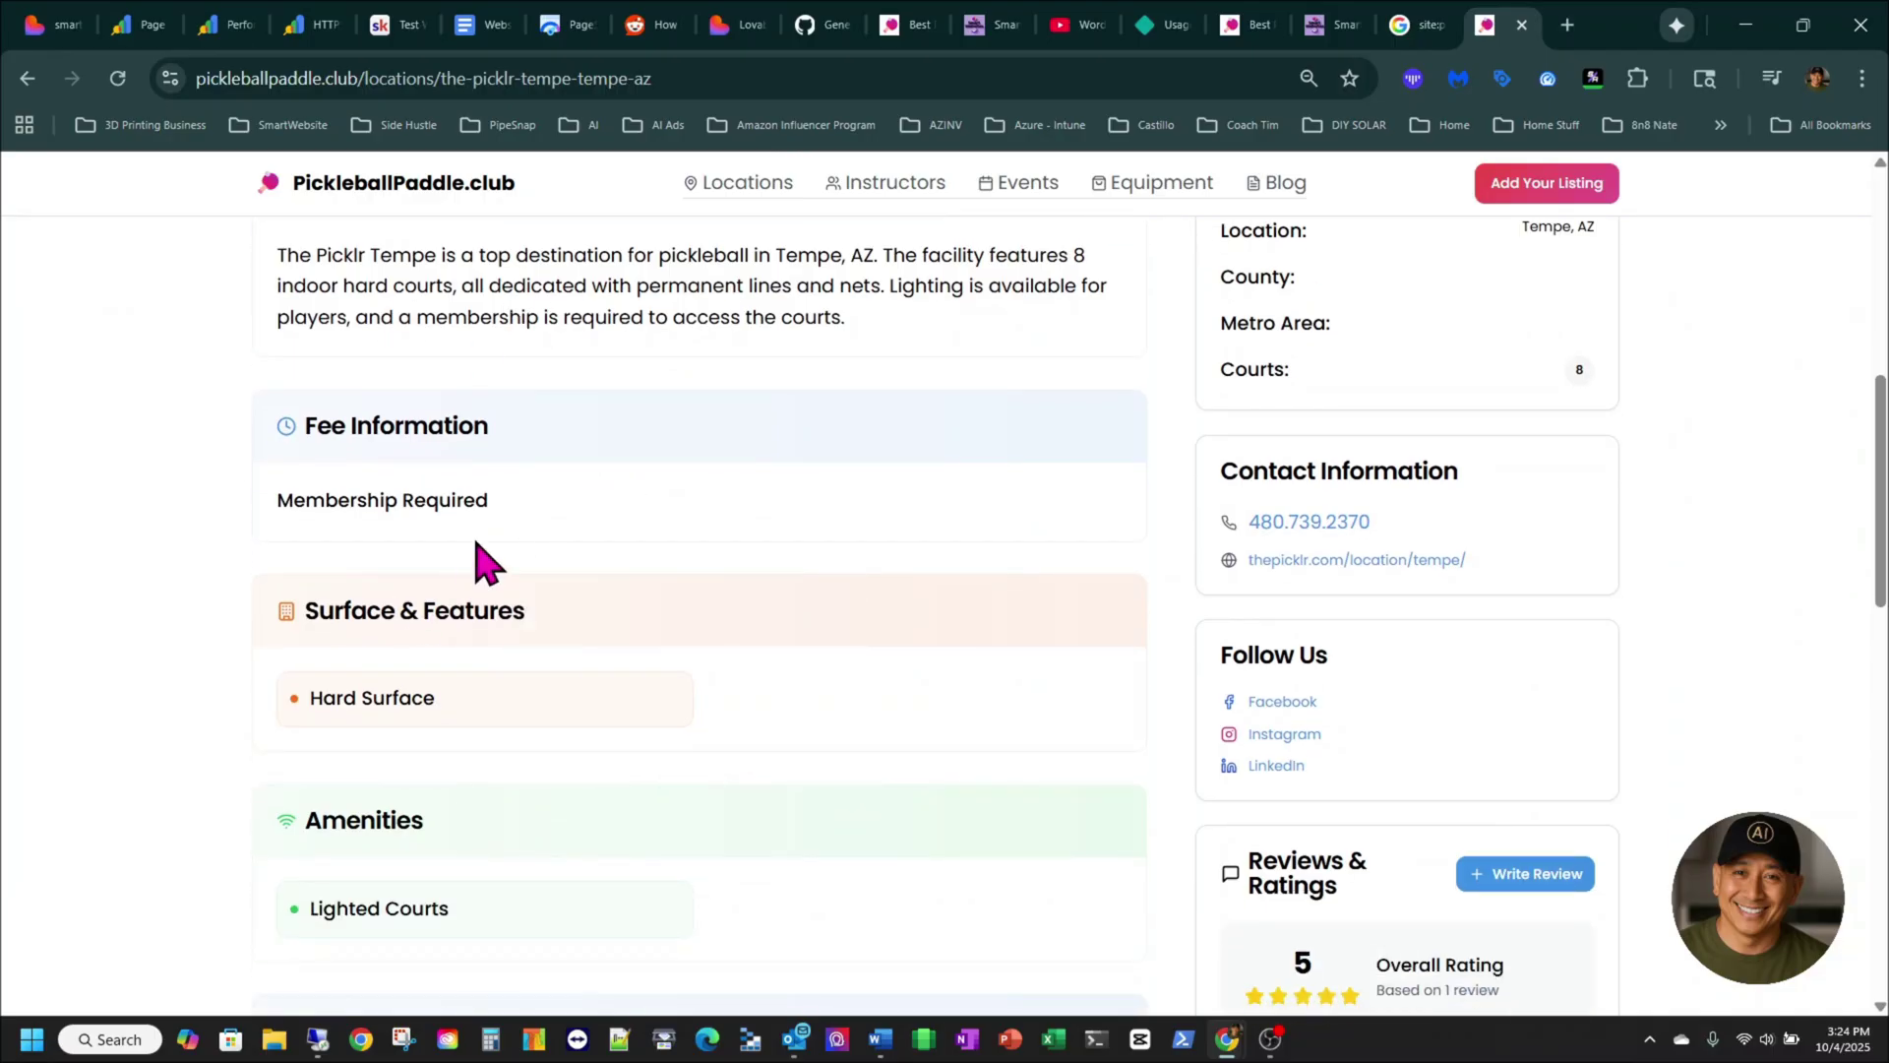
scroll(581, 713, down, 9)
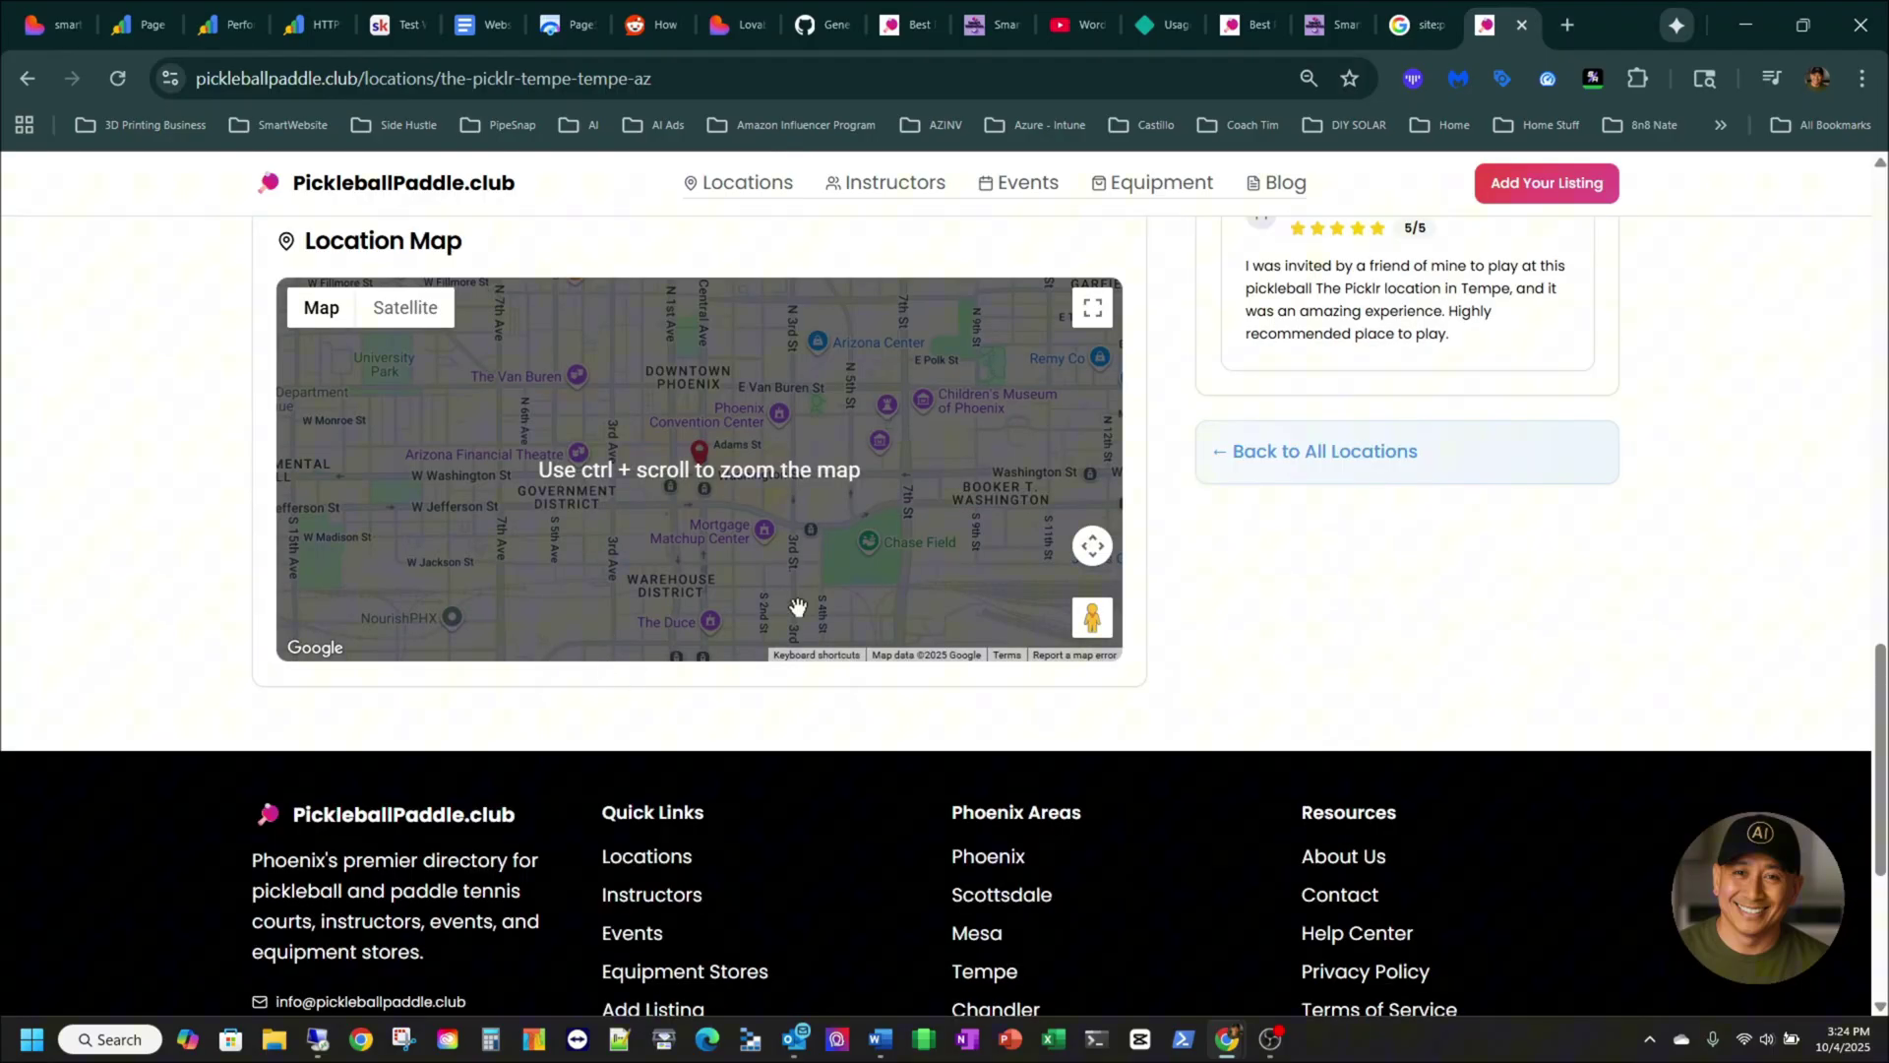
scroll(927, 615, up, 17)
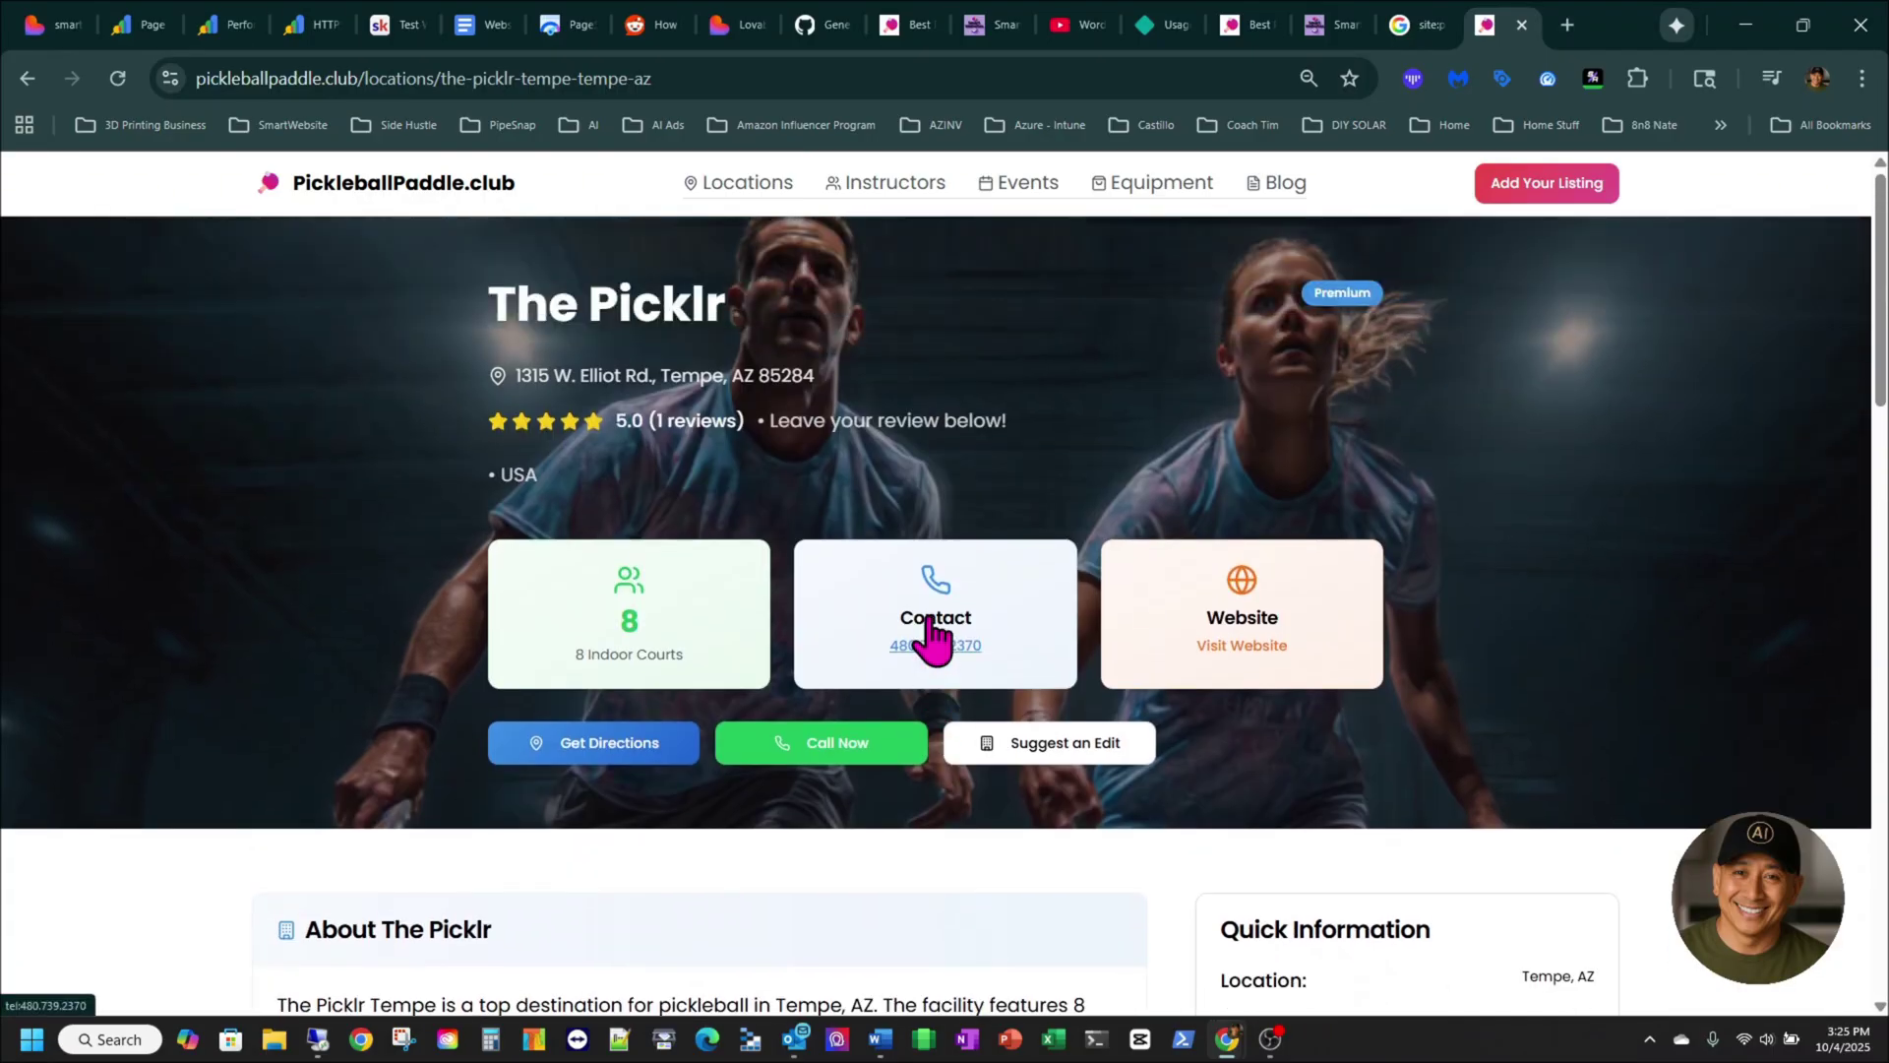
scroll(1223, 626, down, 16)
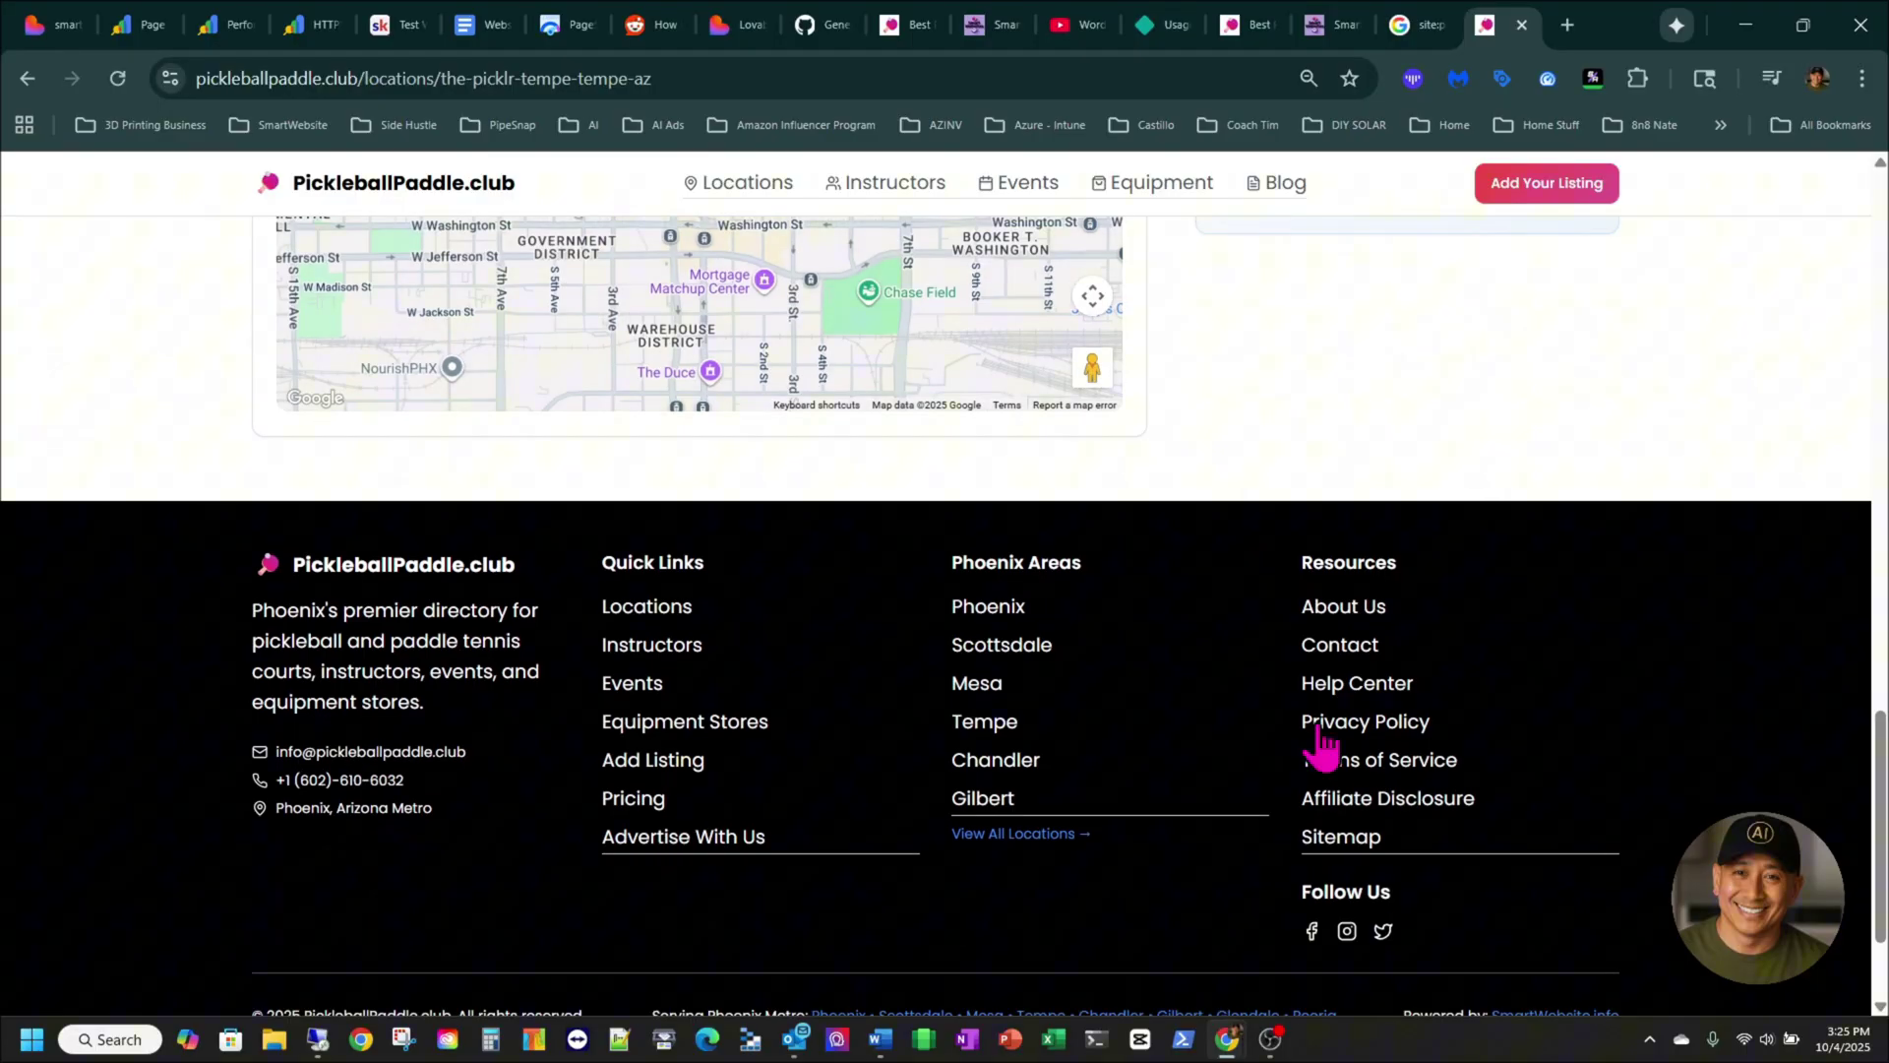
scroll(1685, 589, up, 16)
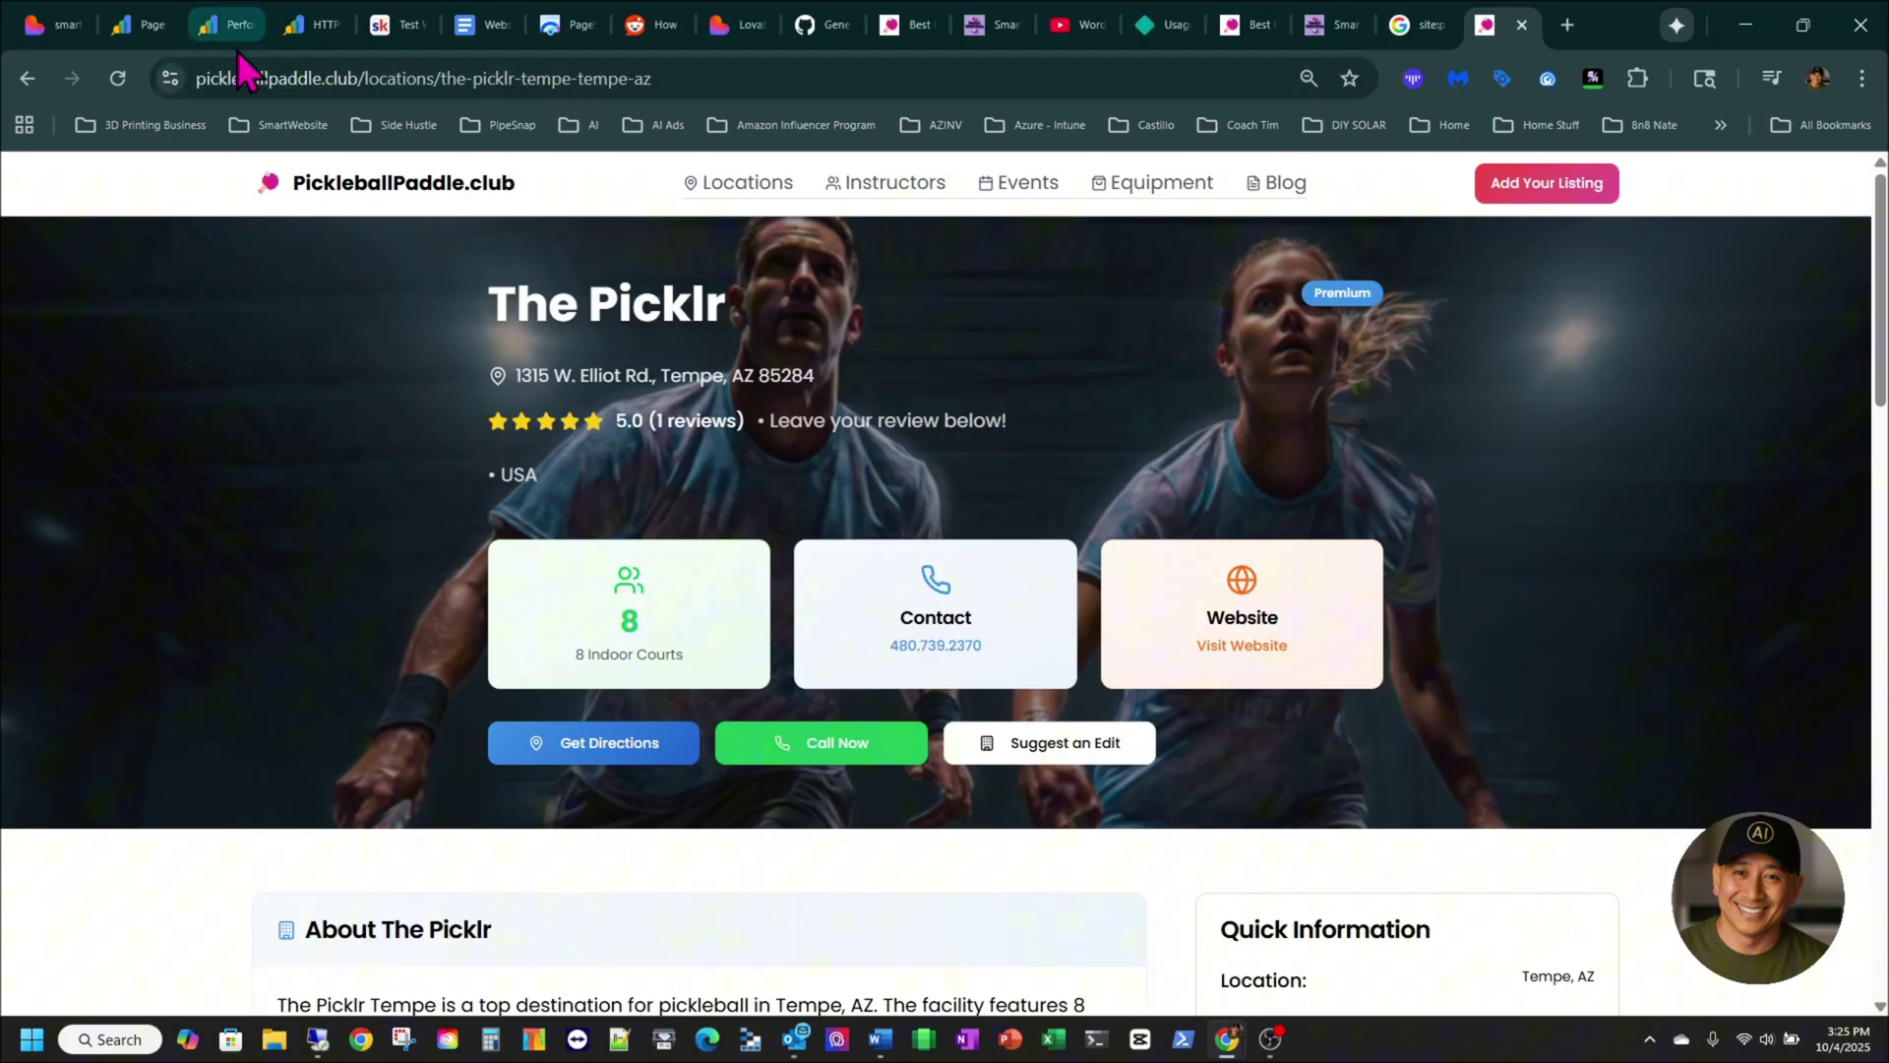
- Switch between the Search Console Performance report and the Skool Googlebot-testing lesson, ending on the lesson
click(228, 24)
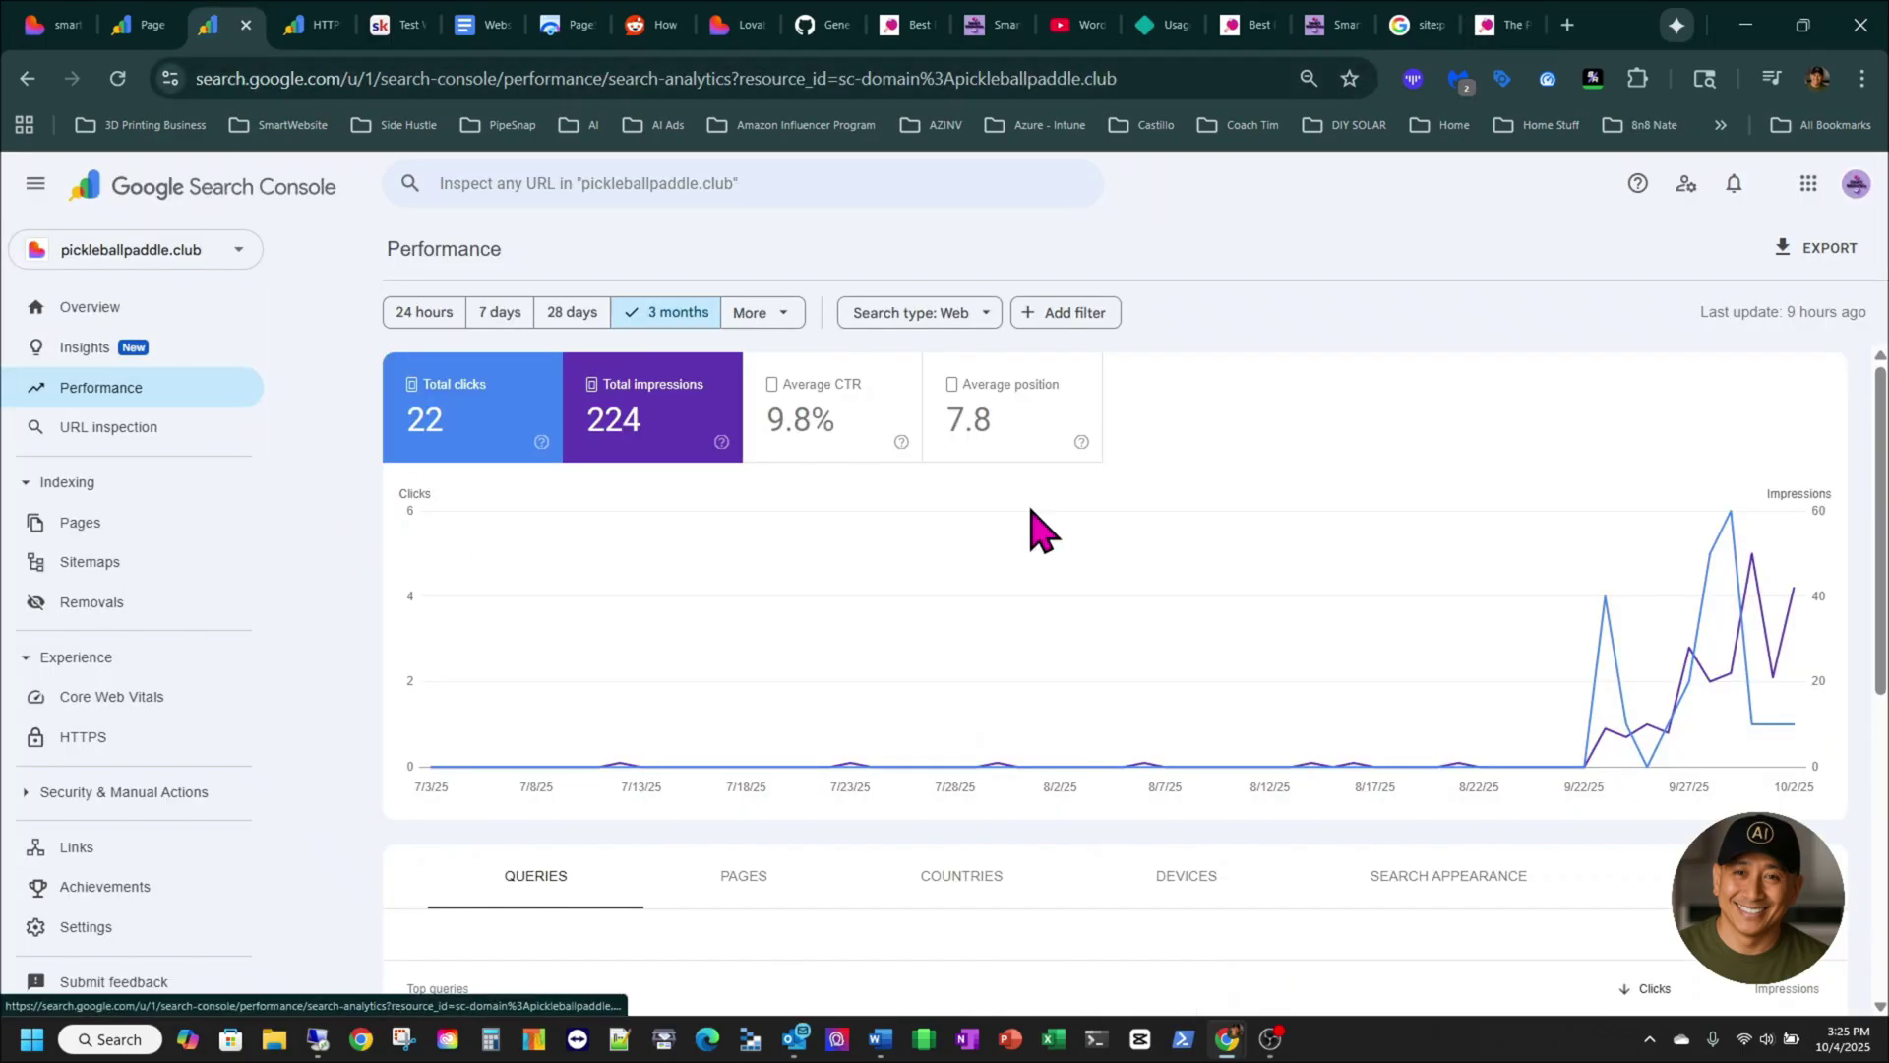
click(403, 28)
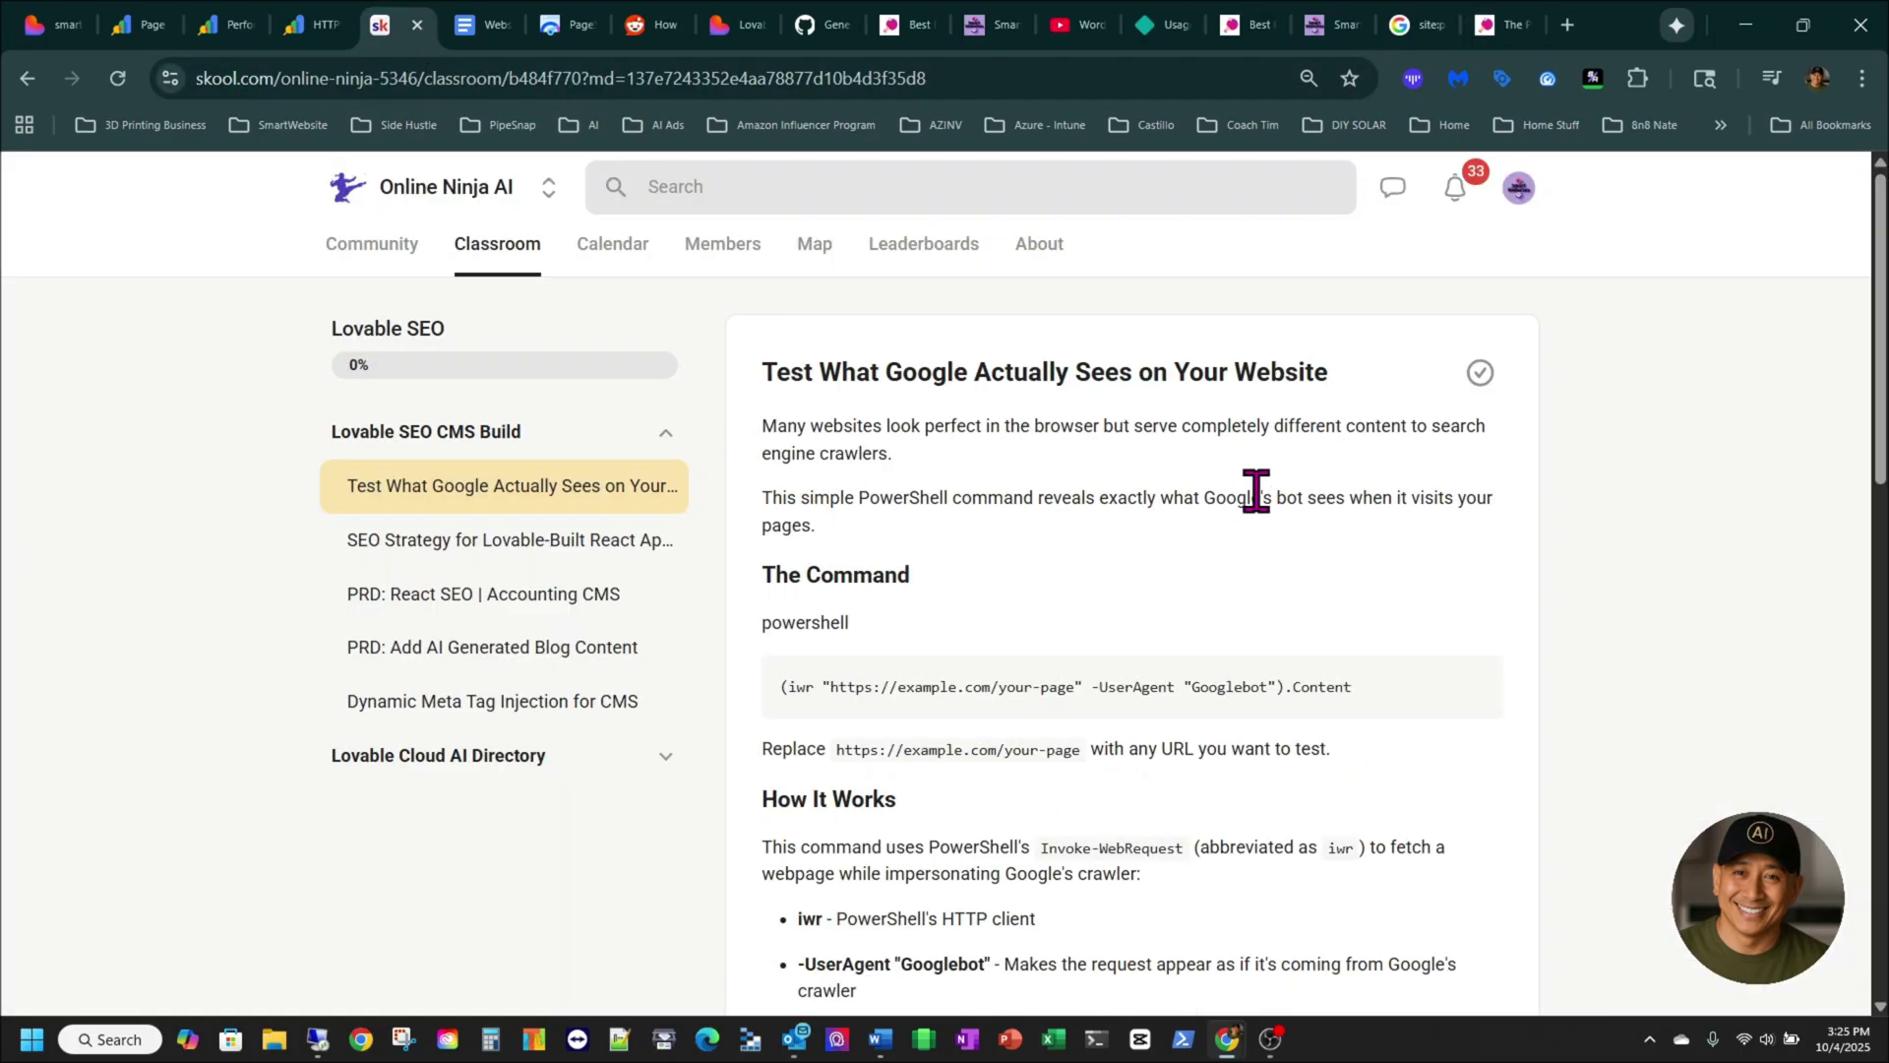
scroll(1279, 497, down, 1)
scroll(1319, 522, up, 1)
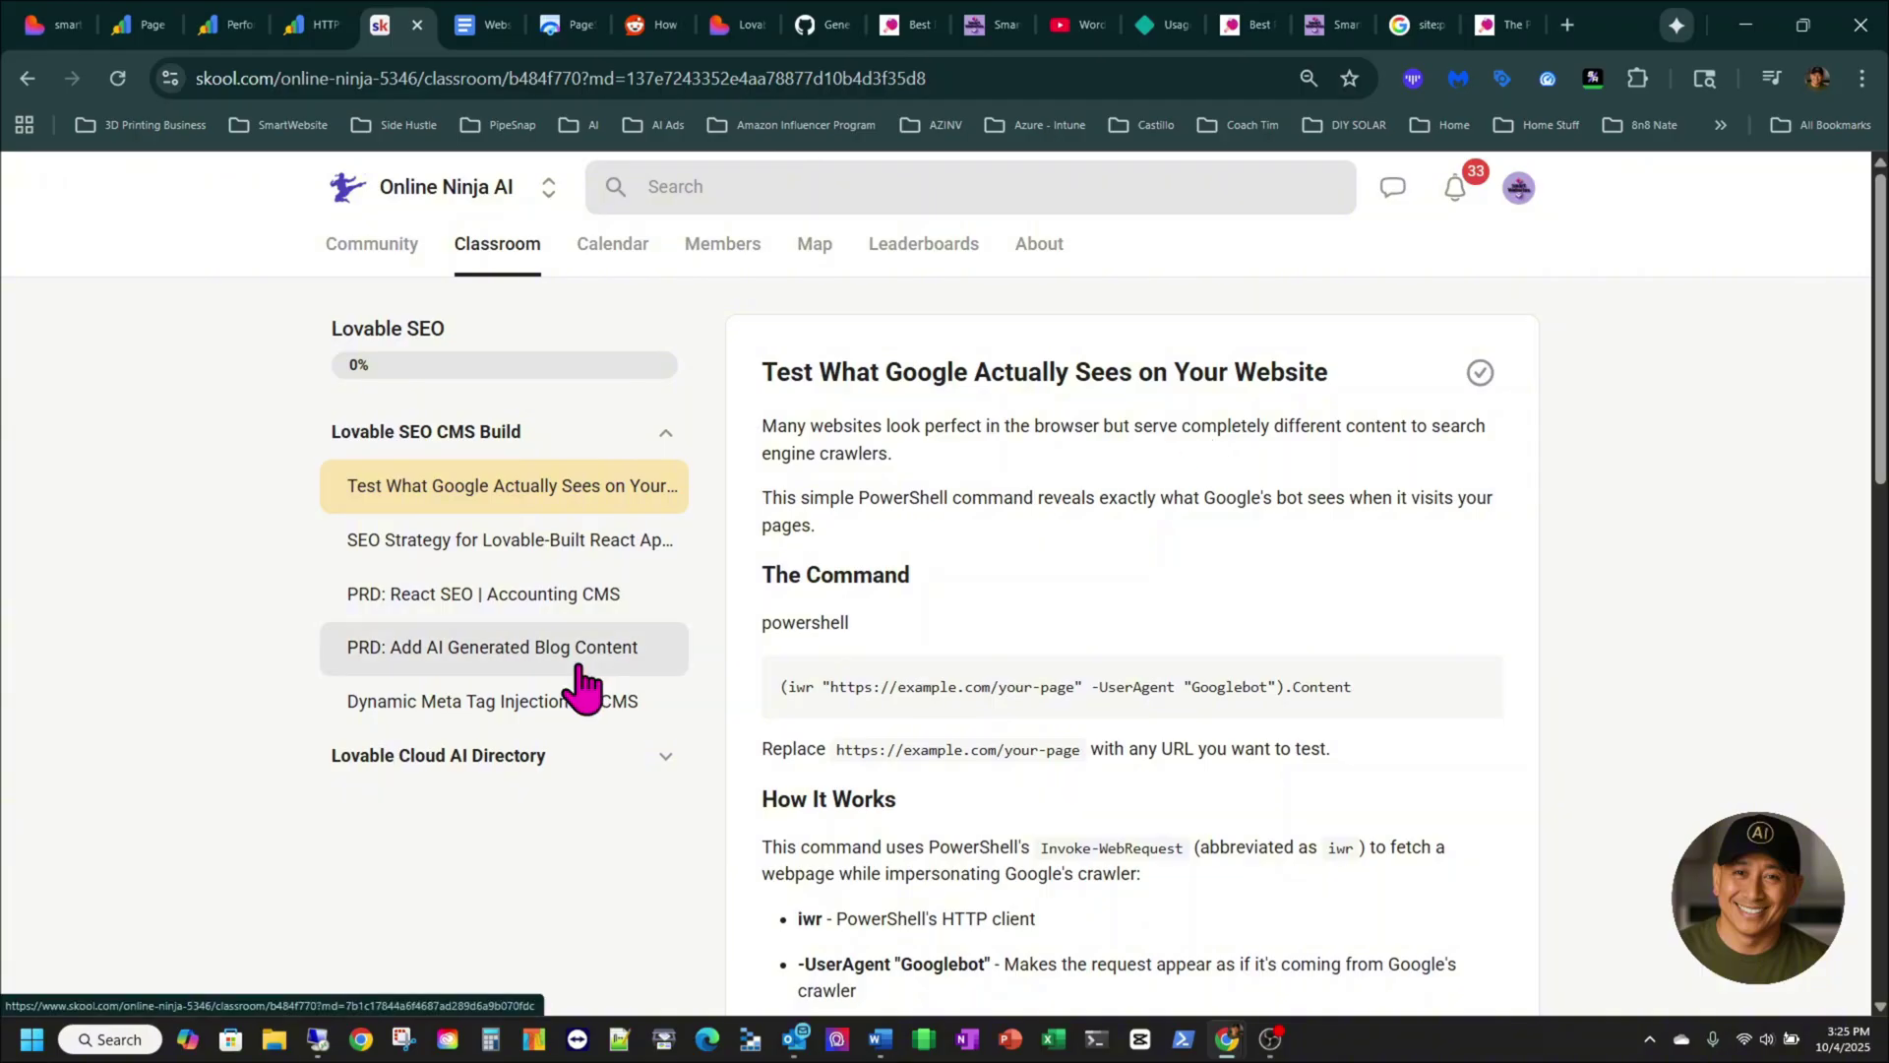
click(238, 26)
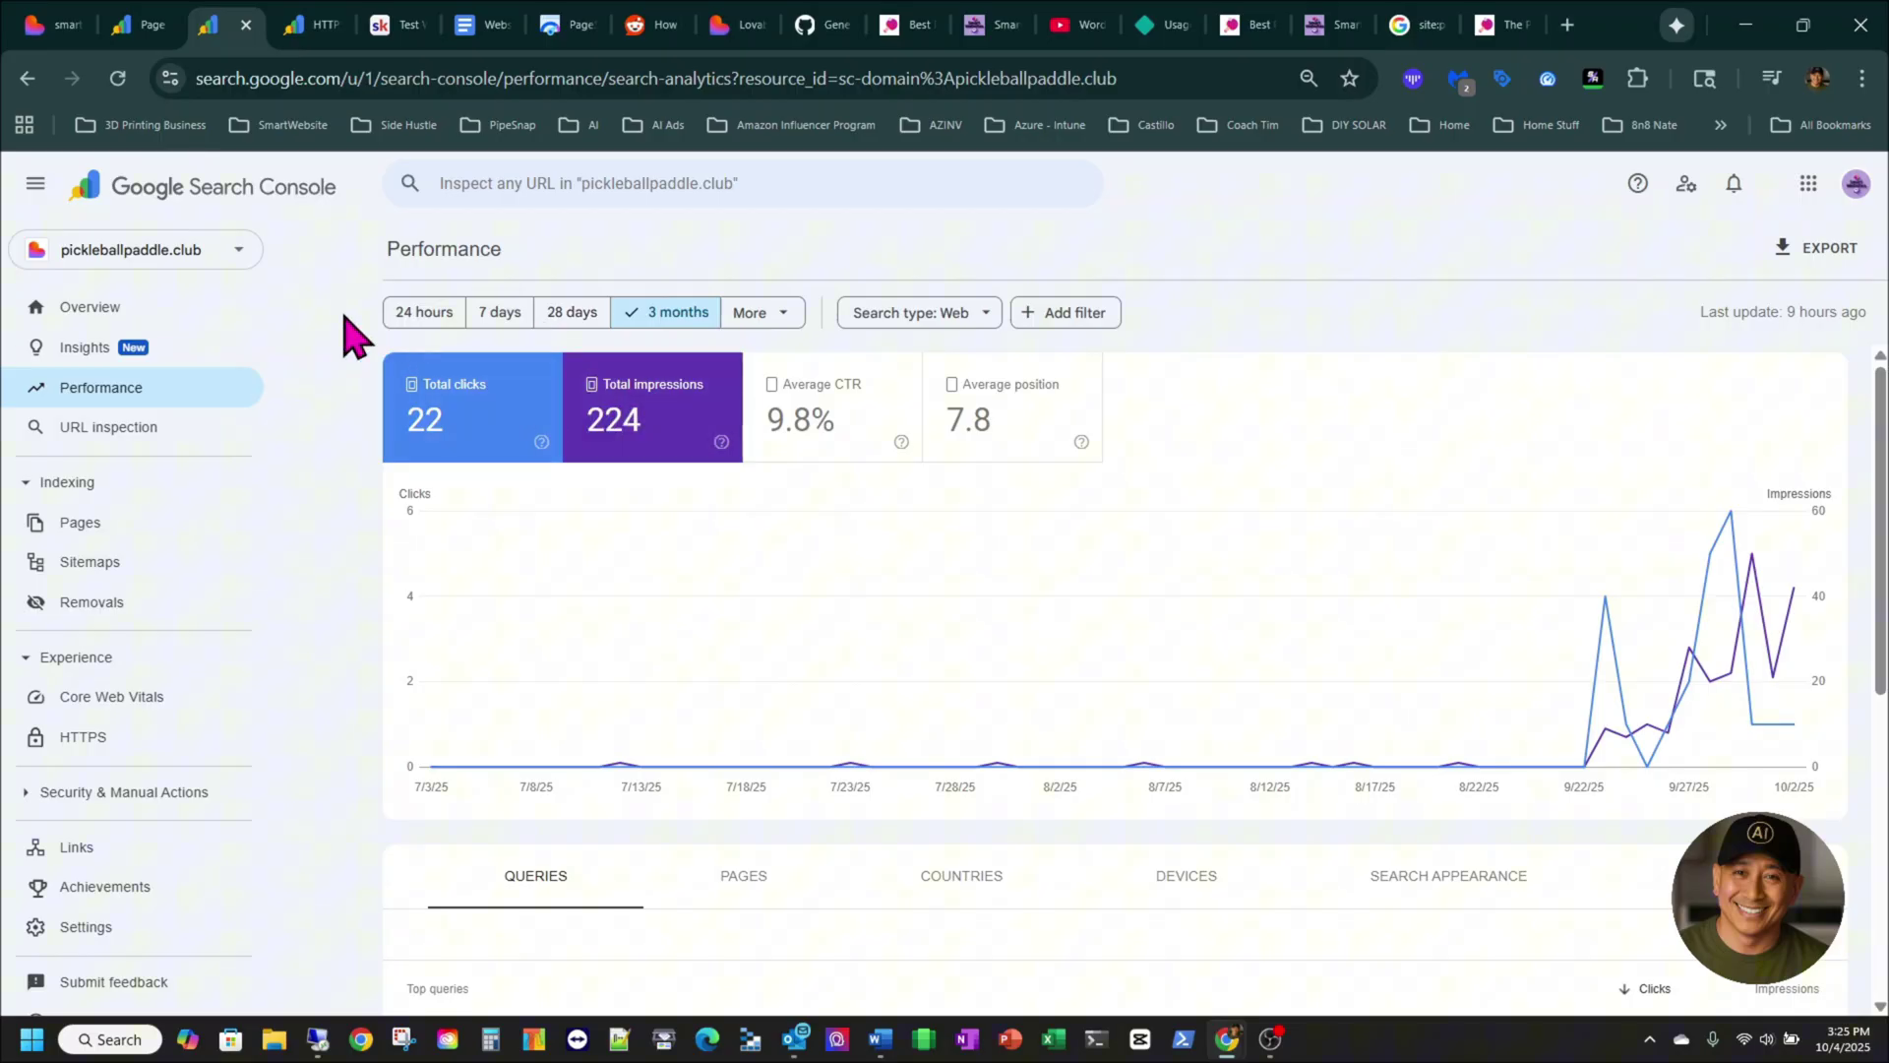
click(398, 26)
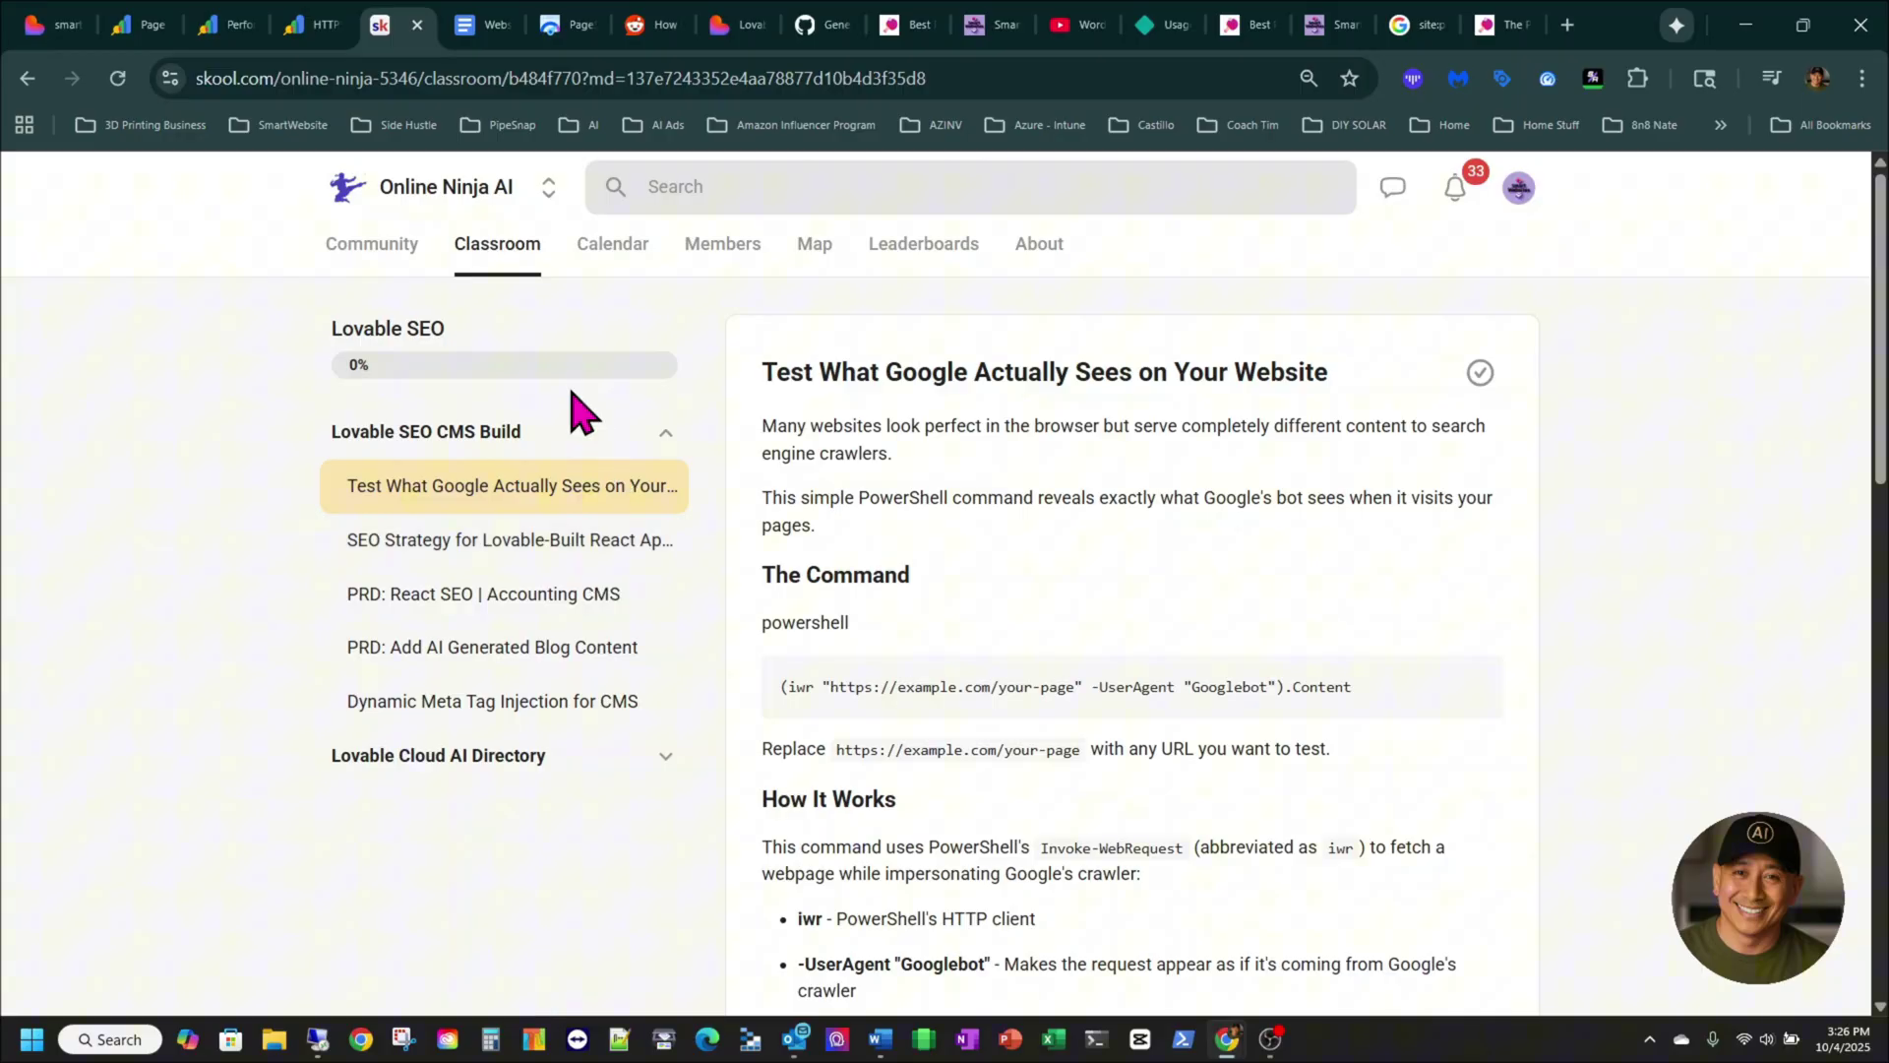
- Open the Requirements tab in Google Docs and zoom out to see more of the page
click(472, 41)
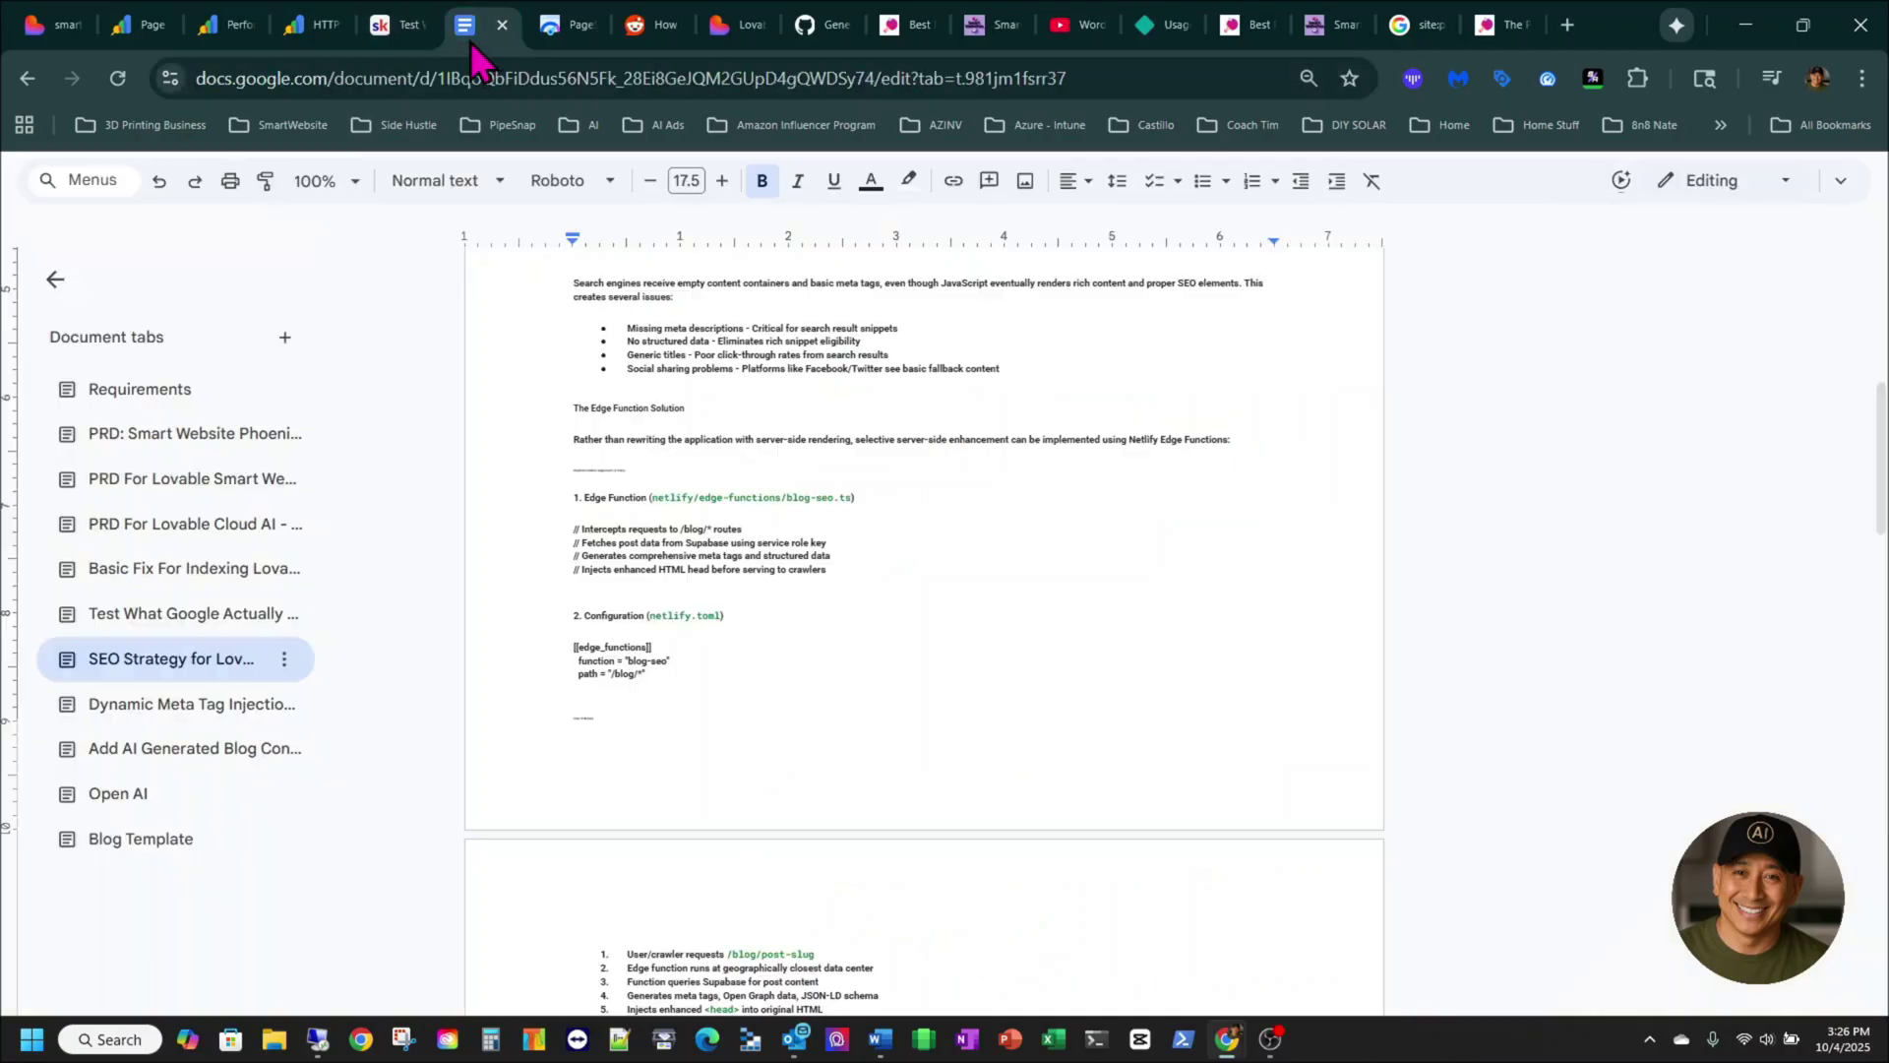
click(197, 394)
scroll(1132, 680, up, 5)
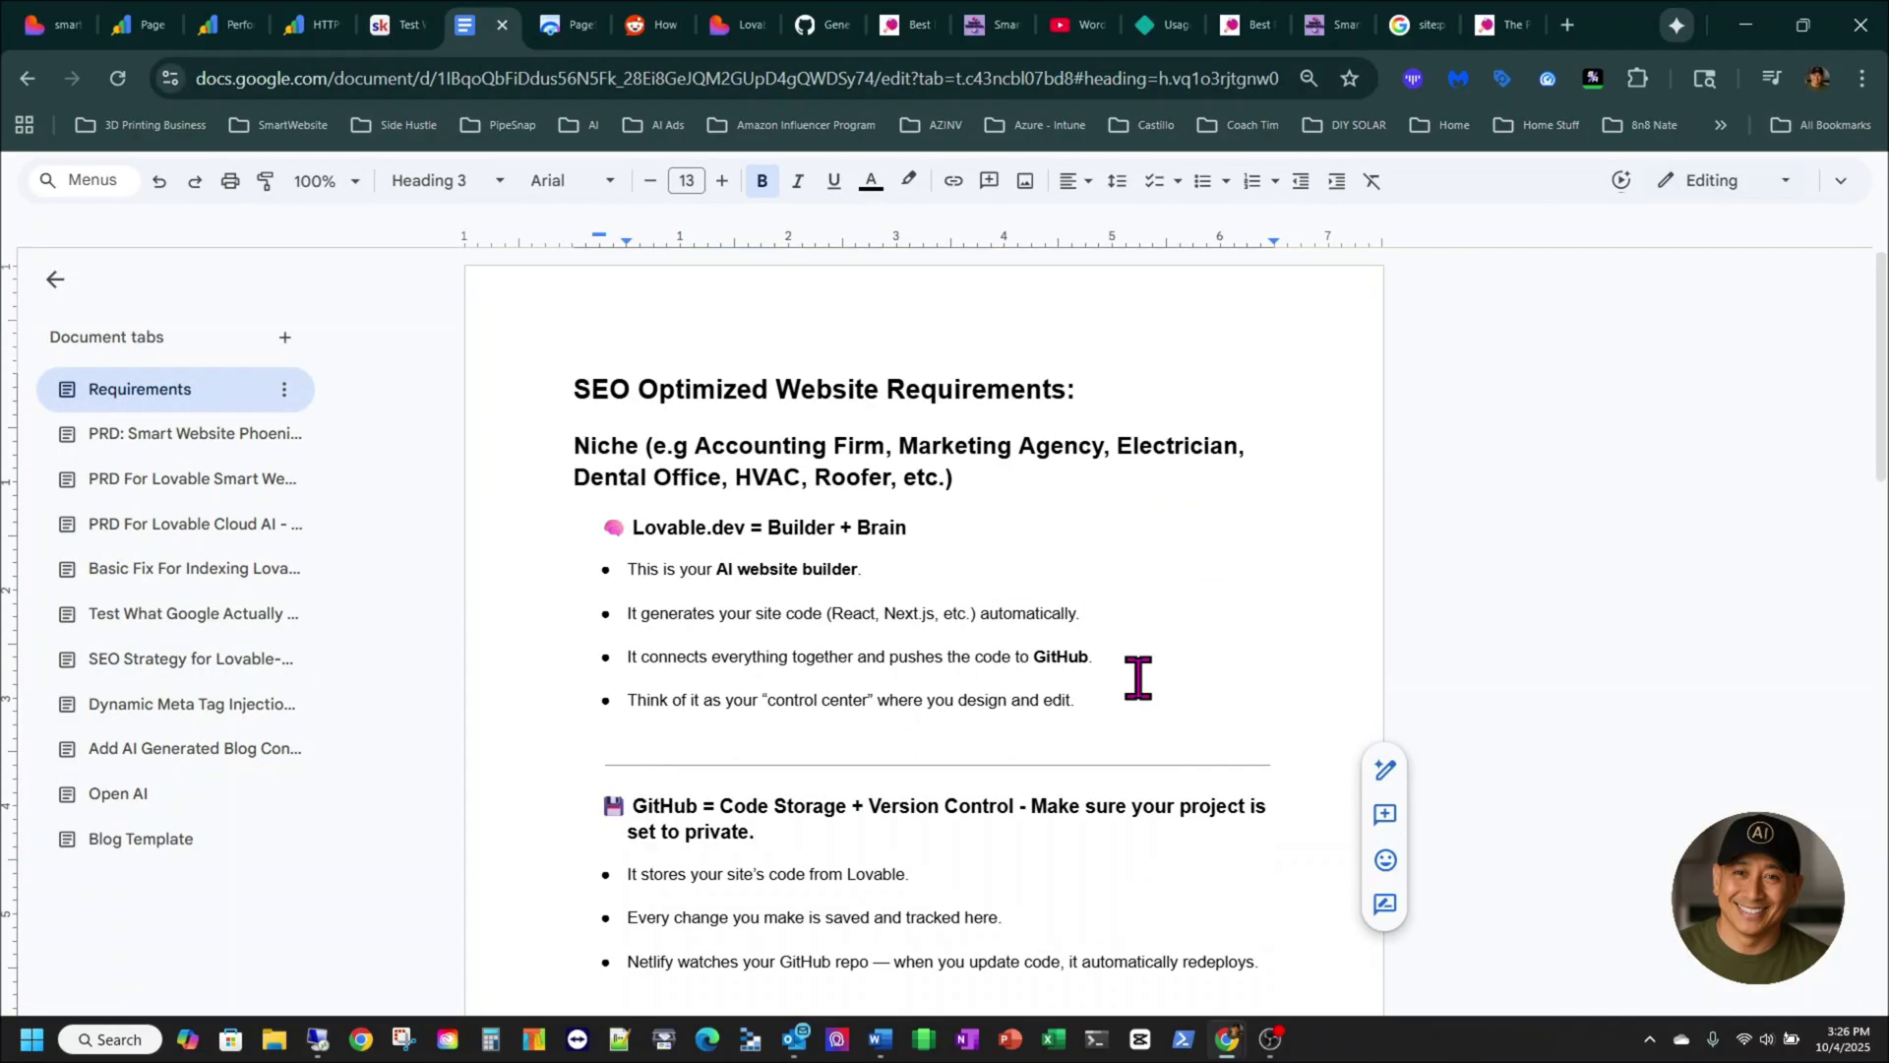
key(ctrl+minus)
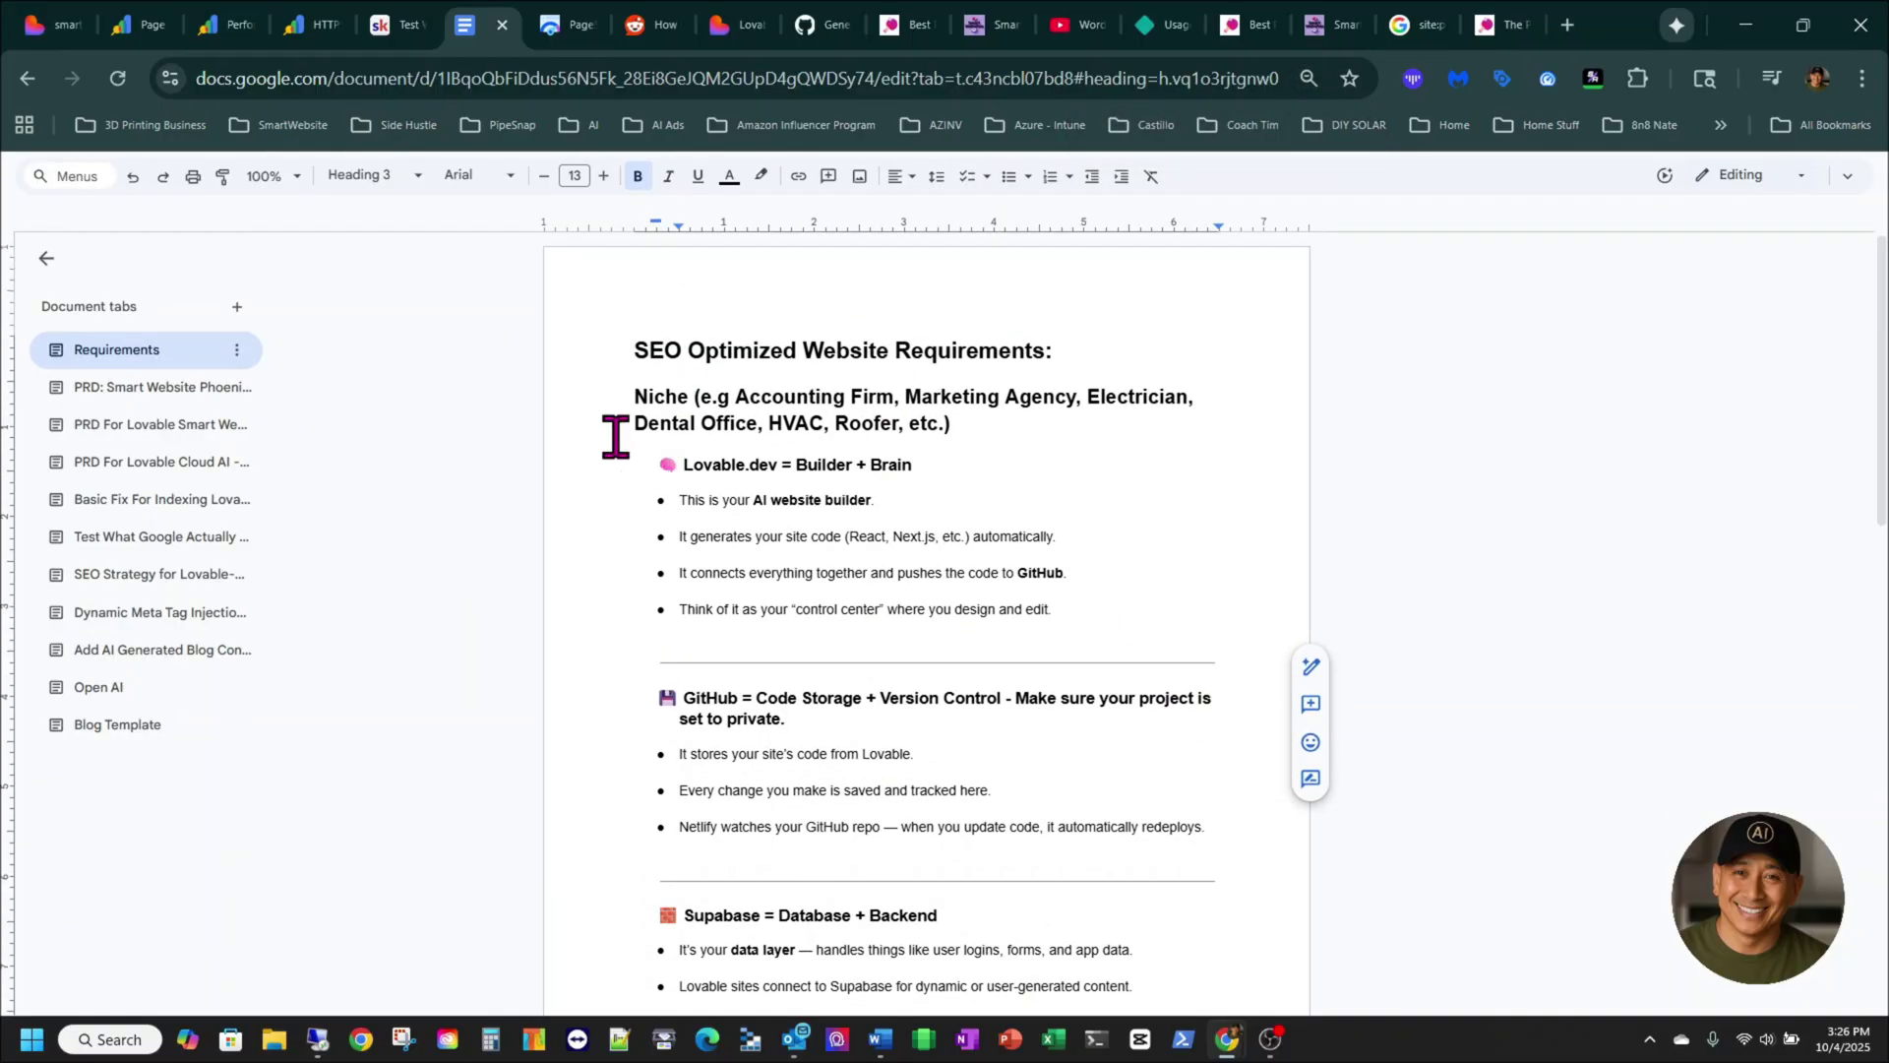
- Highlight the Niche heading, the Dental Office example, and the Lovable.dev and GitHub headings
drag(636, 399, 1167, 401)
drag(637, 424, 758, 423)
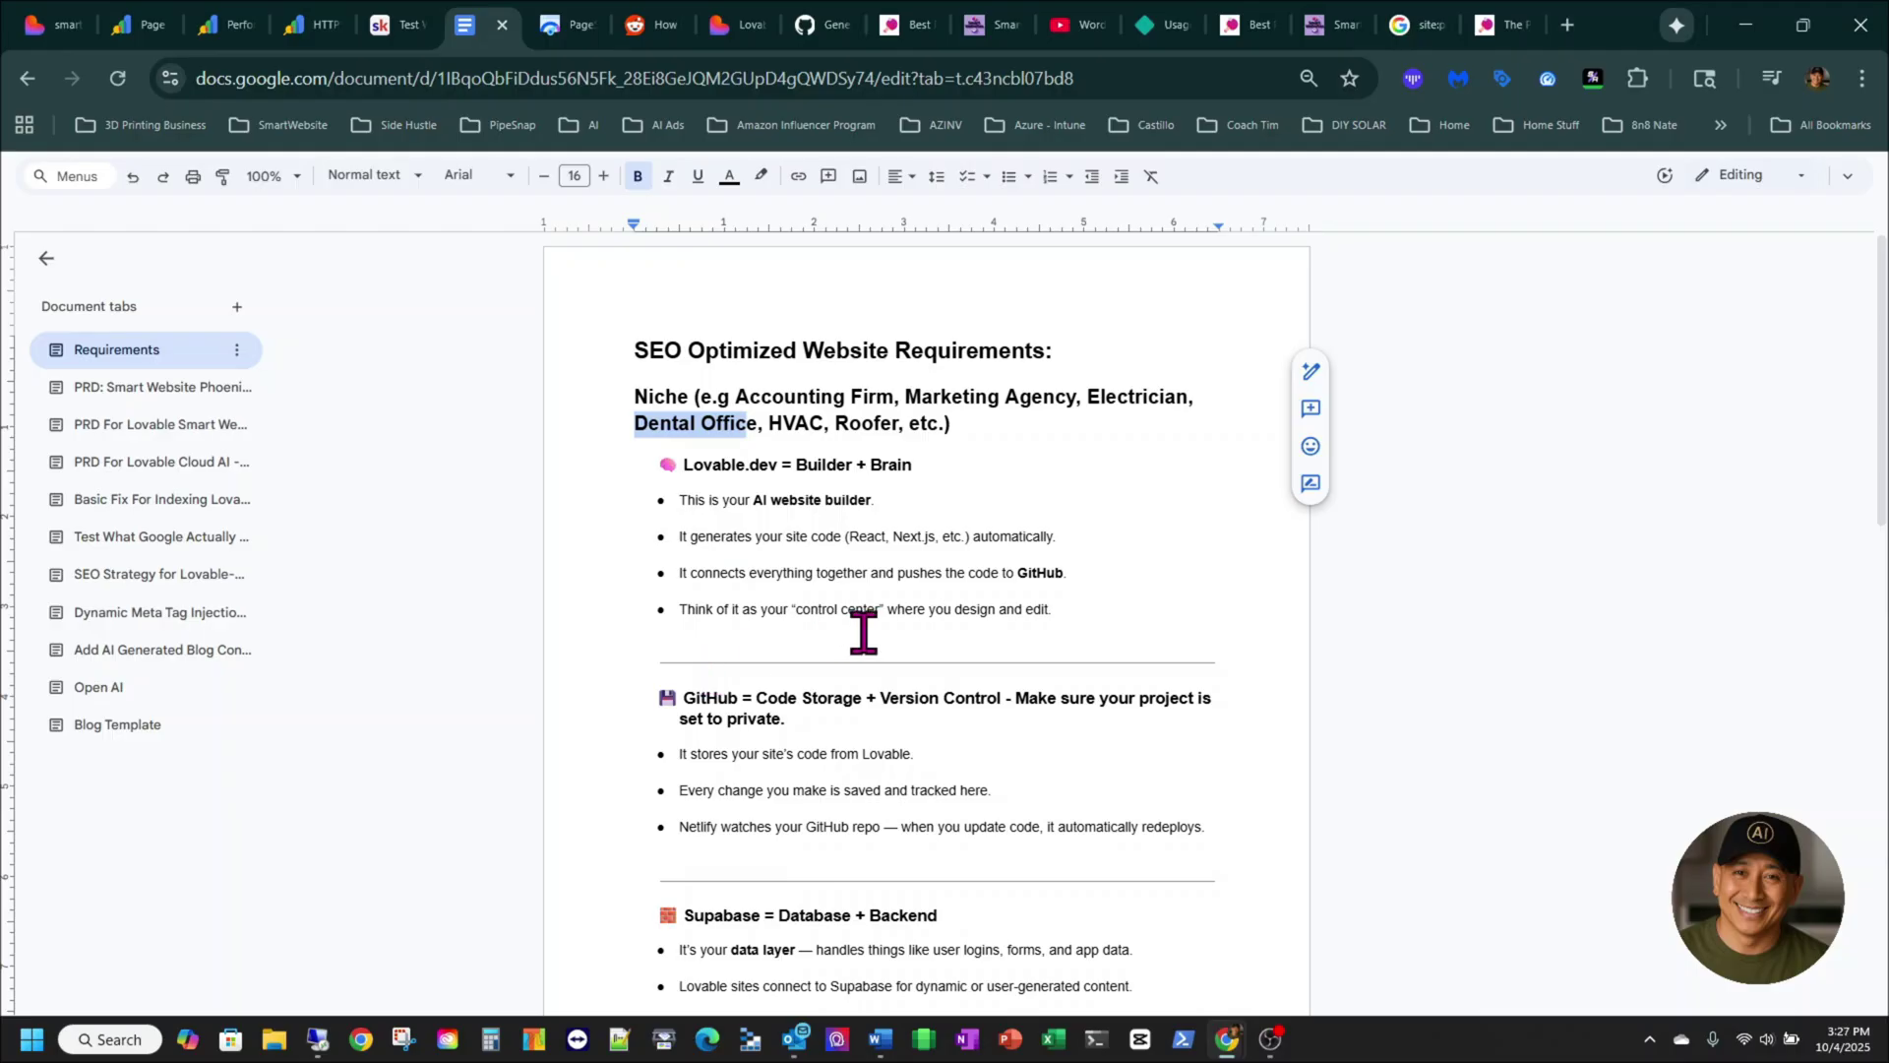
double_click(663, 702)
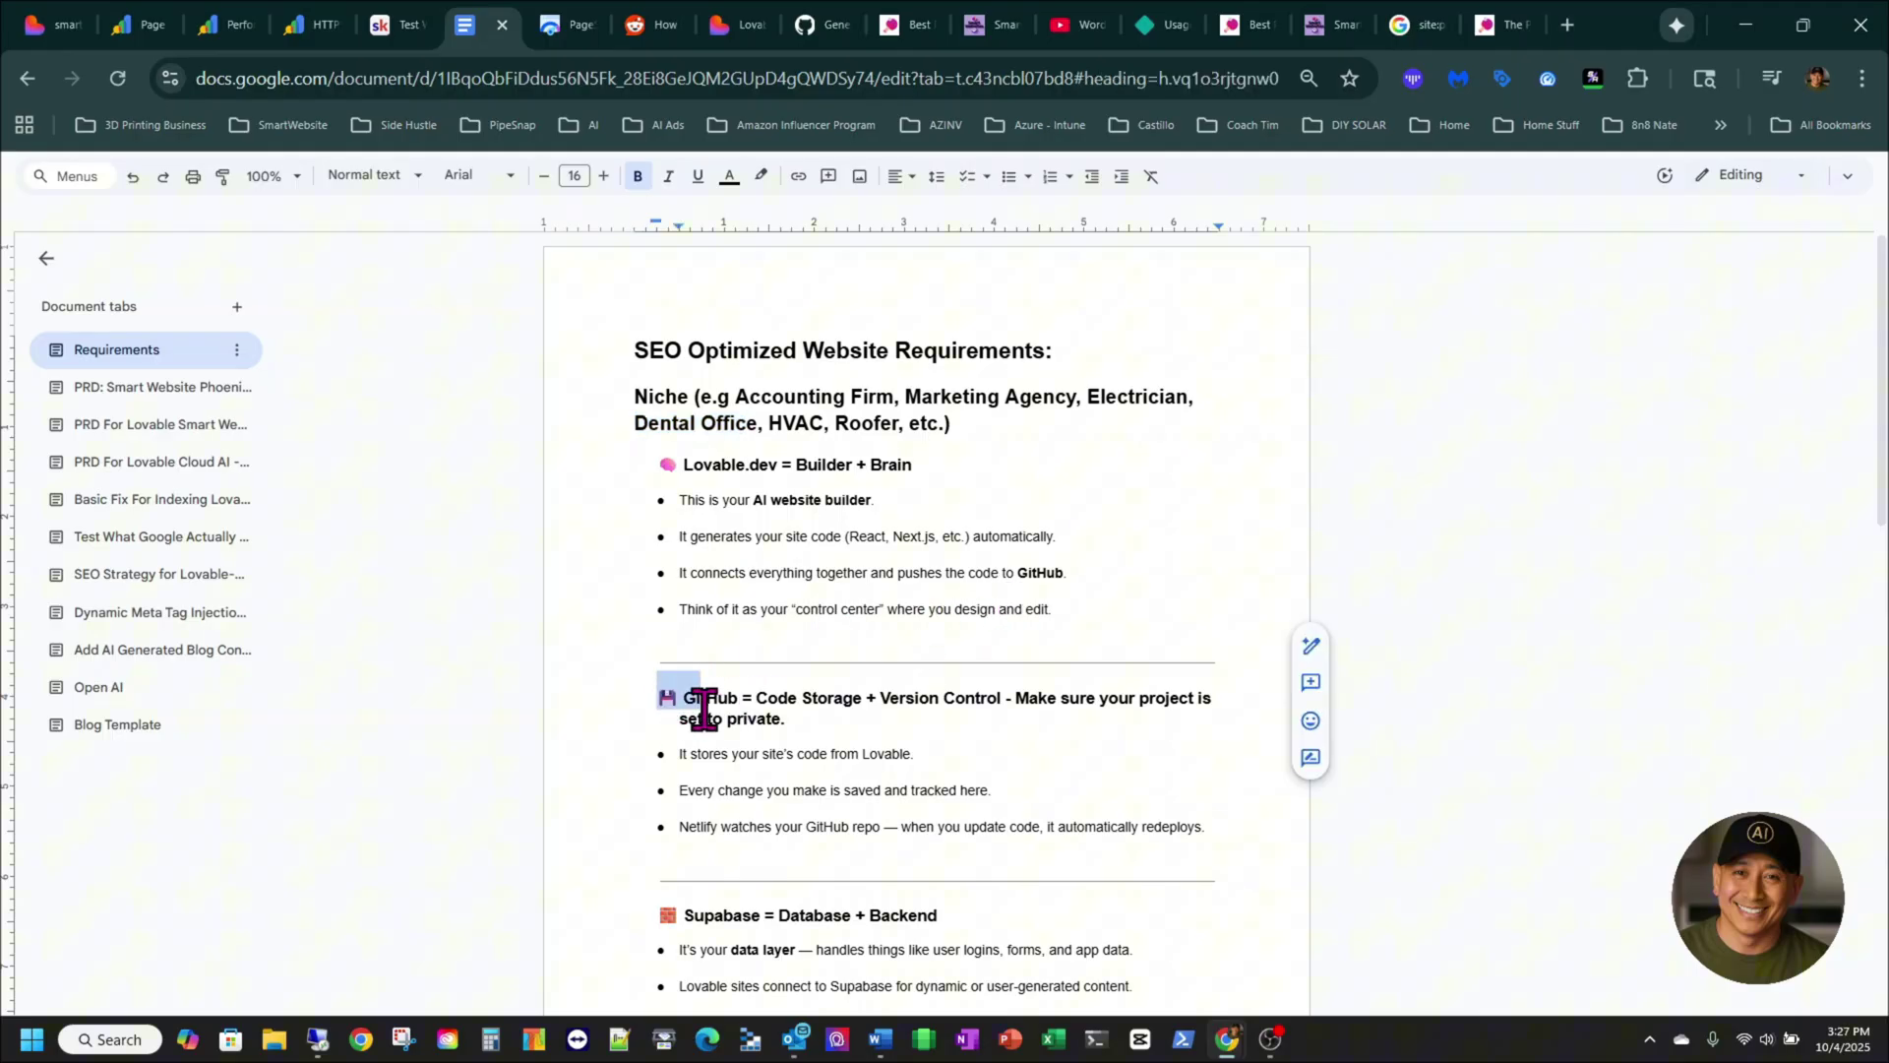
click(696, 700)
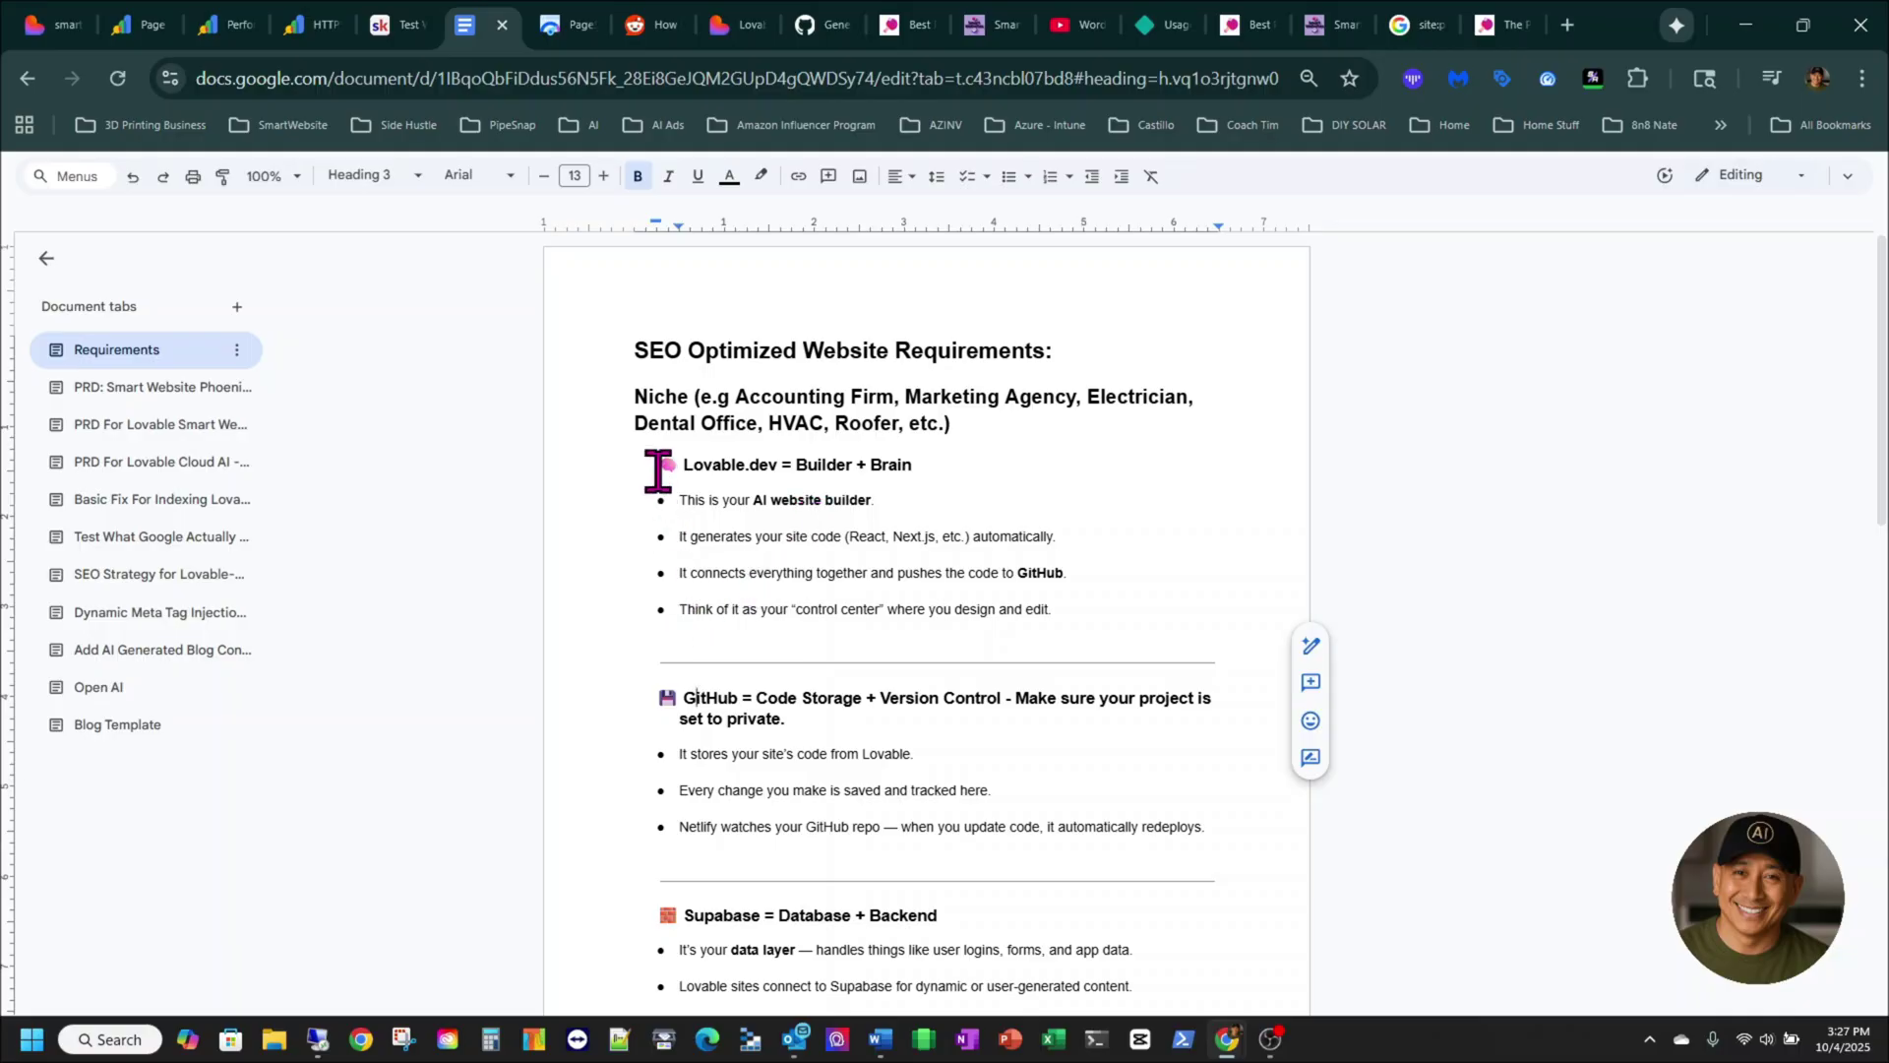
drag(657, 472, 722, 472)
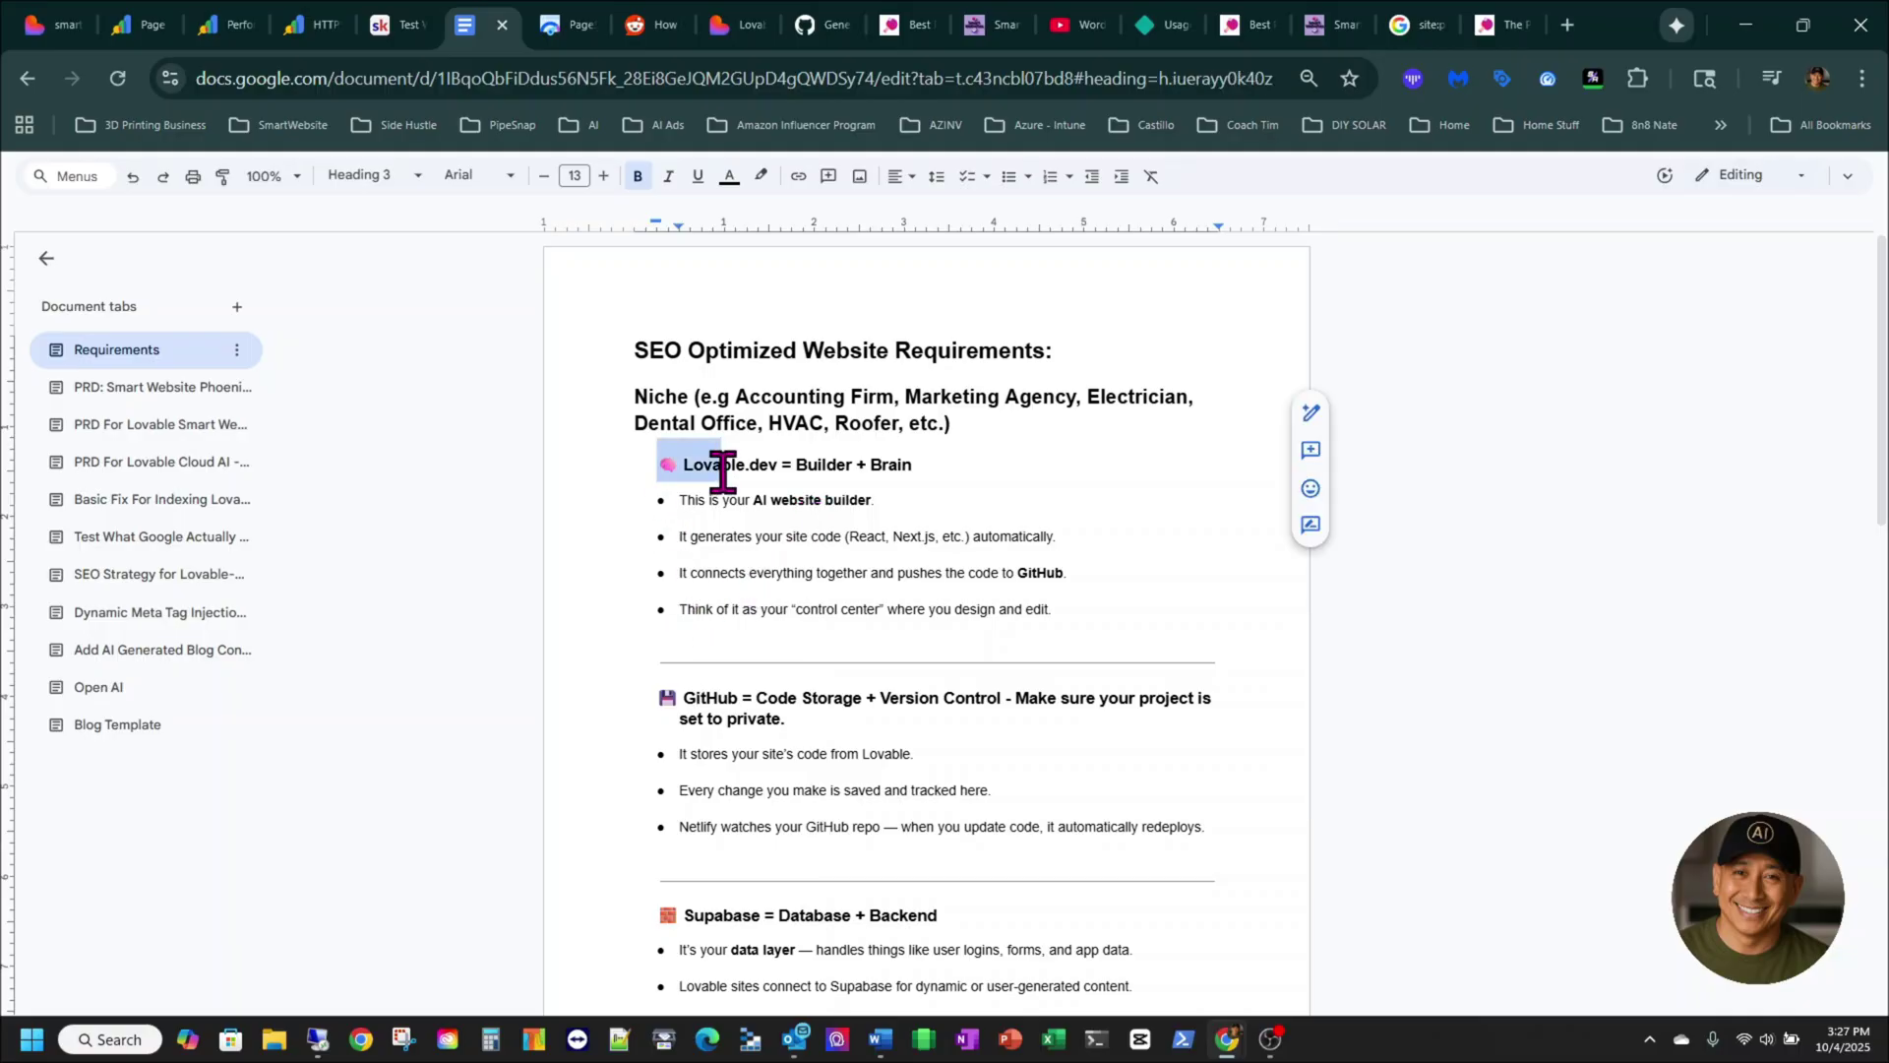
drag(653, 708, 747, 710)
scroll(748, 710, down, 2)
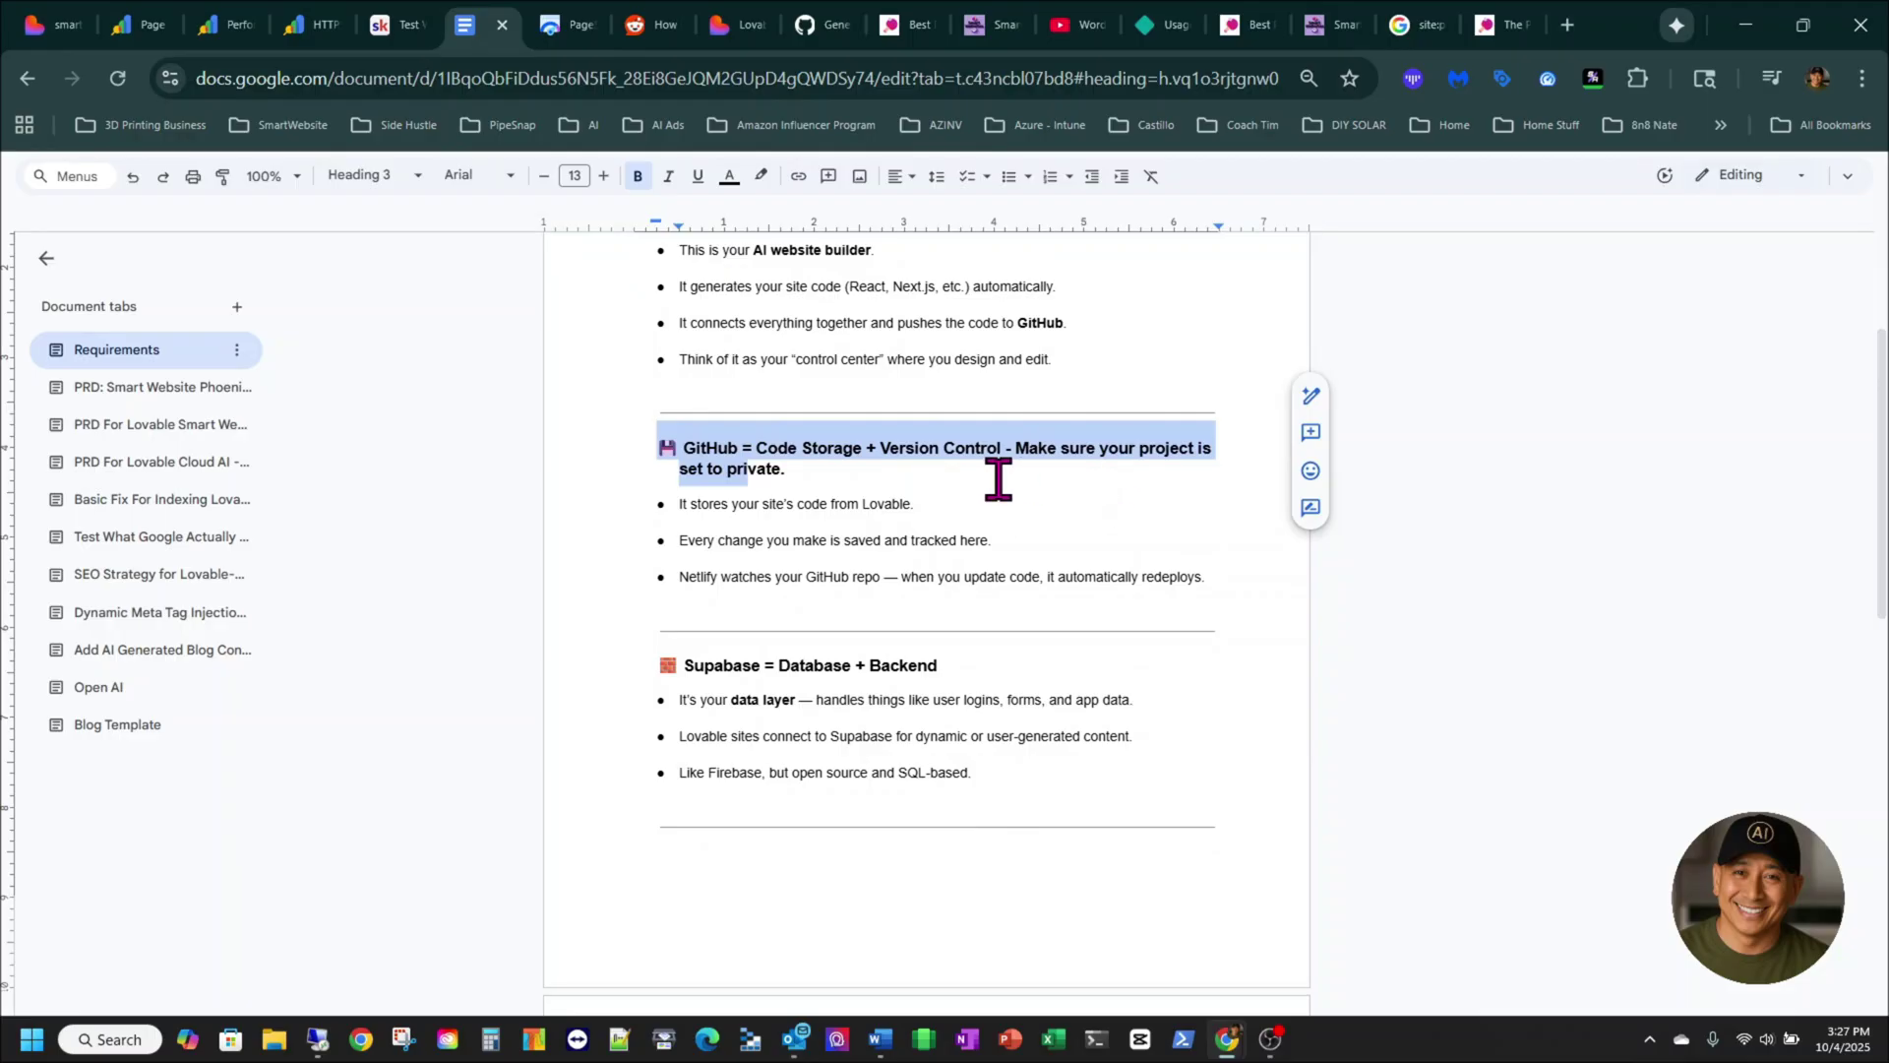
click(1079, 472)
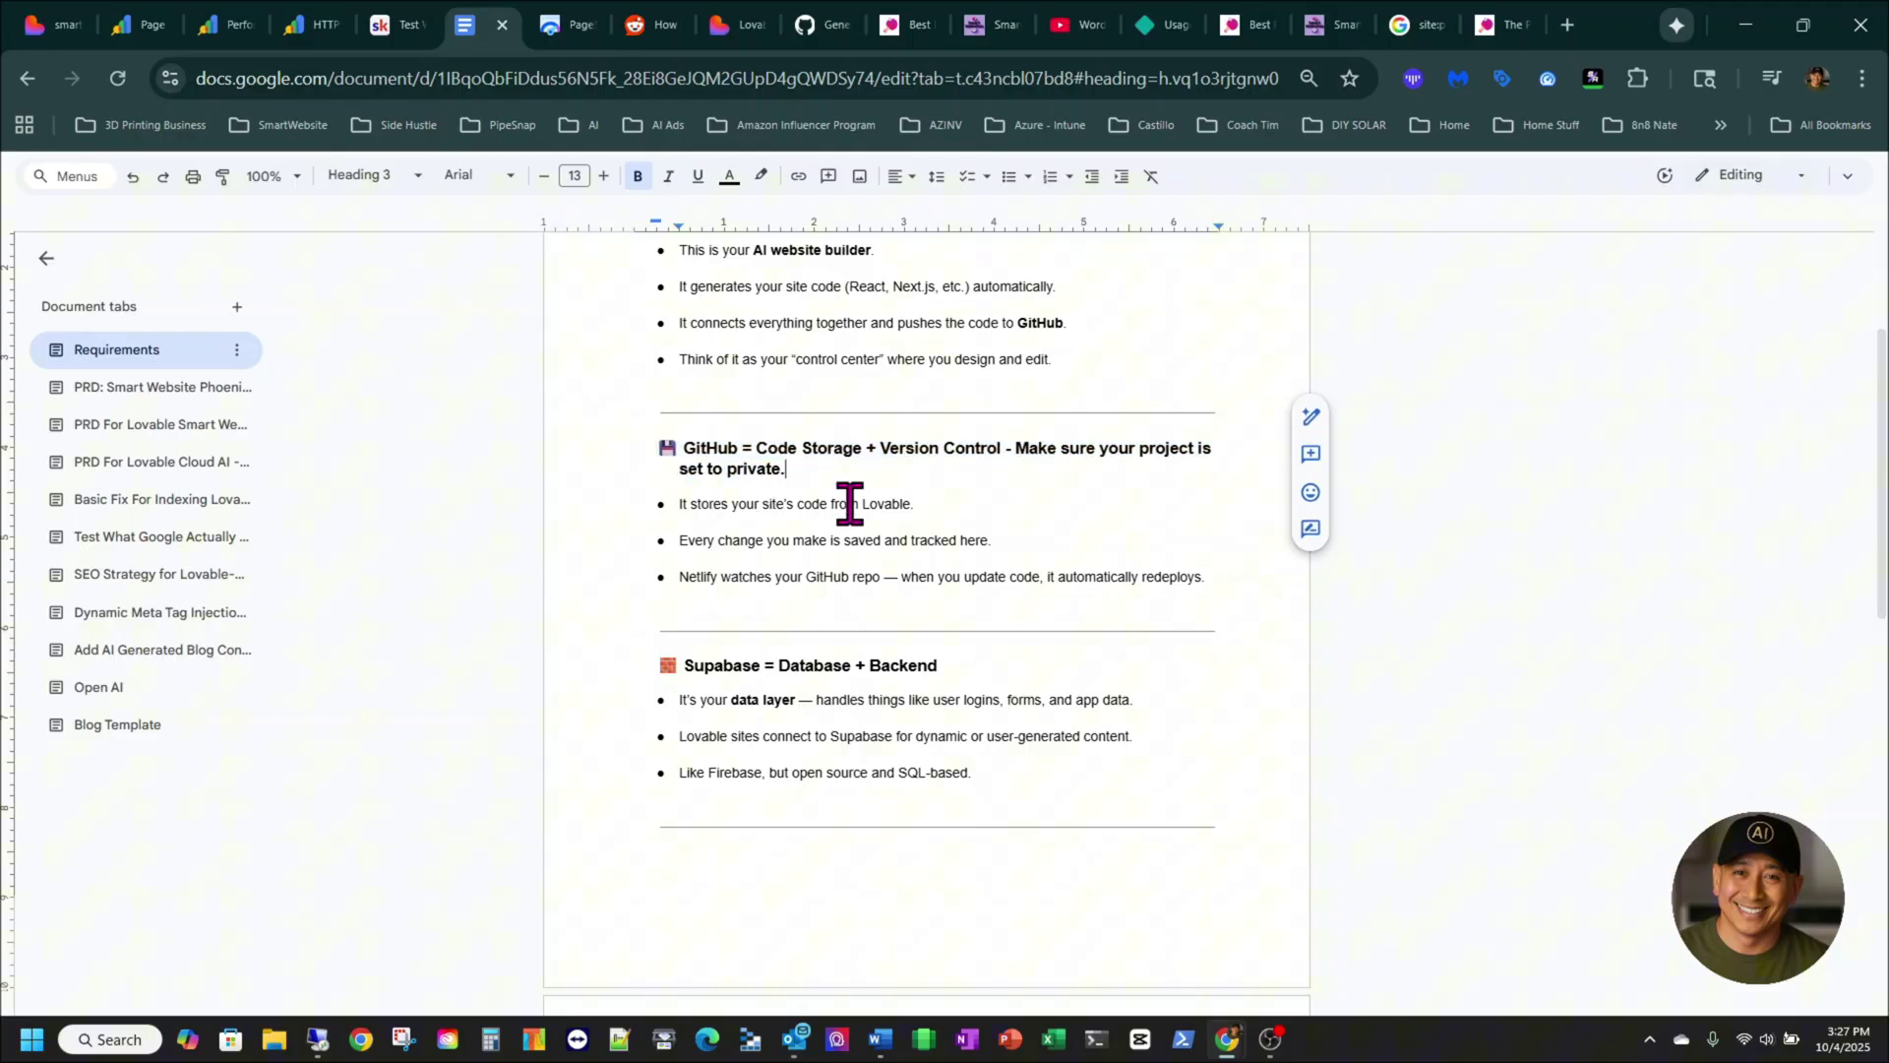
scroll(787, 462, up, 3)
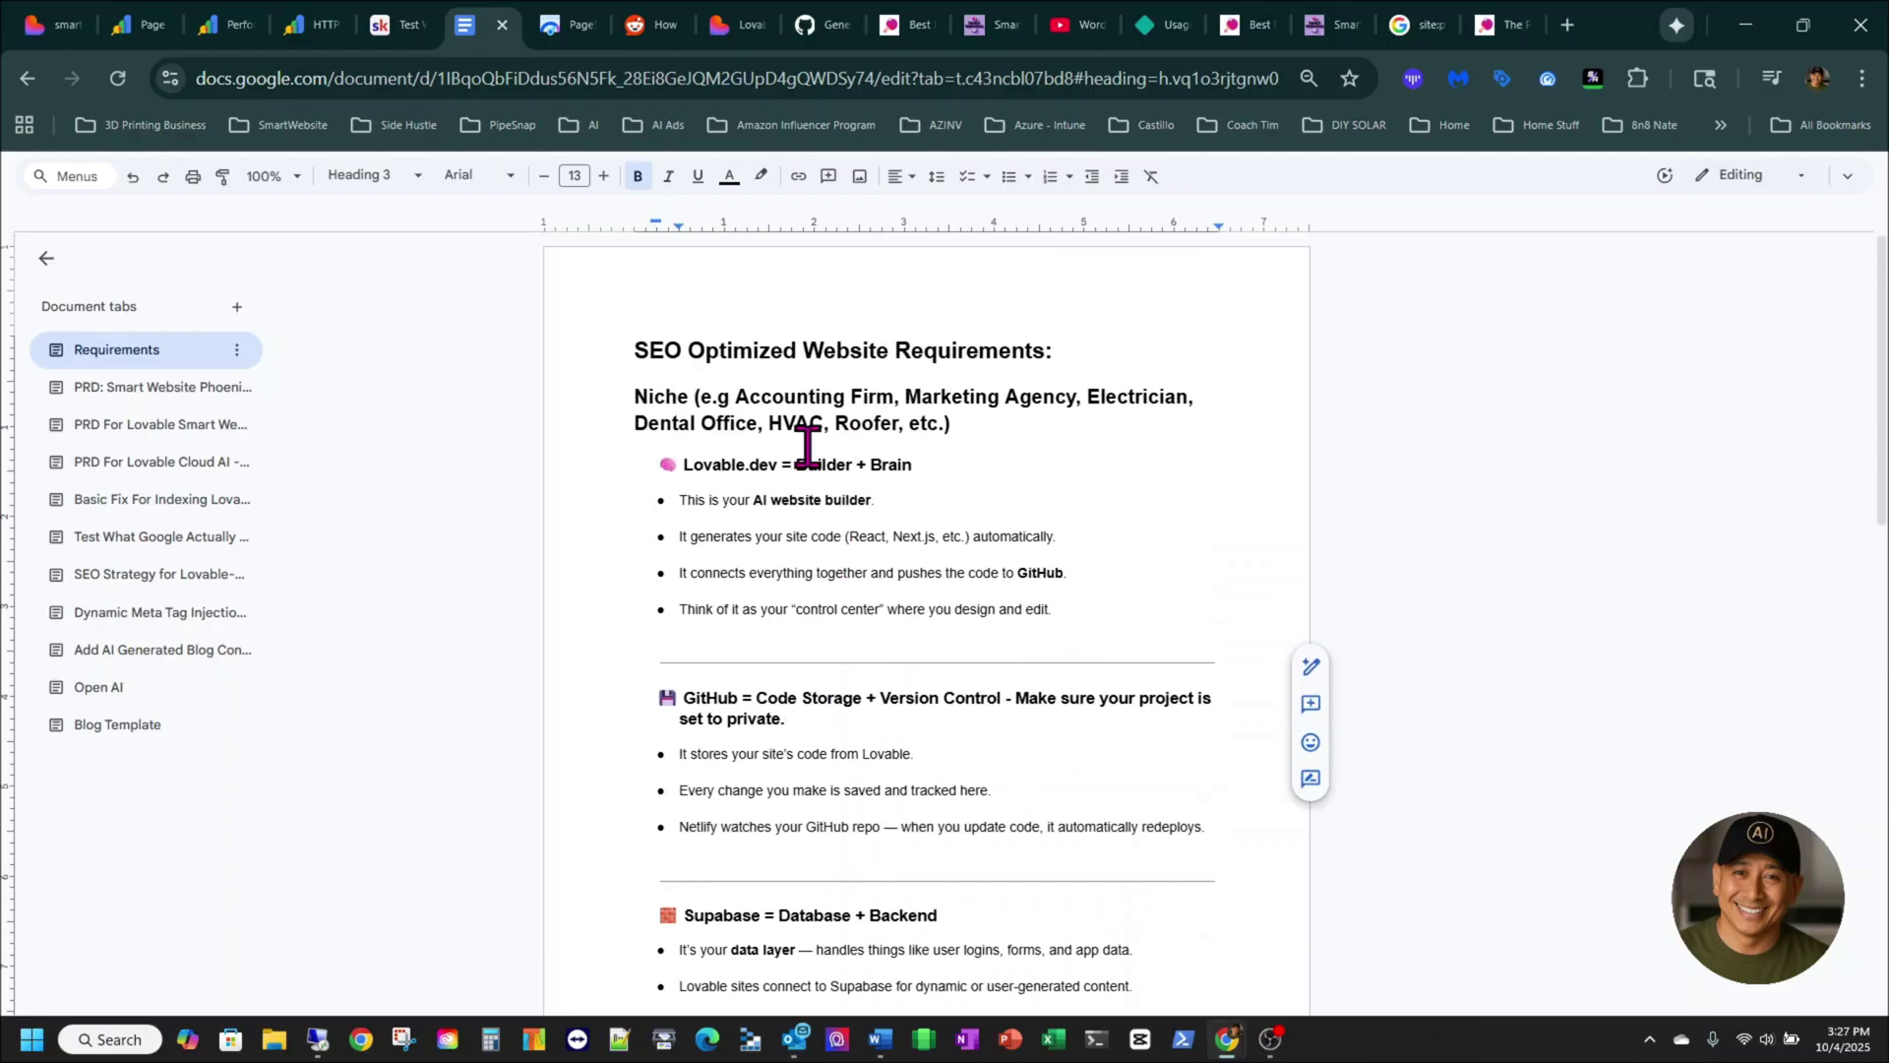
scroll(788, 601, down, 4)
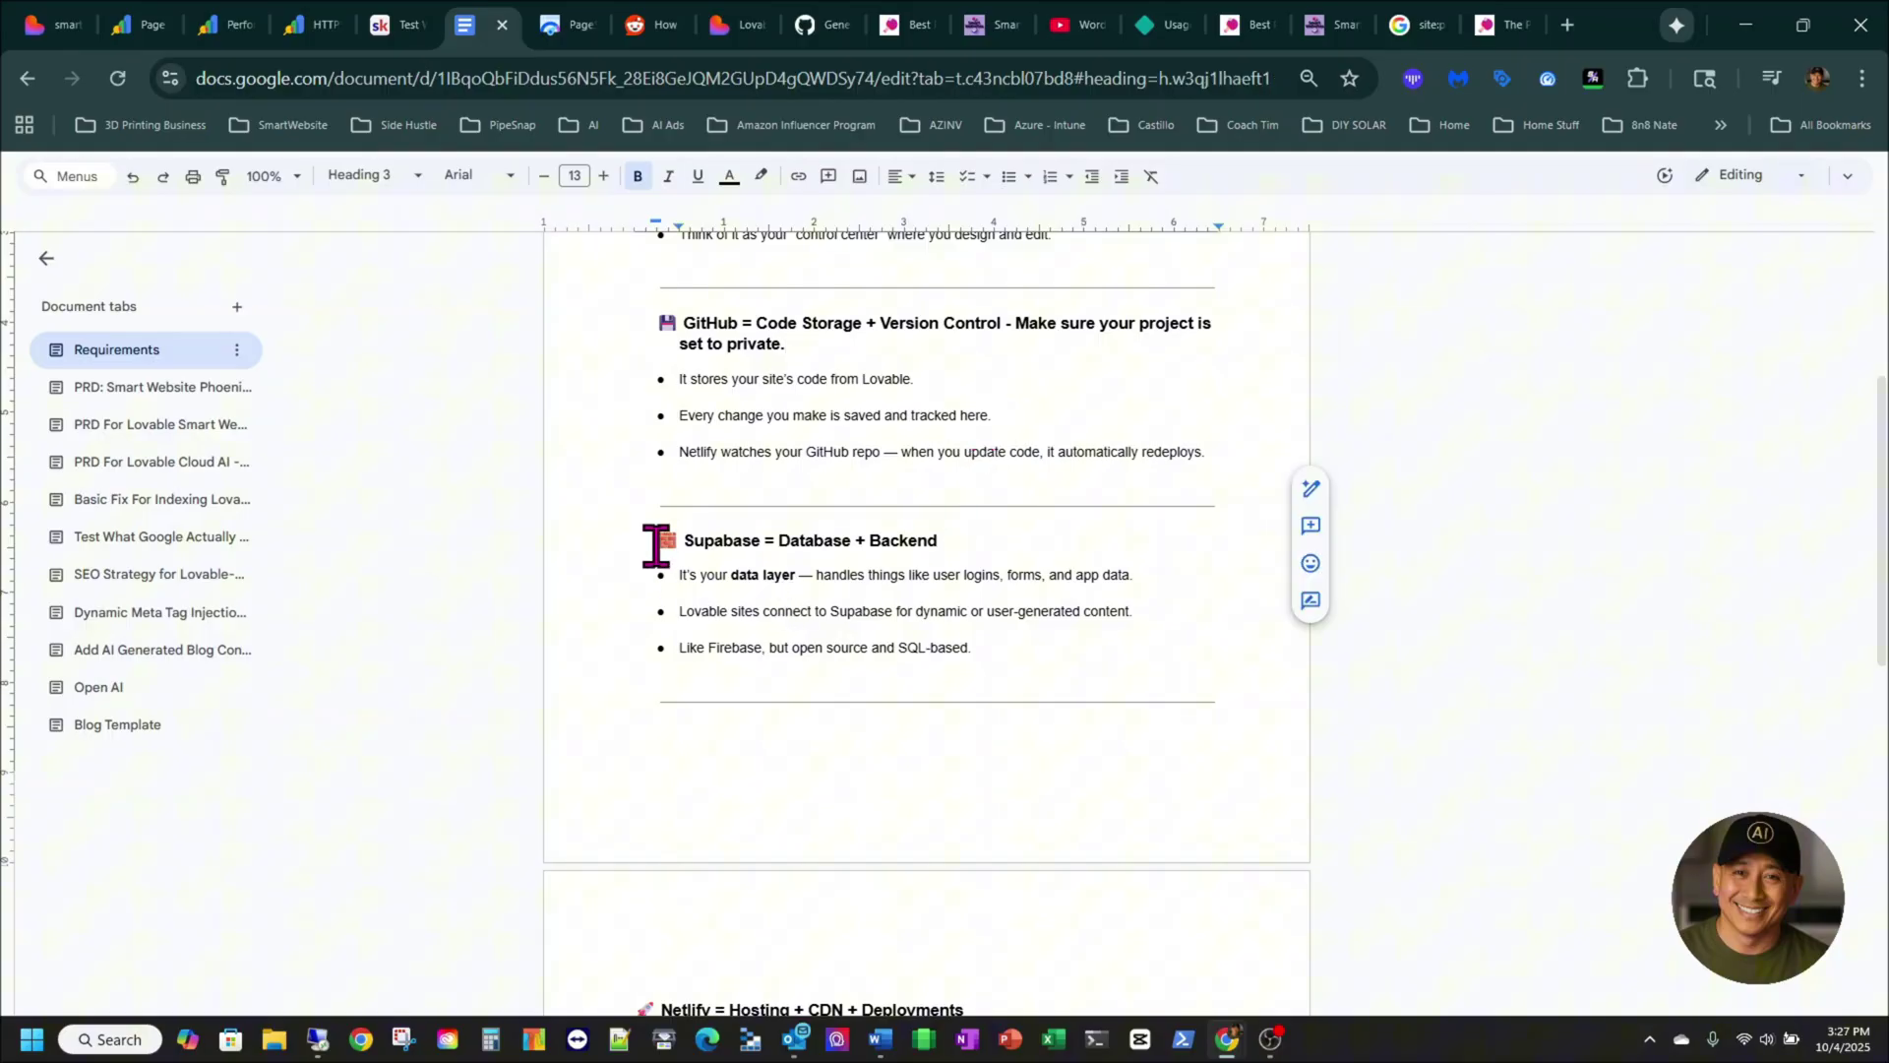
drag(654, 541, 904, 649)
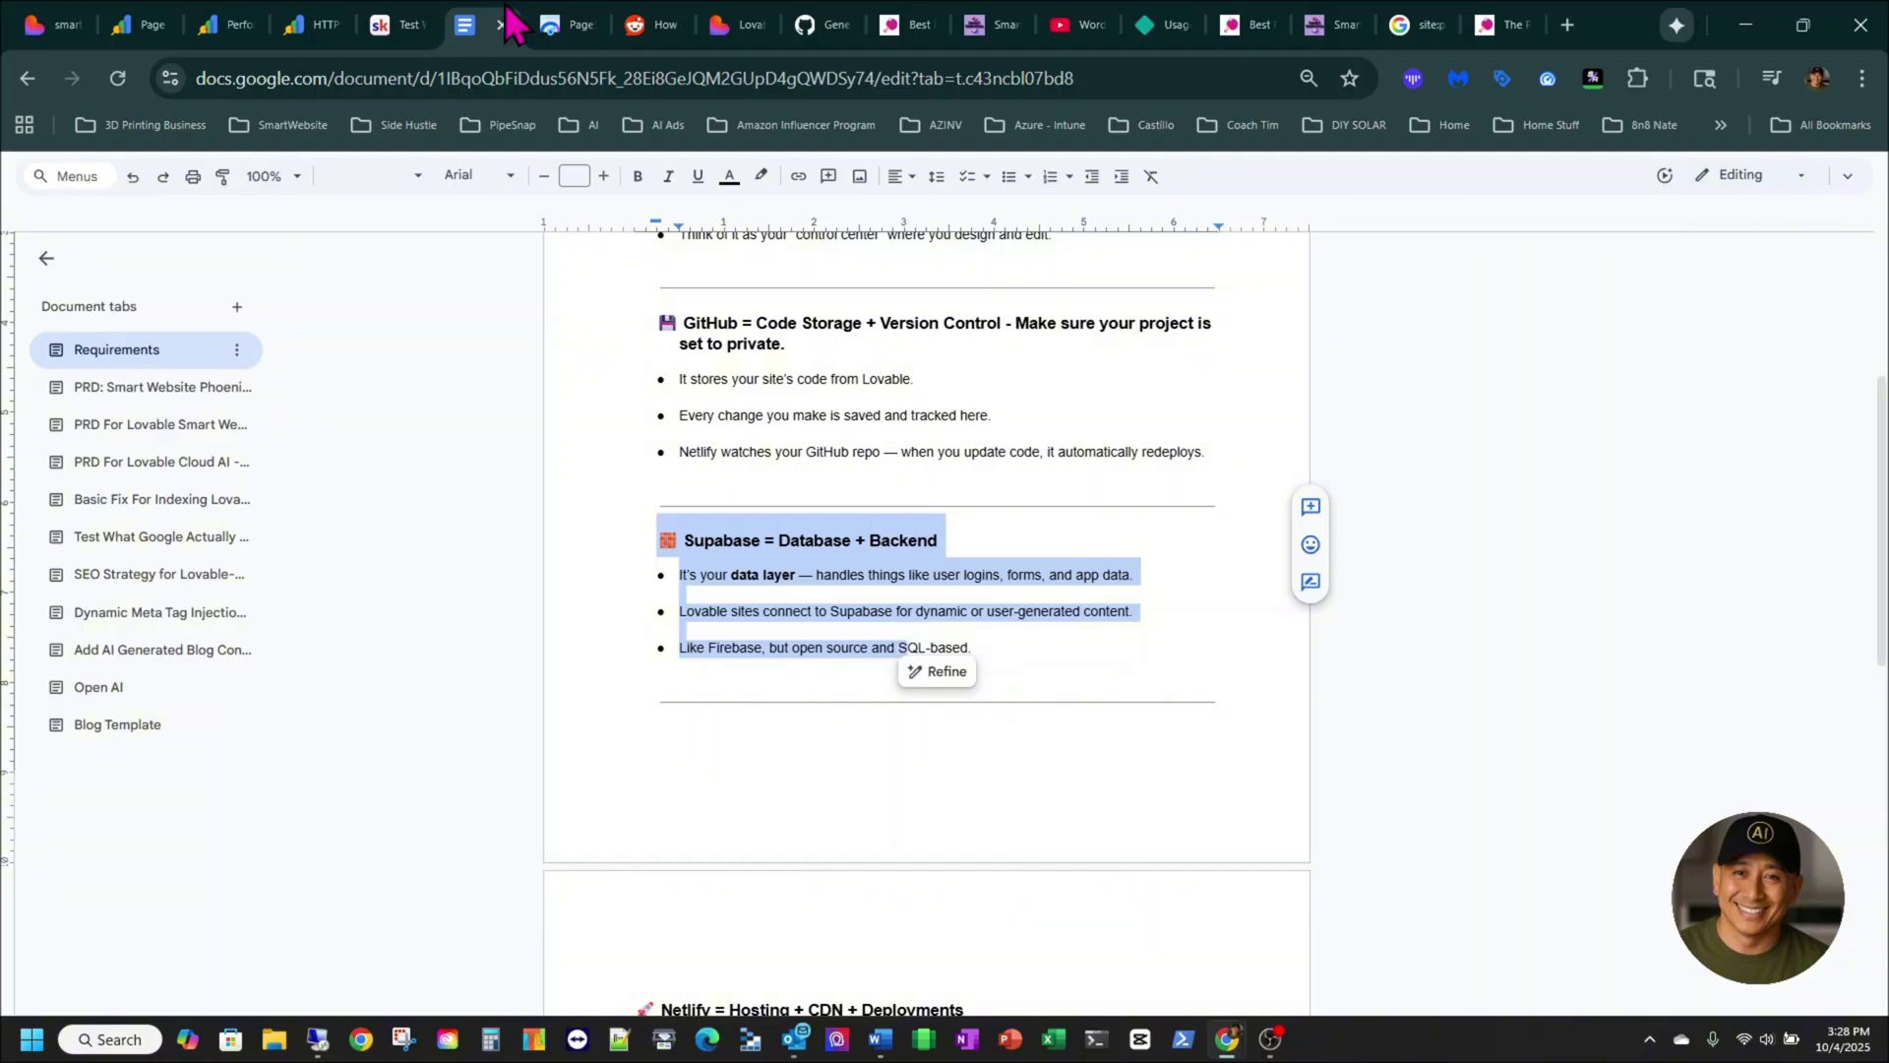
- Move through the Search Console tabs to the phoenix-web-design.info HTTPS report (0 non-HTTPS, 3 HTTPS URLs)
click(148, 24)
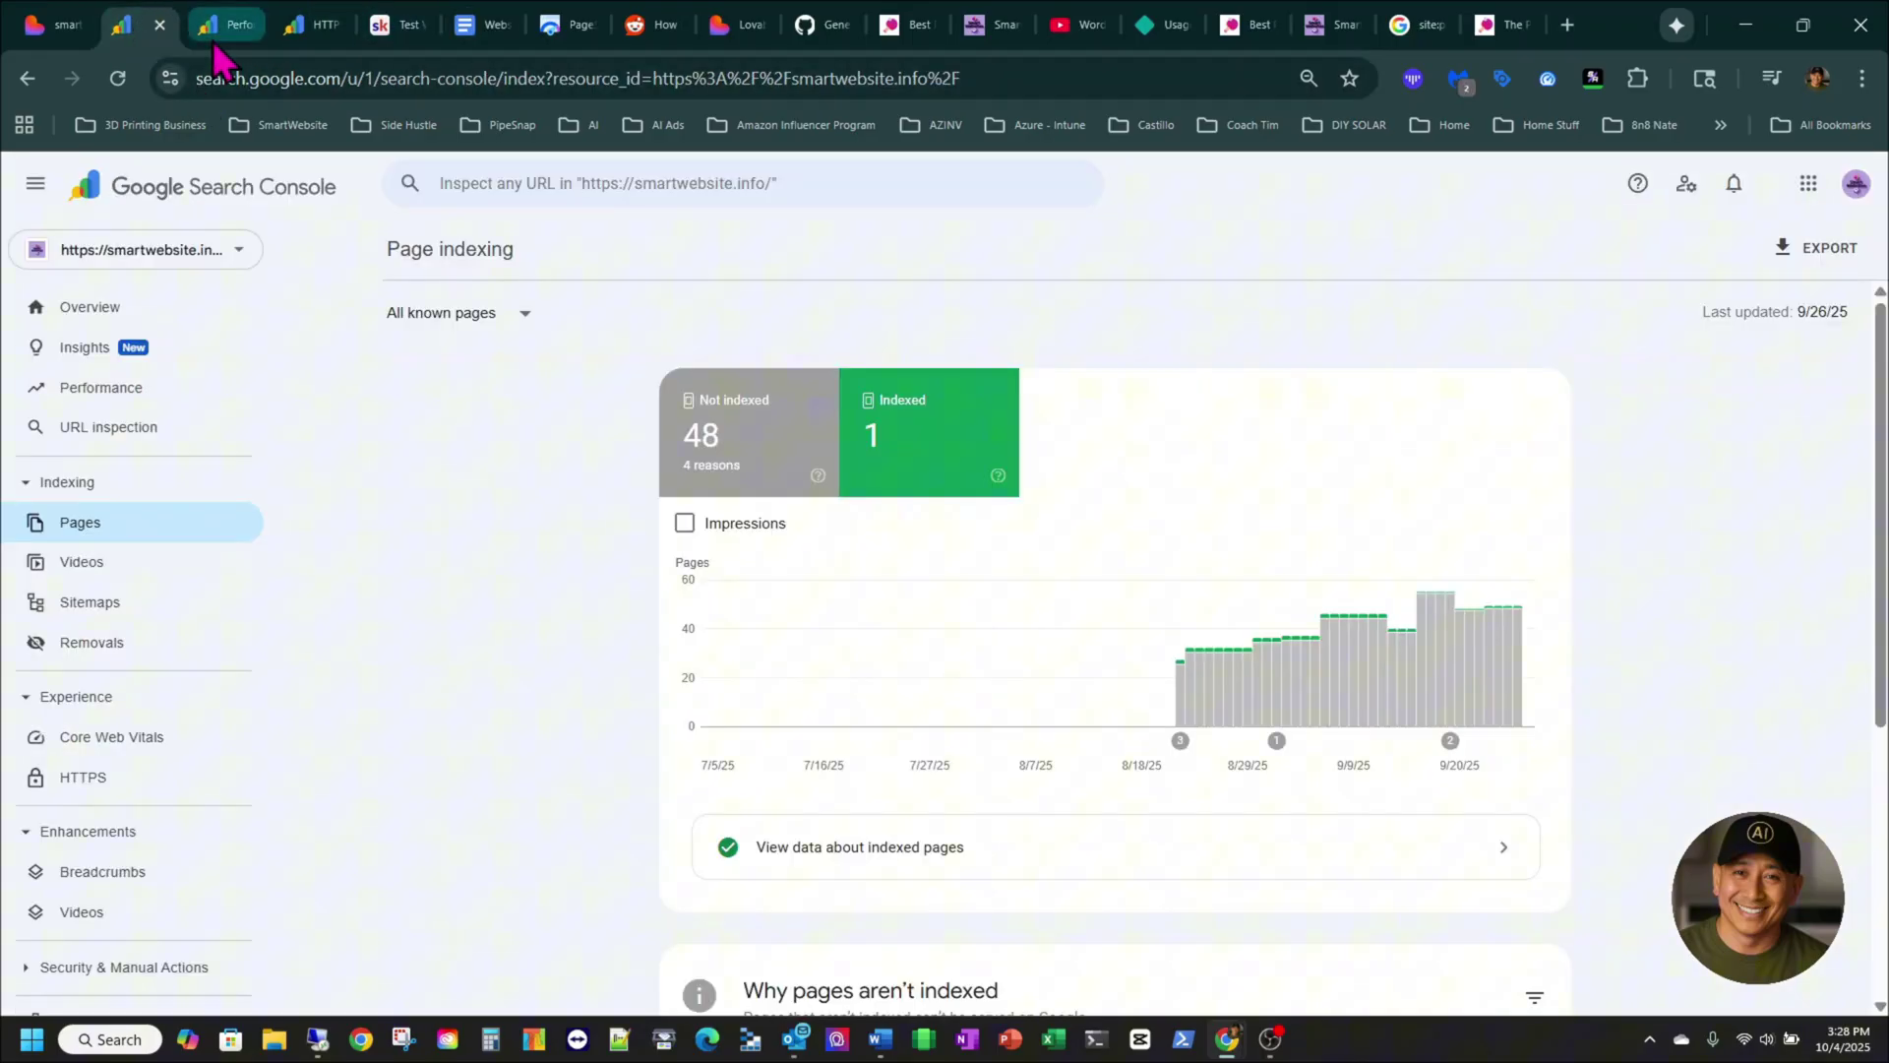
click(210, 24)
click(308, 39)
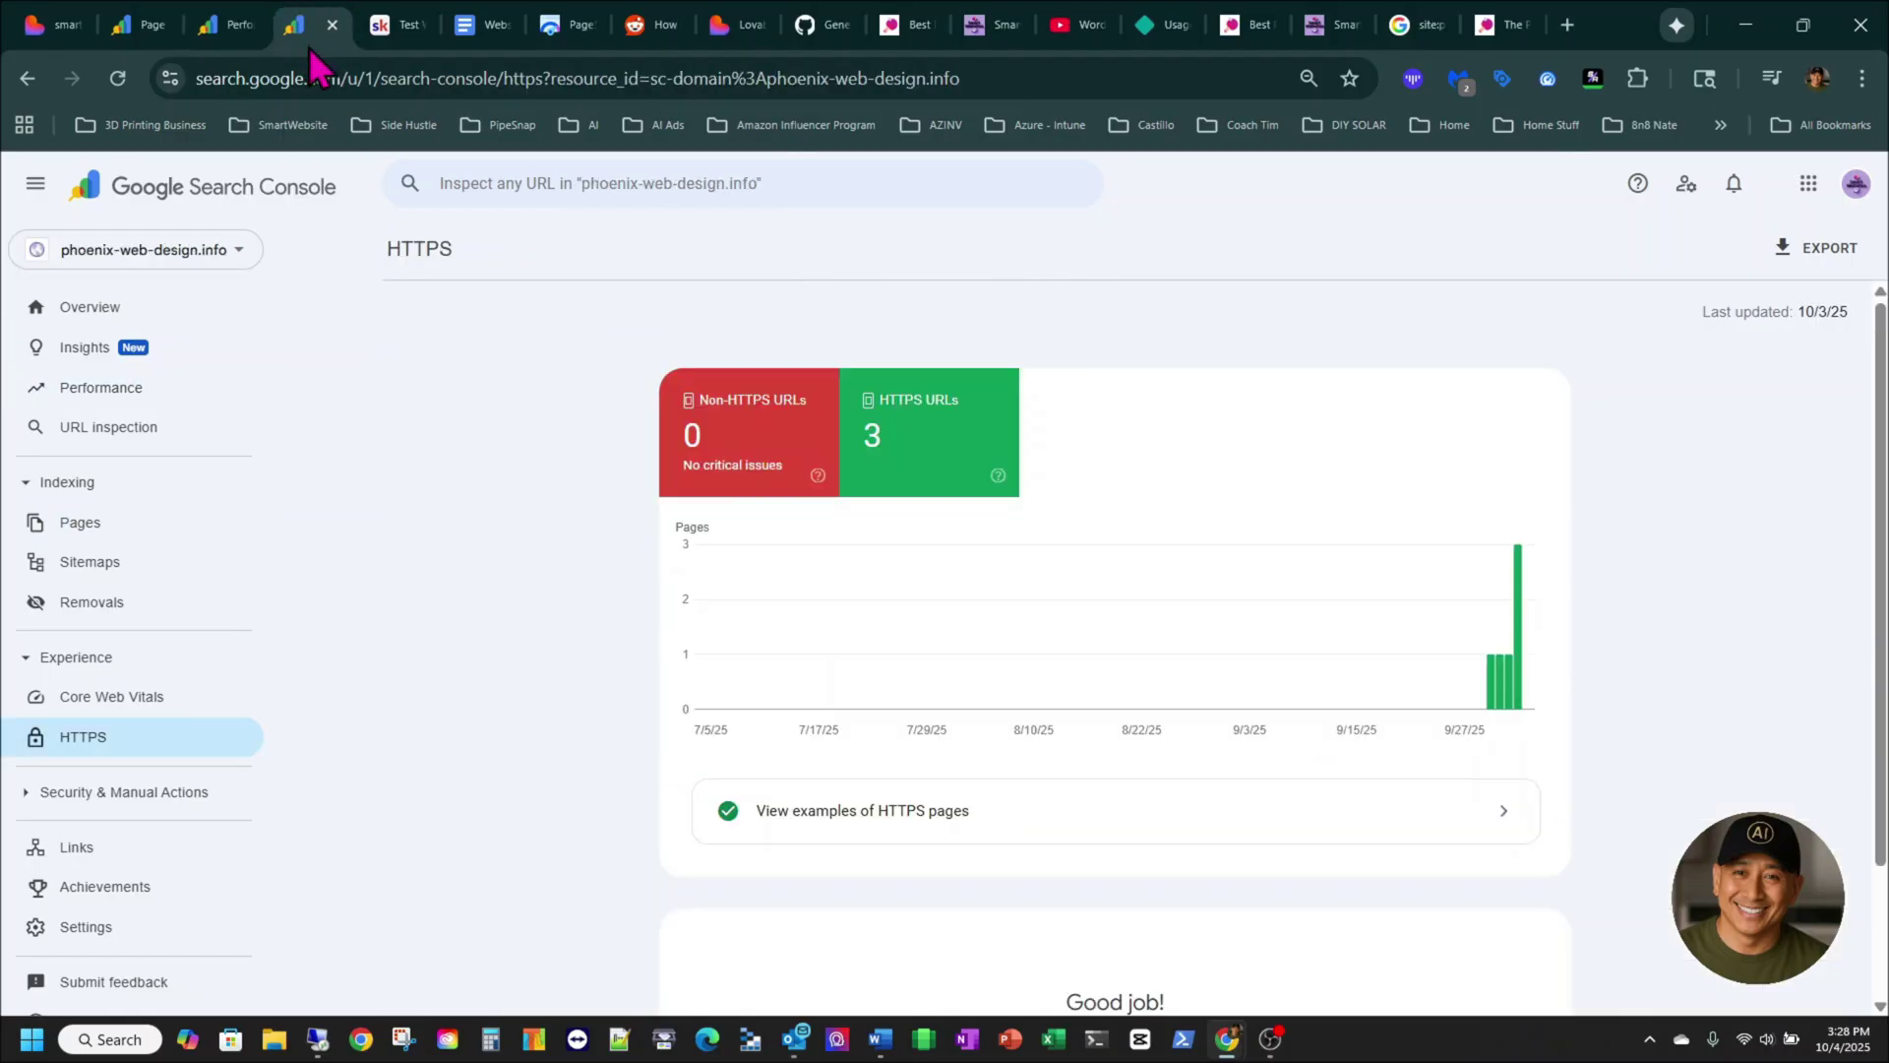